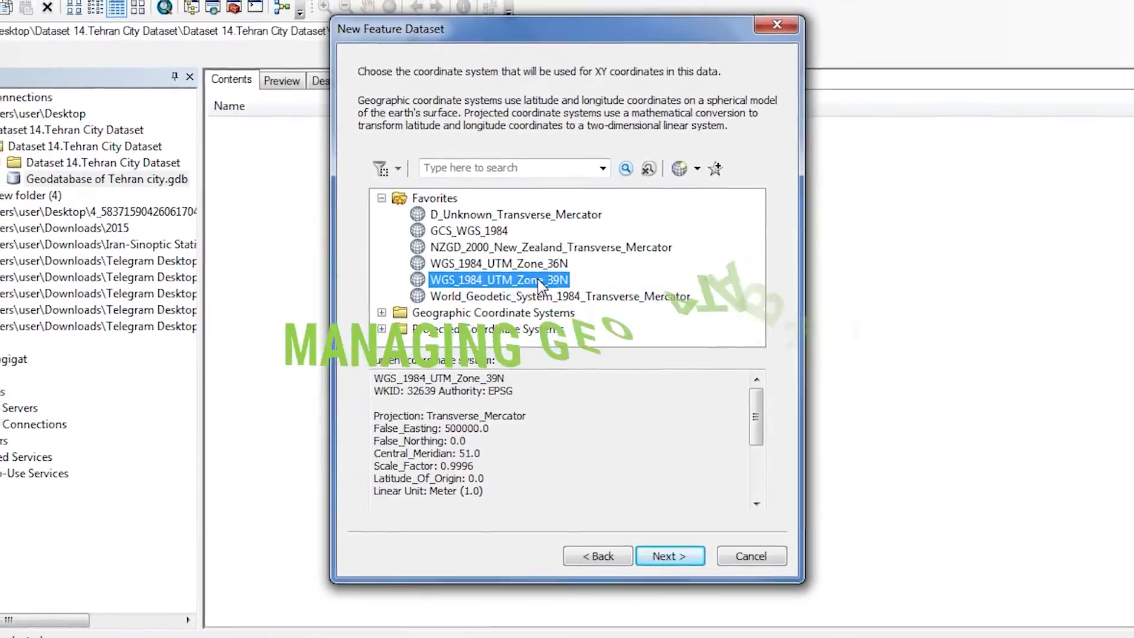
double_click(414, 303)
scroll(473, 283, down, 10)
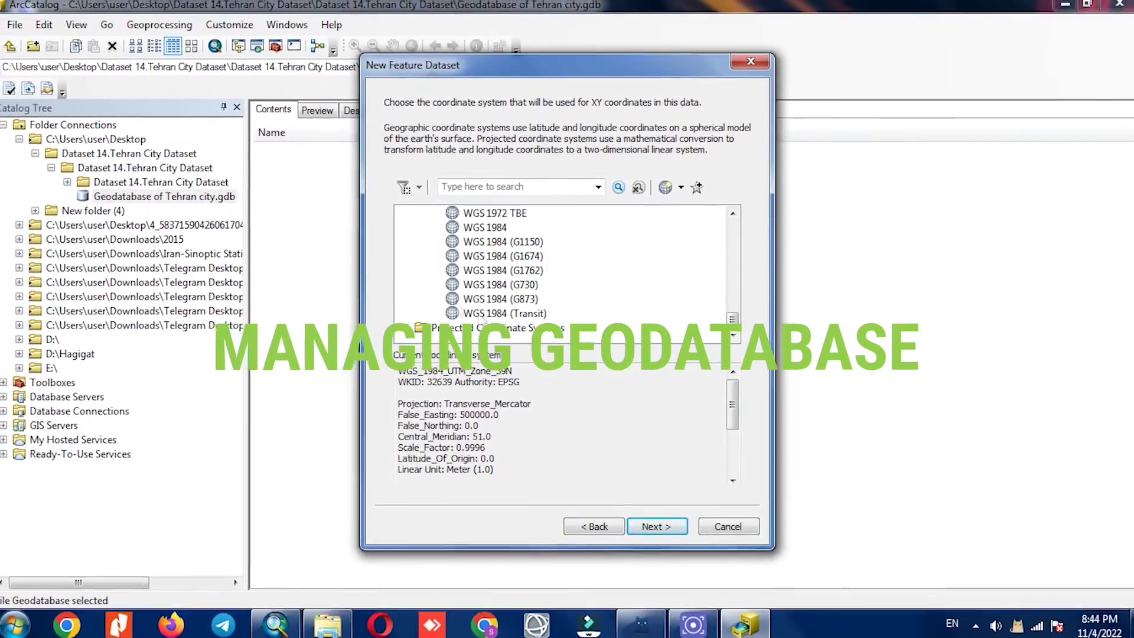
scroll(484, 319, up, 2)
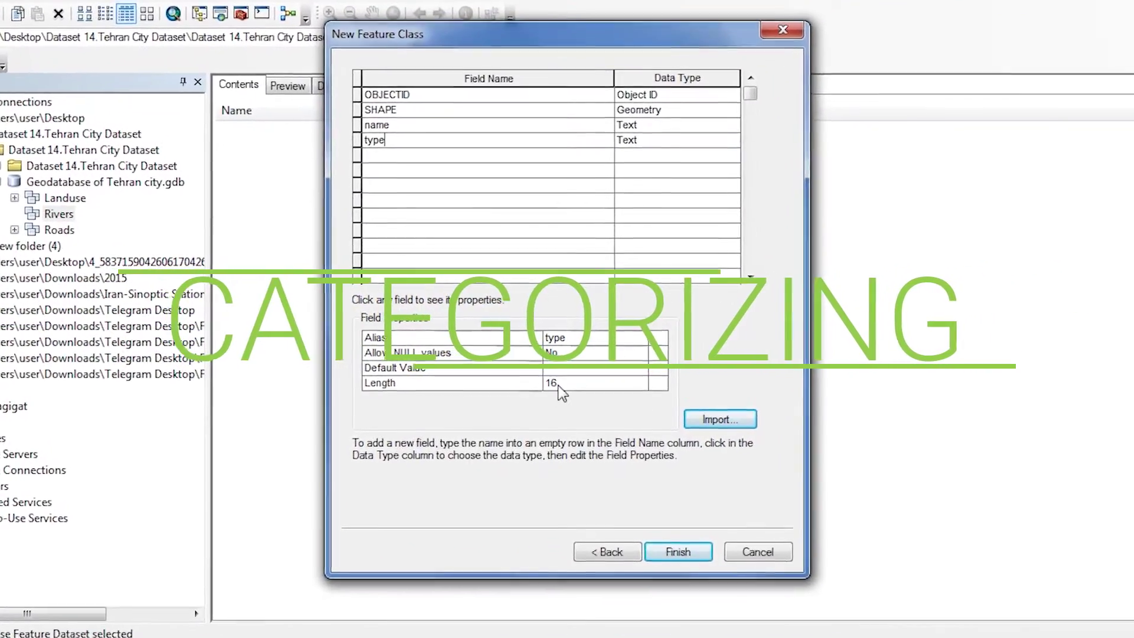
click(387, 135)
click(632, 135)
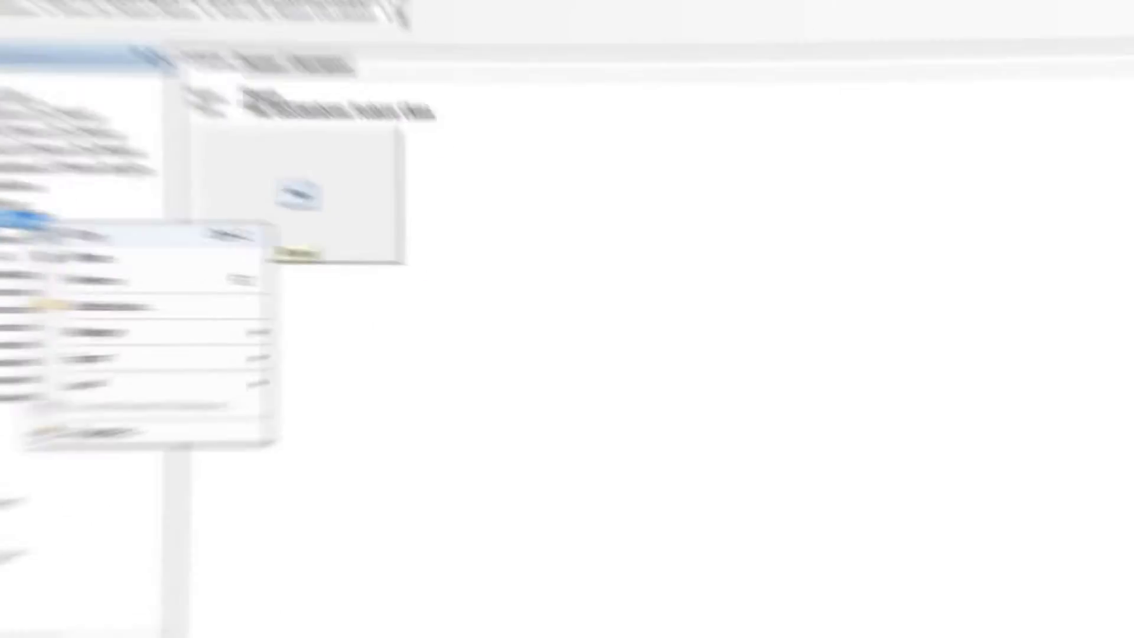
mouse_move(160, 388)
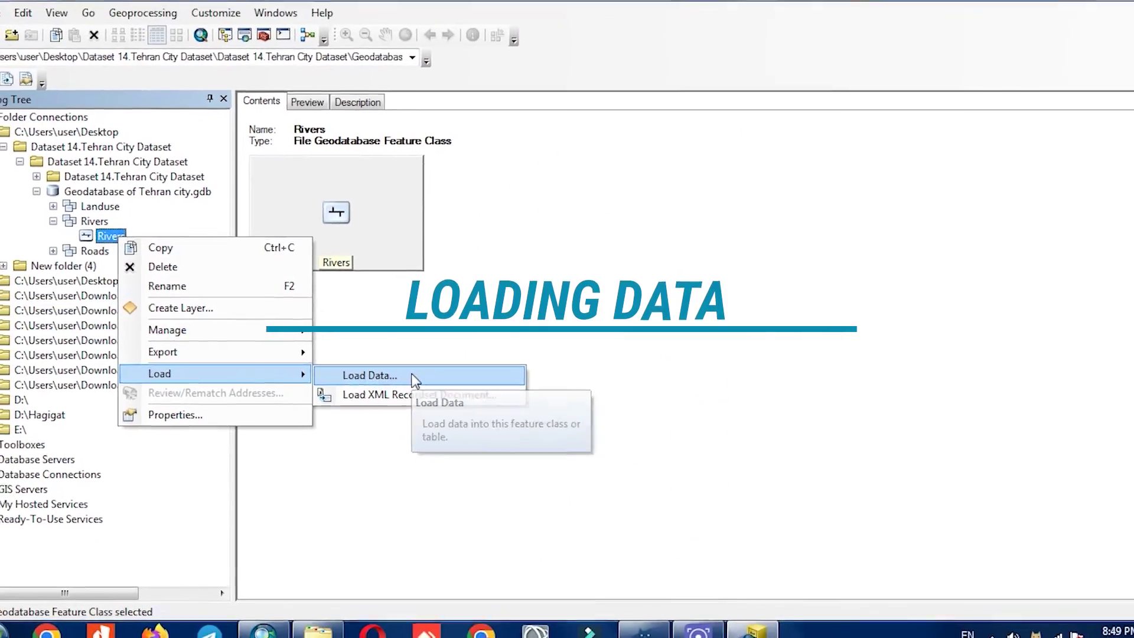
click(404, 381)
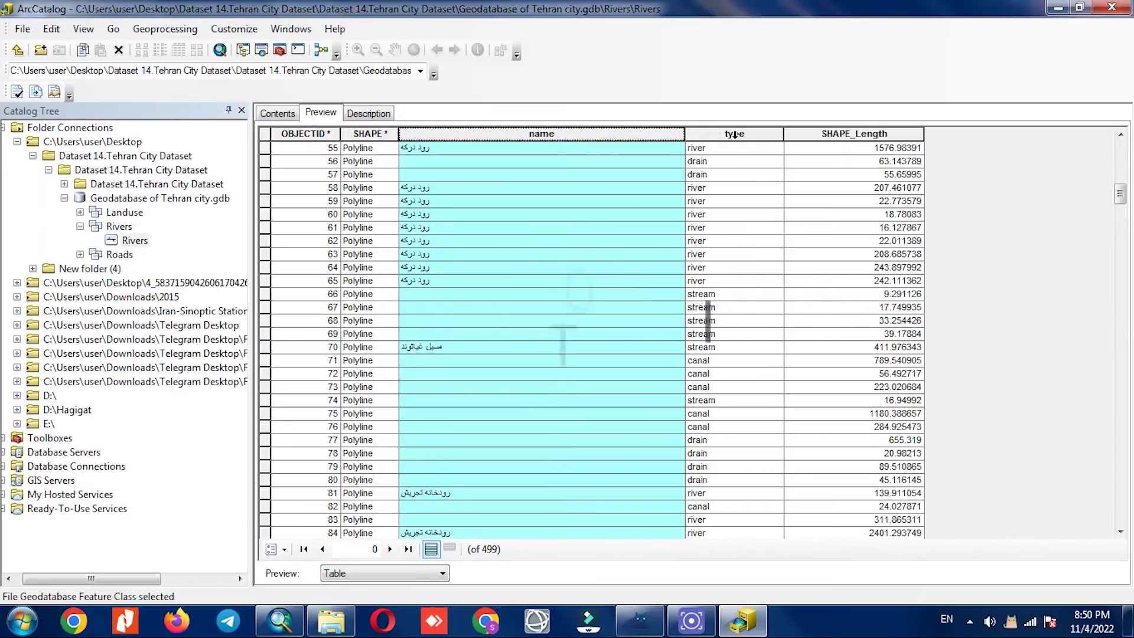
click(344, 574)
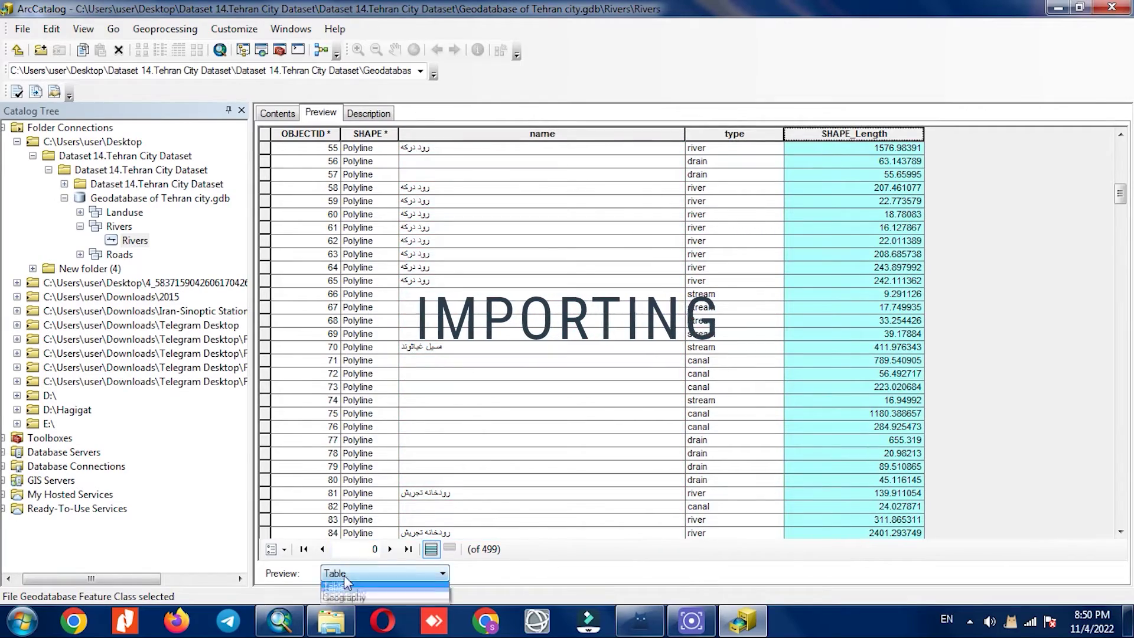
click(349, 586)
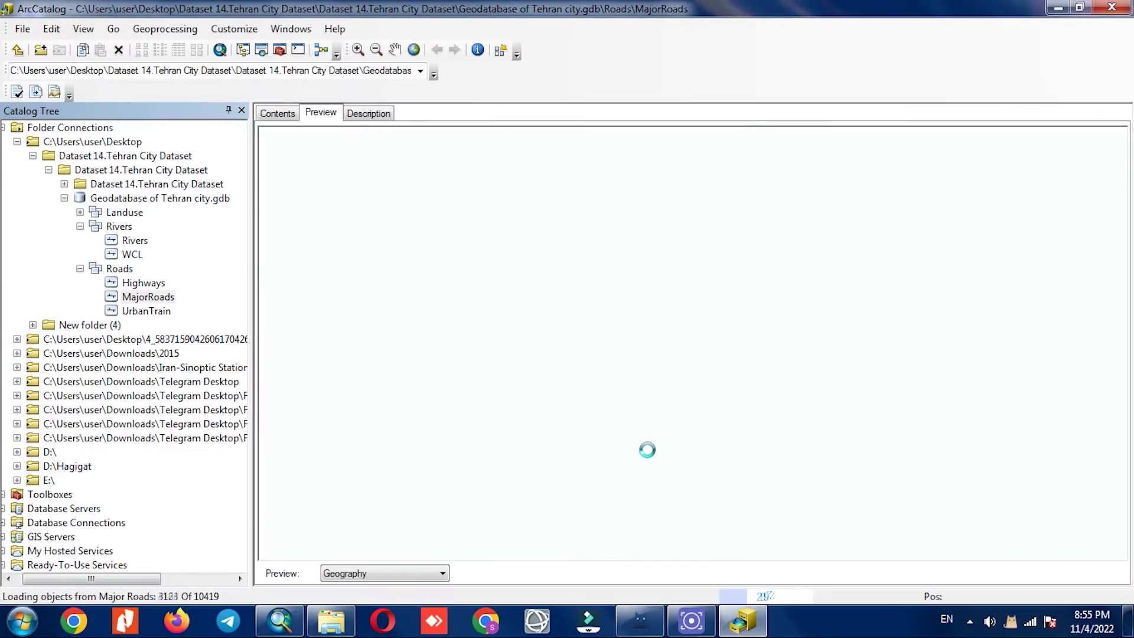
click(143, 285)
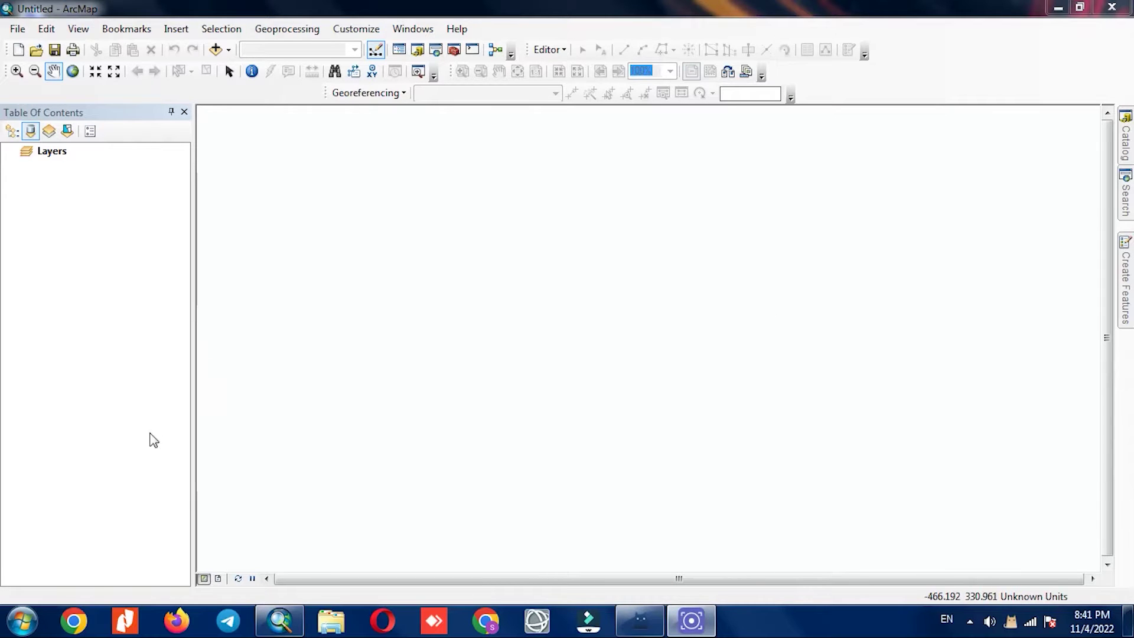
- Find and launch ArcCatalog 10.8 from the system's program search and maximize its window
click(28, 617)
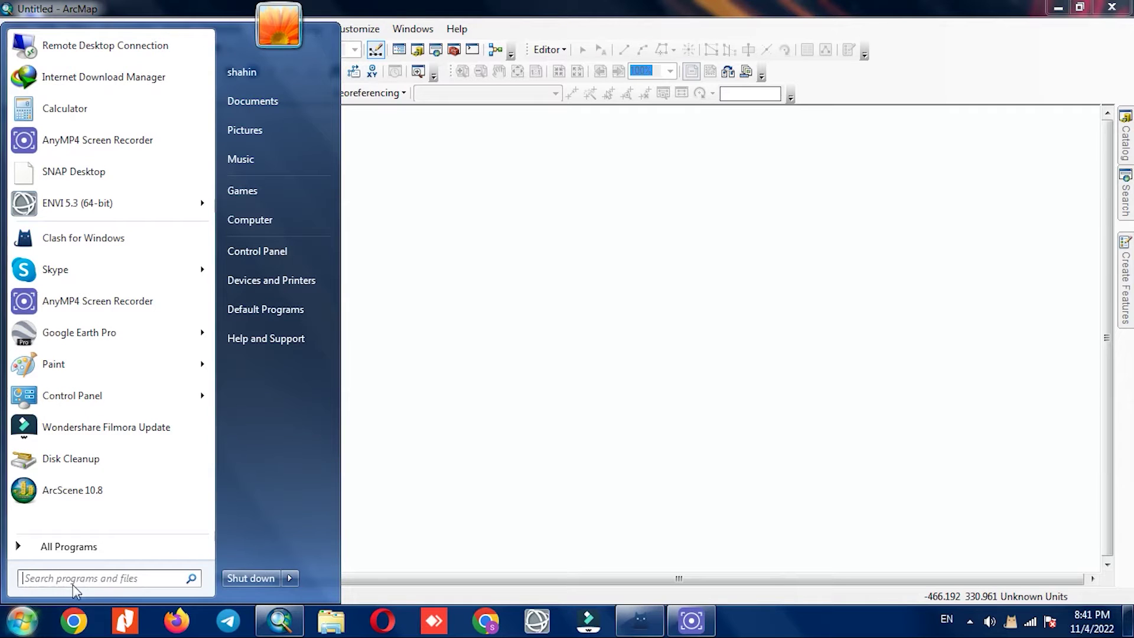
text(arc)
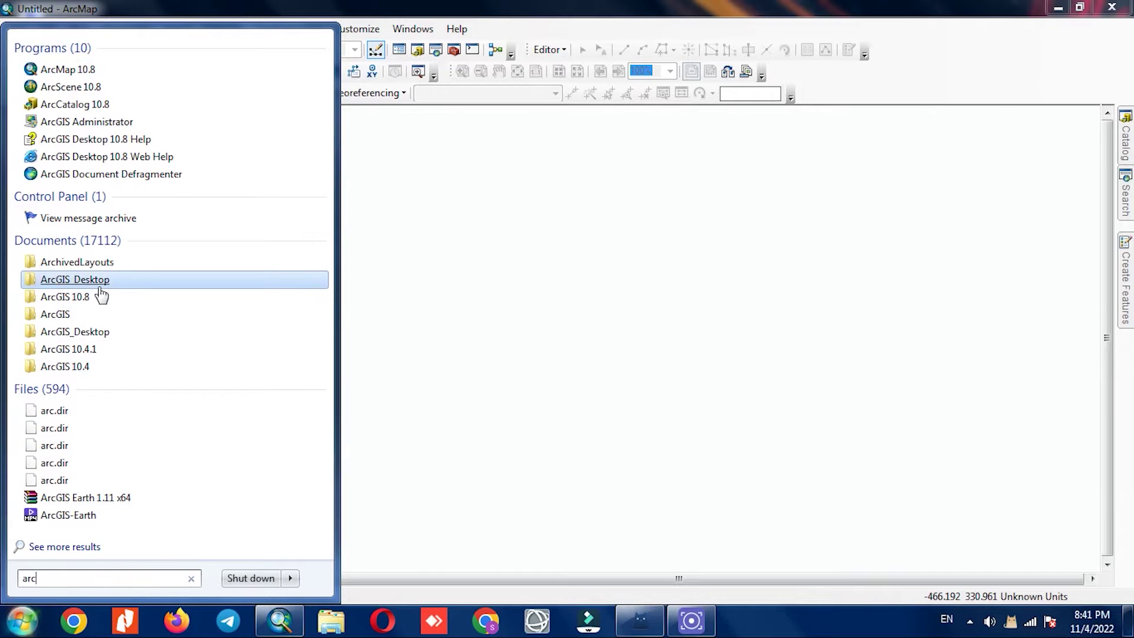
click(88, 105)
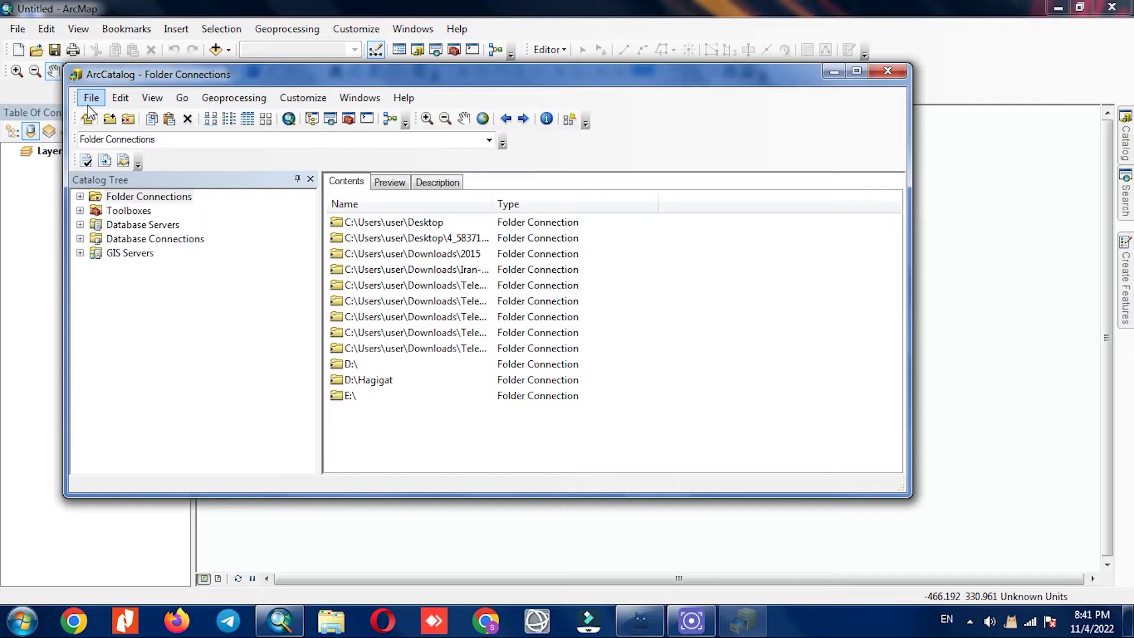
click(856, 72)
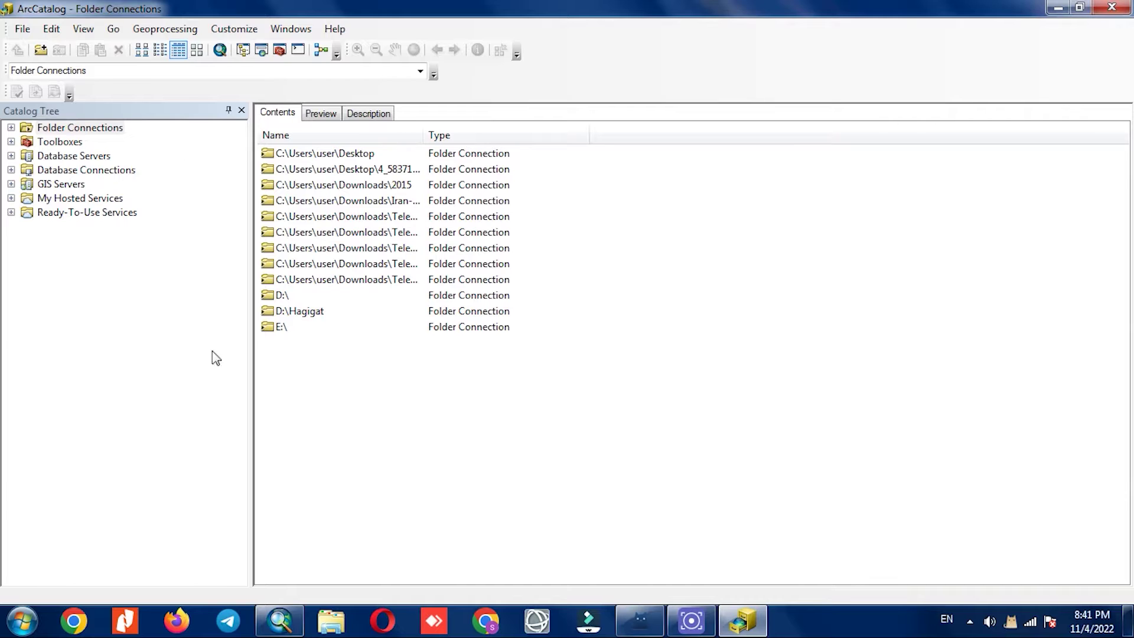
- Look through the preview and description of Folder Connections, return to its contents and check the location list
click(324, 114)
click(366, 115)
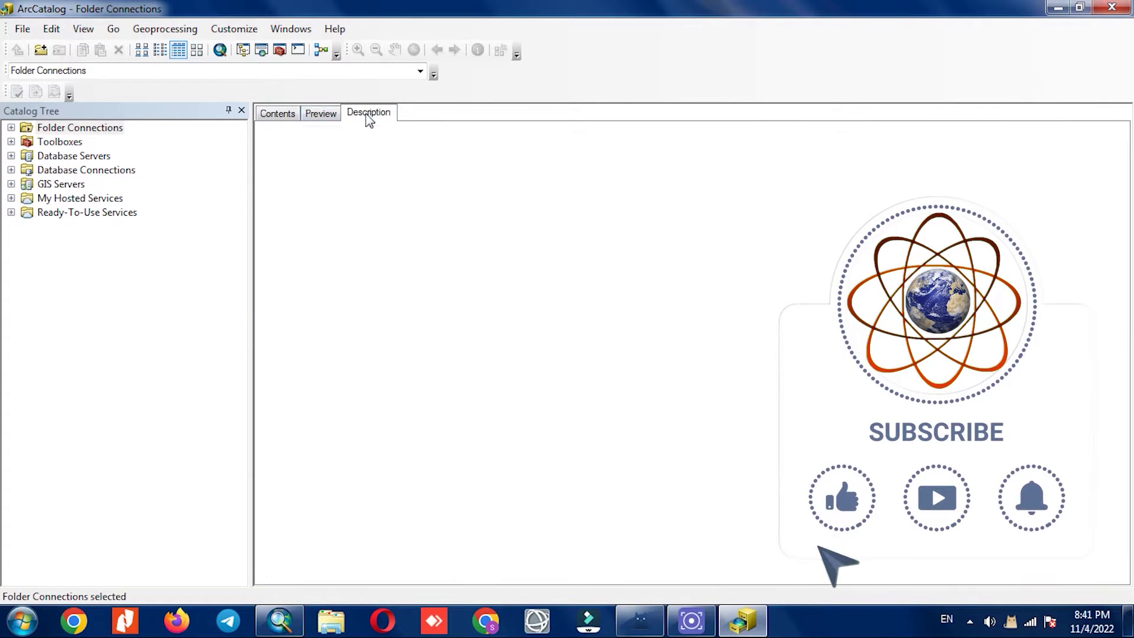
click(287, 114)
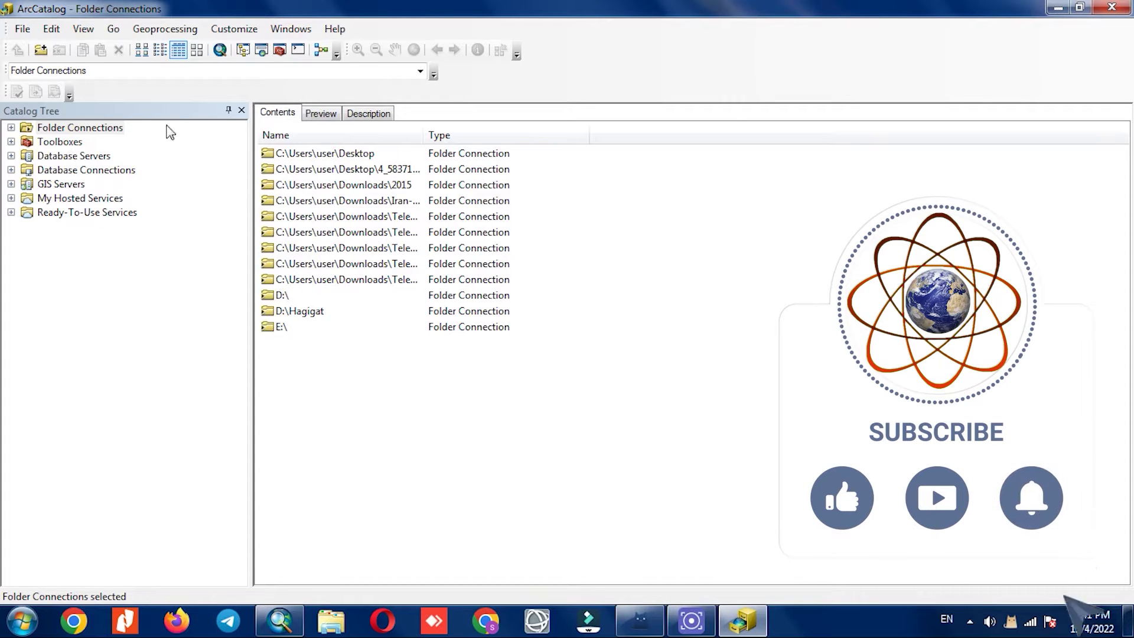
click(420, 71)
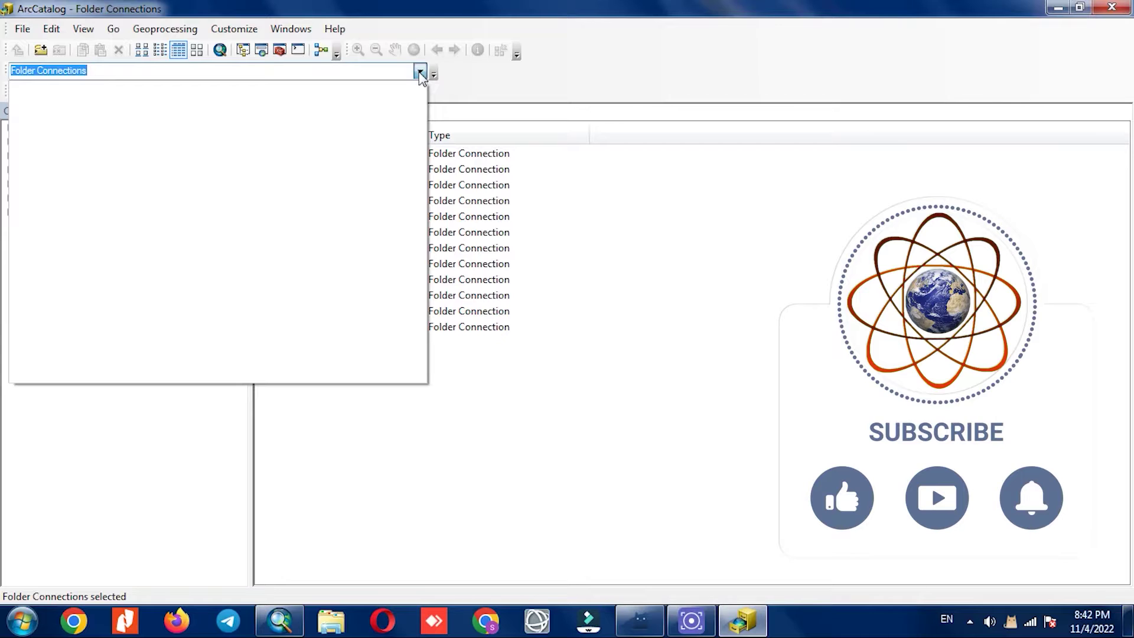
click(419, 72)
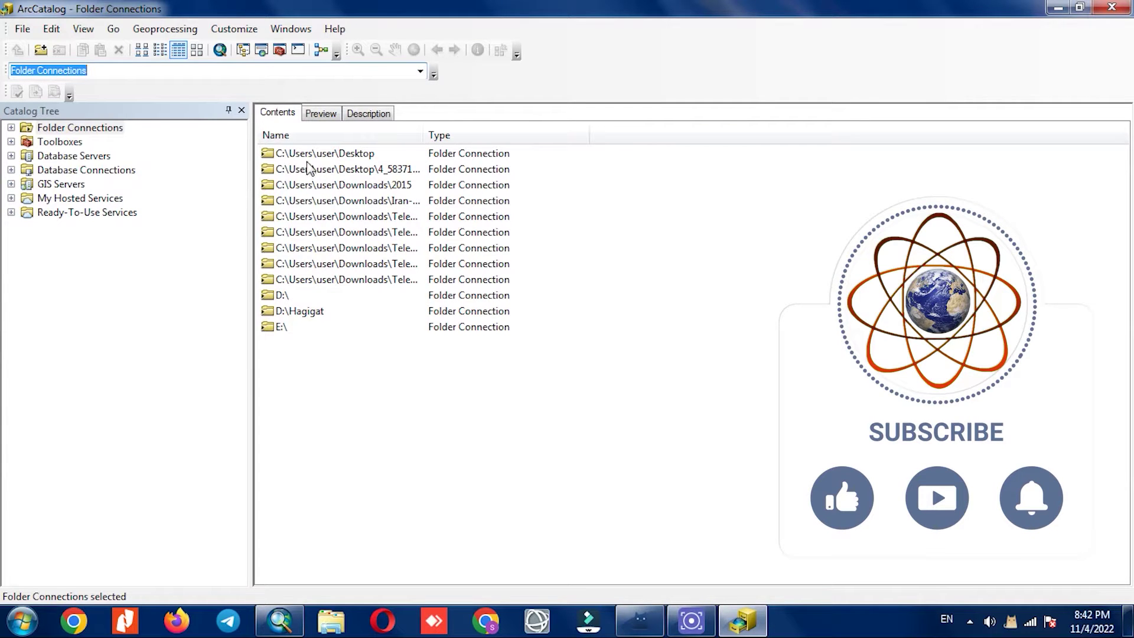
- Expand the C:\Users\user\Desktop connection through the nested Dataset 14.Tehran City Dataset folders to show the contents of 1.Tehran City Dataset
double_click(285, 154)
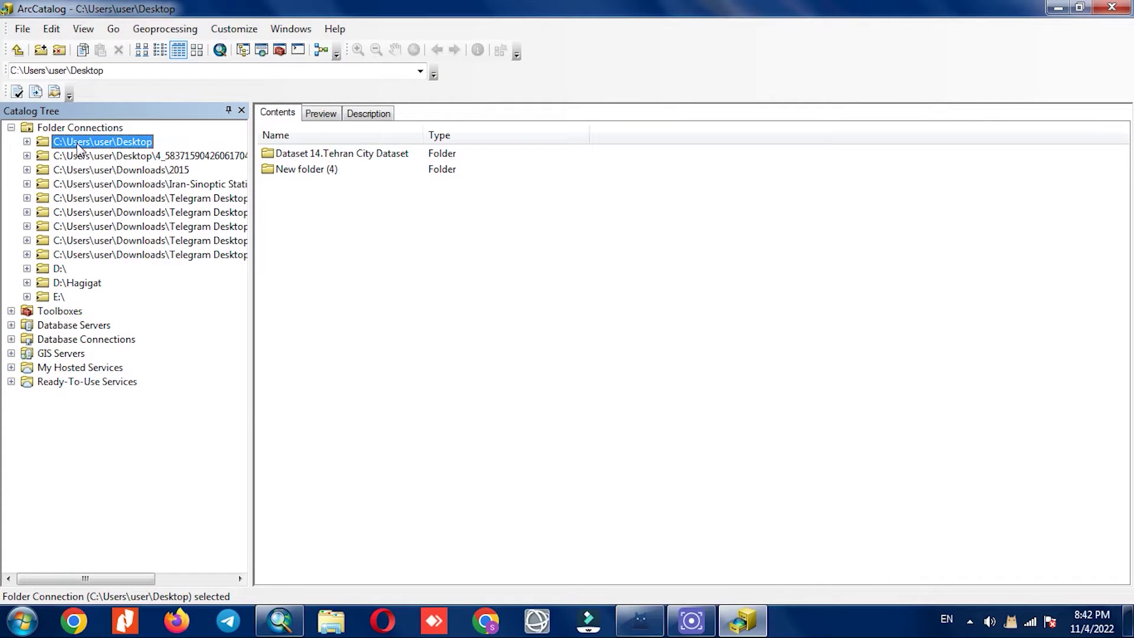
click(26, 142)
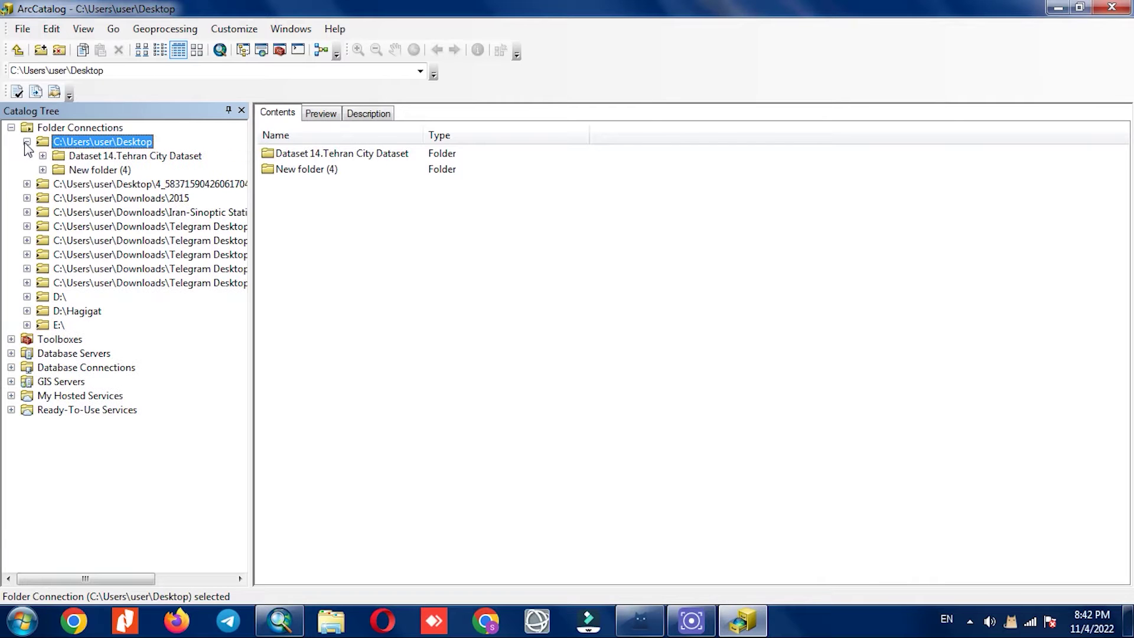
click(43, 156)
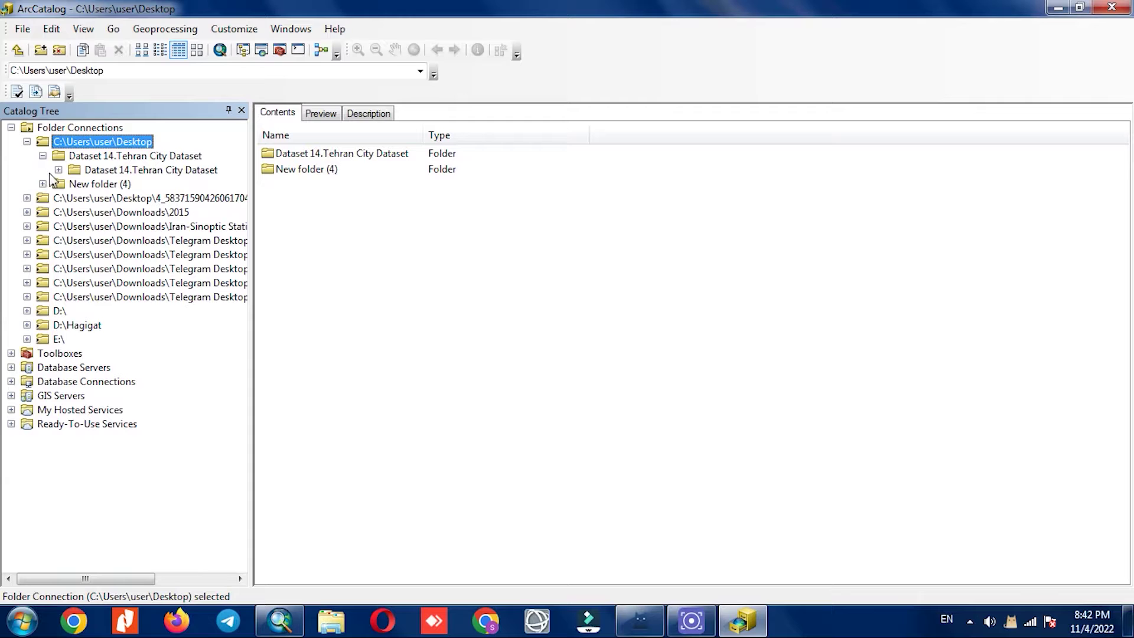
click(58, 170)
click(75, 185)
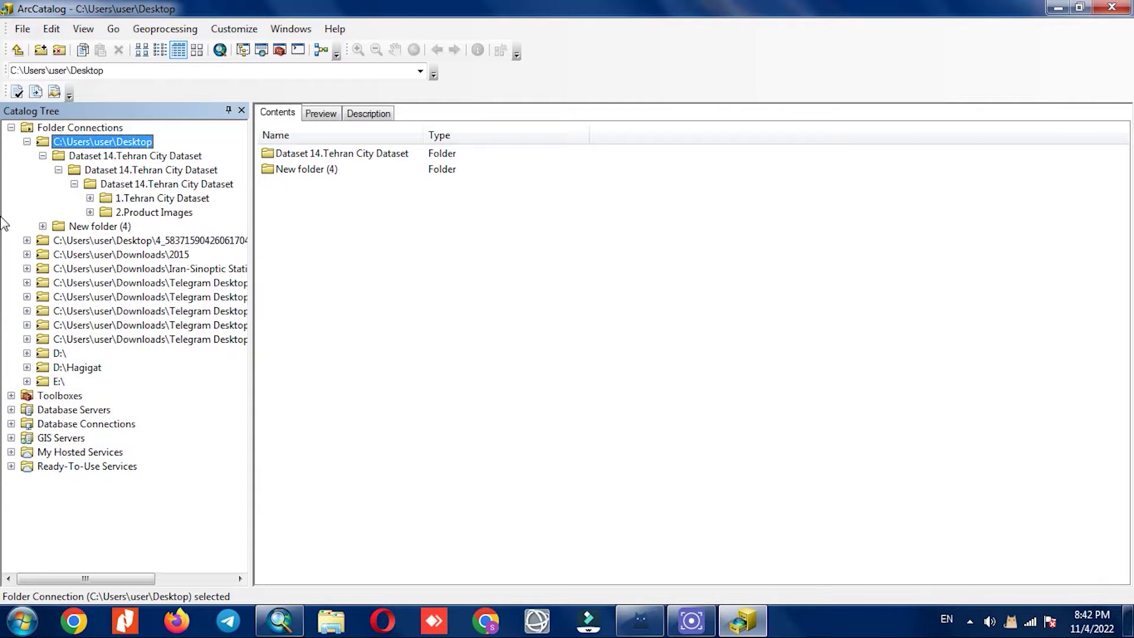
click(90, 198)
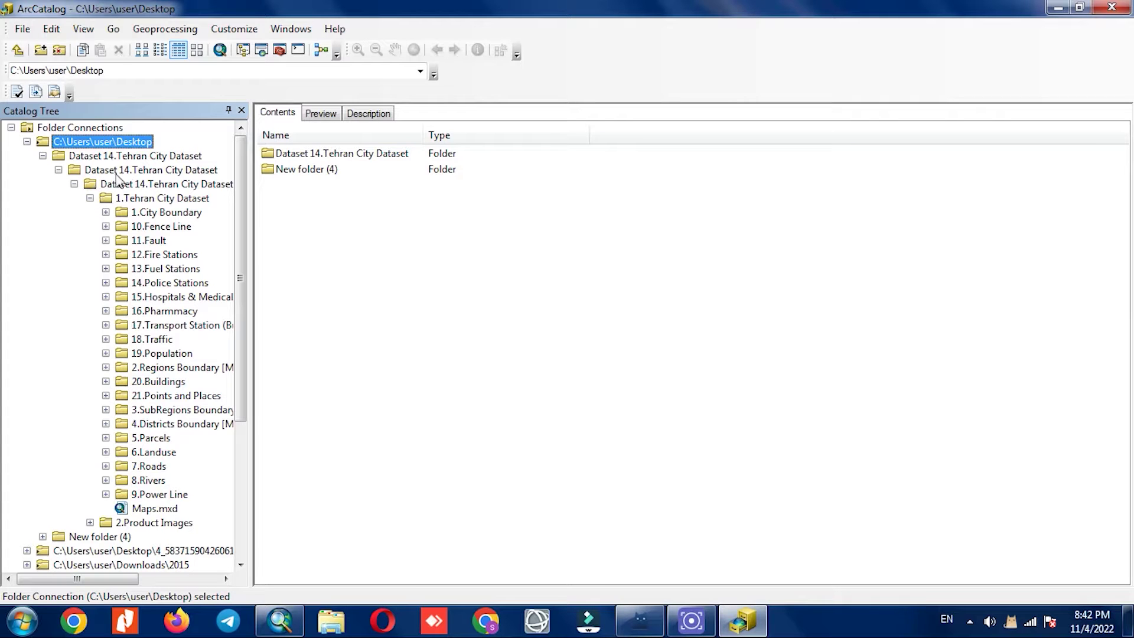
- Select the second-level Dataset 14.Tehran City Dataset folder and collapse the folders nested inside it
click(127, 170)
click(90, 198)
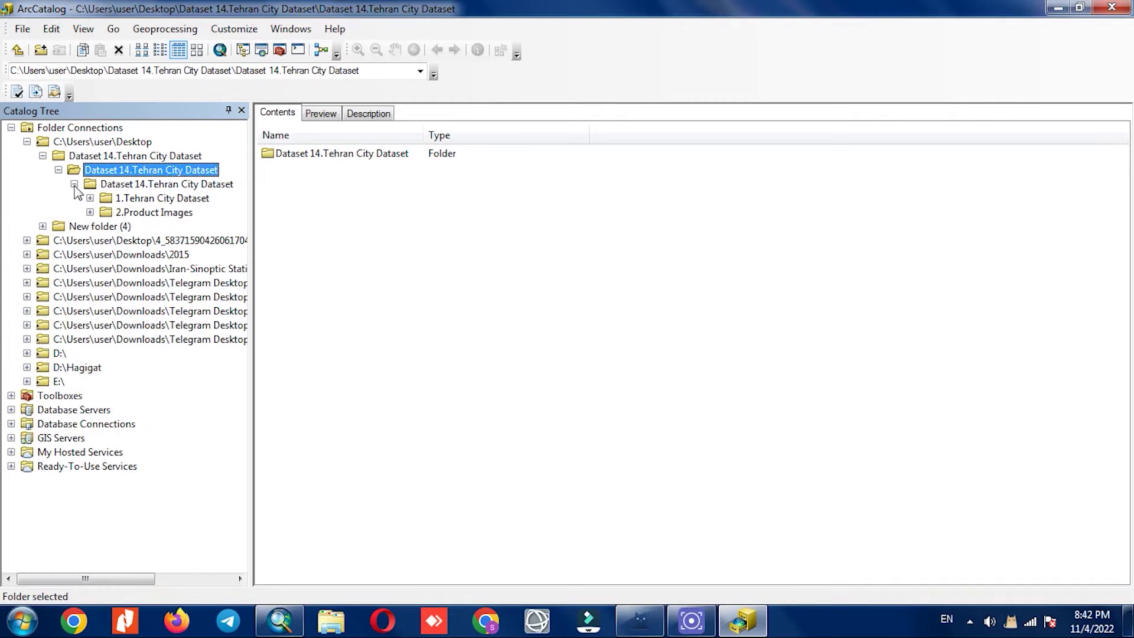
click(74, 183)
right_click(94, 178)
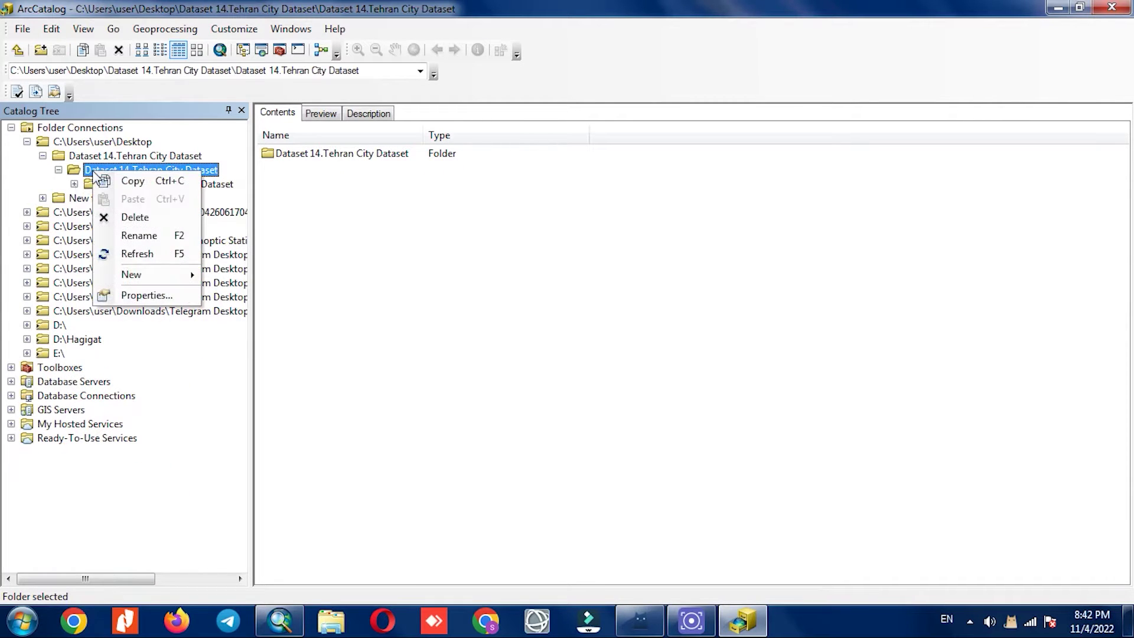
click(62, 180)
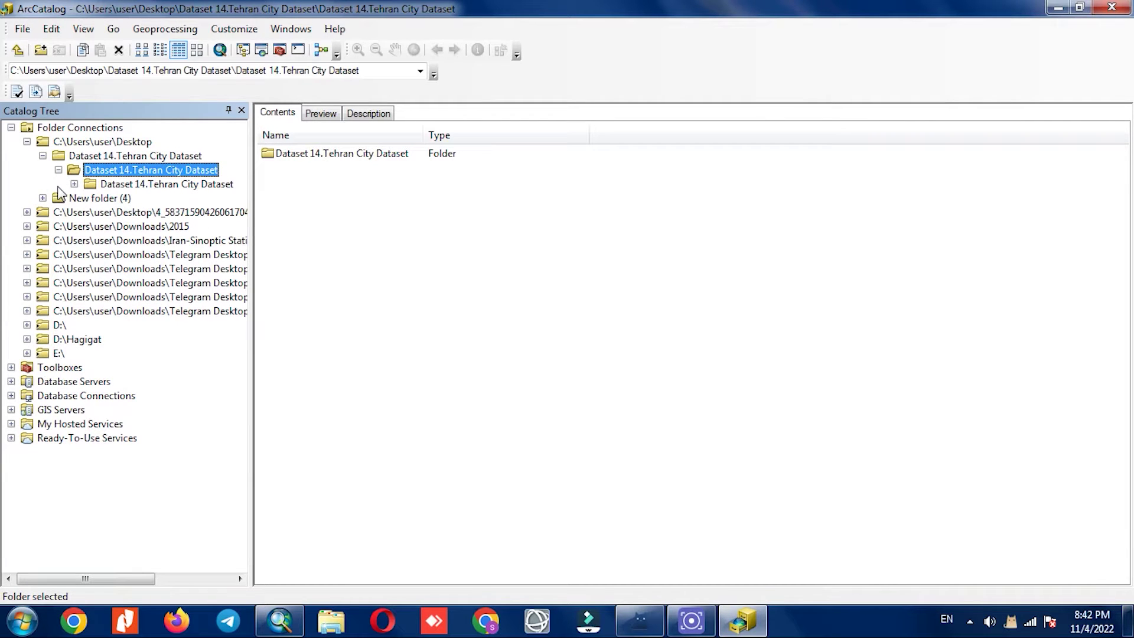
- Create a file geodatabase named "Geodatabase of Tehran city" in the second-level Dataset 14.Tehran City Dataset folder
right_click(94, 171)
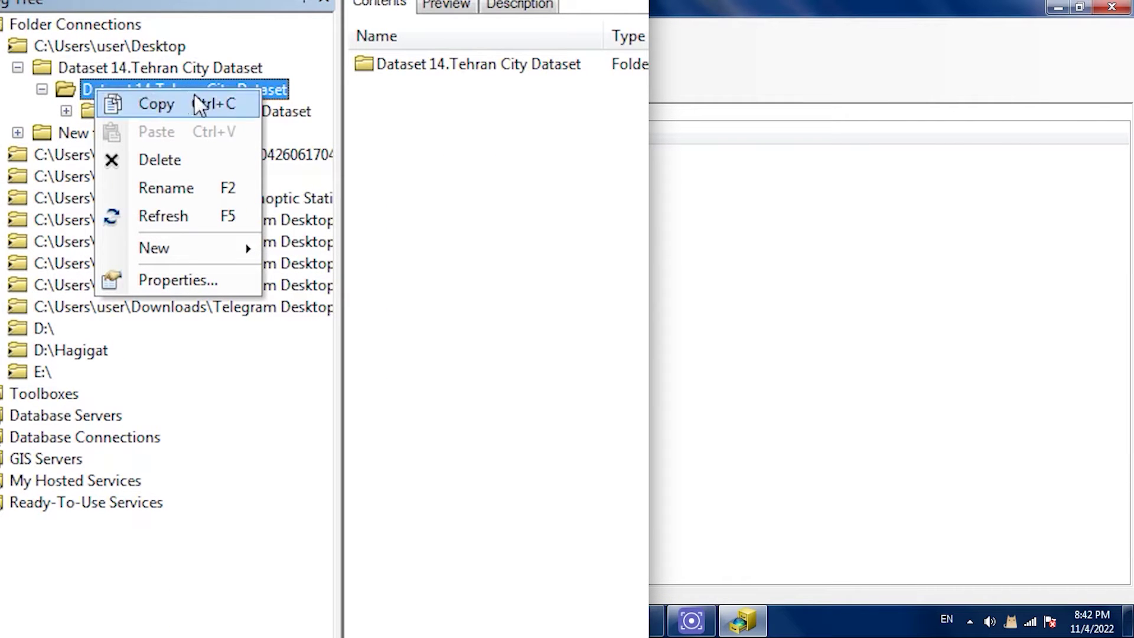
mouse_move(222, 241)
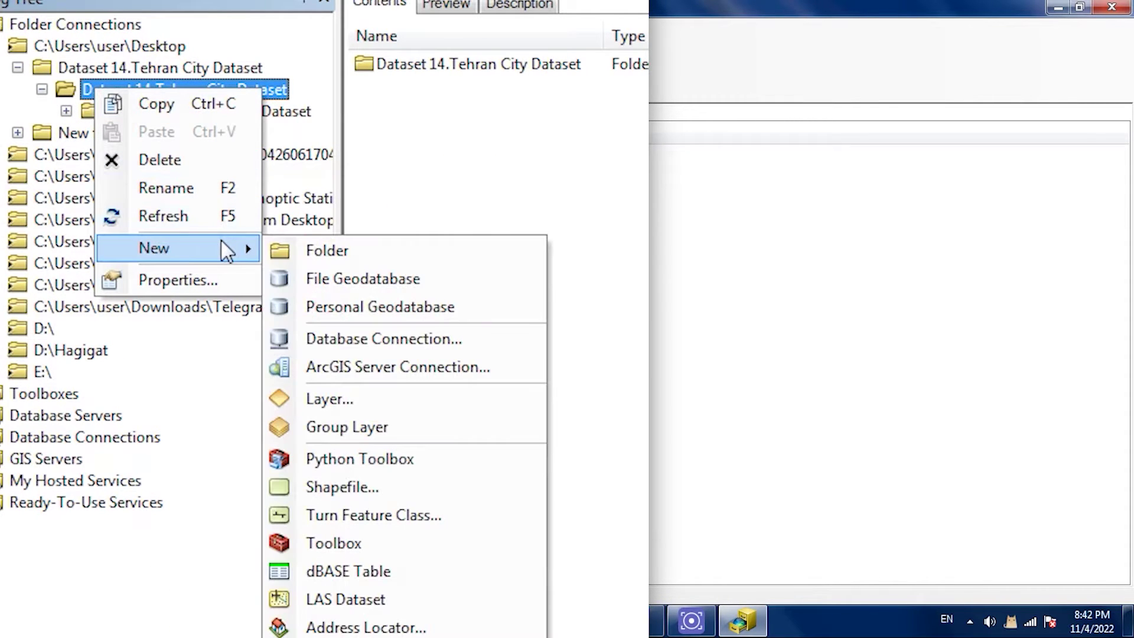
click(486, 272)
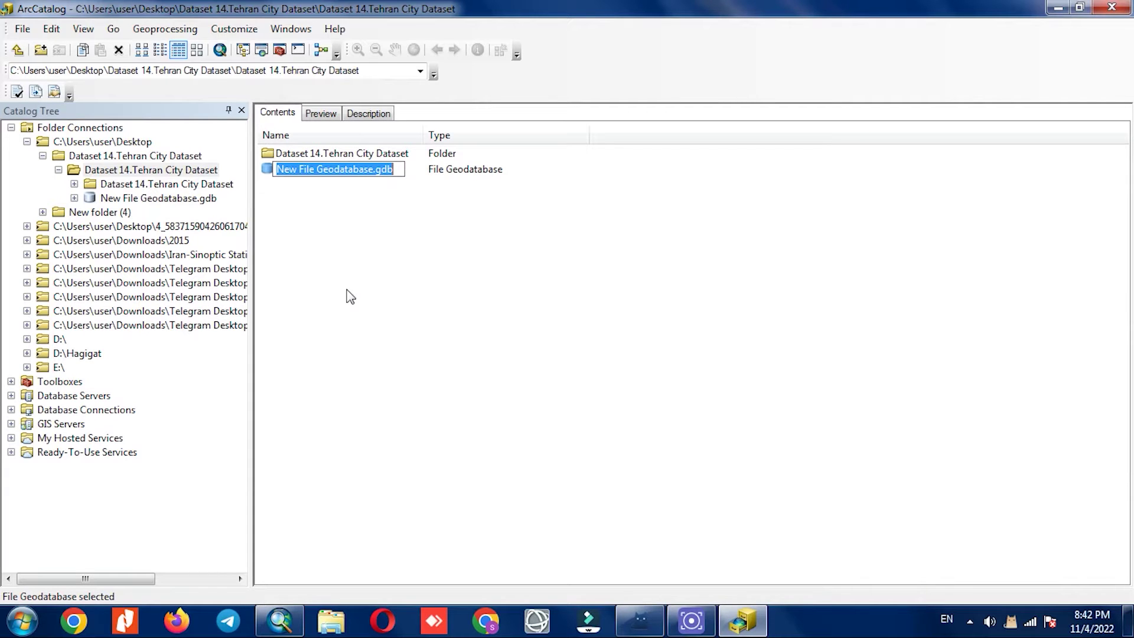
text(G)
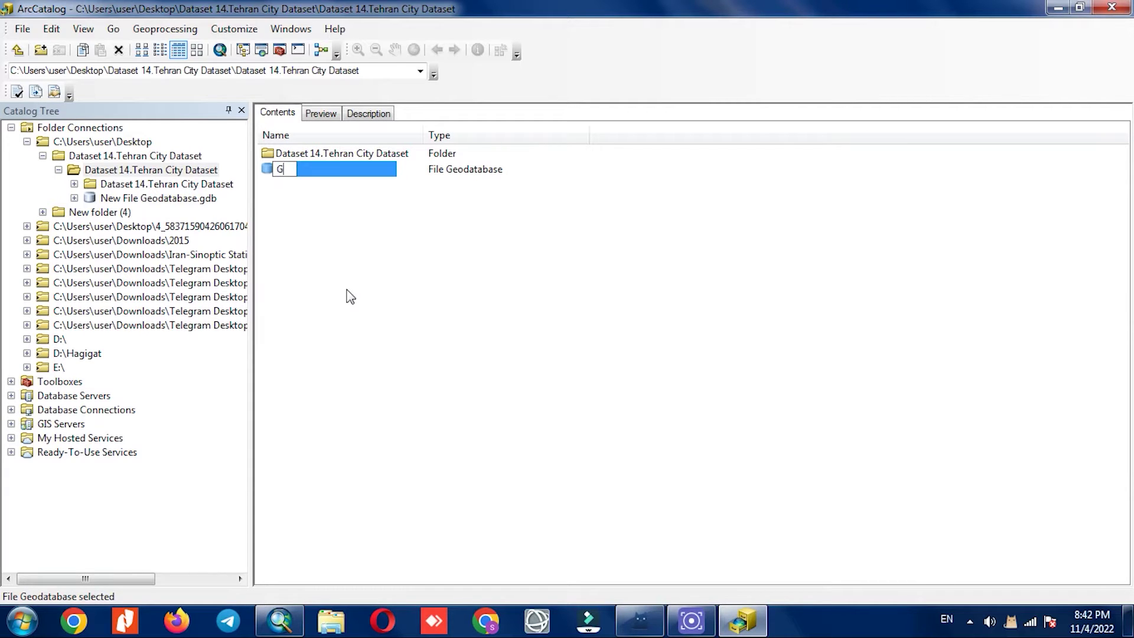
text(eodatabase)
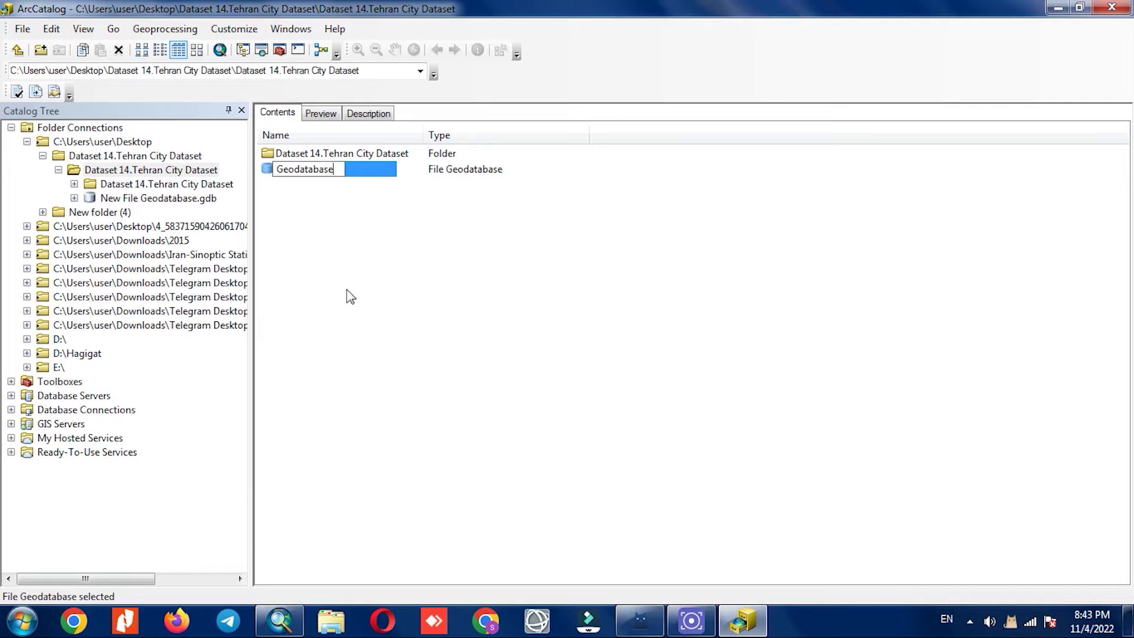
text( of Tehran)
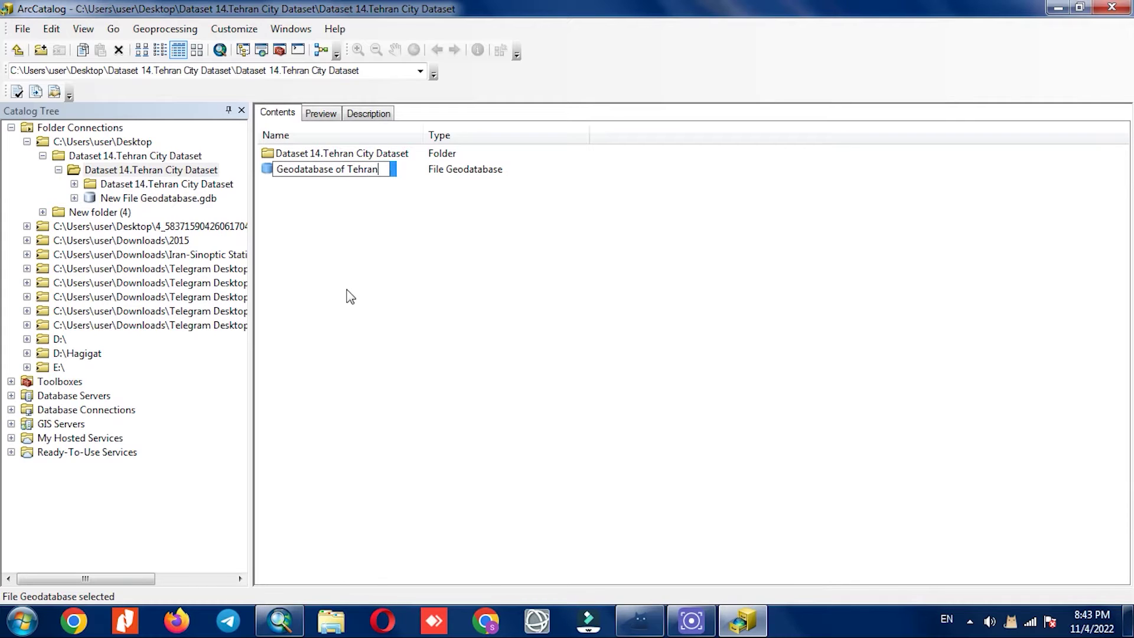
text( city)
key(Return)
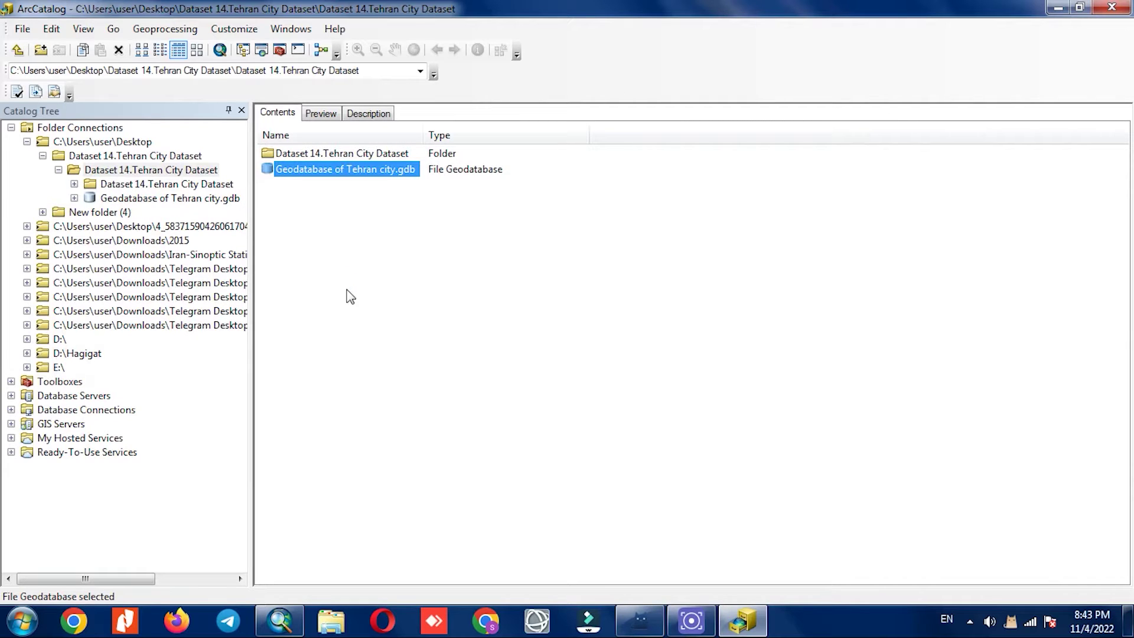
- Check the contents of the new Tehran city geodatabase and of the neighbouring Dataset 14.Tehran City Dataset folder
click(157, 200)
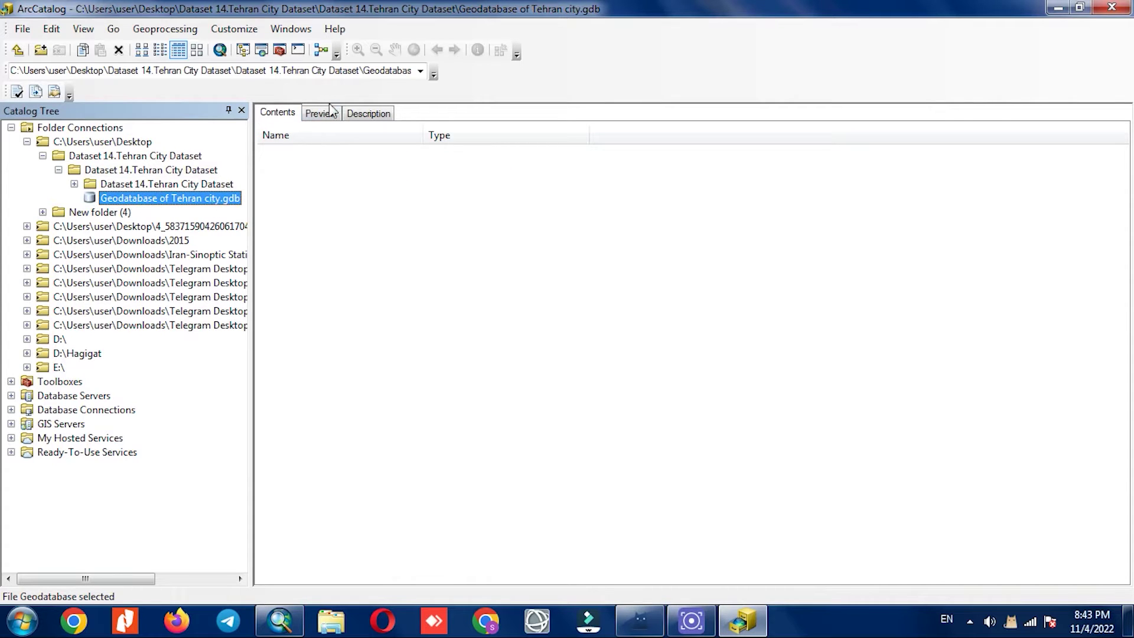
click(211, 186)
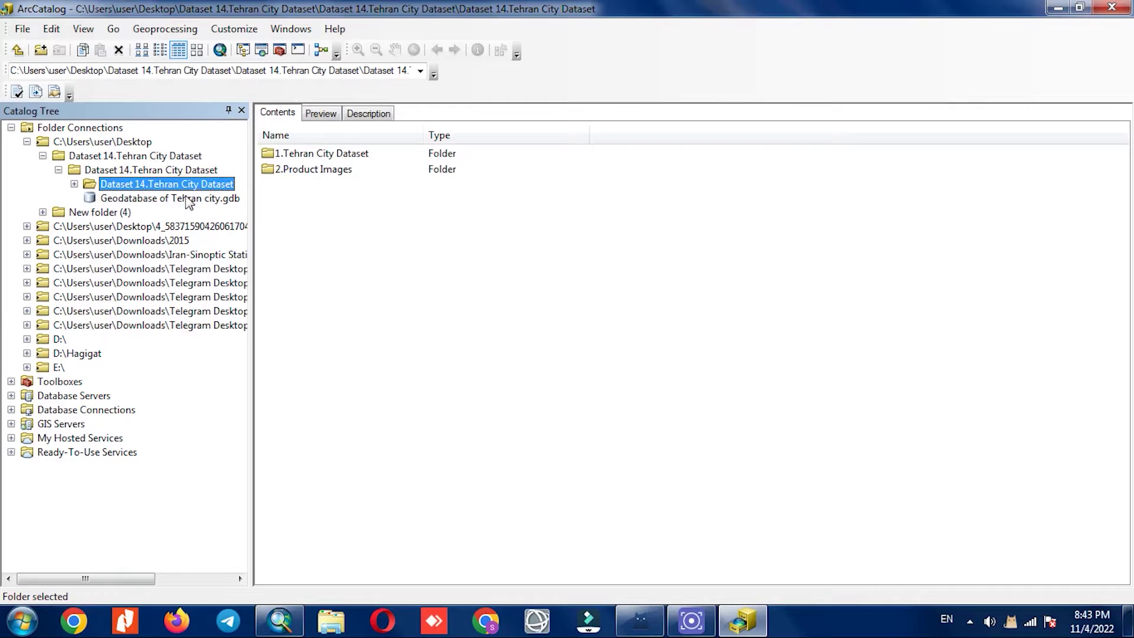
click(188, 201)
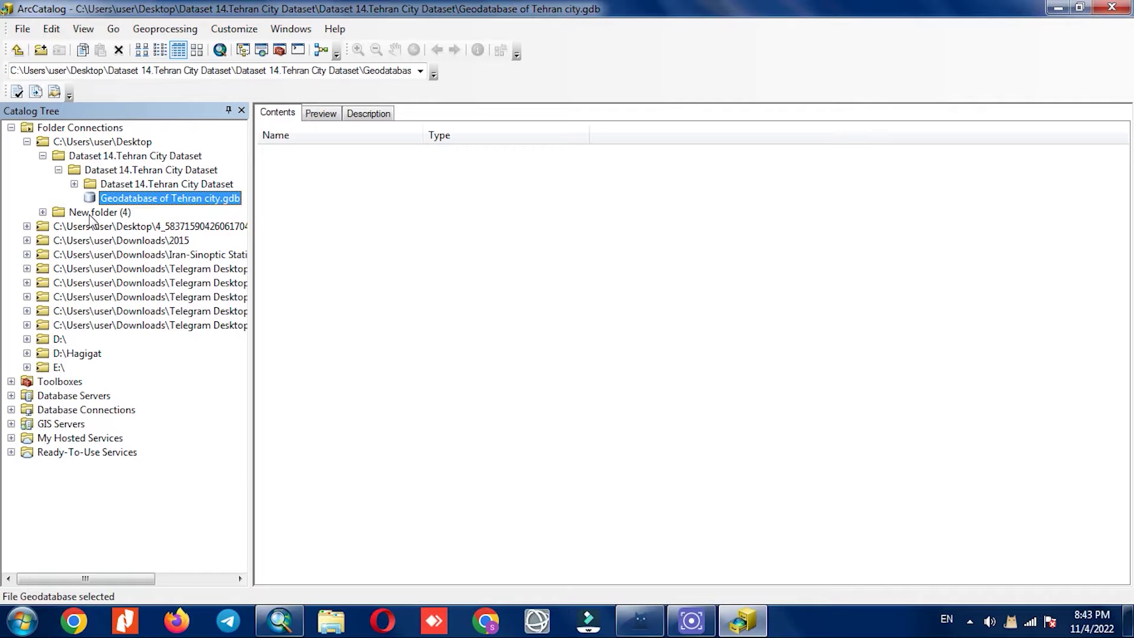
- Minimize the ArcCatalog and ArcMap windows to reach the desktop
click(1058, 8)
click(1057, 7)
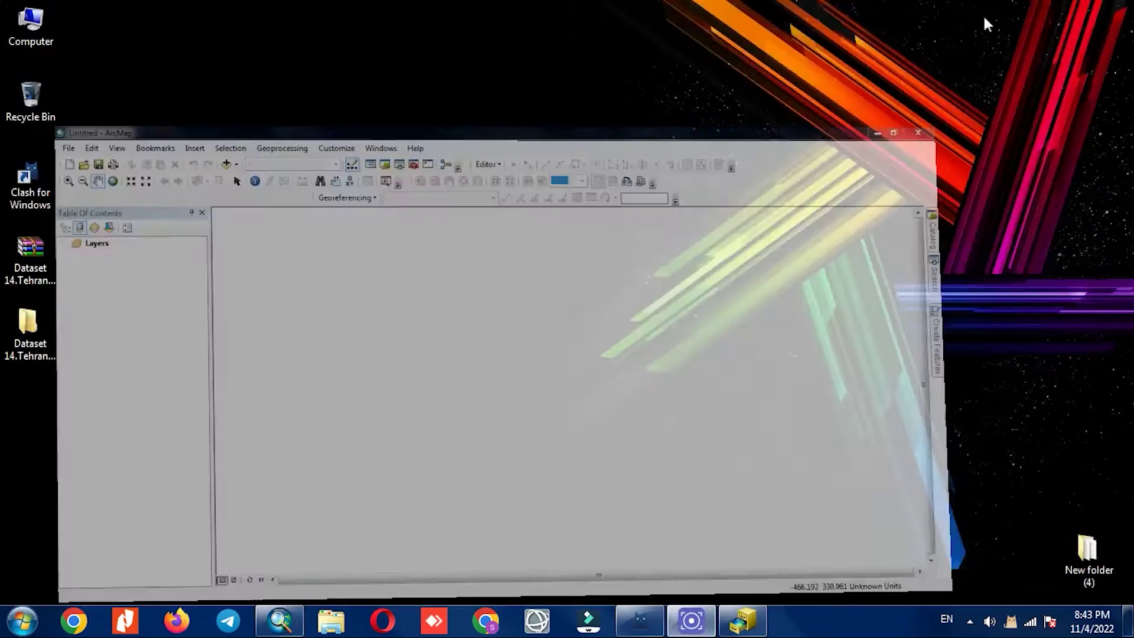
- Open the desktop Dataset 14.Tehran City Dataset folder down to 1.Tehran City Dataset and check which subfolders 7.Roads contains
double_click(36, 332)
double_click(371, 245)
double_click(382, 247)
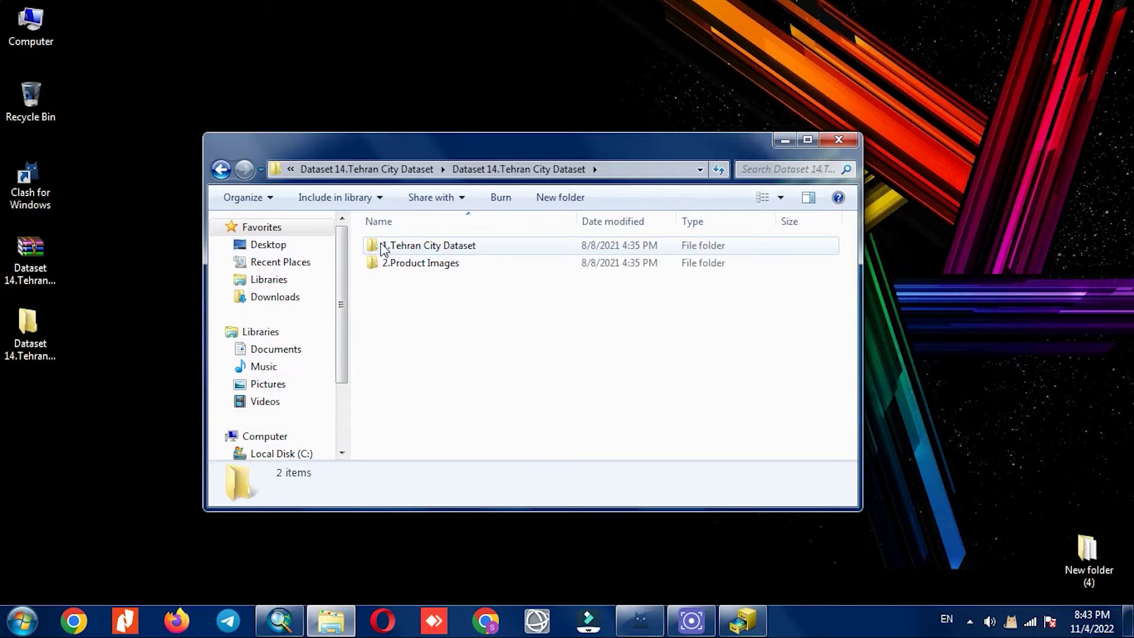
double_click(381, 247)
scroll(588, 279, down, 2)
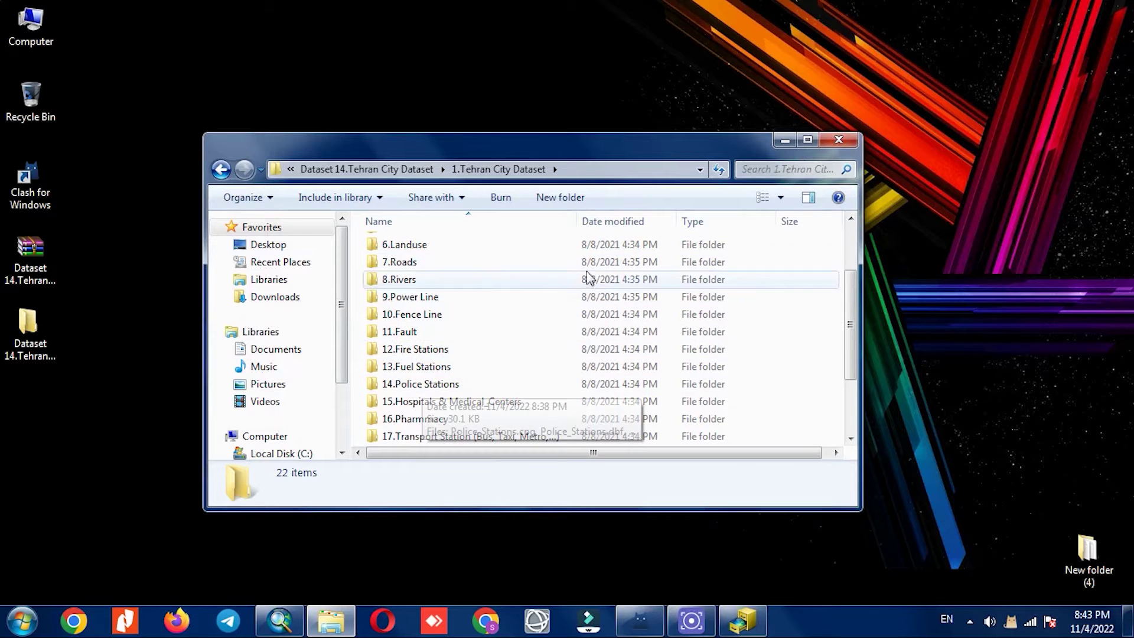
click(450, 263)
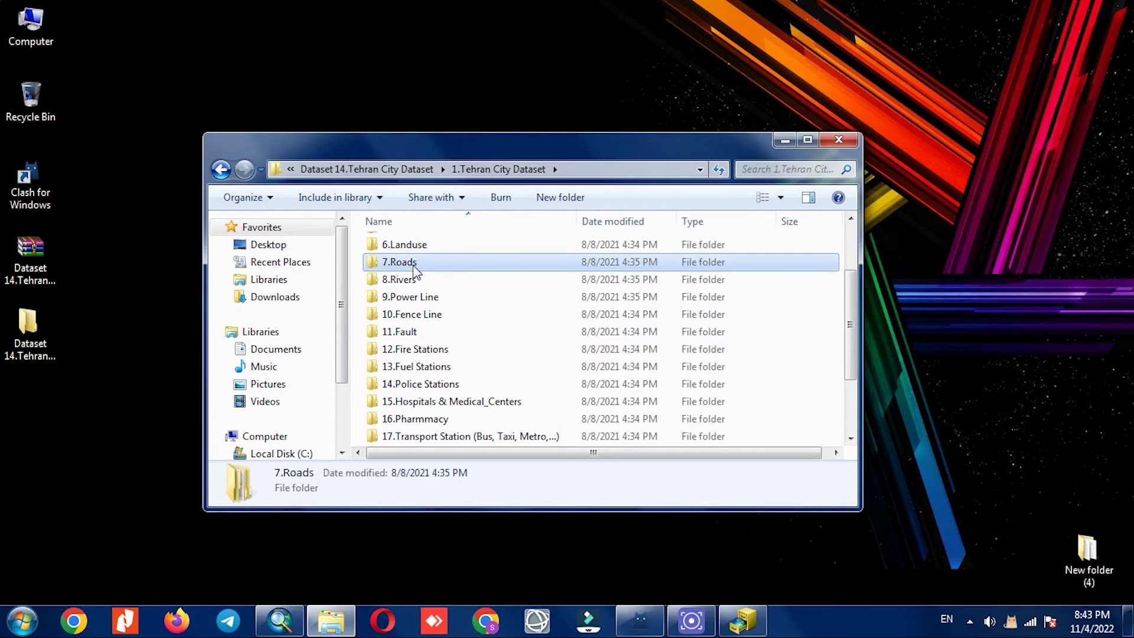
double_click(495, 266)
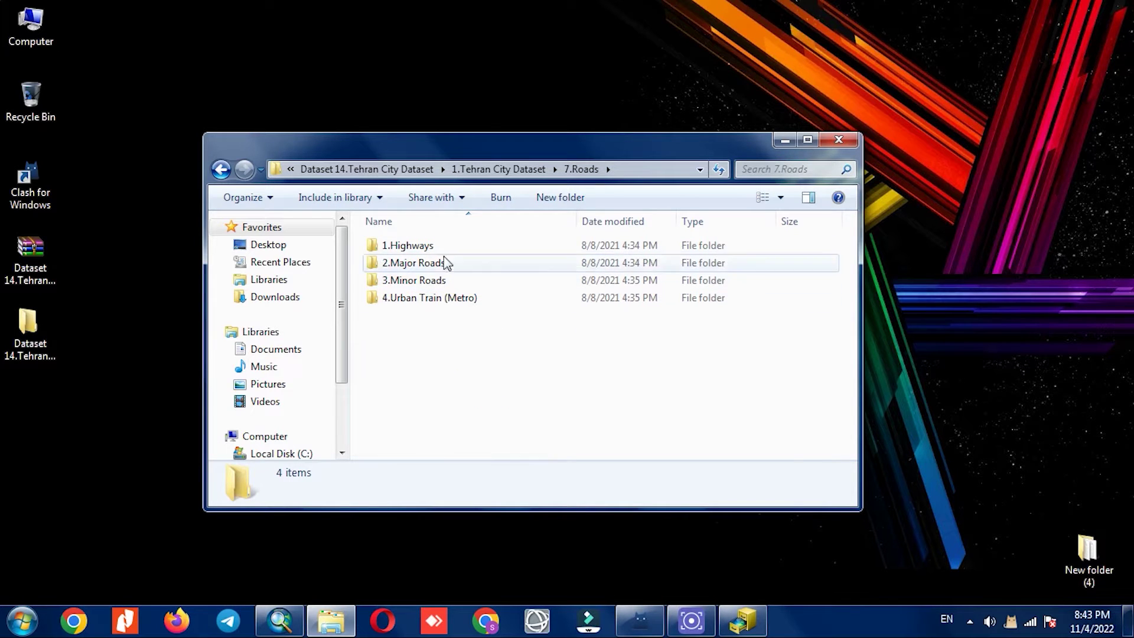
key(BackSpace)
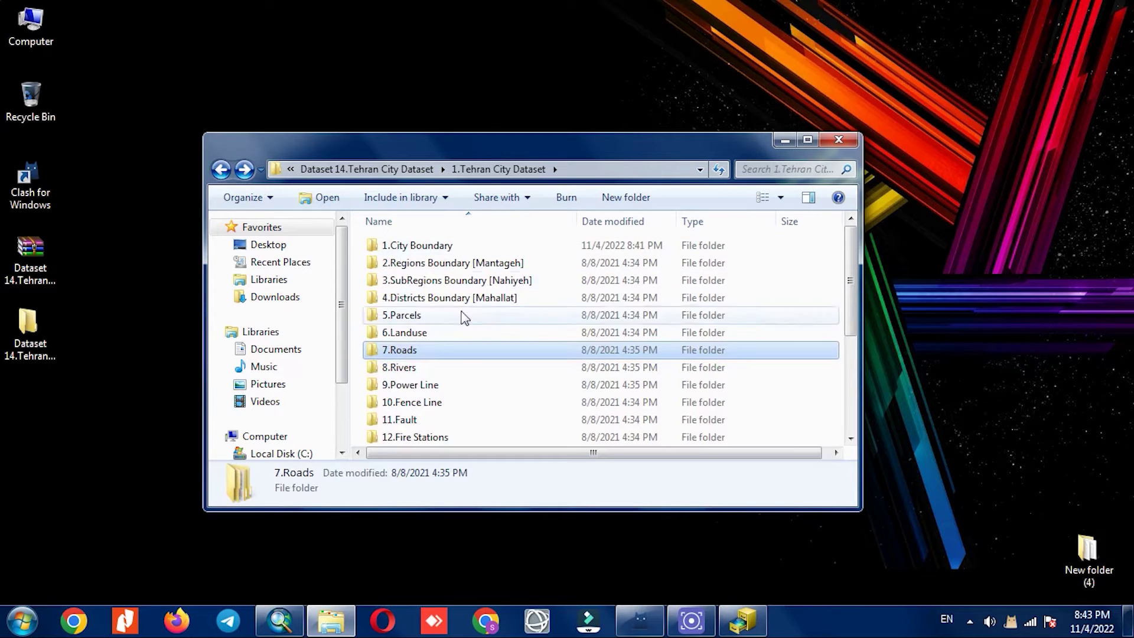
- Check the subfolders of 8.Rivers and 6.Landuse, and minimize the folder window
double_click(459, 369)
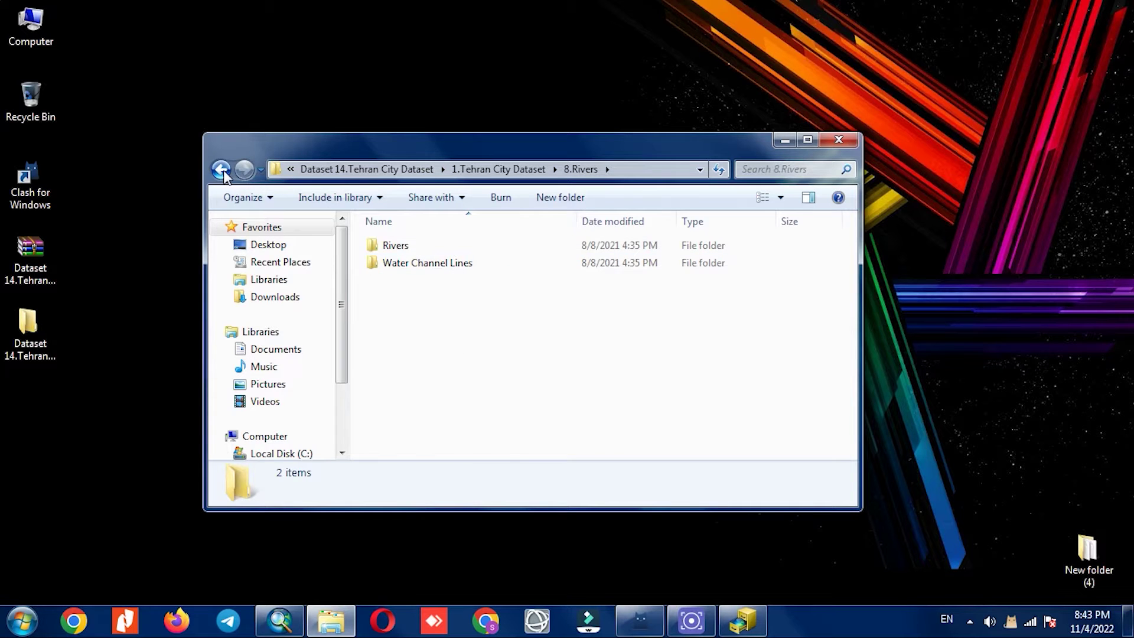
key(BackSpace)
double_click(438, 333)
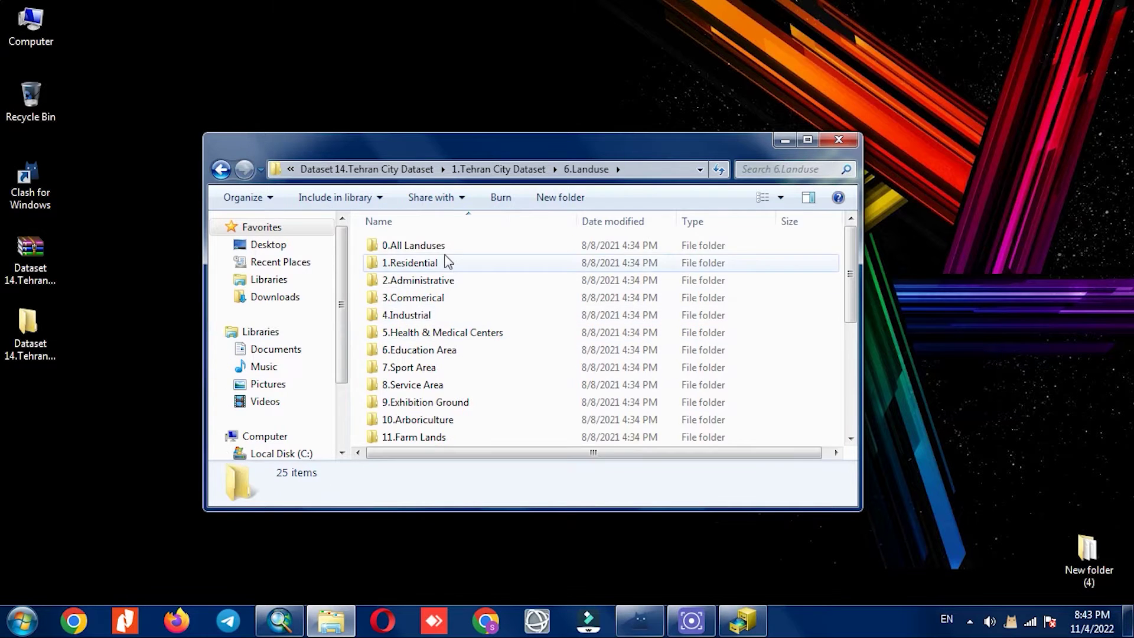
scroll(470, 368, down, 3)
scroll(471, 370, down, 1)
scroll(471, 370, up, 4)
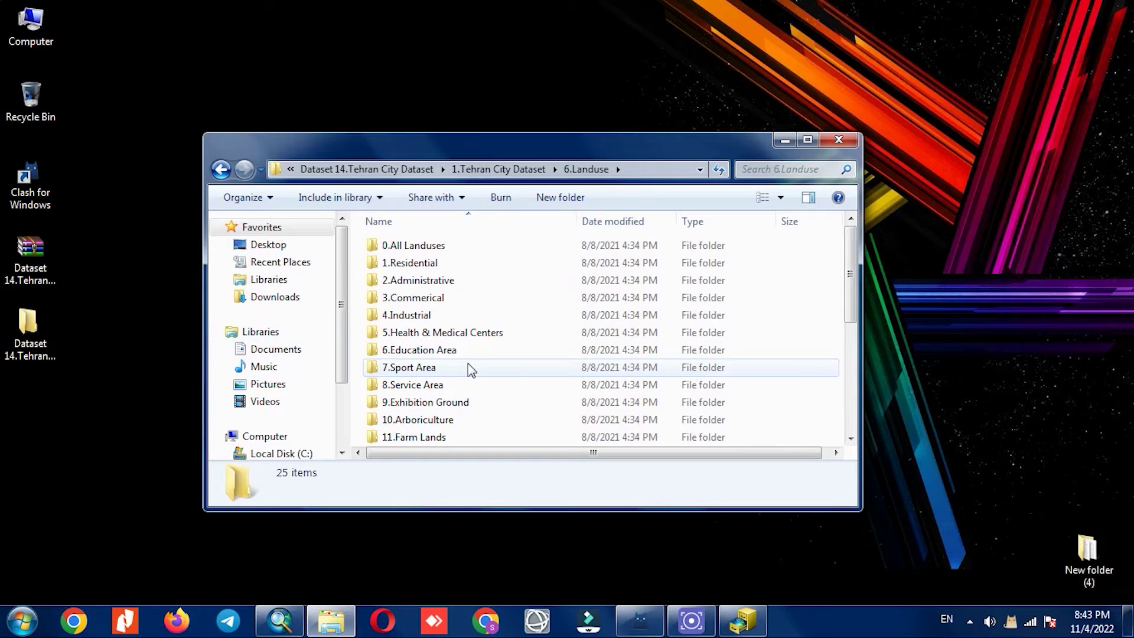
click(784, 142)
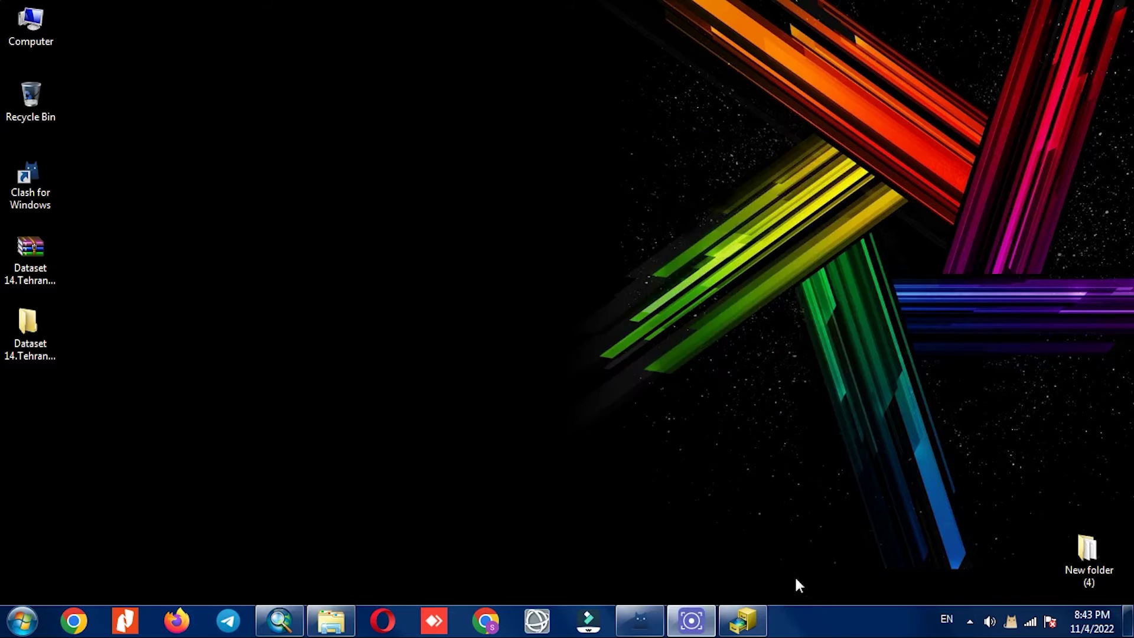
- Switch to ArcCatalog and start a new feature dataset inside Geodatabase of Tehran city.gdb
click(743, 619)
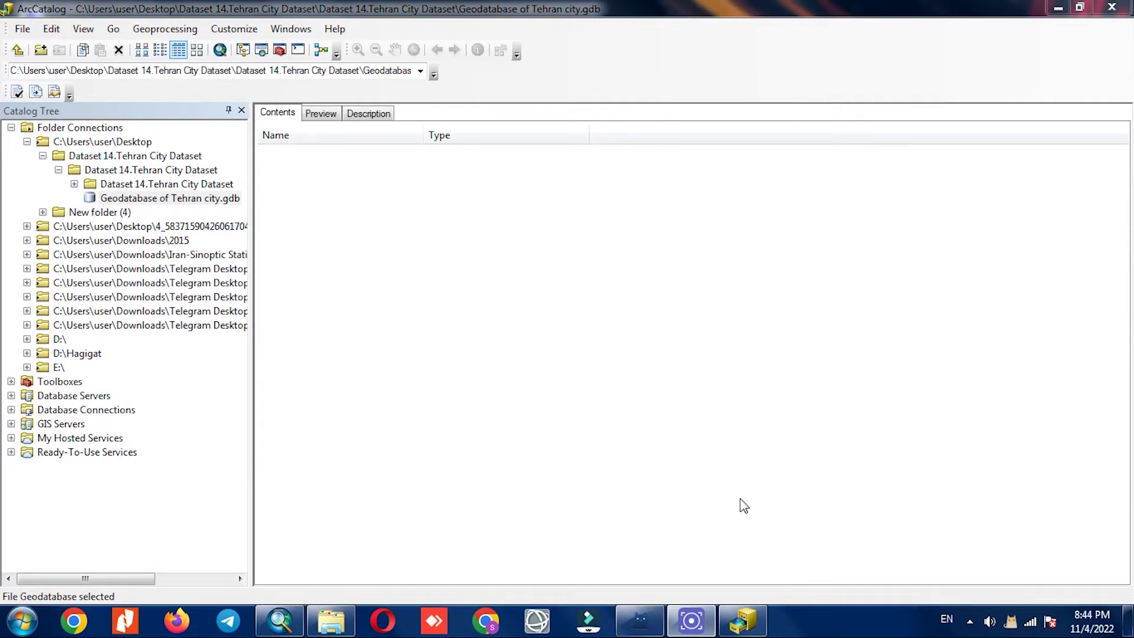
right_click(19, 41)
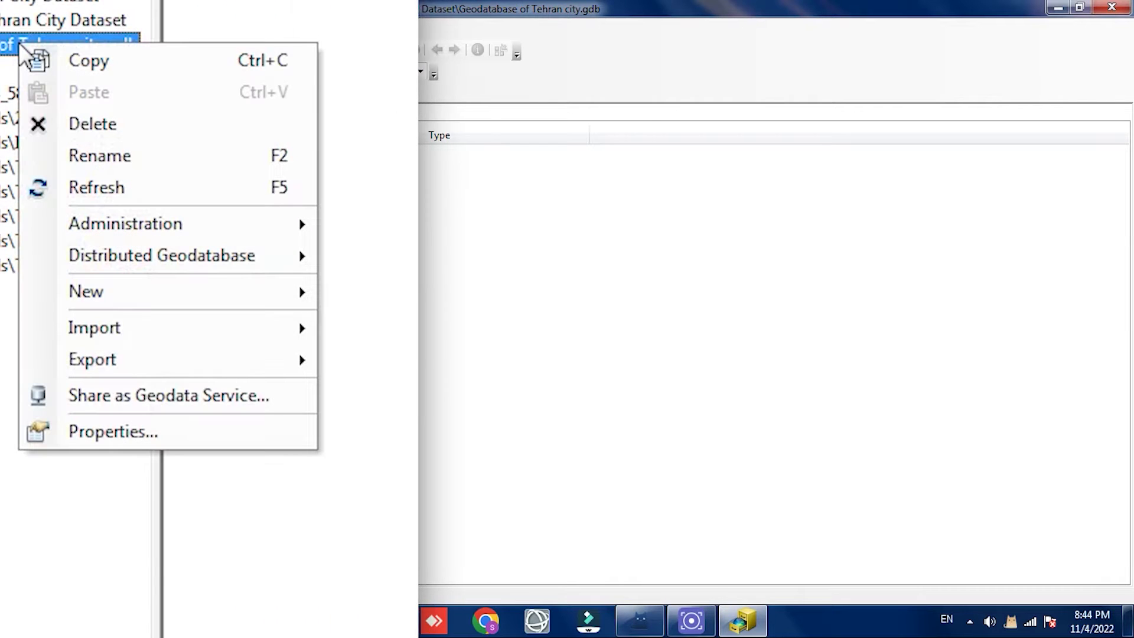
mouse_move(195, 296)
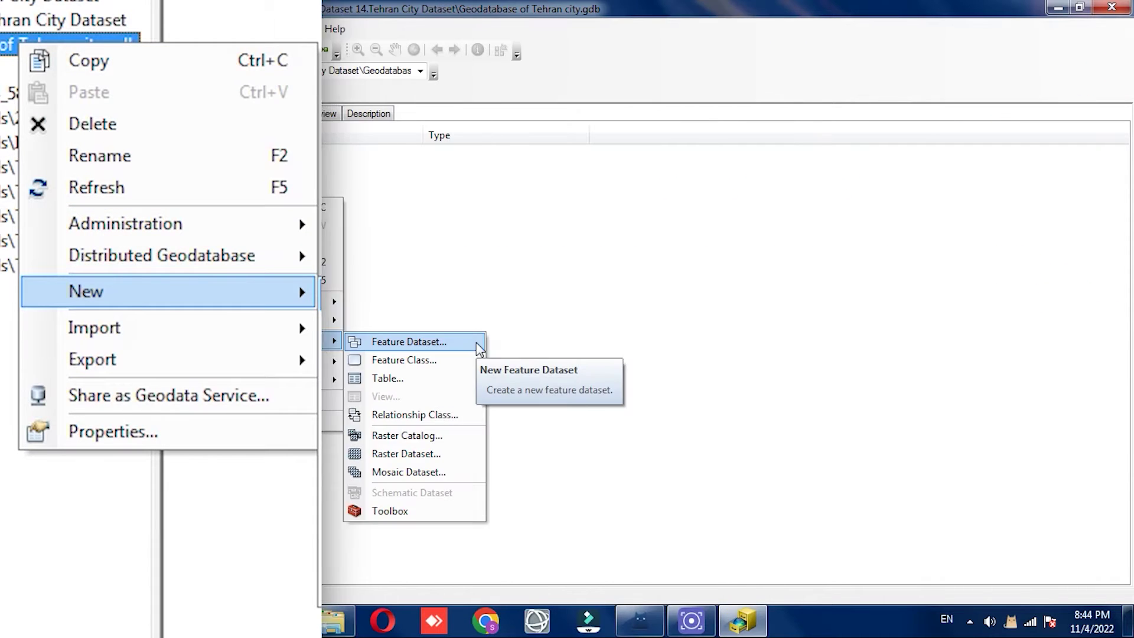
click(477, 342)
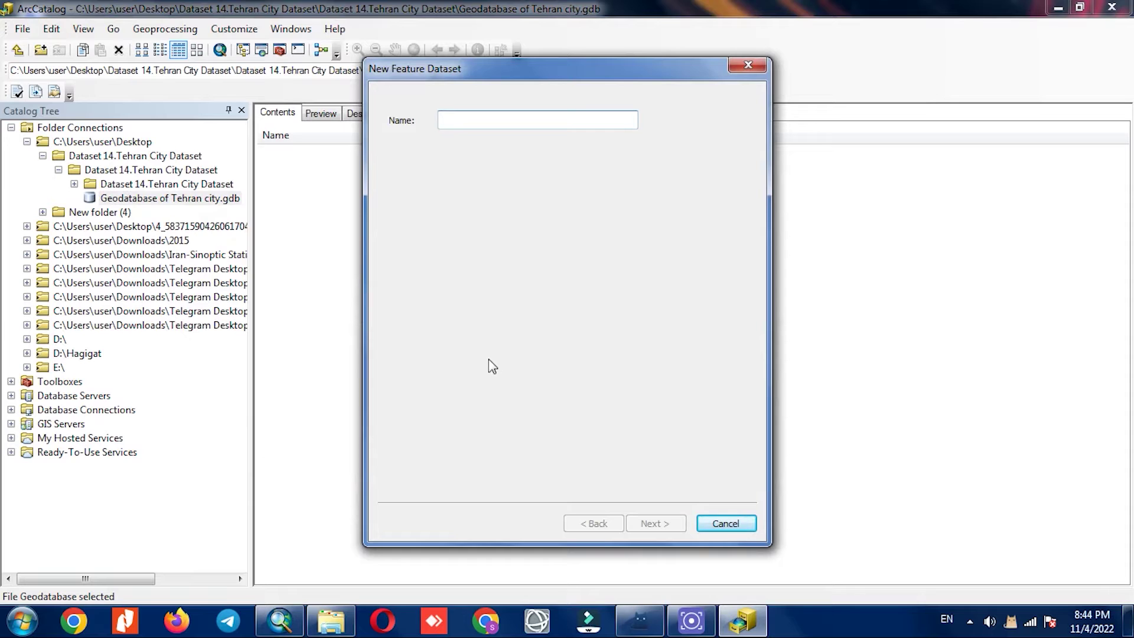
- Look up the contents of the 7.Roads folder in the file explorer and return to the New Feature Dataset dialog
click(332, 623)
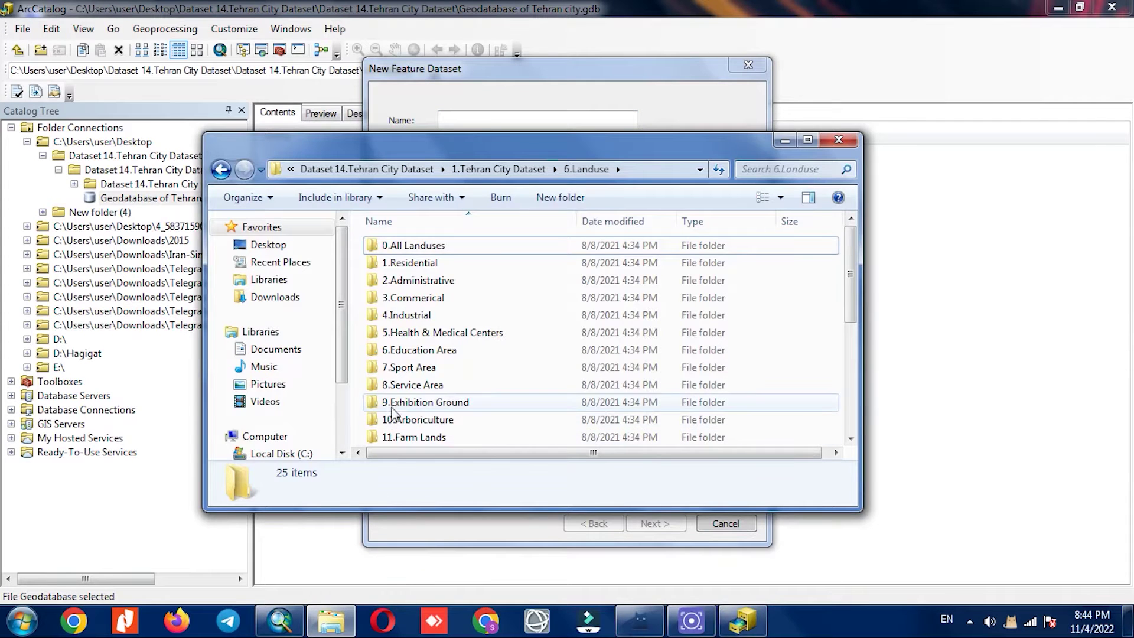
click(479, 175)
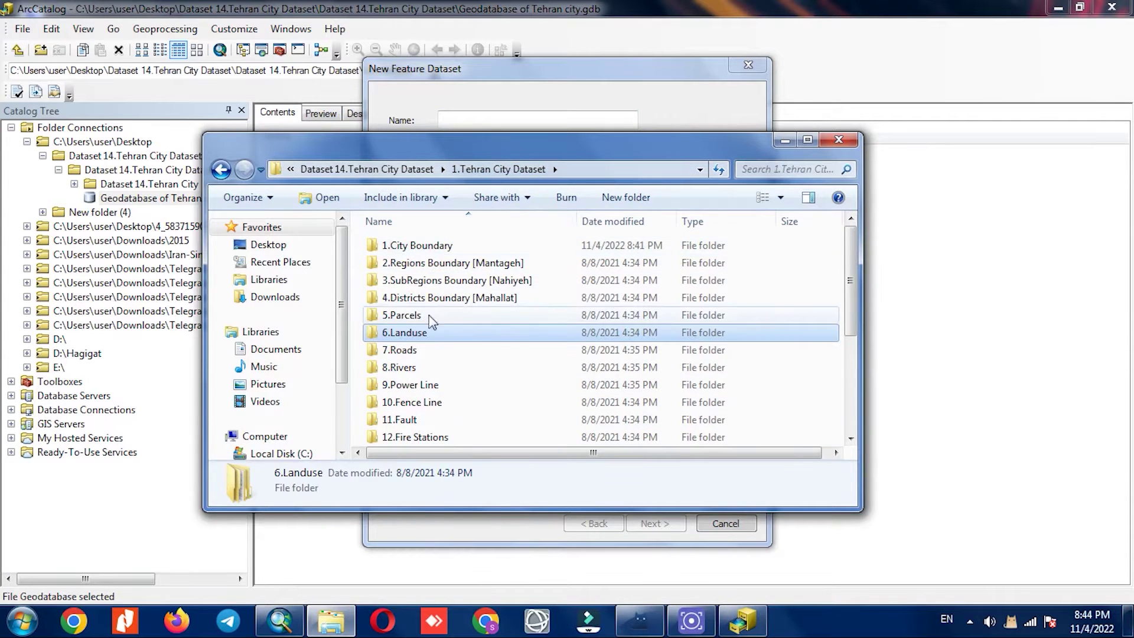
double_click(427, 357)
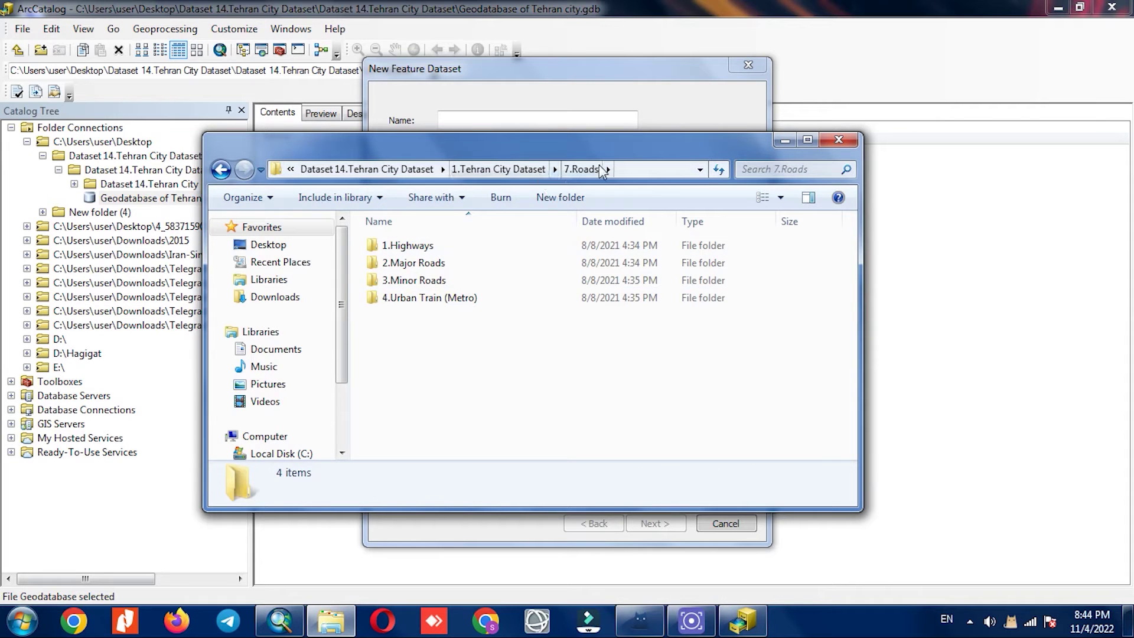
click(785, 140)
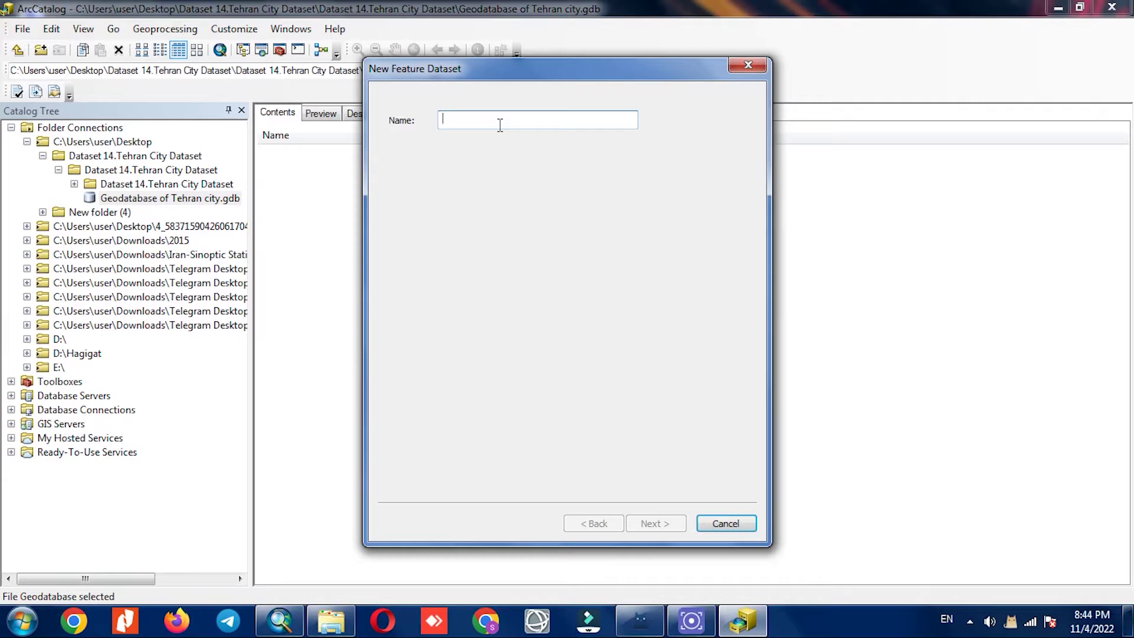
- Name the feature dataset "Roads" and continue to the XY coordinate system choice
text(Ro)
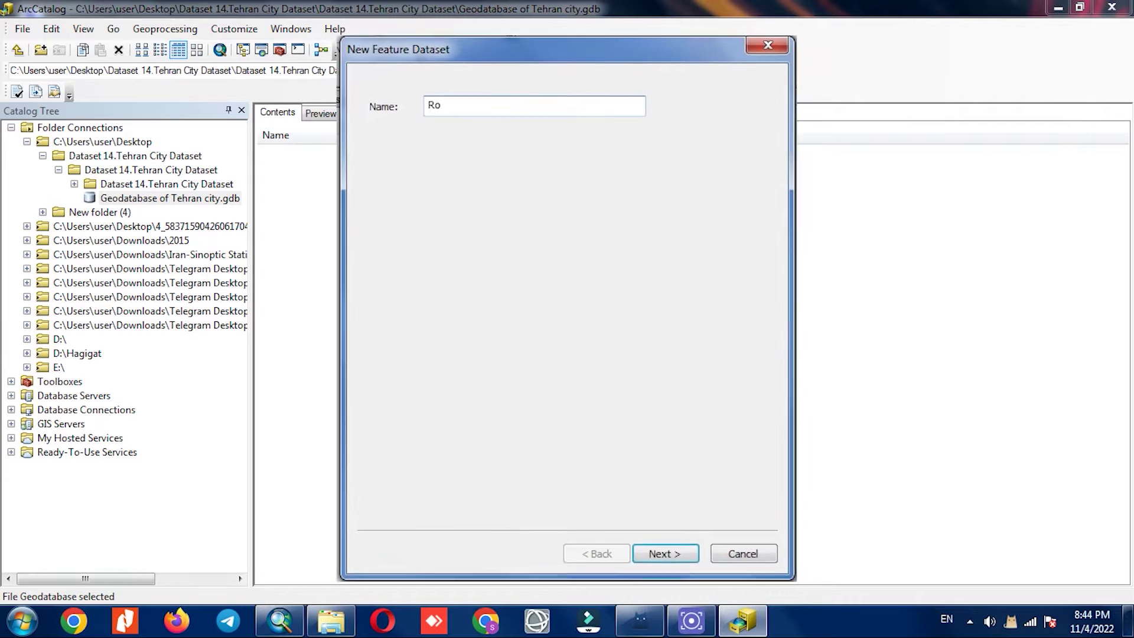
text(ads)
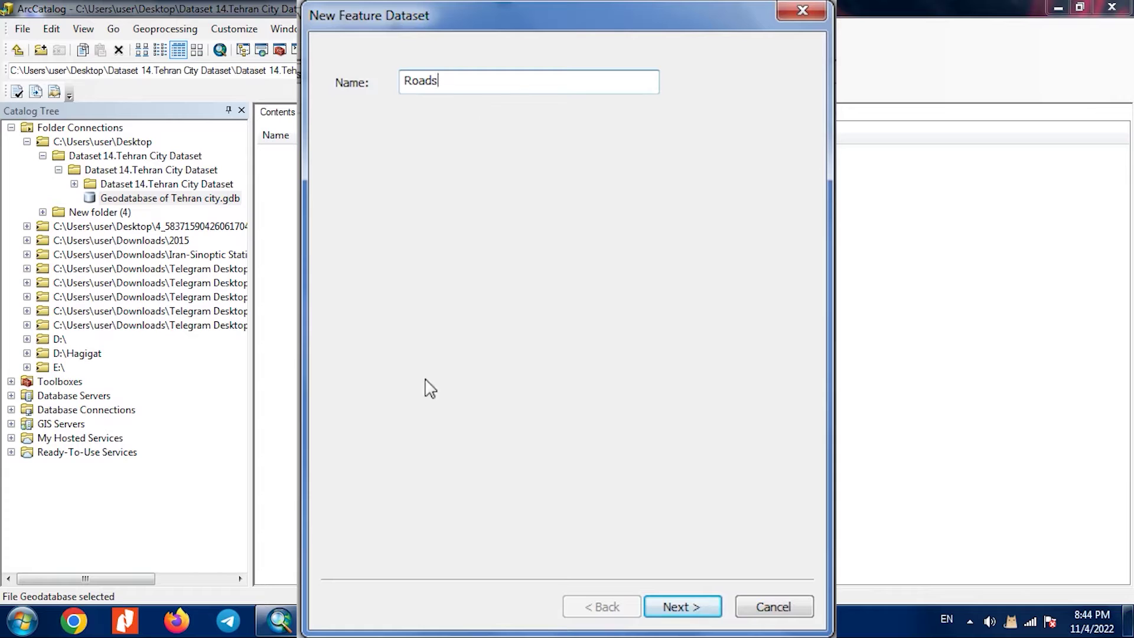
click(672, 605)
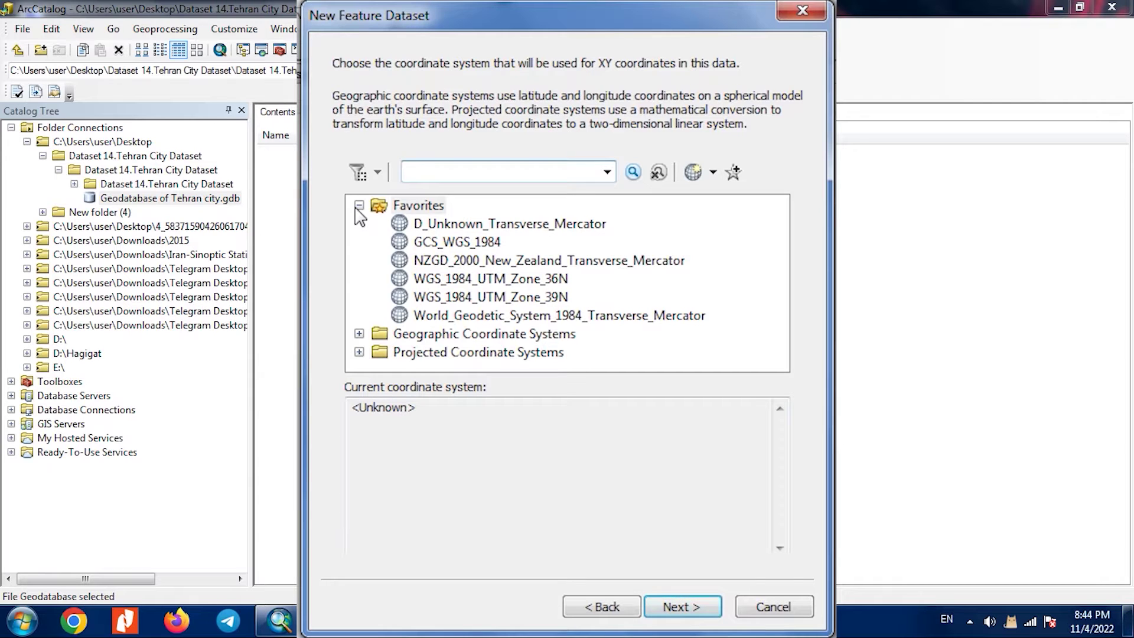
- Try the favourite WGS_1984_UTM_Zone_39N and the geographic World system WGS 1984 as the coordinate system, and collapse the geographic group
click(534, 299)
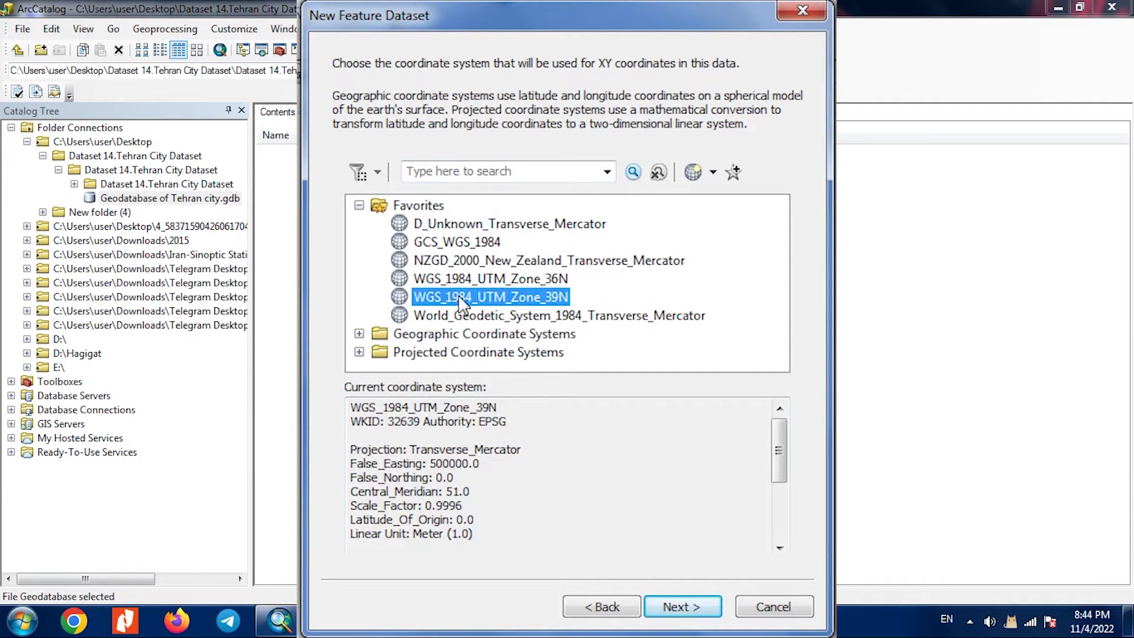
click(359, 334)
scroll(366, 313, down, 3)
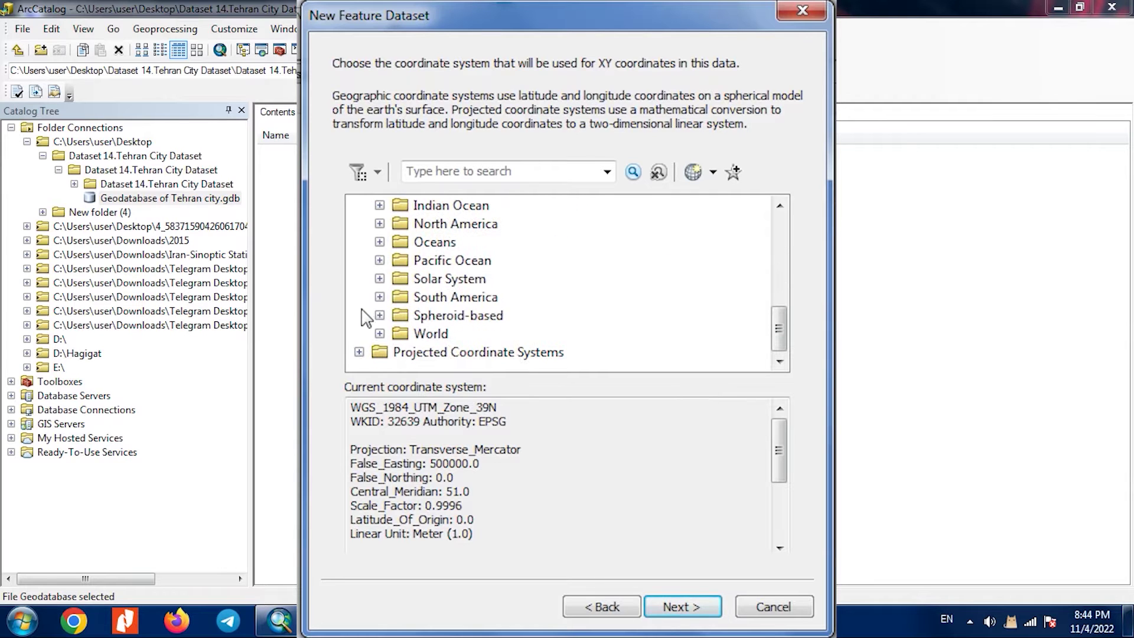
click(379, 334)
scroll(396, 302, down, 10)
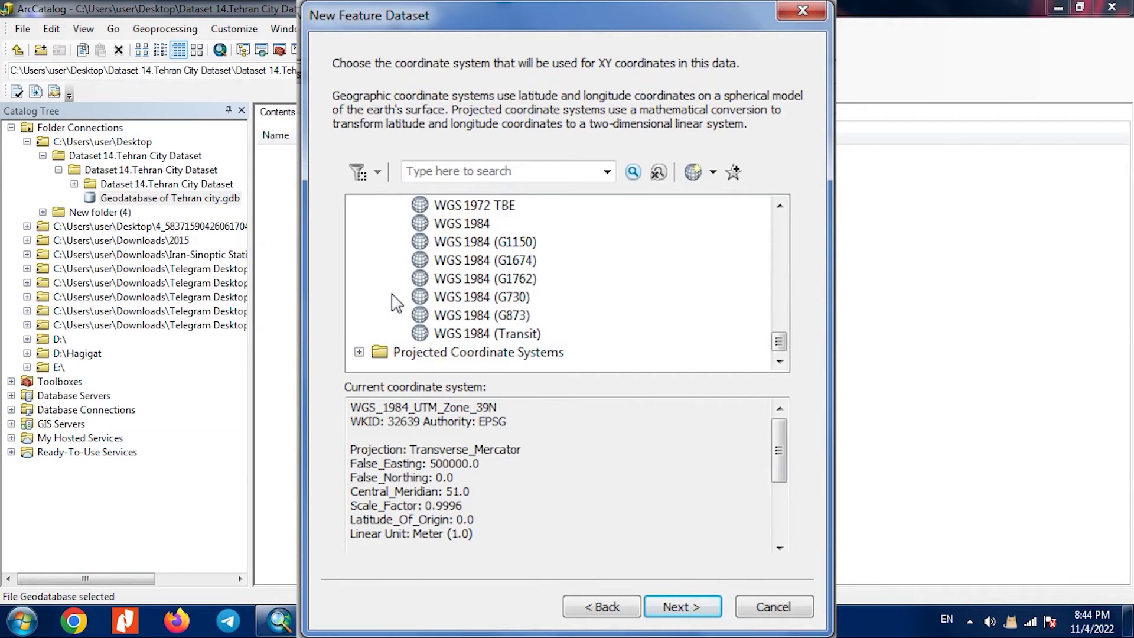
scroll(476, 343, up, 2)
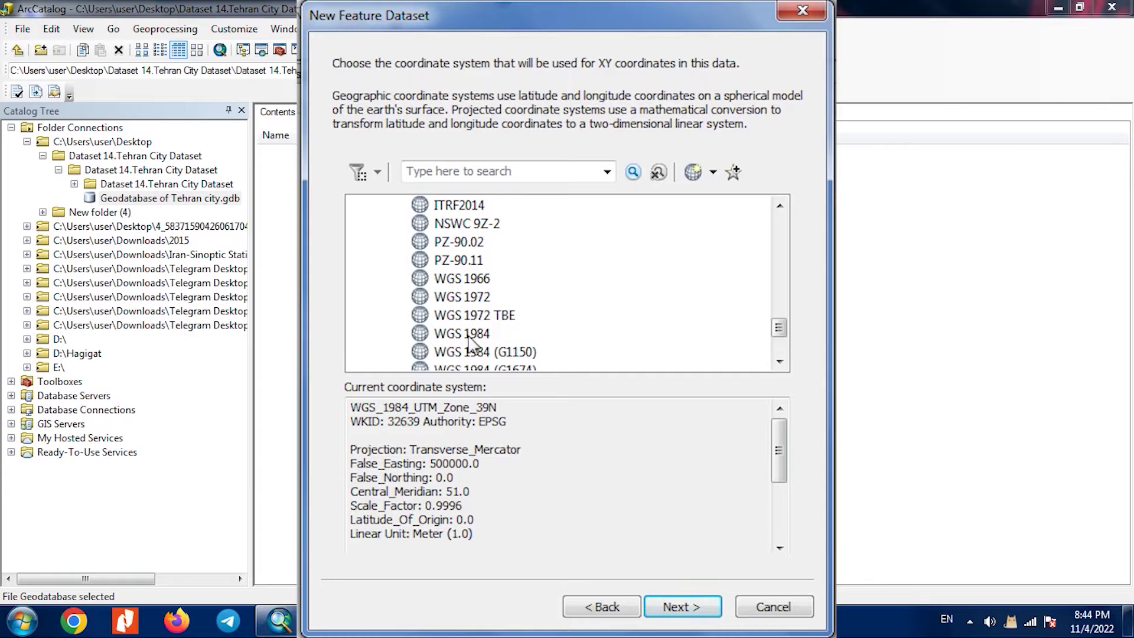
click(470, 334)
scroll(449, 340, up, 9)
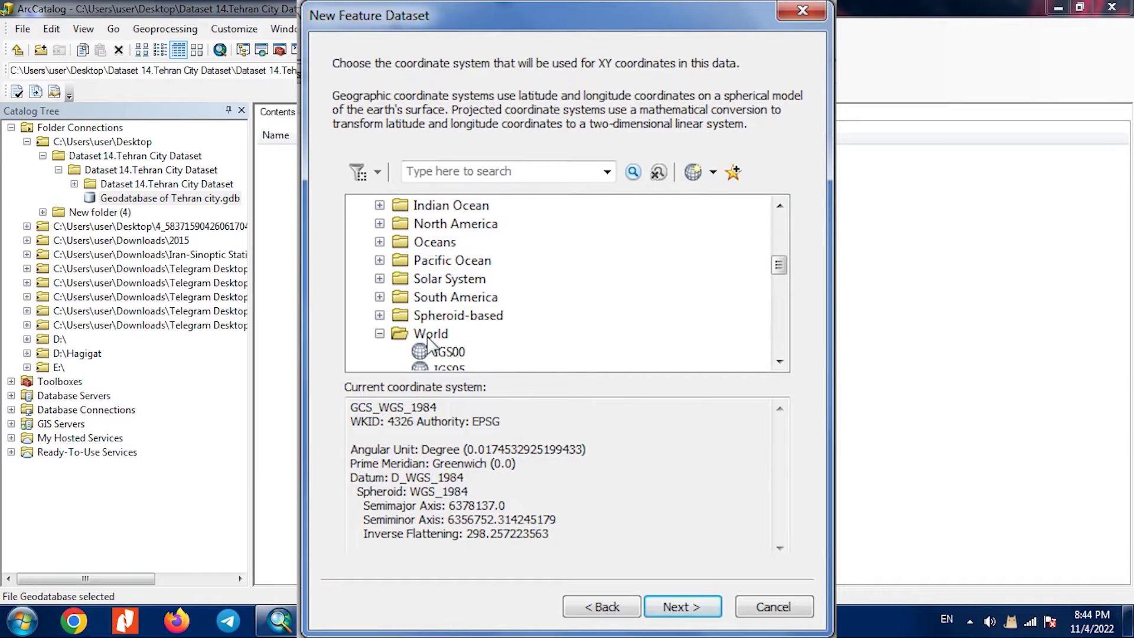
click(380, 334)
scroll(373, 319, up, 3)
click(359, 298)
- Set the Roads dataset's XY coordinate system to the projected UTM, WGS 1984, Northern Hemisphere system WGS 1984 UTM Zone 39N
click(359, 353)
scroll(378, 325, down, 2)
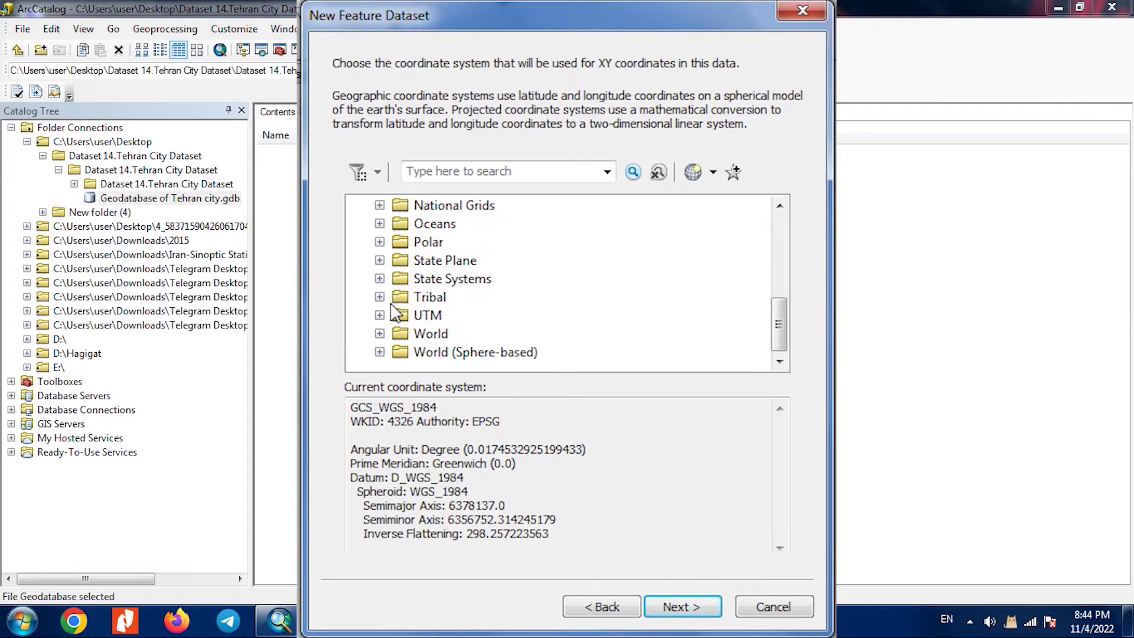
click(380, 315)
scroll(387, 307, down, 3)
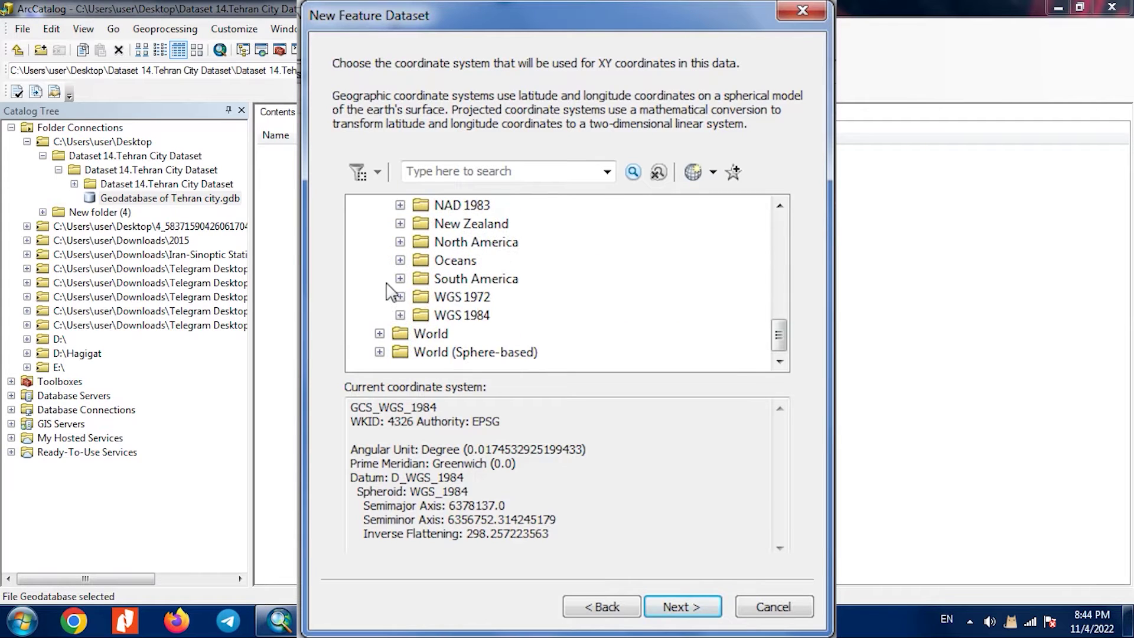
click(400, 315)
click(420, 334)
scroll(418, 286, down, 5)
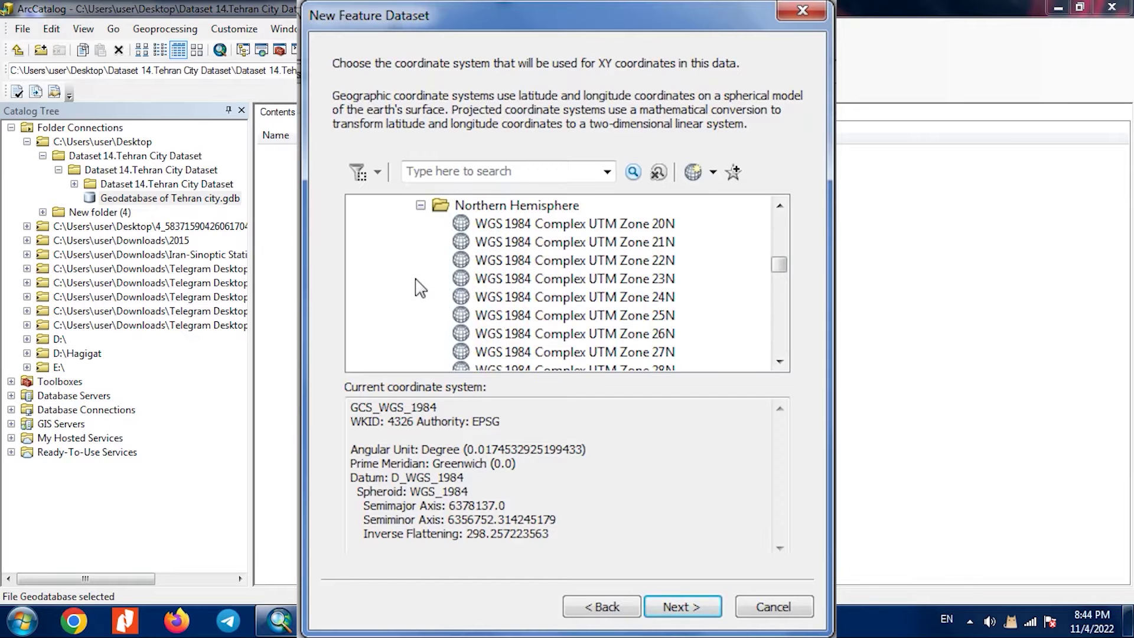
scroll(419, 288, down, 10)
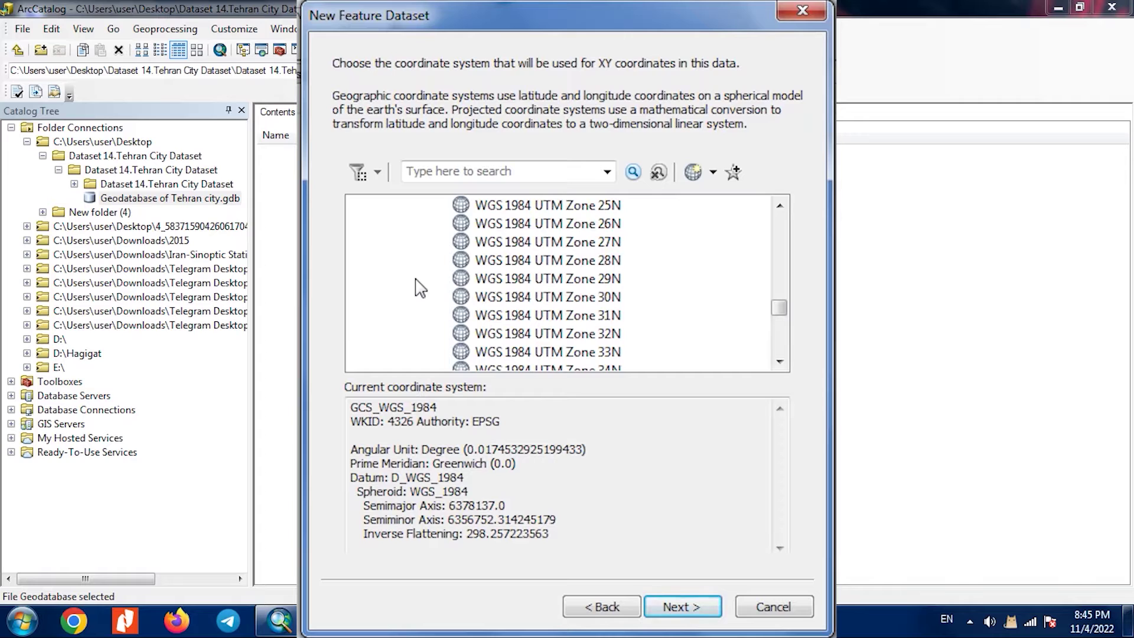
scroll(420, 288, down, 4)
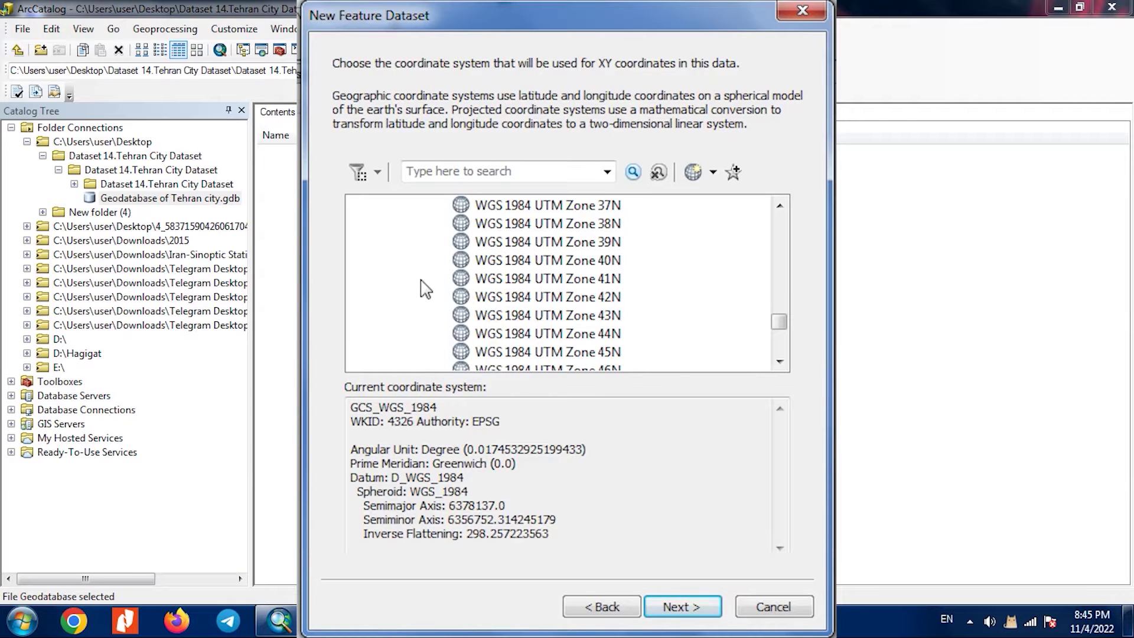
click(603, 244)
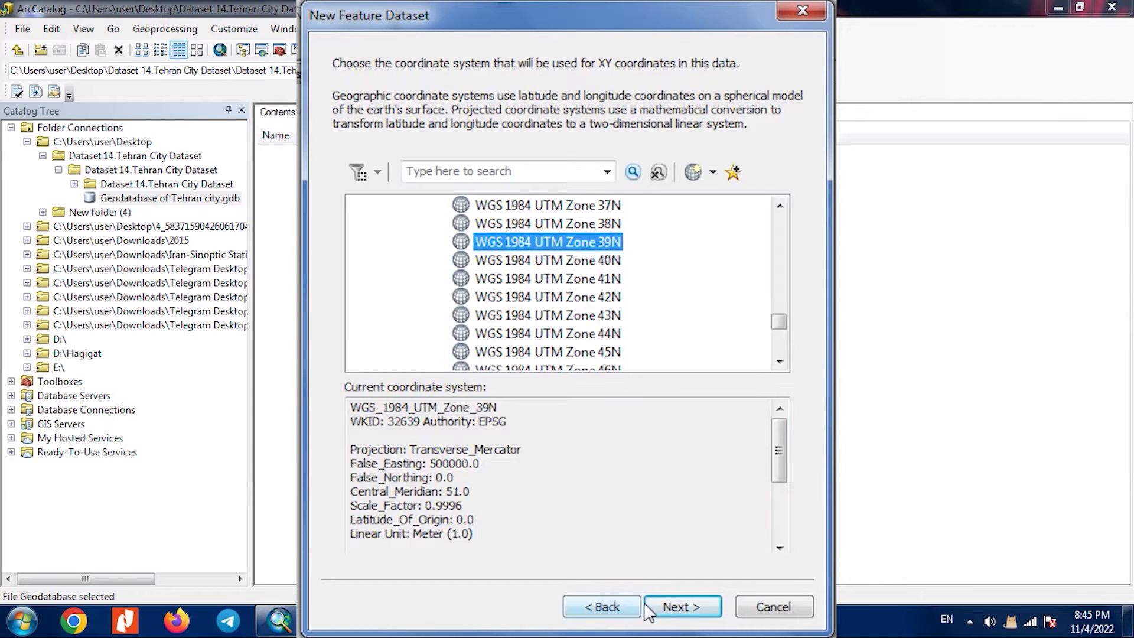
drag(780, 323, 775, 223)
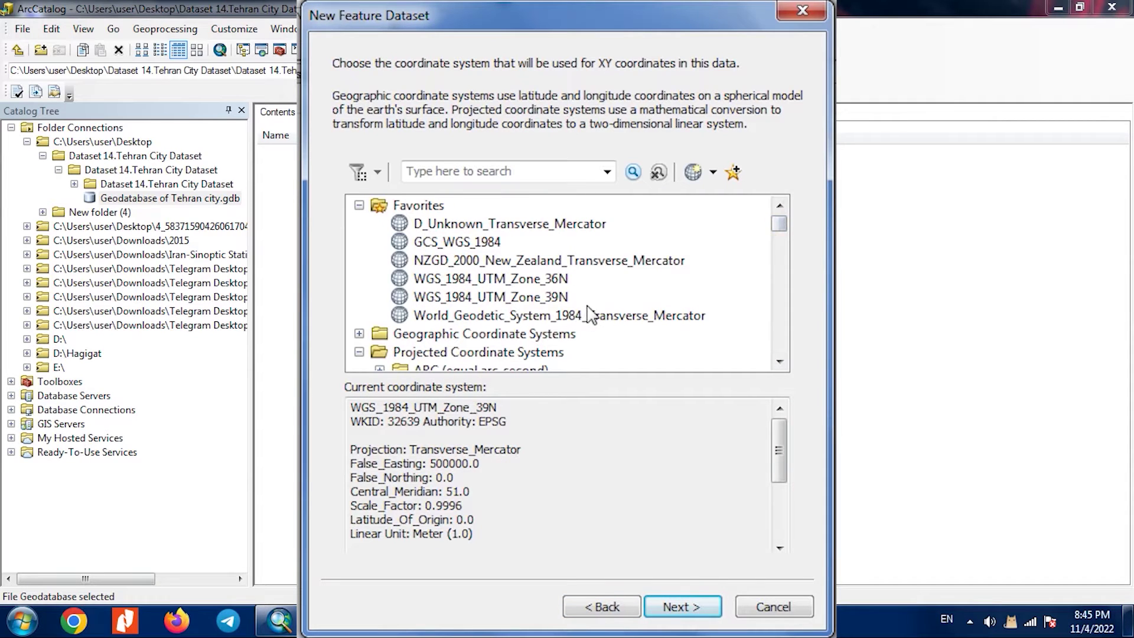
click(780, 361)
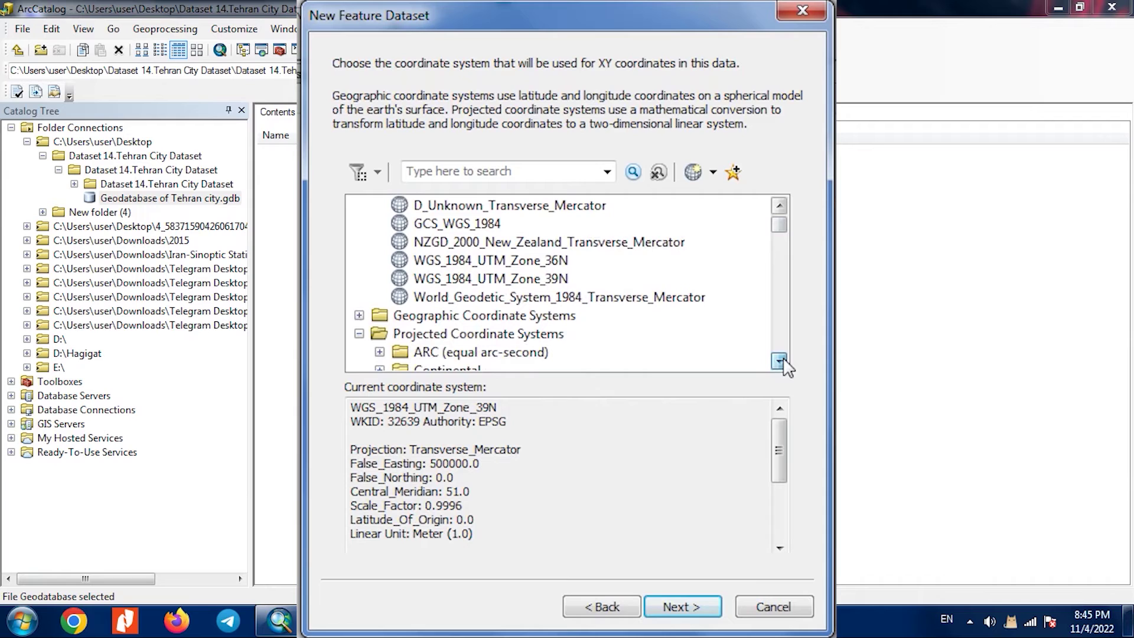
drag(780, 361, 780, 361)
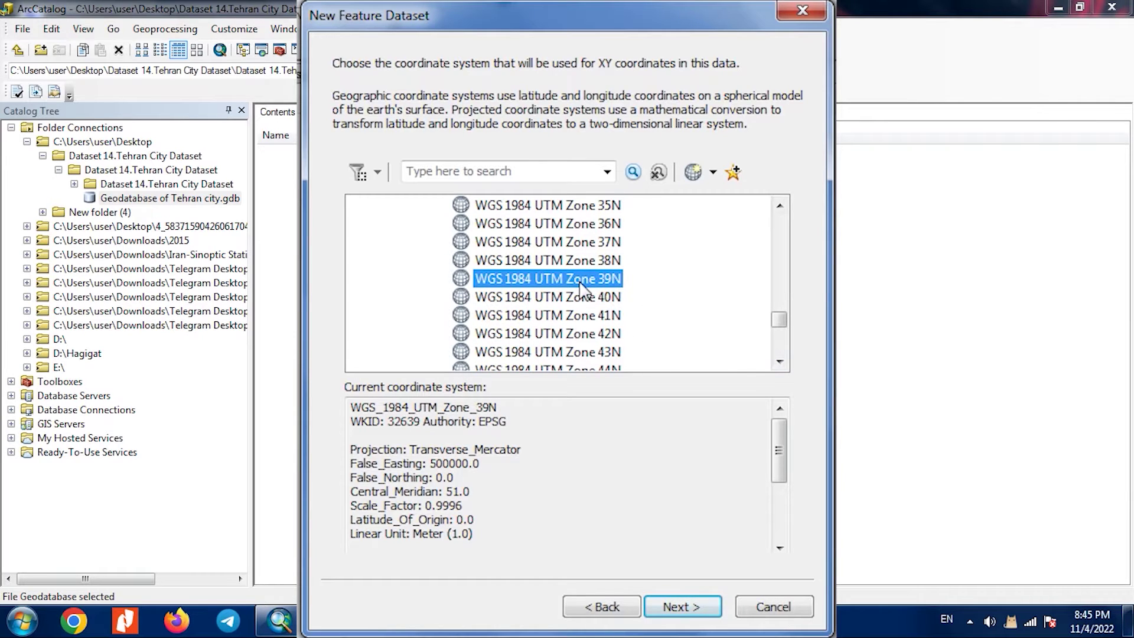
drag(779, 320, 779, 223)
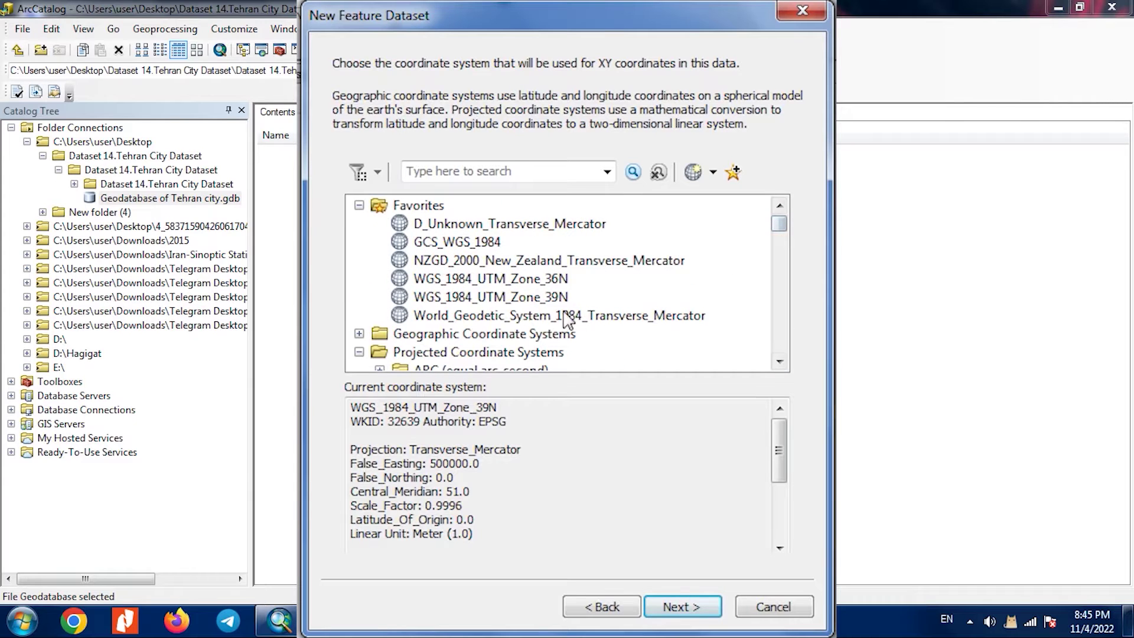
- Finish creating the Roads feature dataset with no vertical coordinate system and the default XY, Z and M tolerances
click(679, 609)
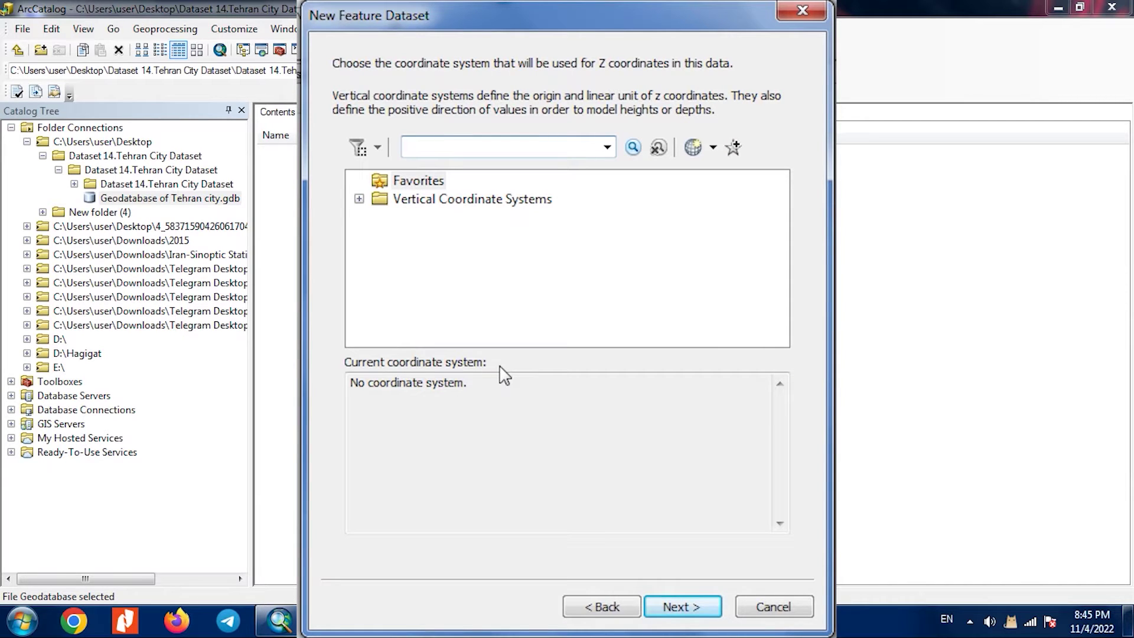
click(359, 199)
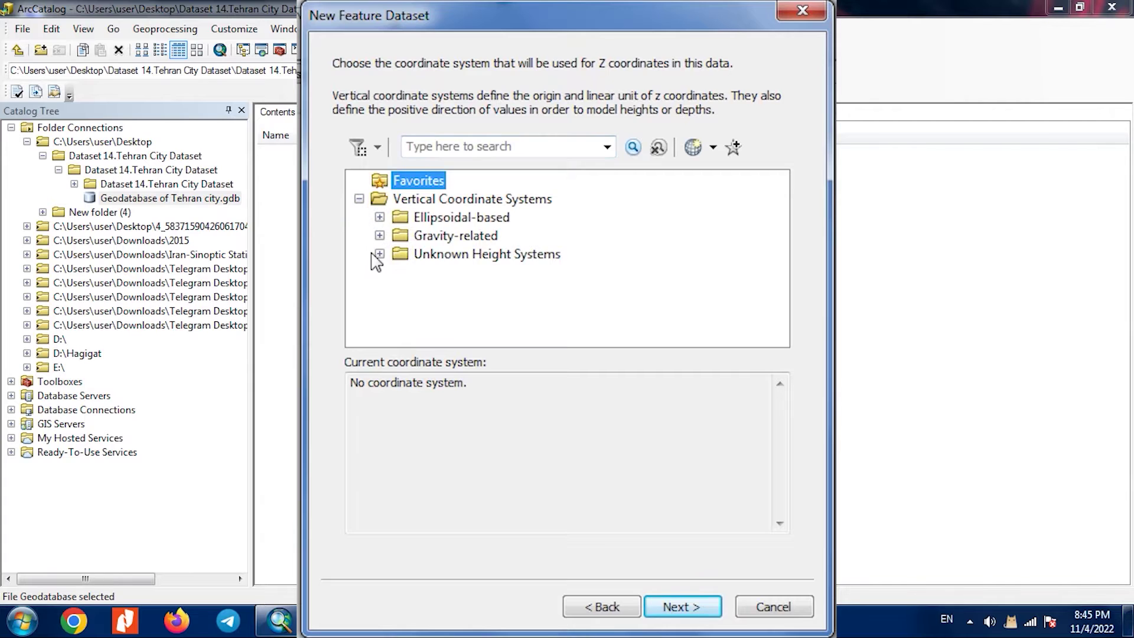
click(358, 199)
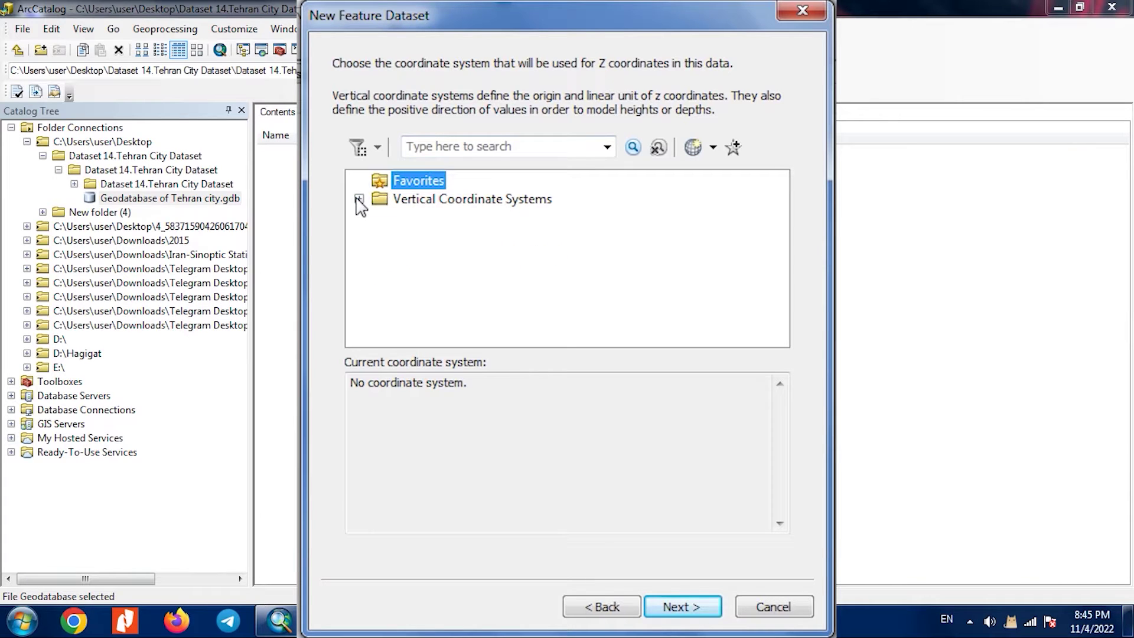
click(680, 606)
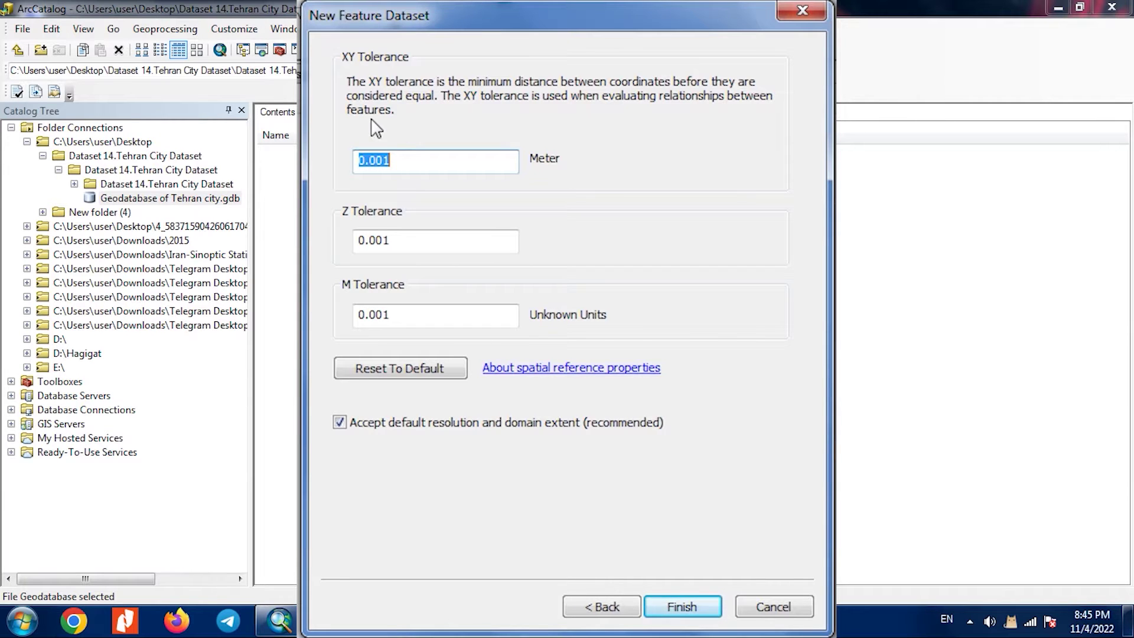
key(Return)
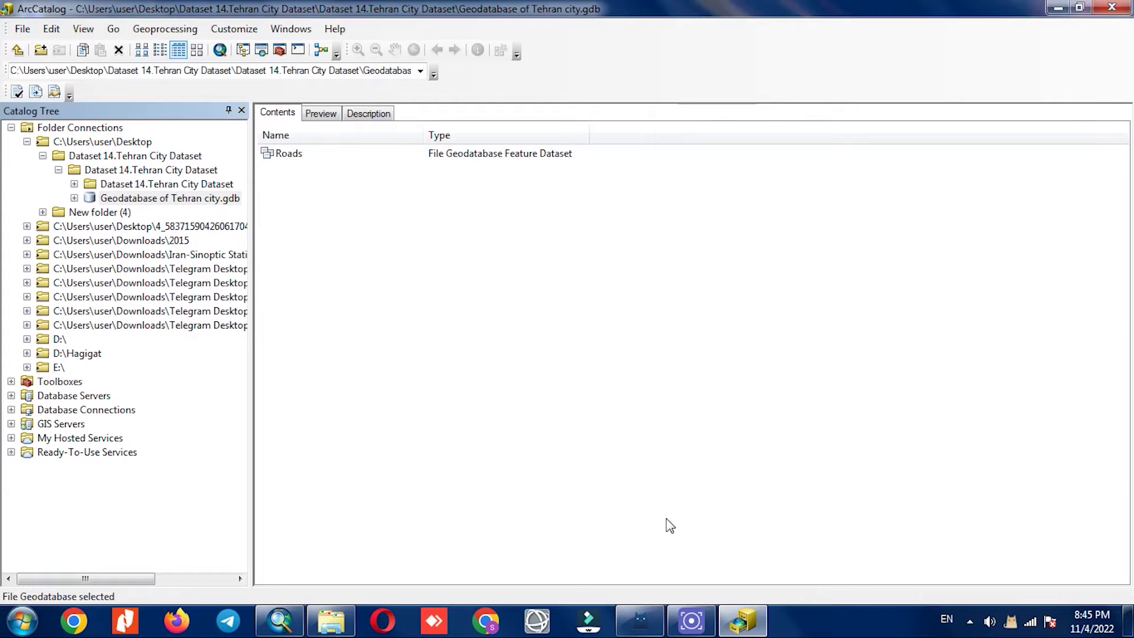
- Expand Geodatabase of Tehran city.gdb in the catalog tree, inspect the Roads feature dataset and return to the geodatabase
click(303, 153)
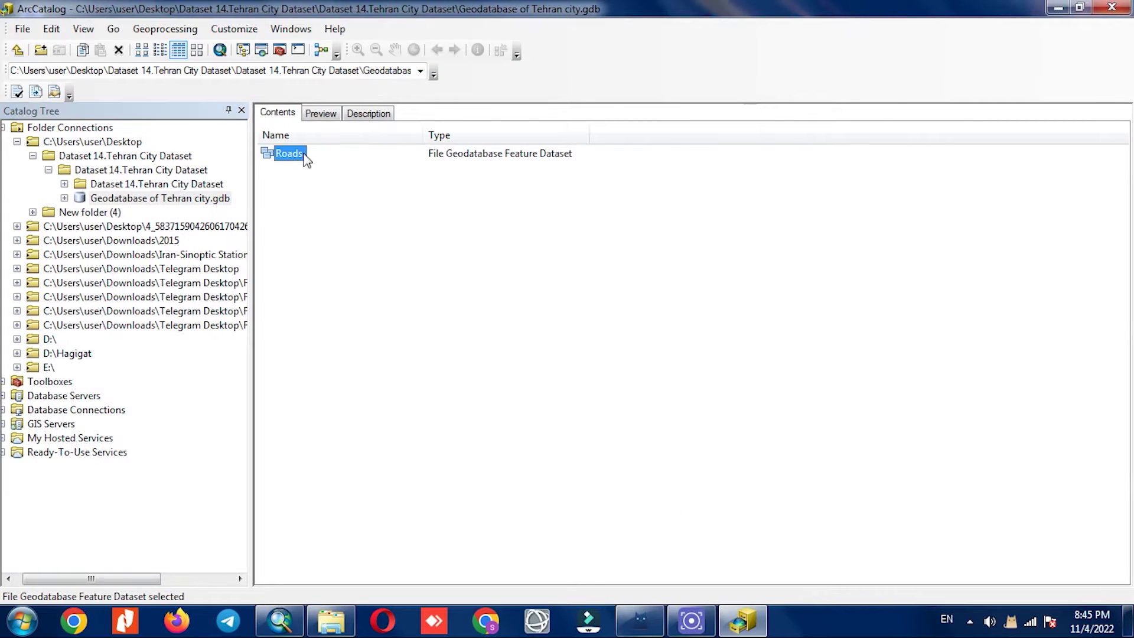
click(65, 199)
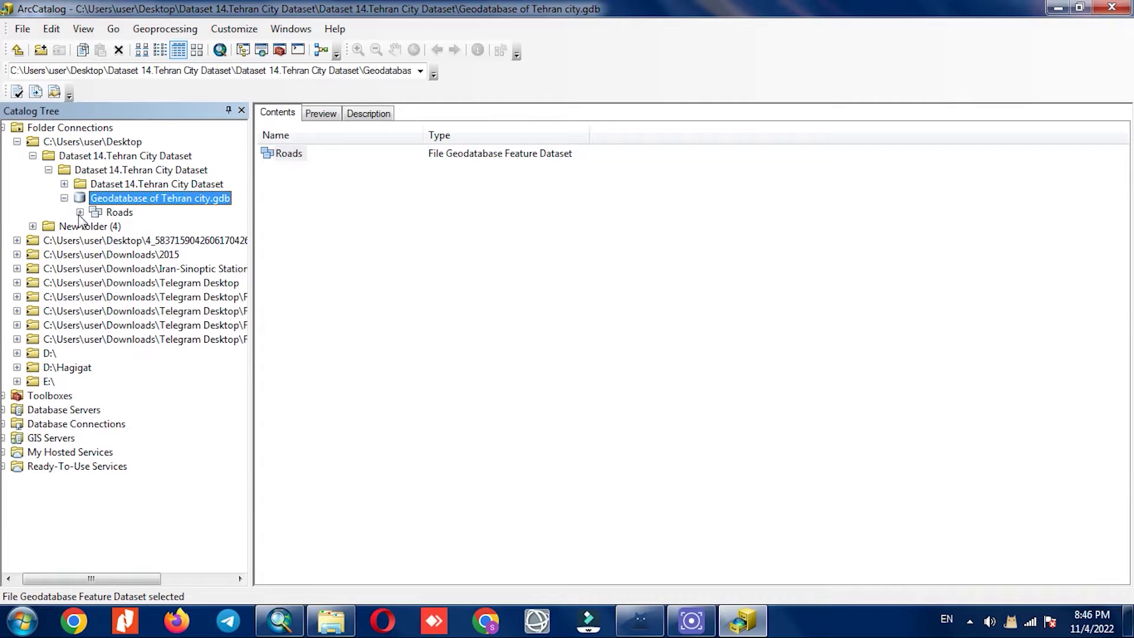
click(118, 214)
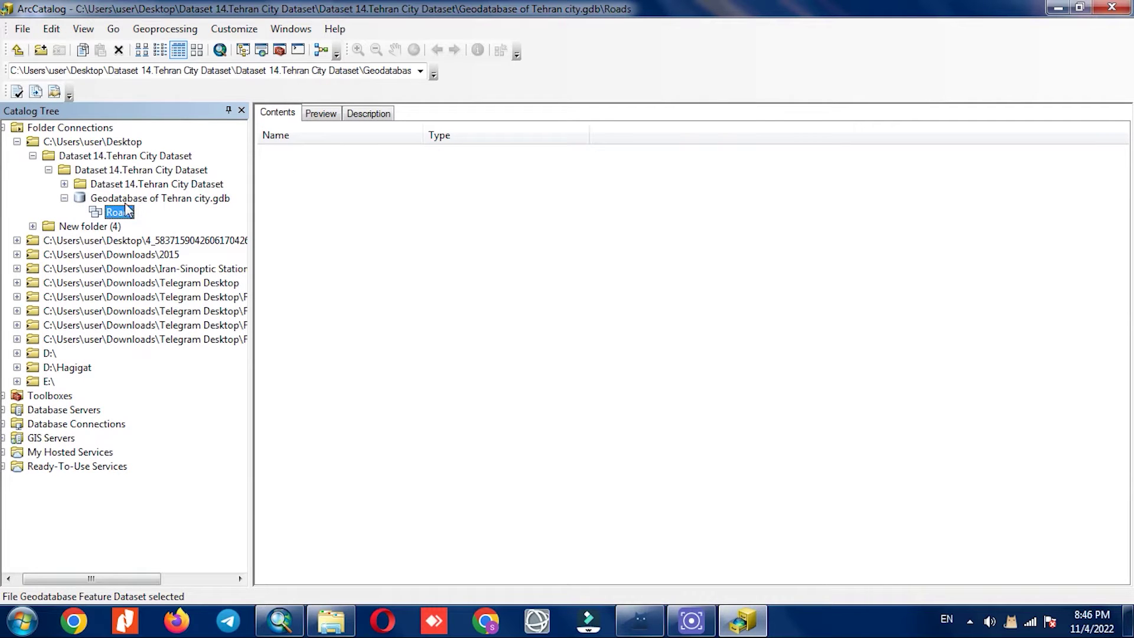
key(Up)
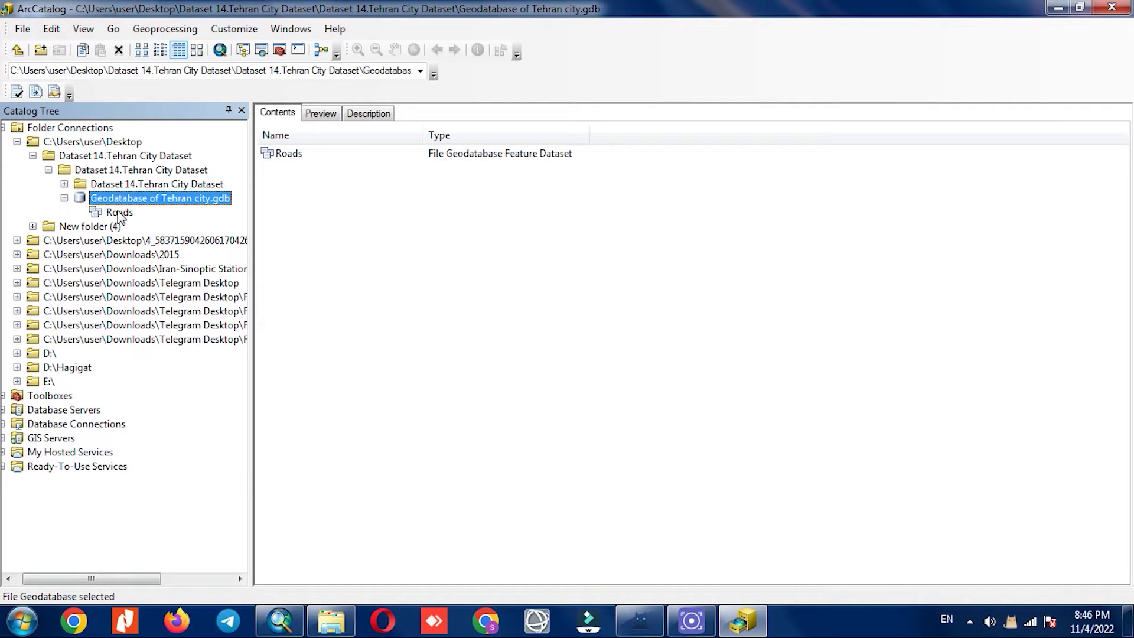
- Look up the 8.Rivers folder within 1.Tehran City Dataset in the file explorer and return to ArcCatalog
click(331, 621)
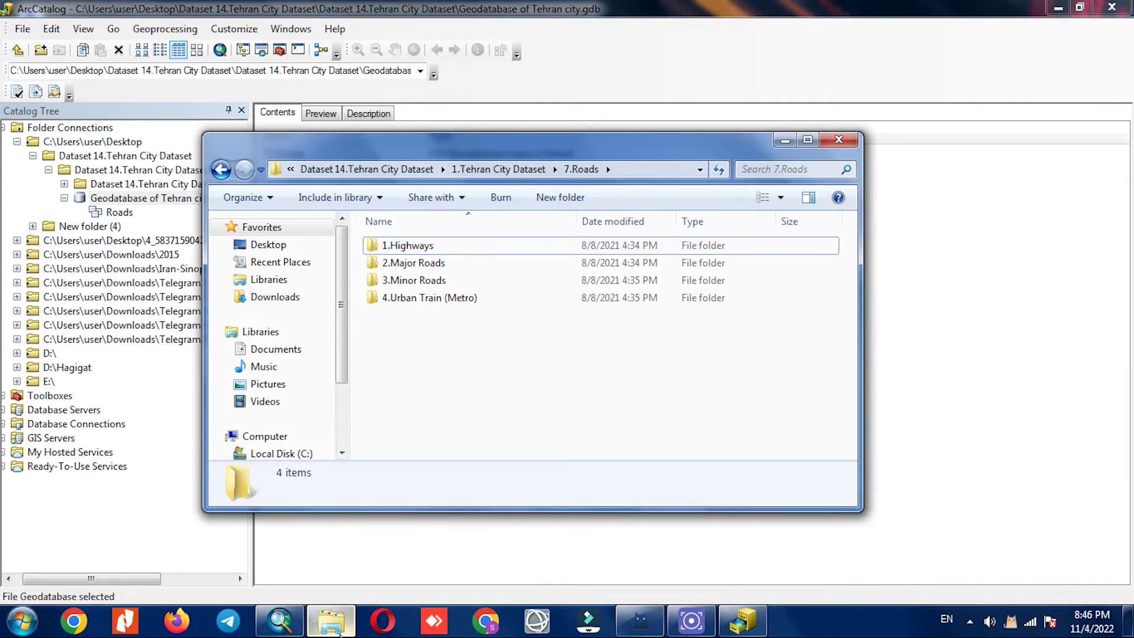
click(501, 169)
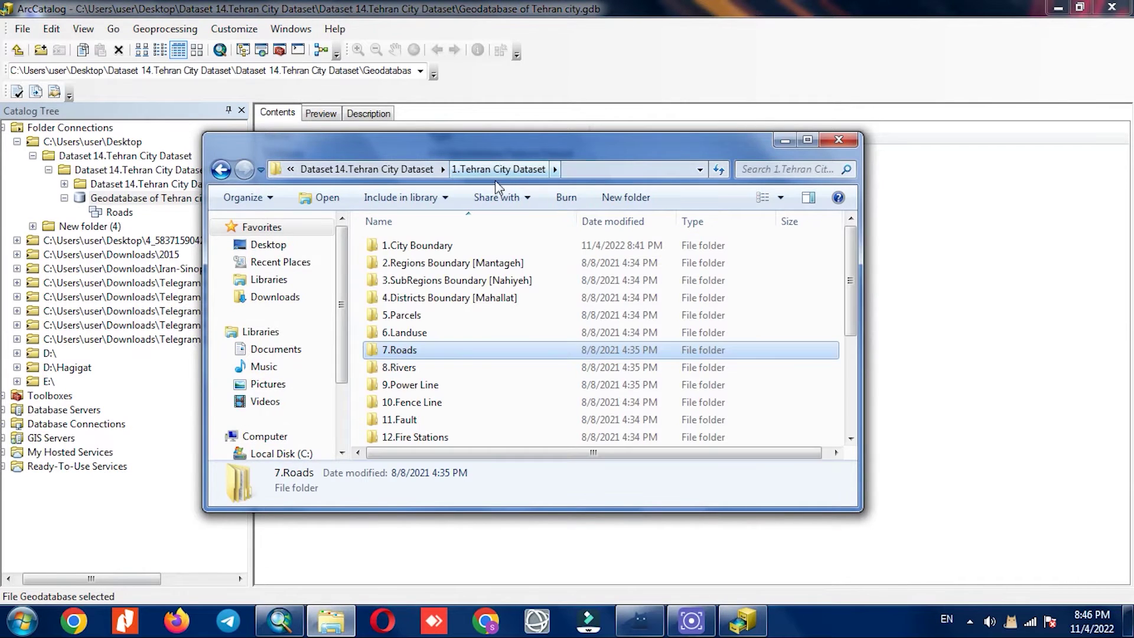
click(444, 370)
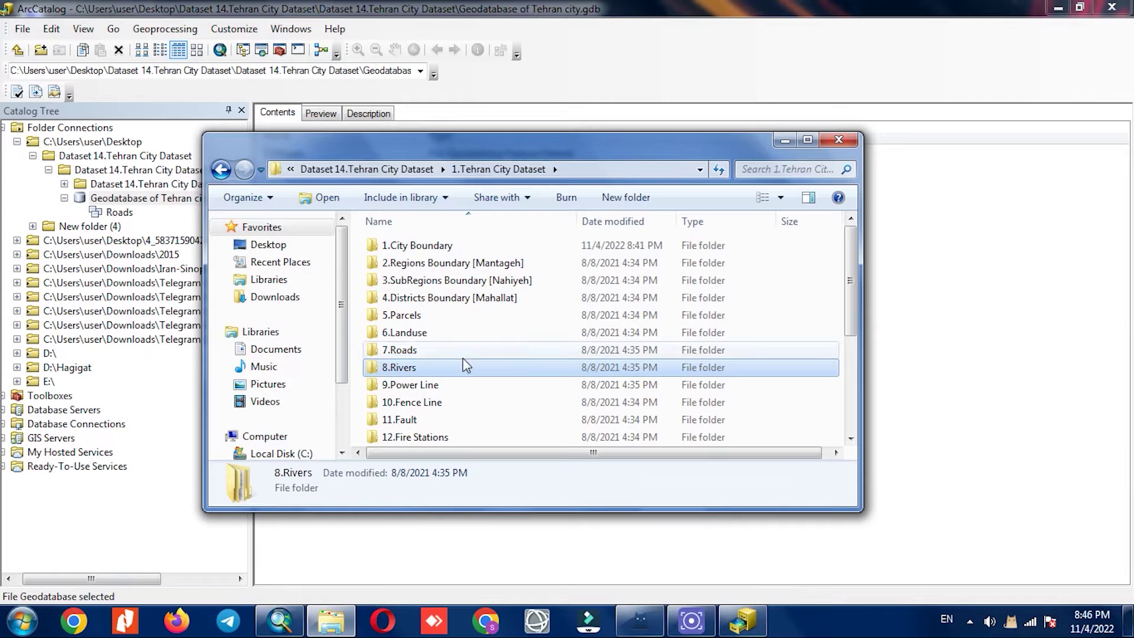
click(778, 138)
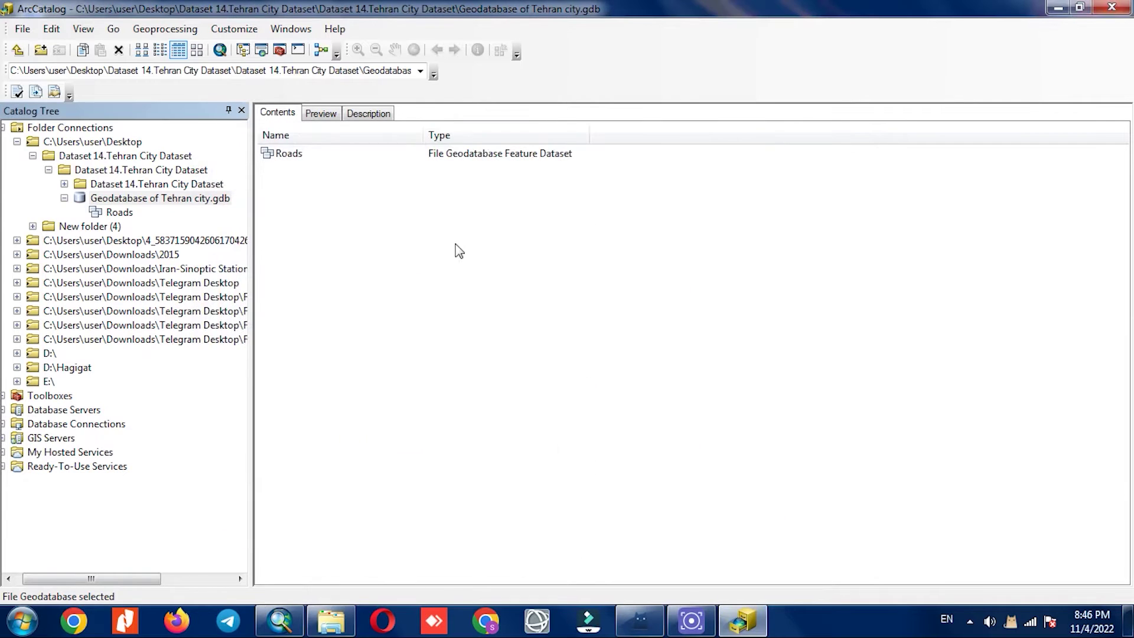
- Start a new feature dataset named "Rivers" in Geodatabase of Tehran city.gdb and continue to the XY coordinate system choice
right_click(173, 199)
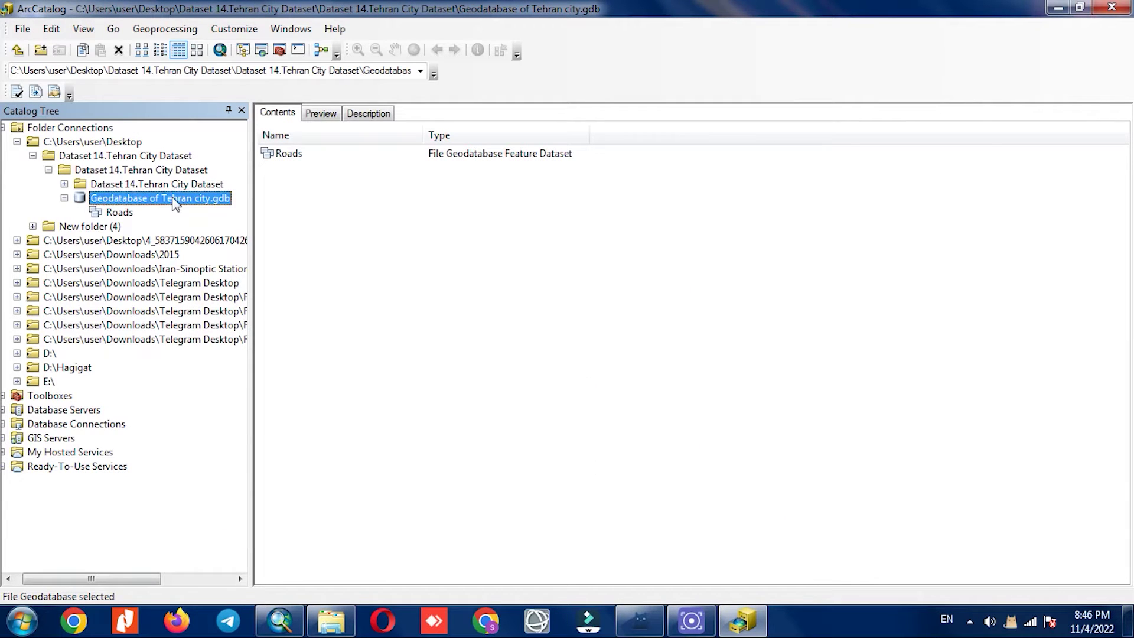
mouse_move(215, 339)
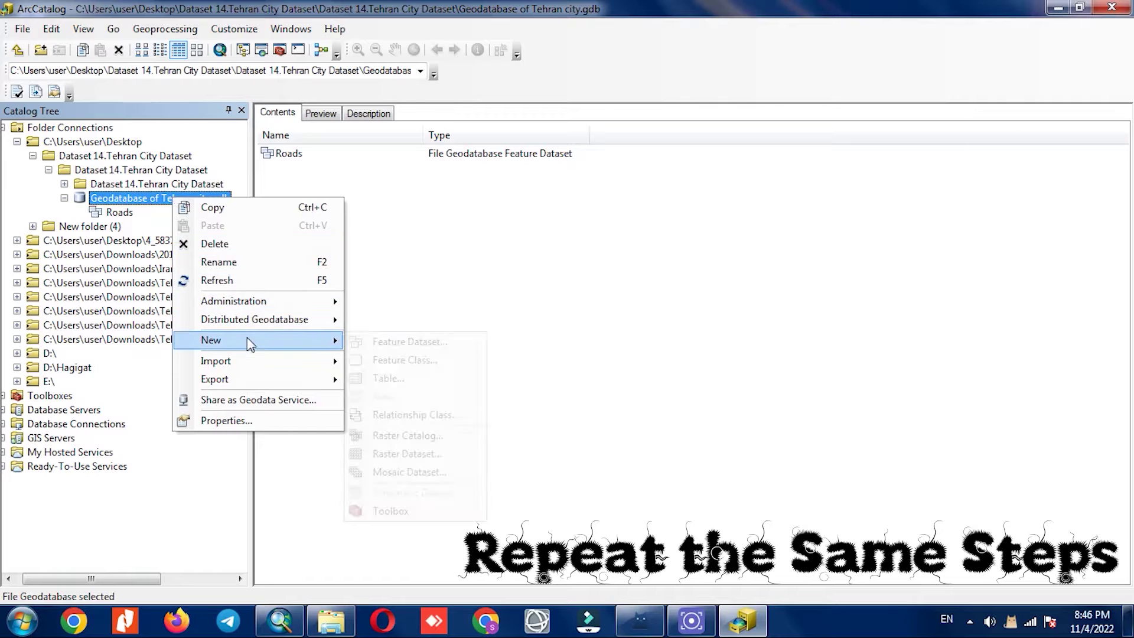
click(410, 342)
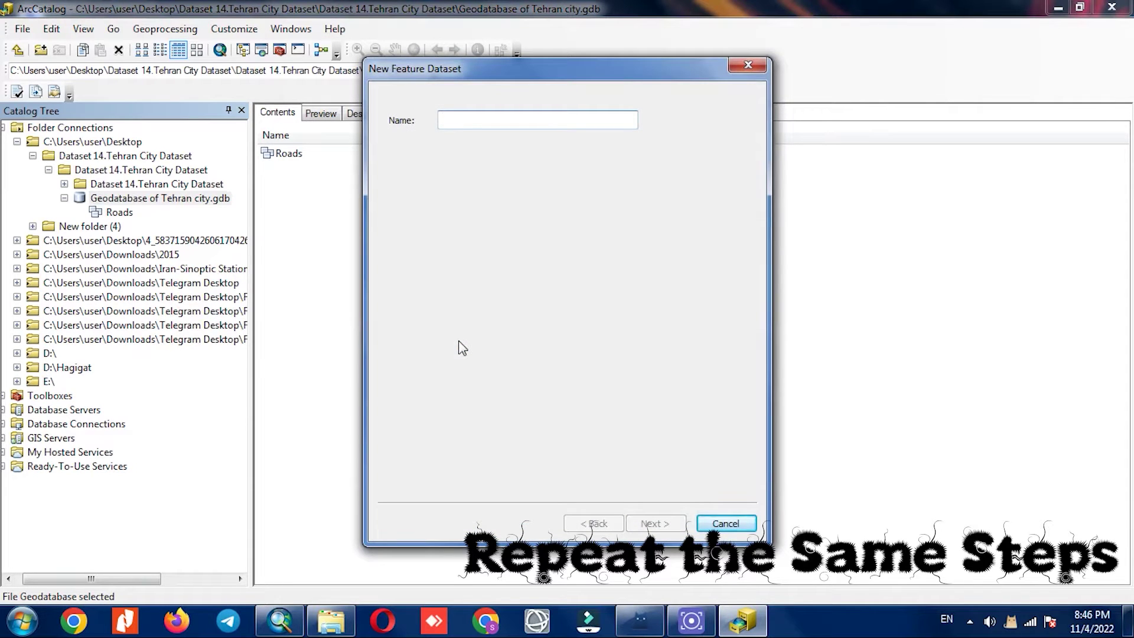
text(Rivers)
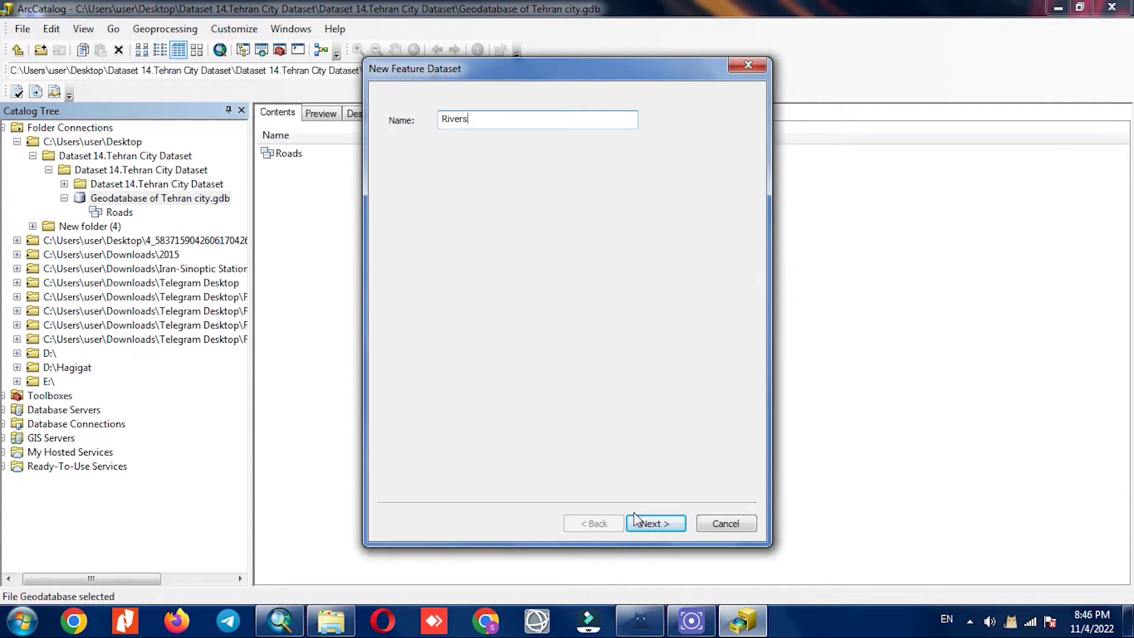
click(650, 523)
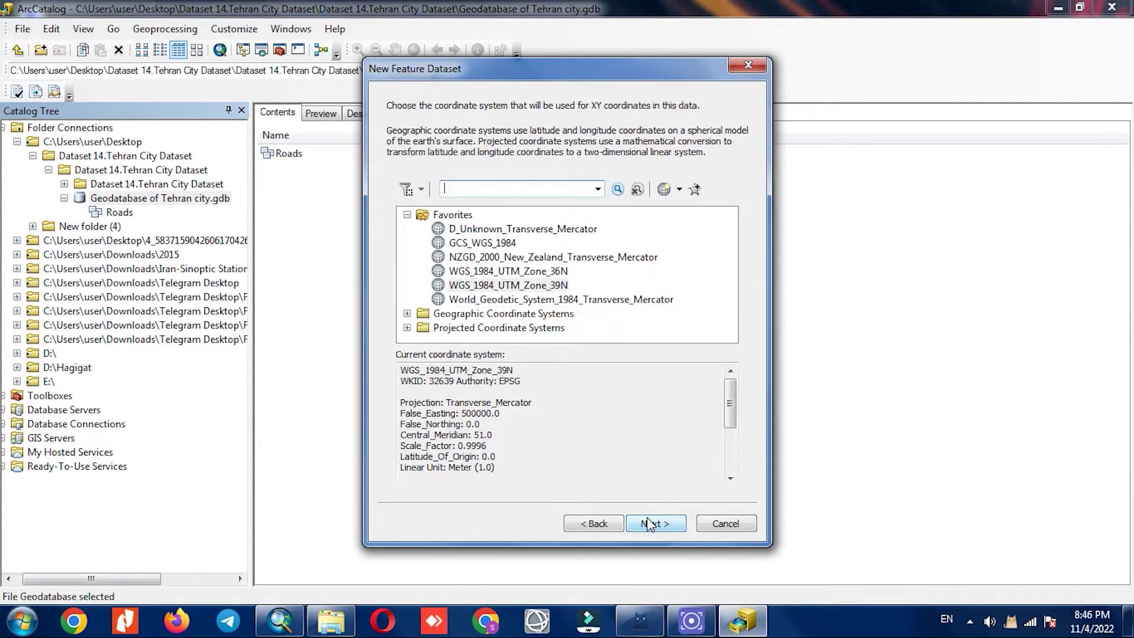
- Create the Rivers dataset with the favourite WGS_1984_UTM_Zone_39N as XY system, no vertical coordinate system and default tolerances
click(526, 286)
click(672, 526)
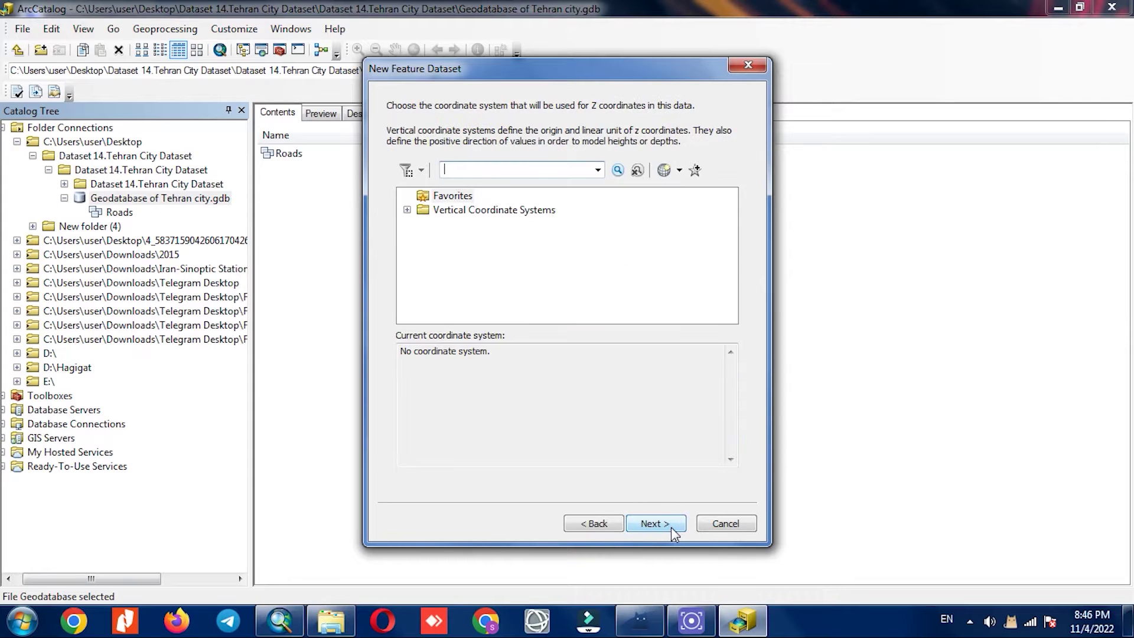
click(671, 526)
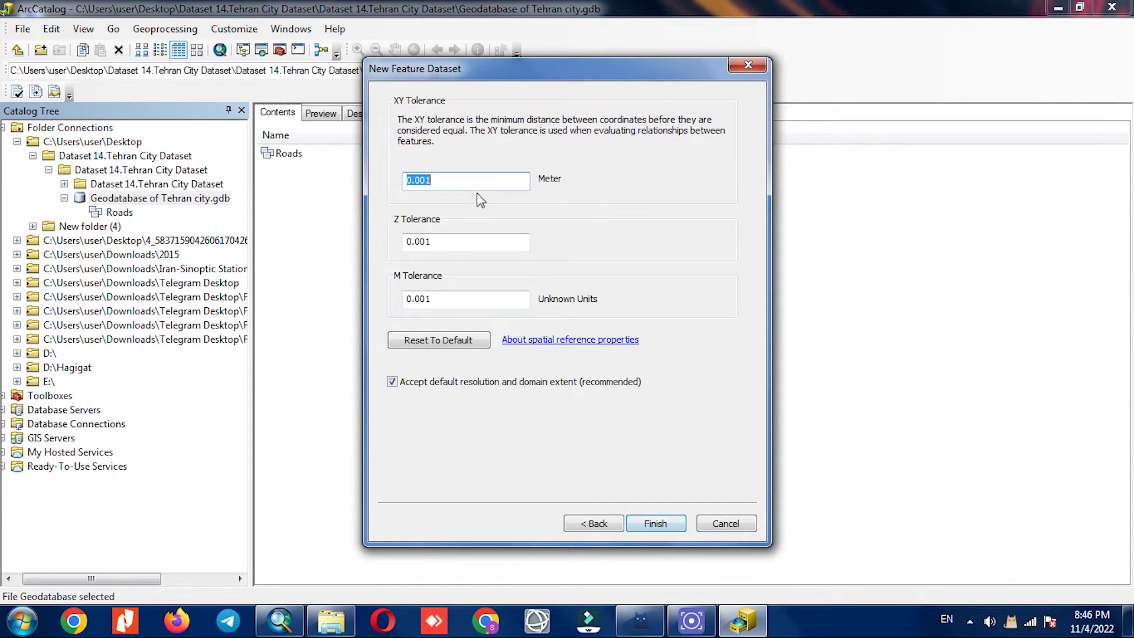
click(659, 524)
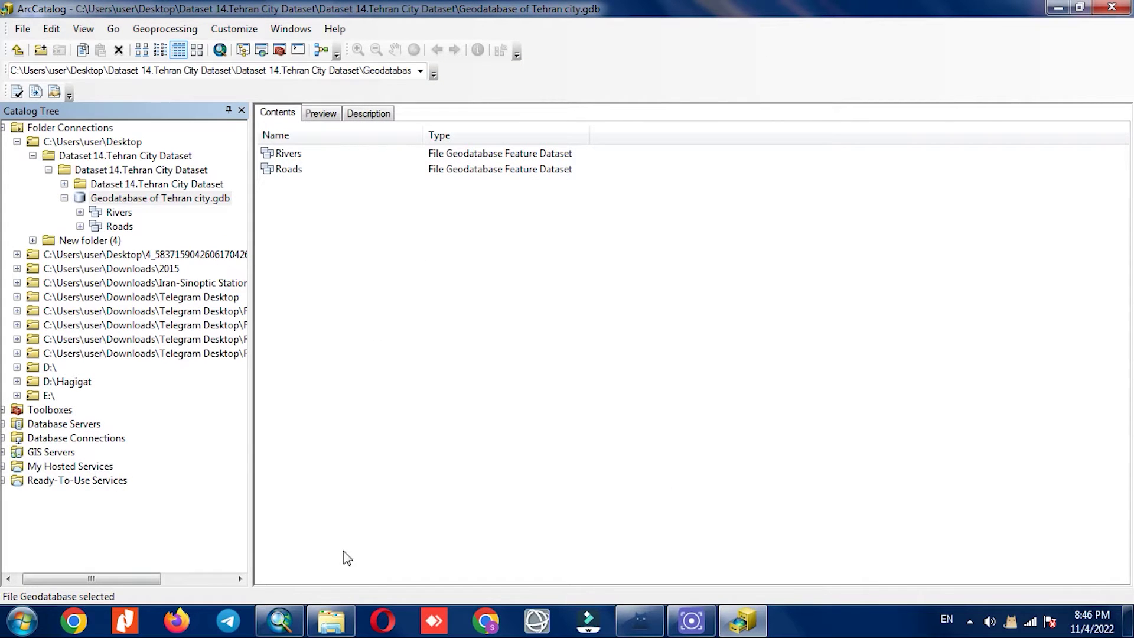
- Look through the contents of the 6.Landuse folder in the file explorer and return to ArcCatalog
click(341, 623)
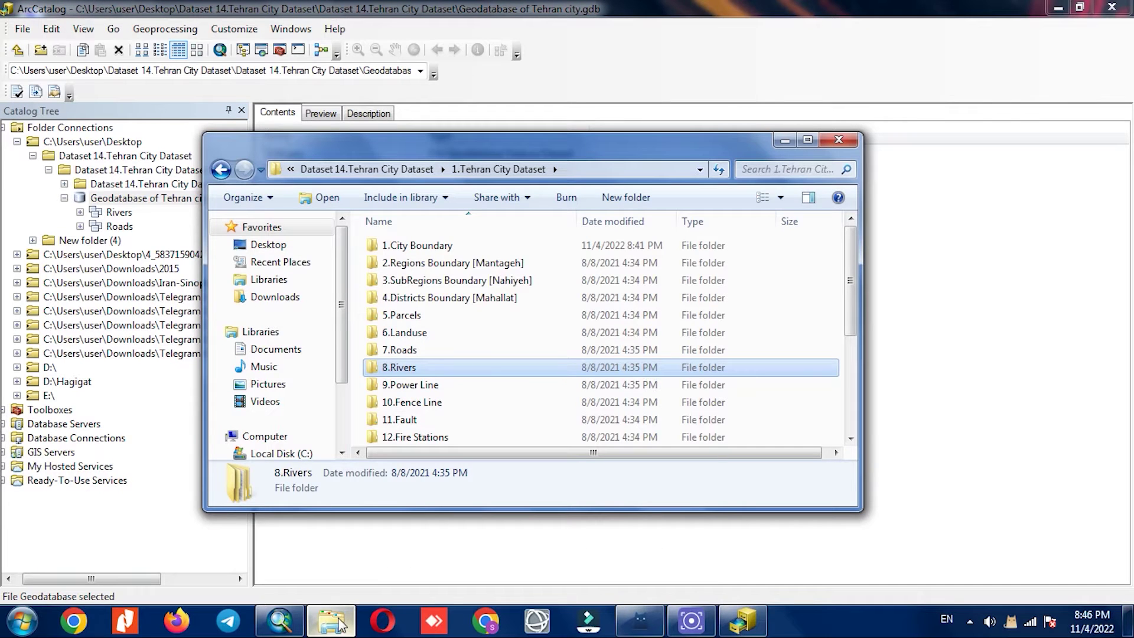
click(417, 335)
double_click(442, 334)
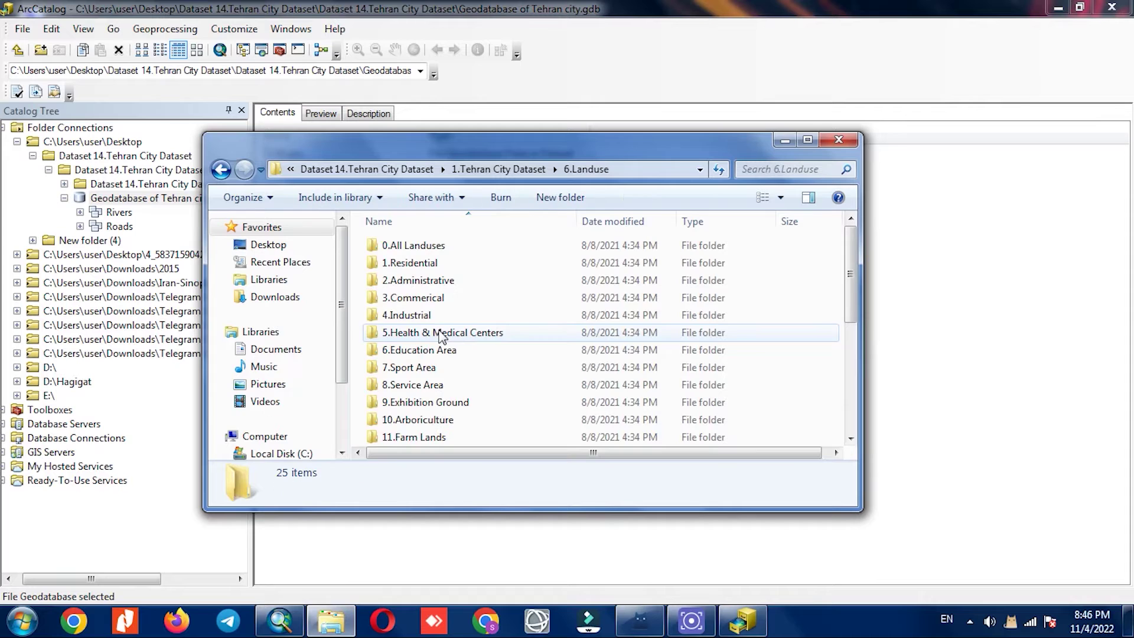
click(221, 170)
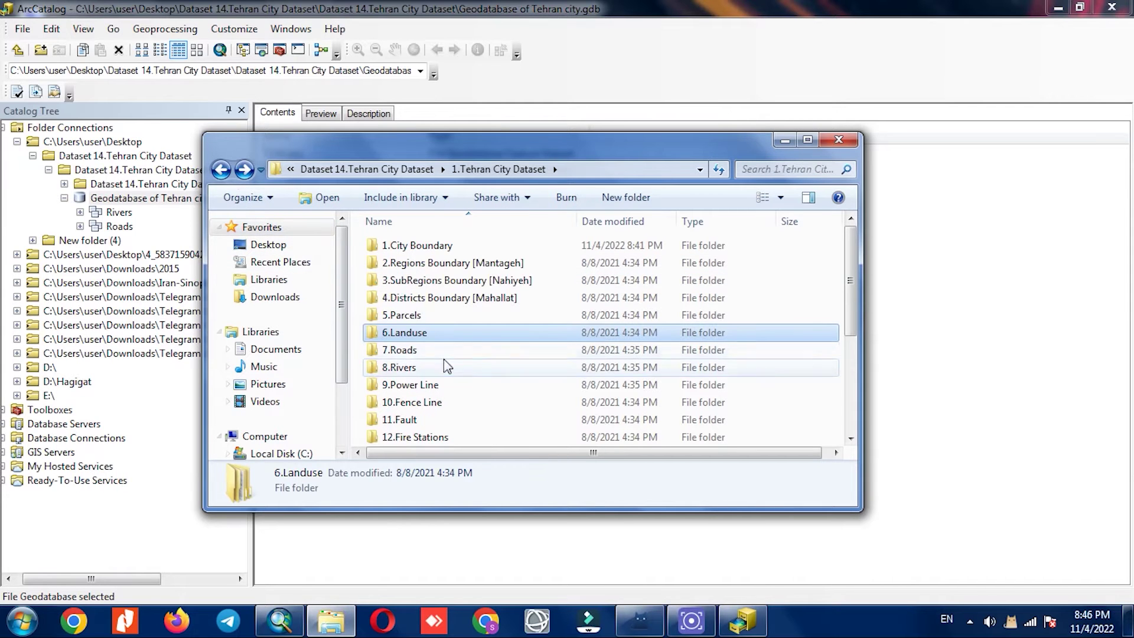
click(785, 140)
- Start a new feature dataset named "Landuse" in Geodatabase of Tehran city.gdb and continue to the XY coordinate system choice
click(159, 198)
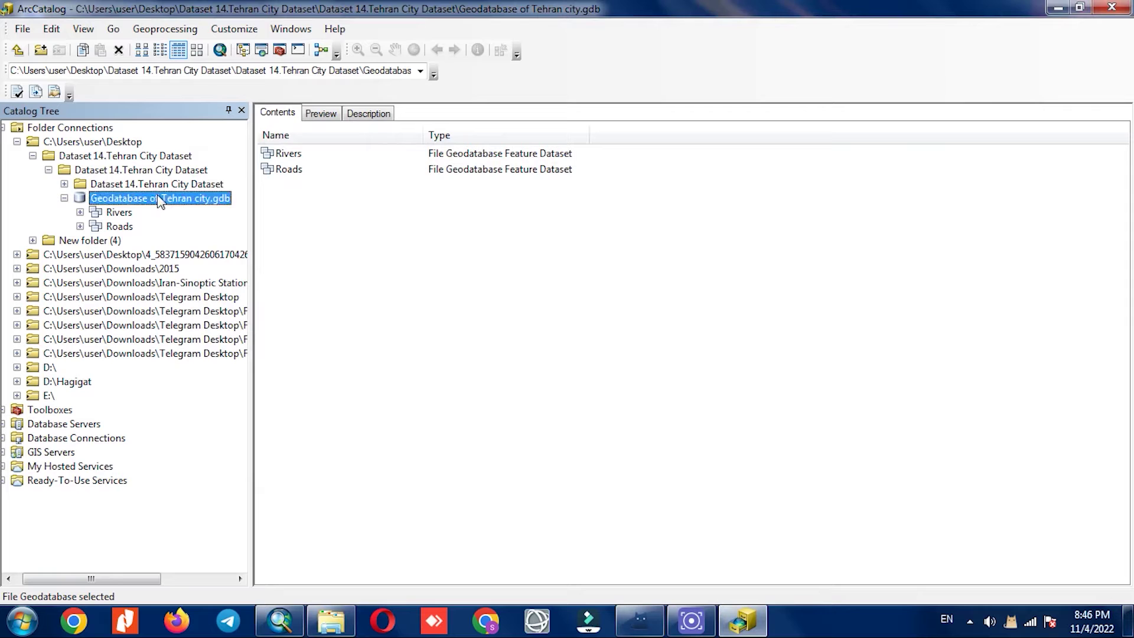
right_click(158, 198)
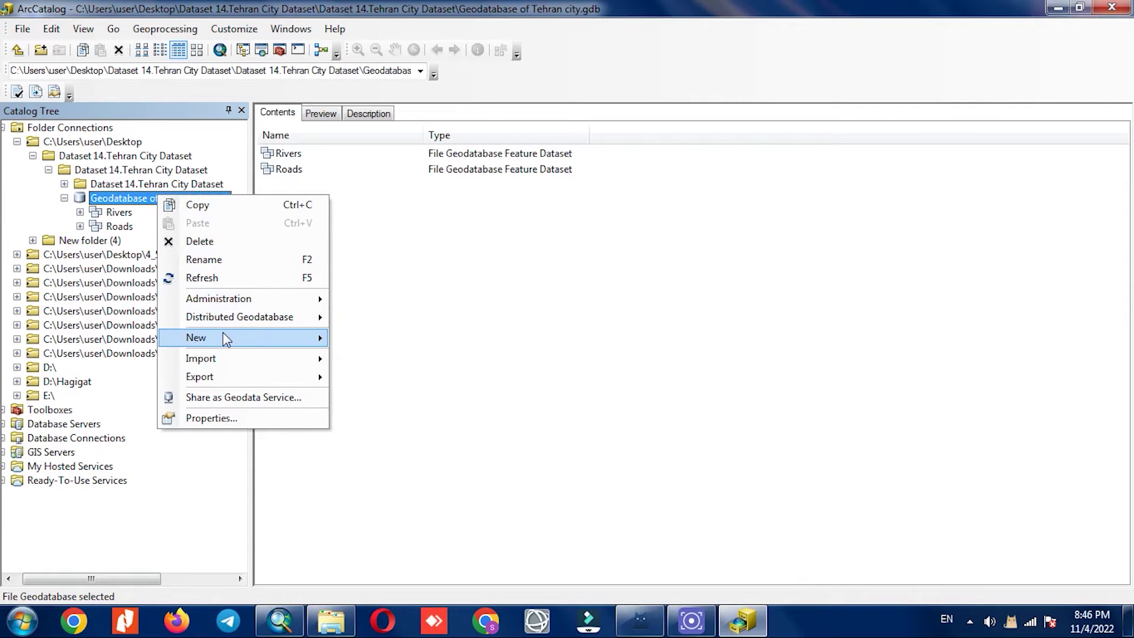
mouse_move(223, 335)
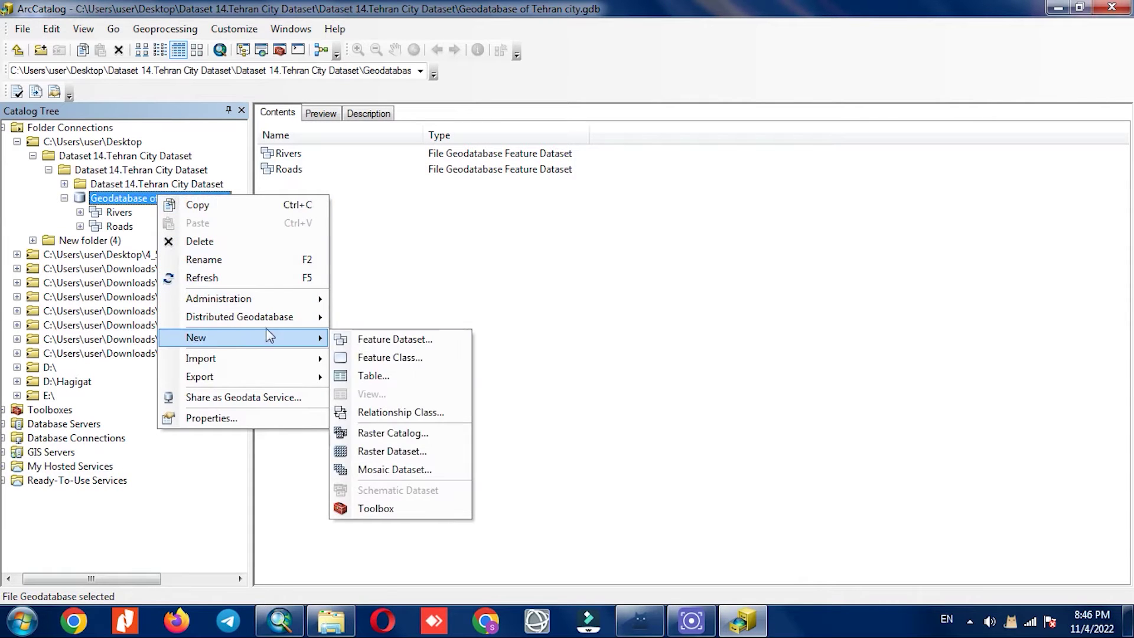
click(439, 341)
text(Landuse)
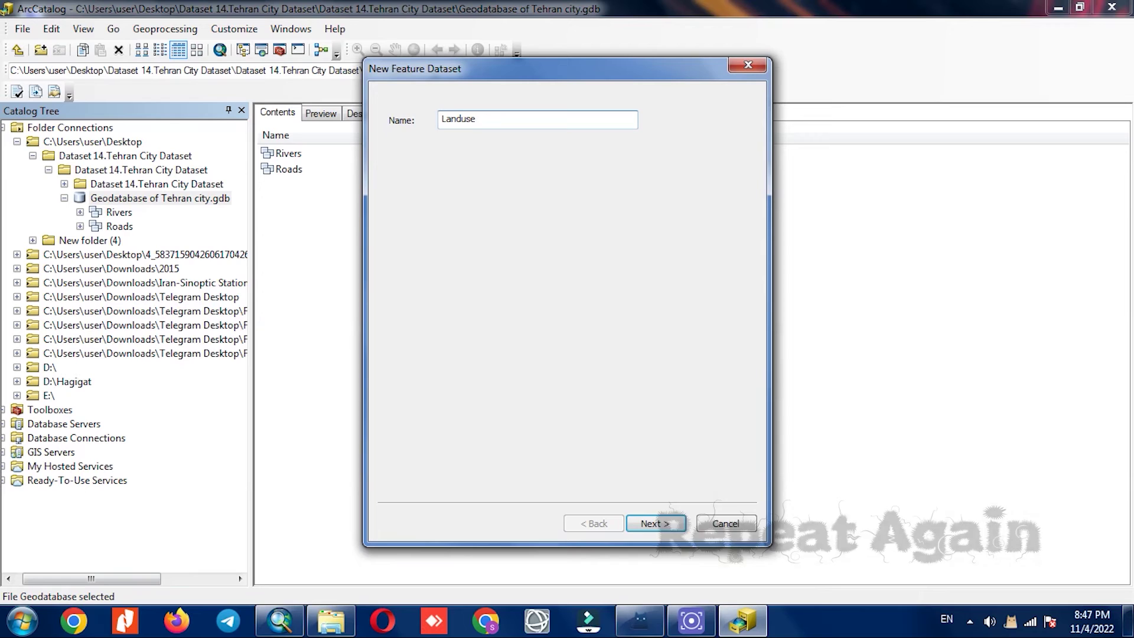
click(668, 524)
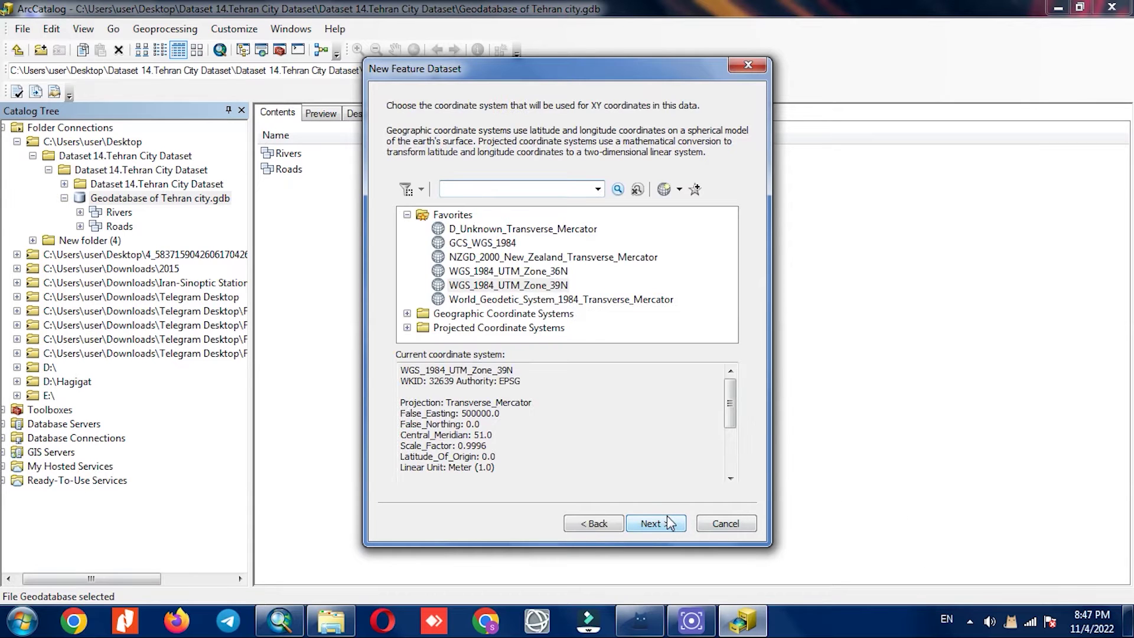
- Set the Landuse dataset's XY coordinate system to the projected UTM, WGS 1984, Northern Hemisphere system WGS 1984 UTM Zone 39N
click(532, 285)
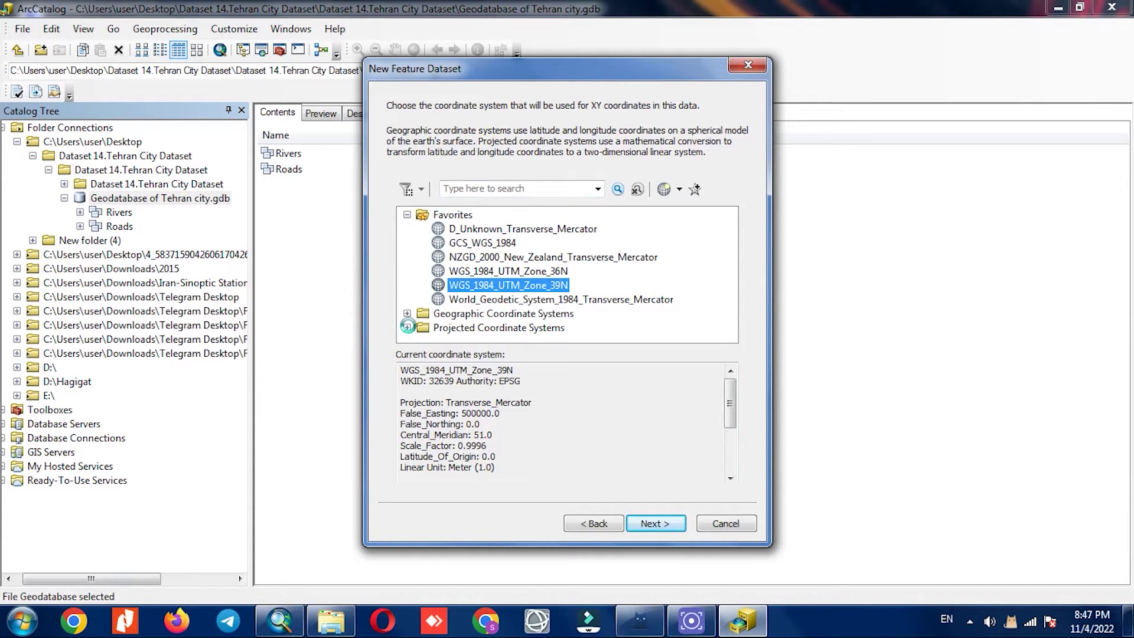
click(408, 326)
scroll(426, 311, down, 2)
click(423, 300)
scroll(426, 305, down, 3)
click(438, 300)
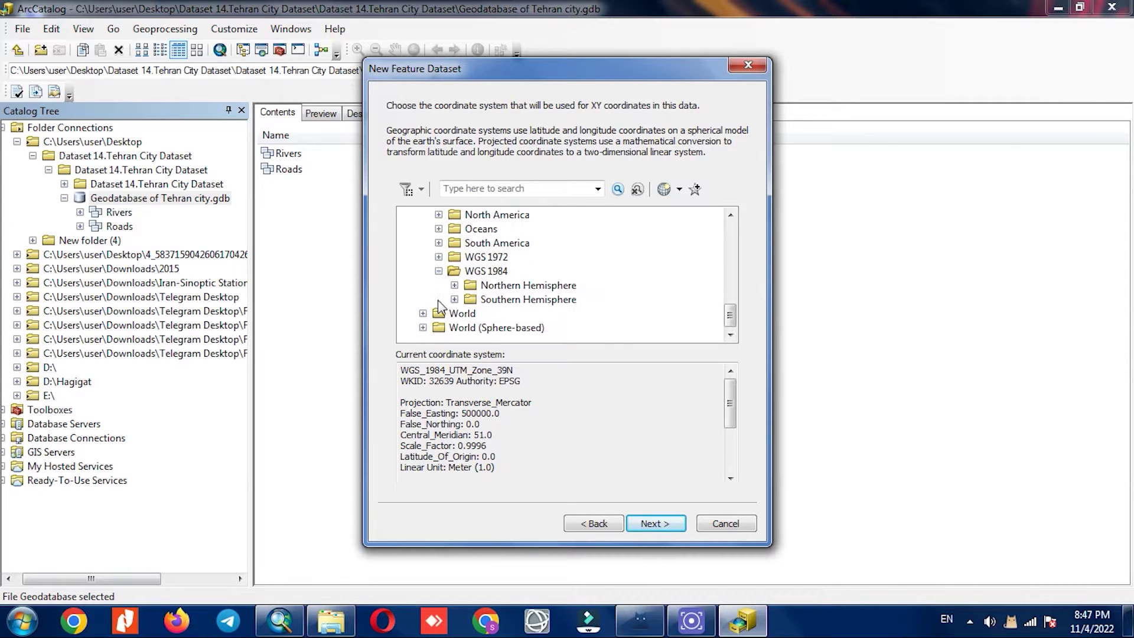
click(454, 290)
scroll(455, 287, down, 20)
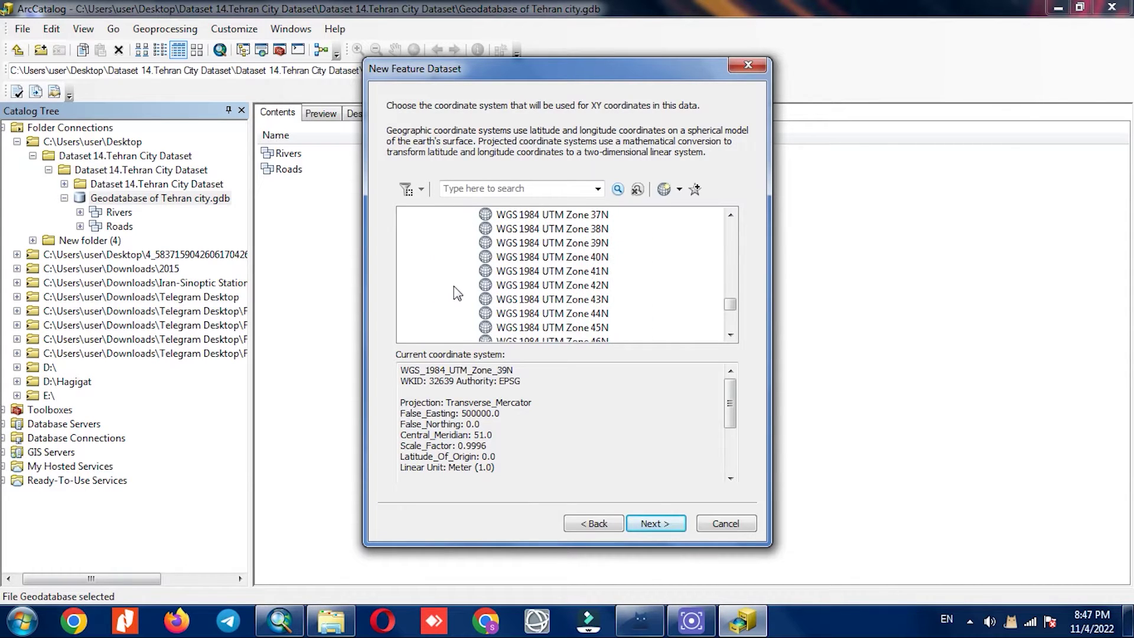
scroll(453, 286, up, 7)
click(558, 285)
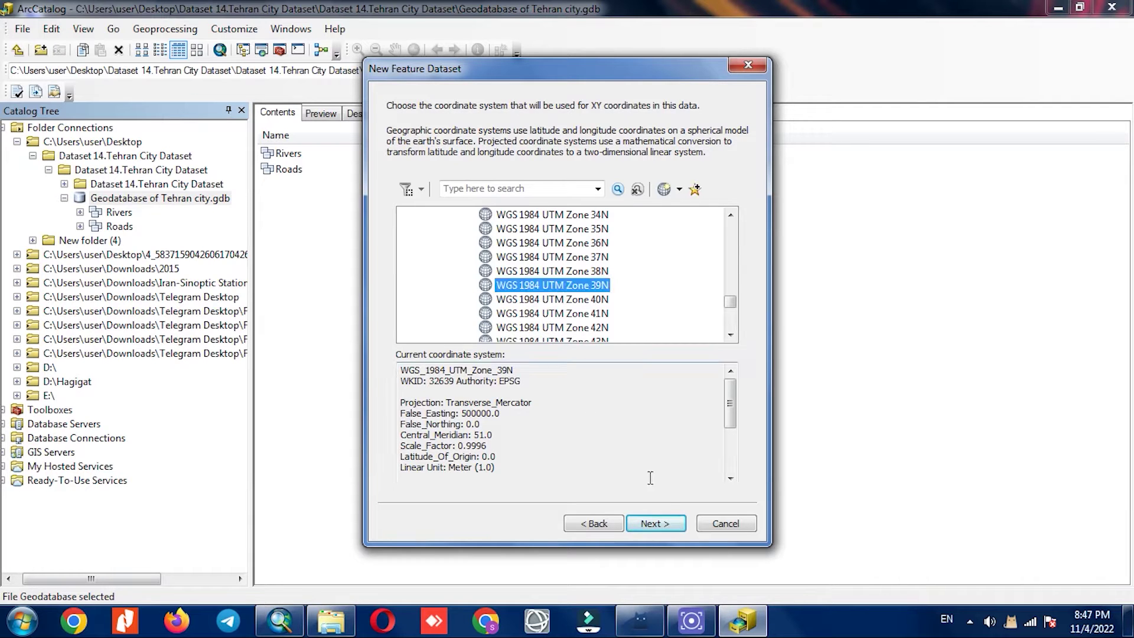
- Finish creating the Landuse feature dataset with no vertical coordinate system and the default tolerances
click(656, 524)
click(665, 524)
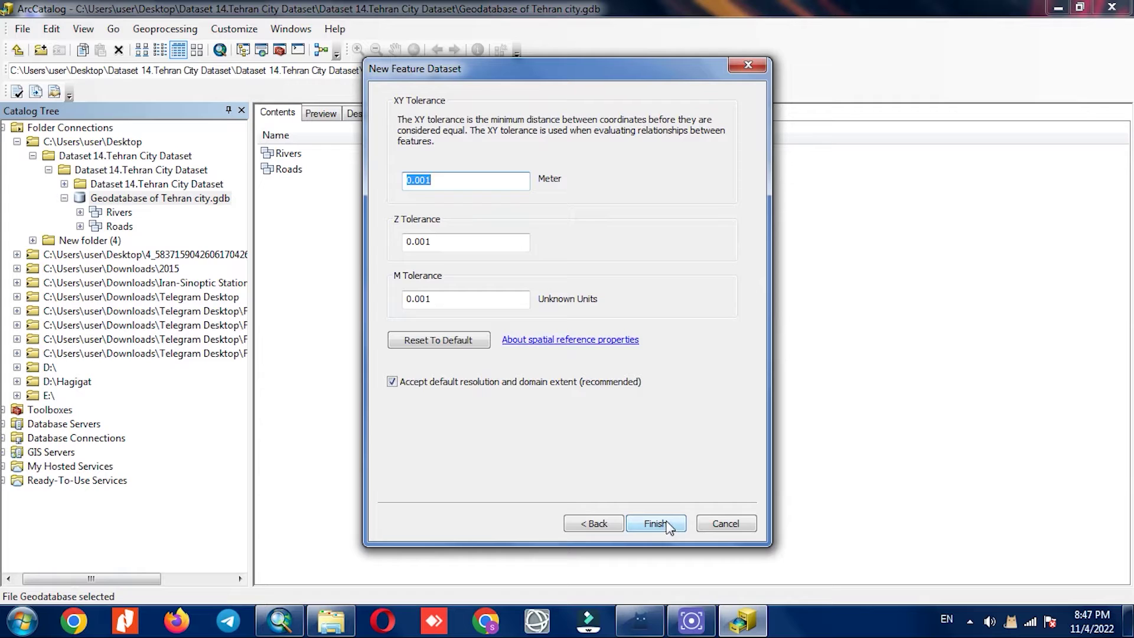
click(654, 524)
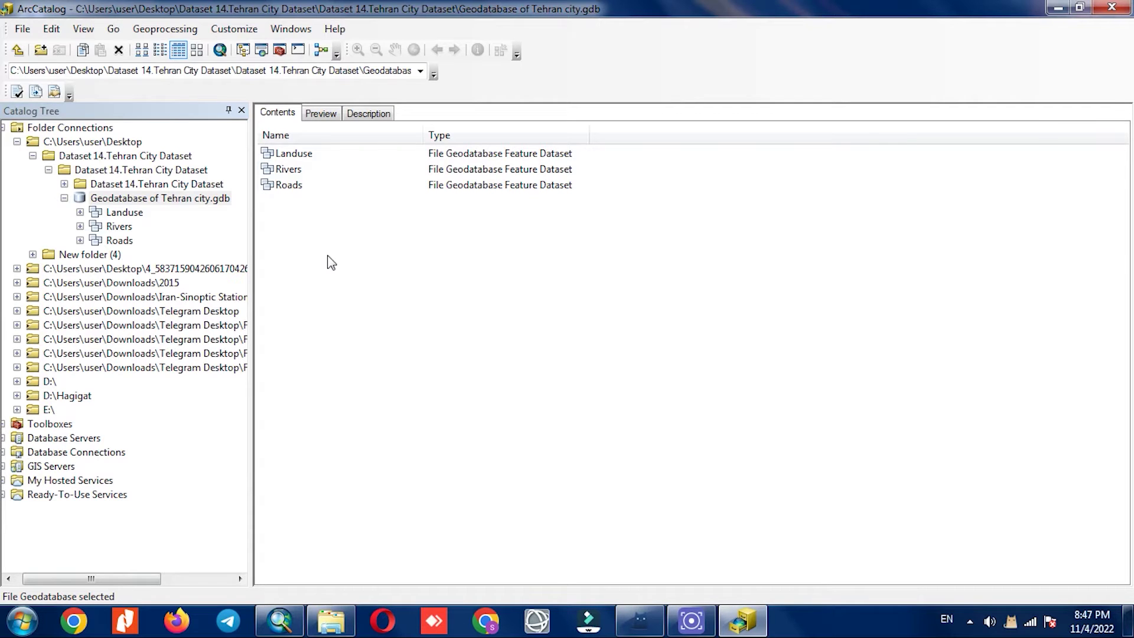
- Start a new feature class inside the Rivers feature dataset of Geodatabase of Tehran city.gdb
click(112, 228)
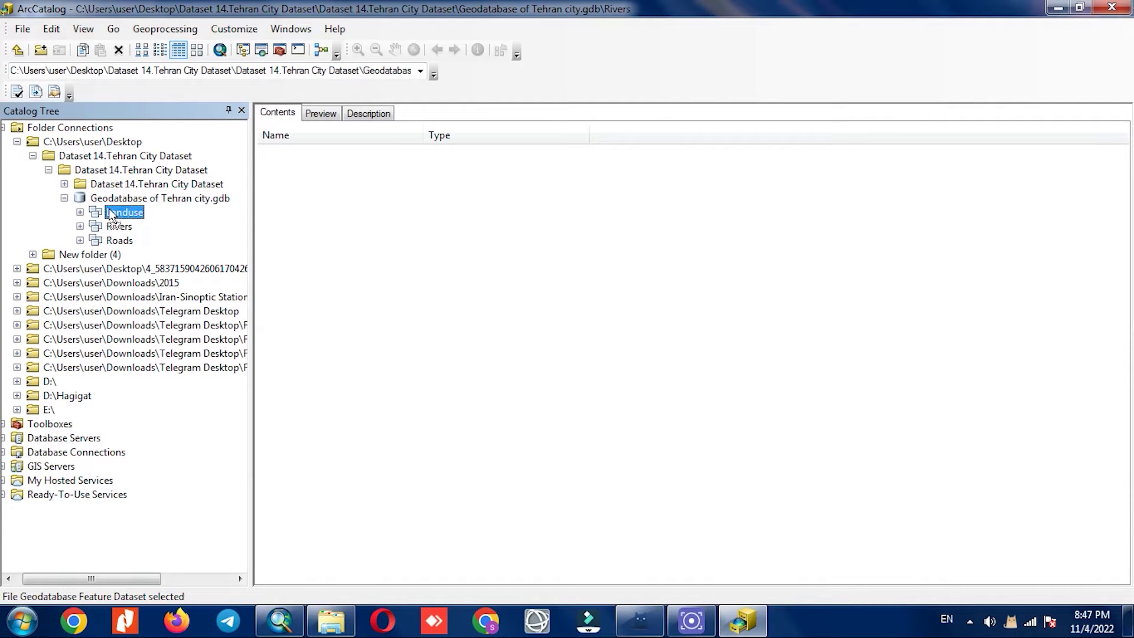
drag(112, 228, 109, 214)
click(658, 371)
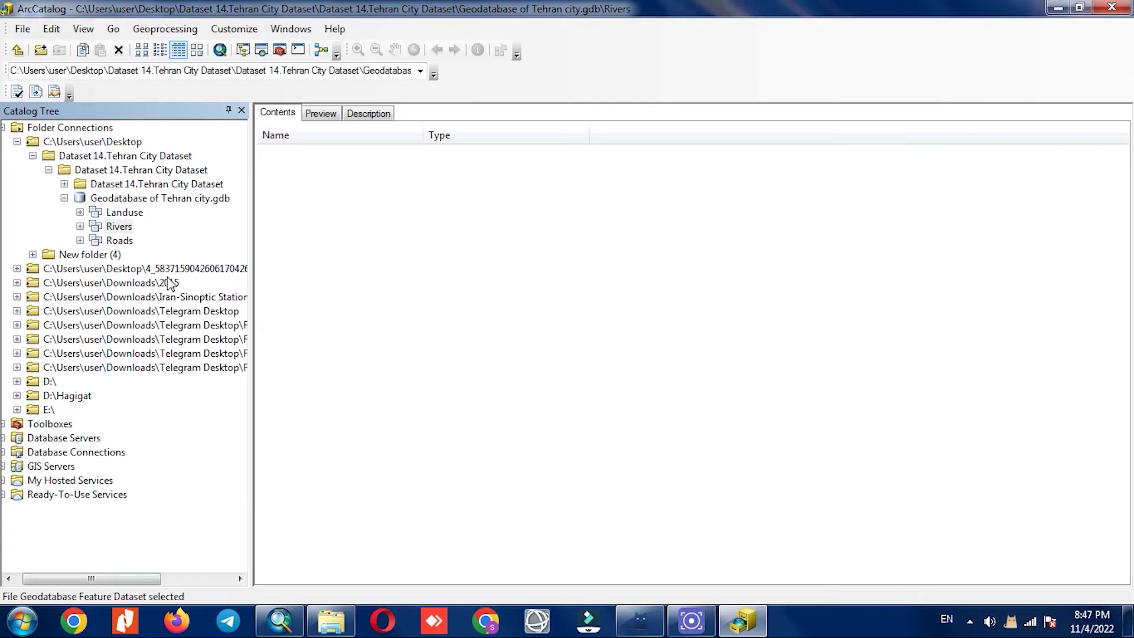
click(120, 228)
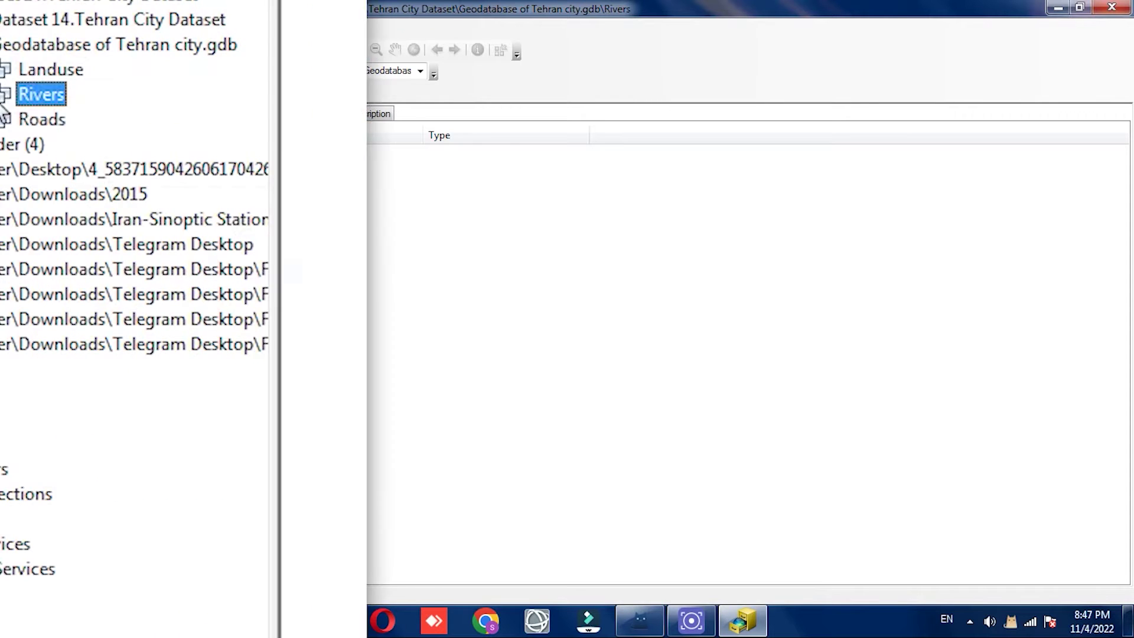
right_click(112, 228)
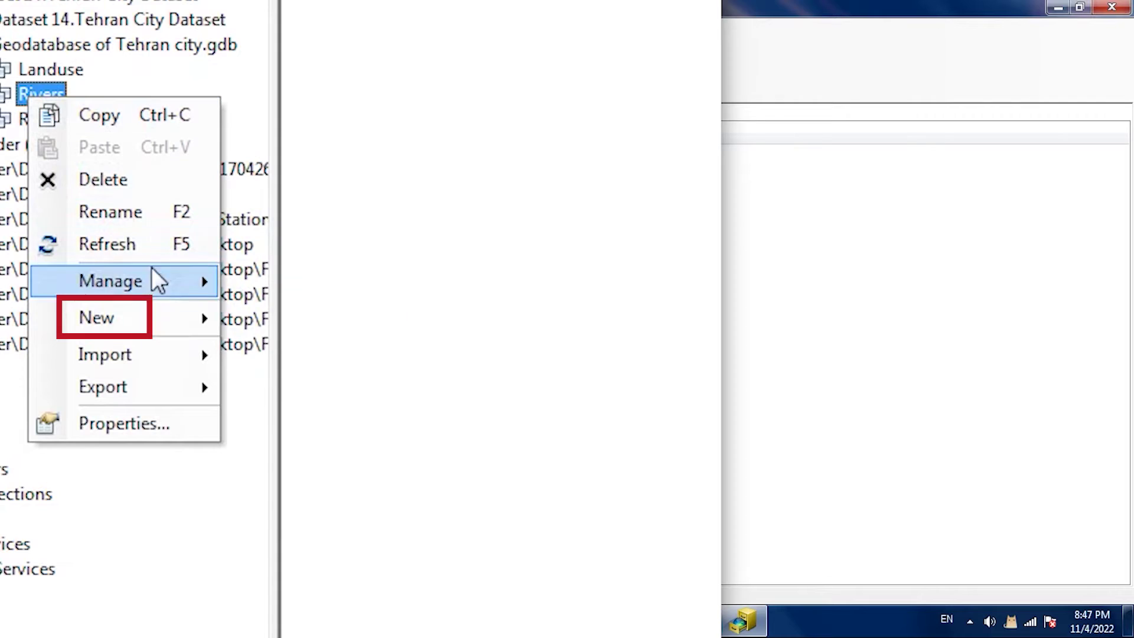
mouse_move(153, 313)
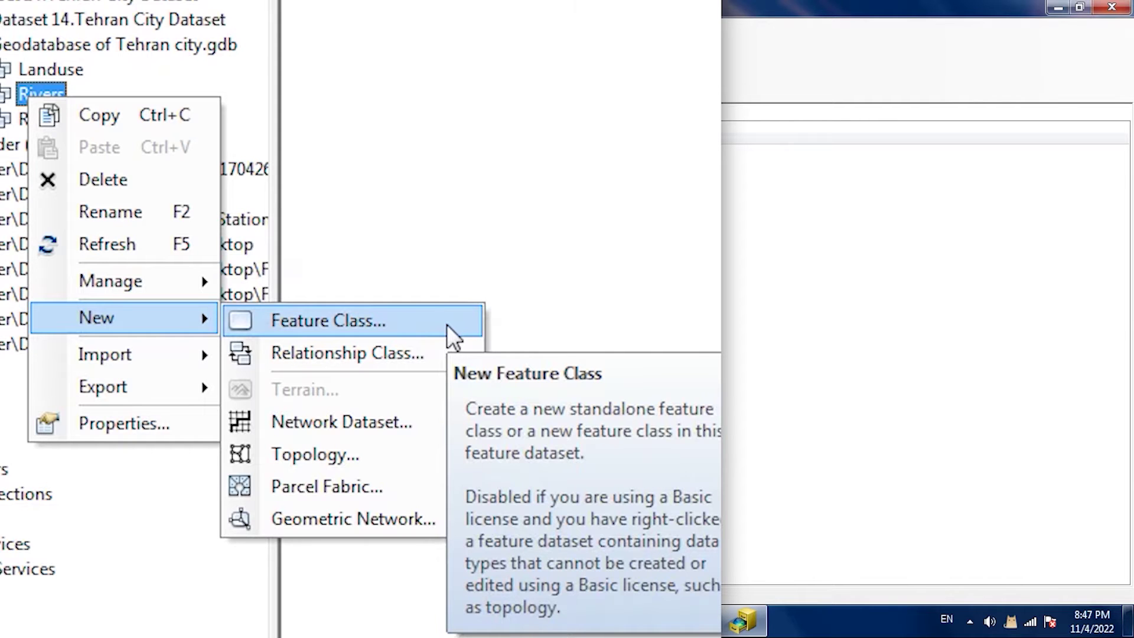
click(446, 325)
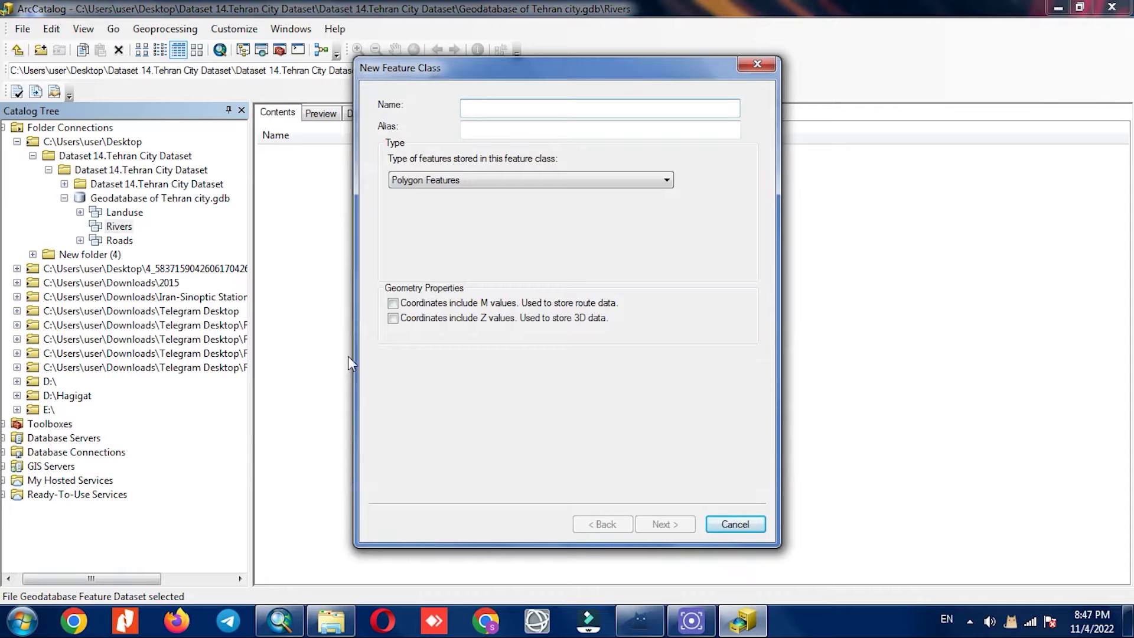
- Look through the 8.Rivers folder and its Rivers subfolder in the file explorer, and return to the new feature class in ArcCatalog
click(331, 621)
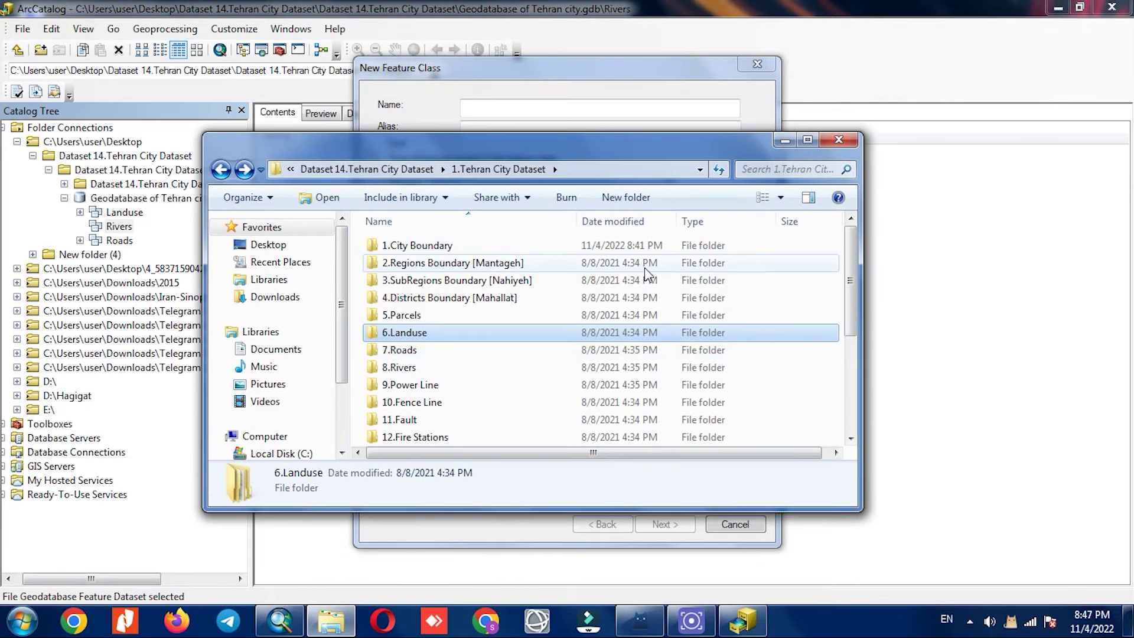
double_click(430, 367)
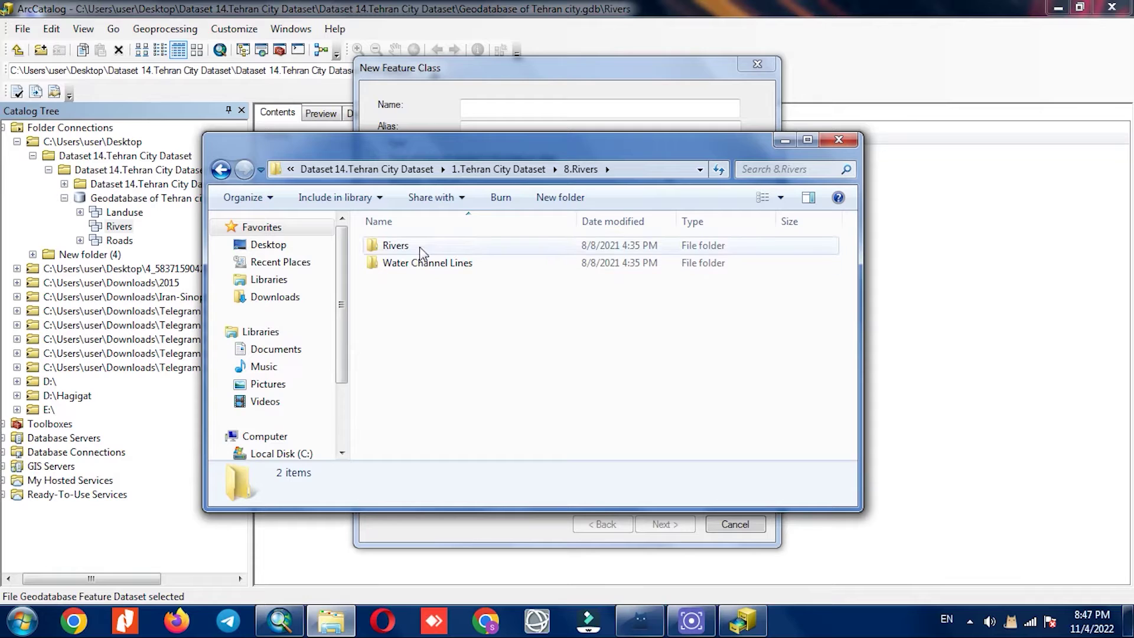
double_click(421, 248)
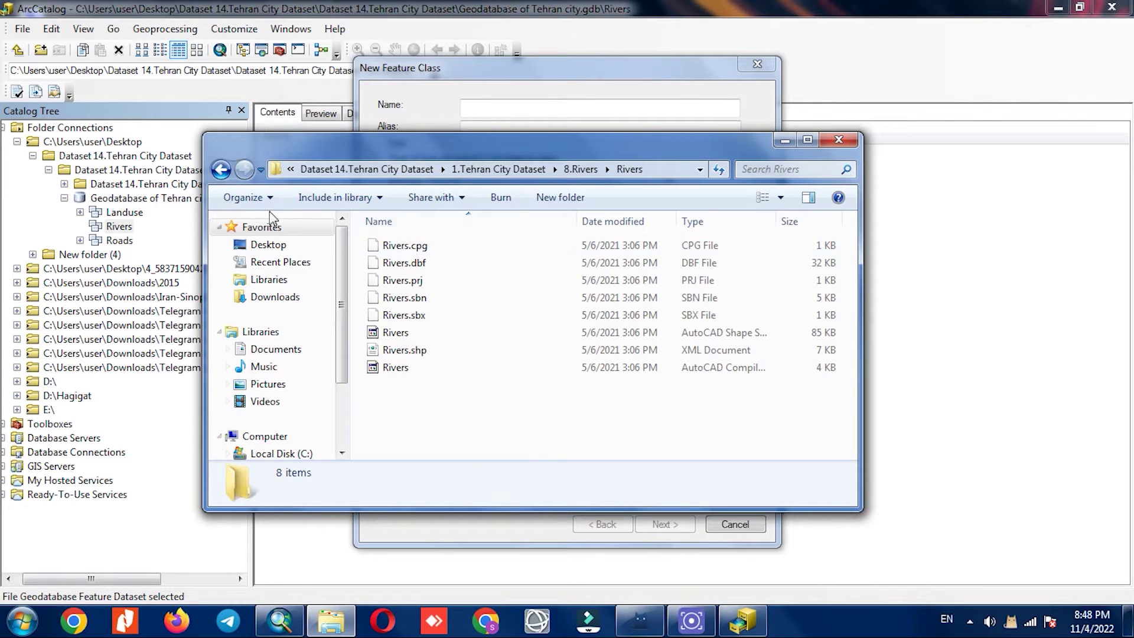
click(220, 171)
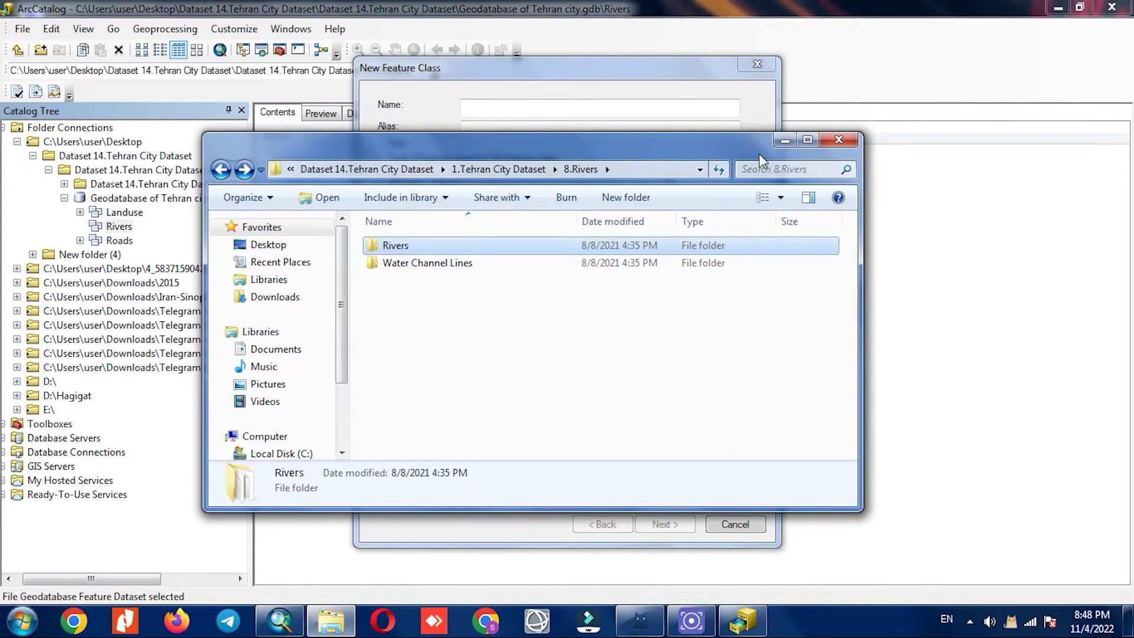
click(783, 142)
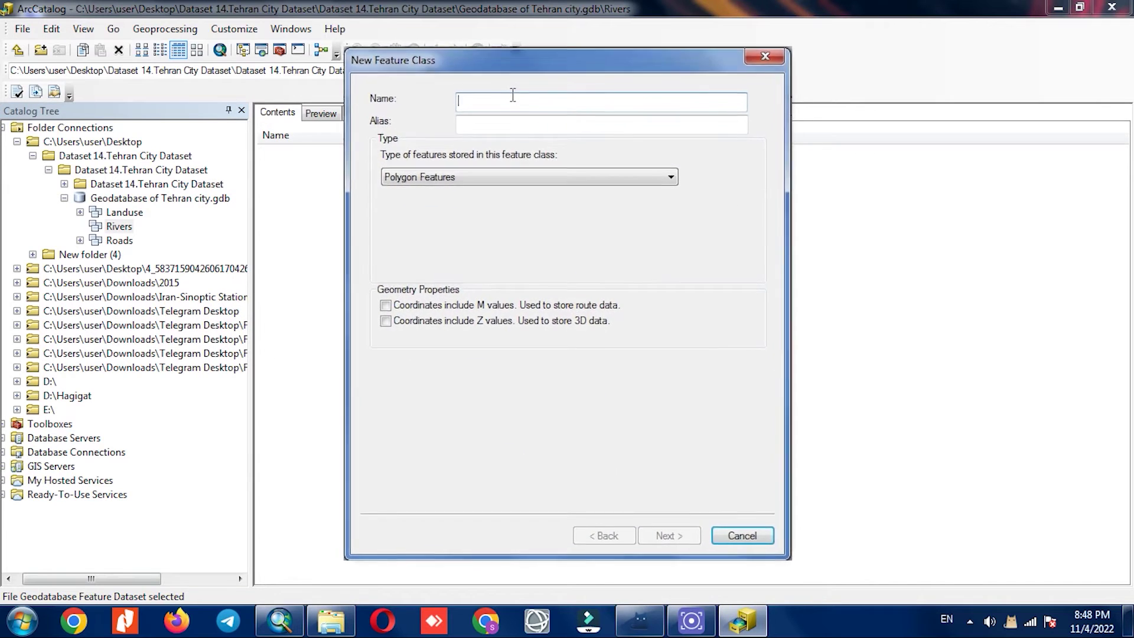
- Name the feature class "Rivers", leave its alias empty, set its type to Line Features and continue to the storage configuration
text(Rivers)
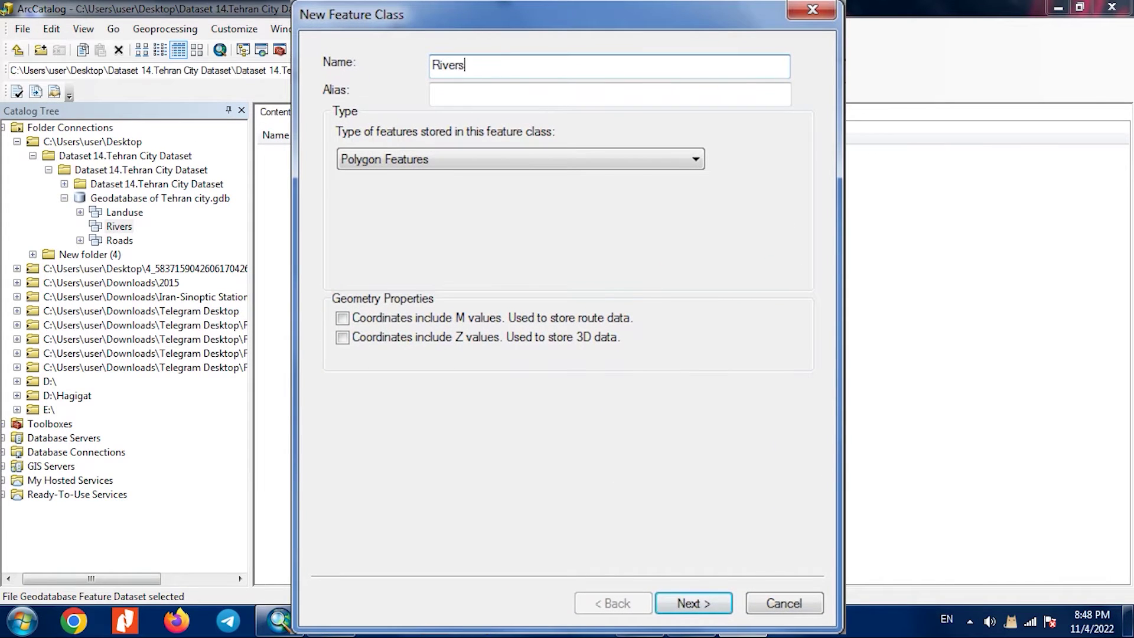
click(501, 94)
click(501, 94)
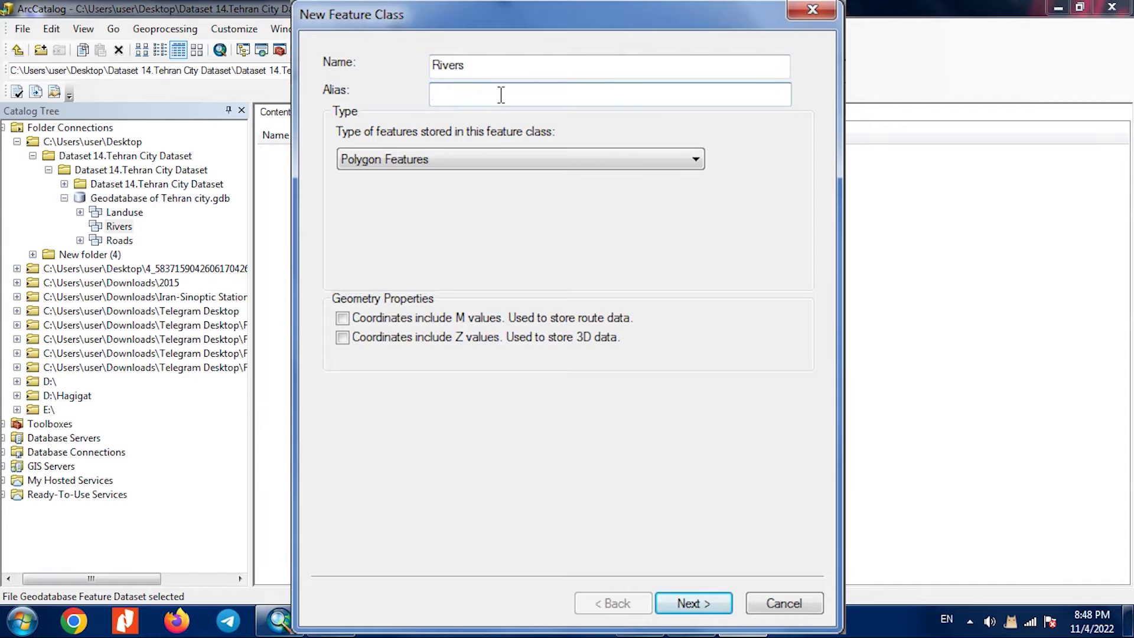
click(459, 159)
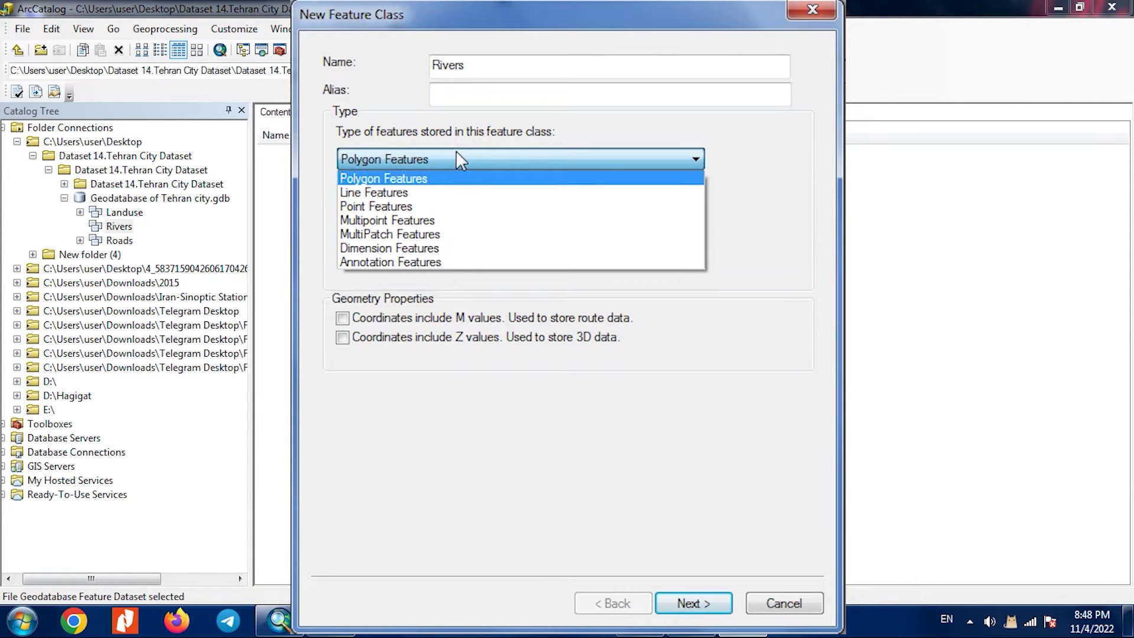
click(440, 192)
click(689, 602)
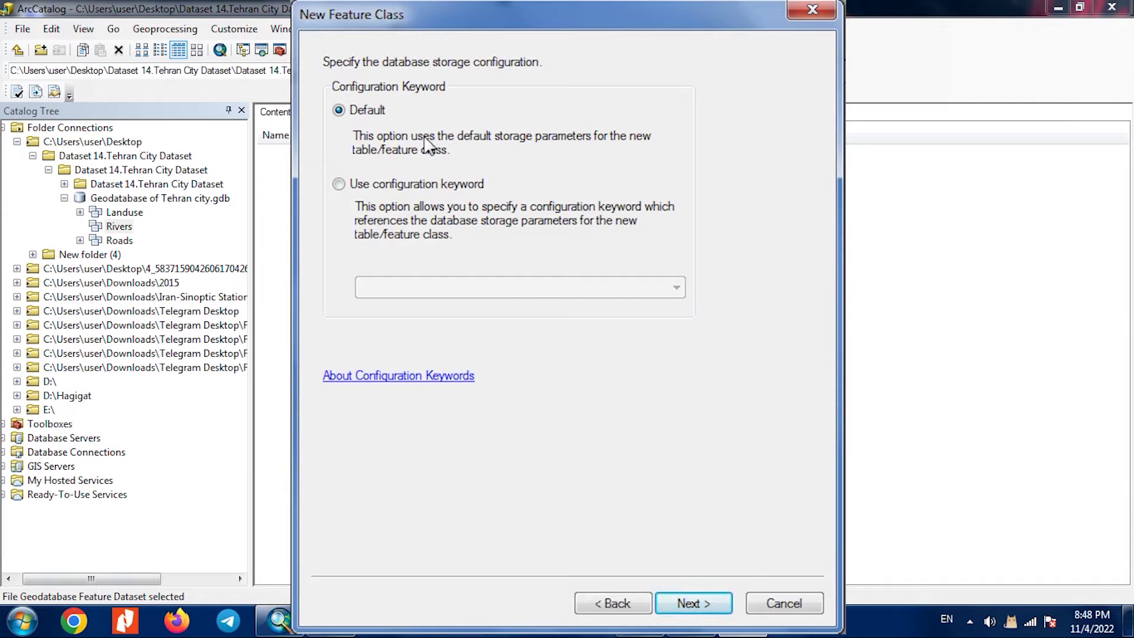
- Keep the Default configuration keyword for the Rivers feature class's database storage and continue to the field definitions
click(378, 184)
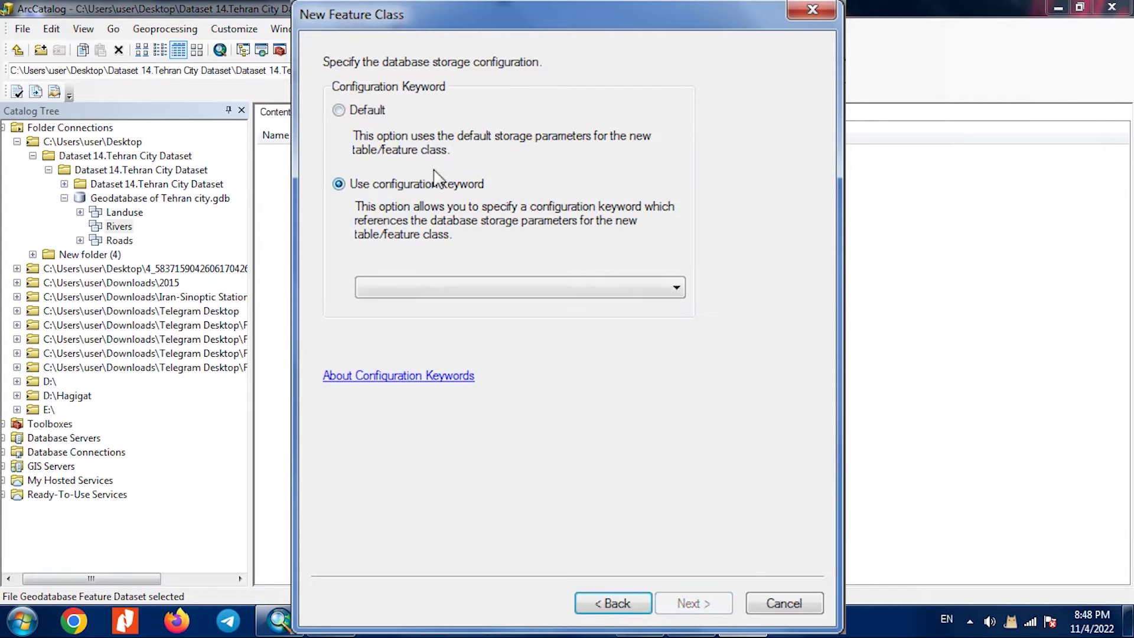
click(338, 111)
click(702, 608)
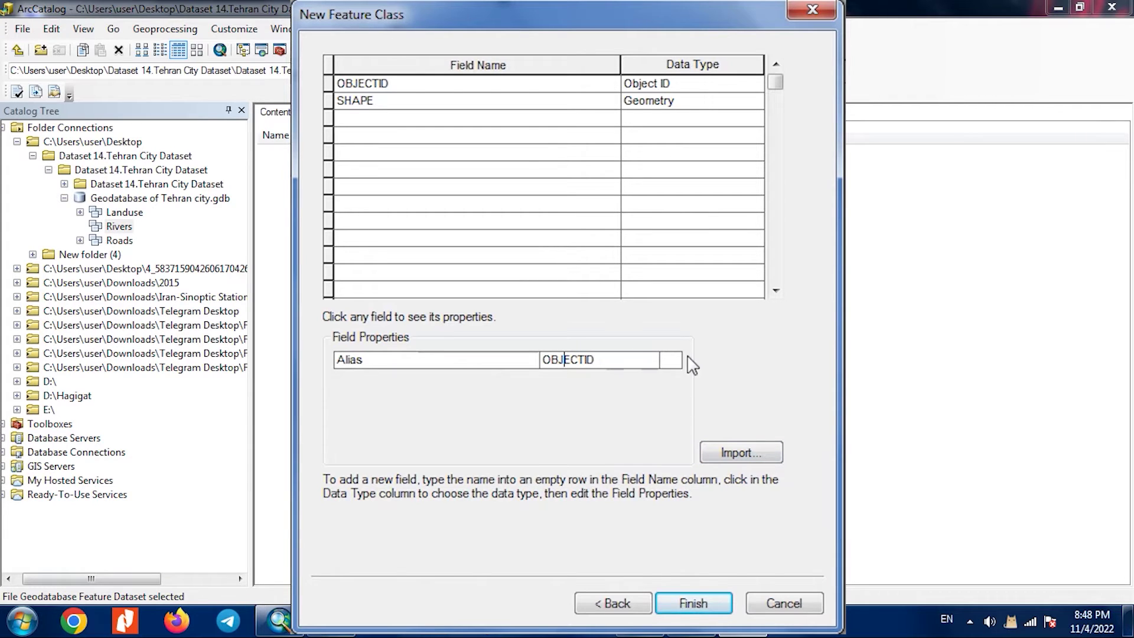
- Import the field definitions from Rivers.shp in the 8.Rivers\Rivers folder of 1.Tehran City Dataset
click(763, 456)
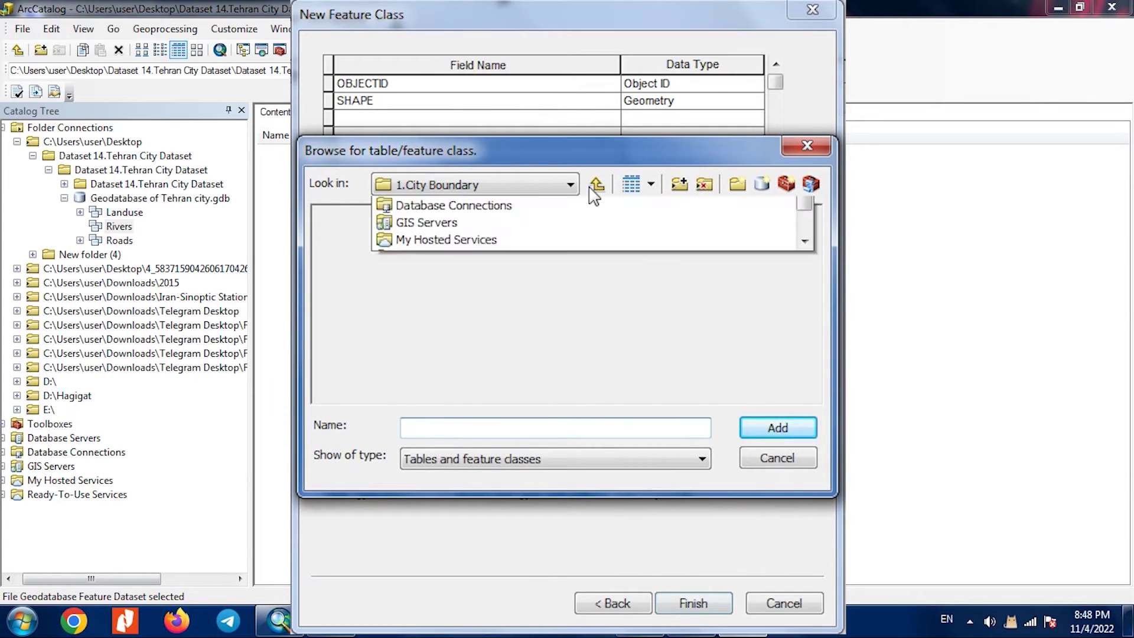
click(570, 185)
scroll(582, 263, up, 2)
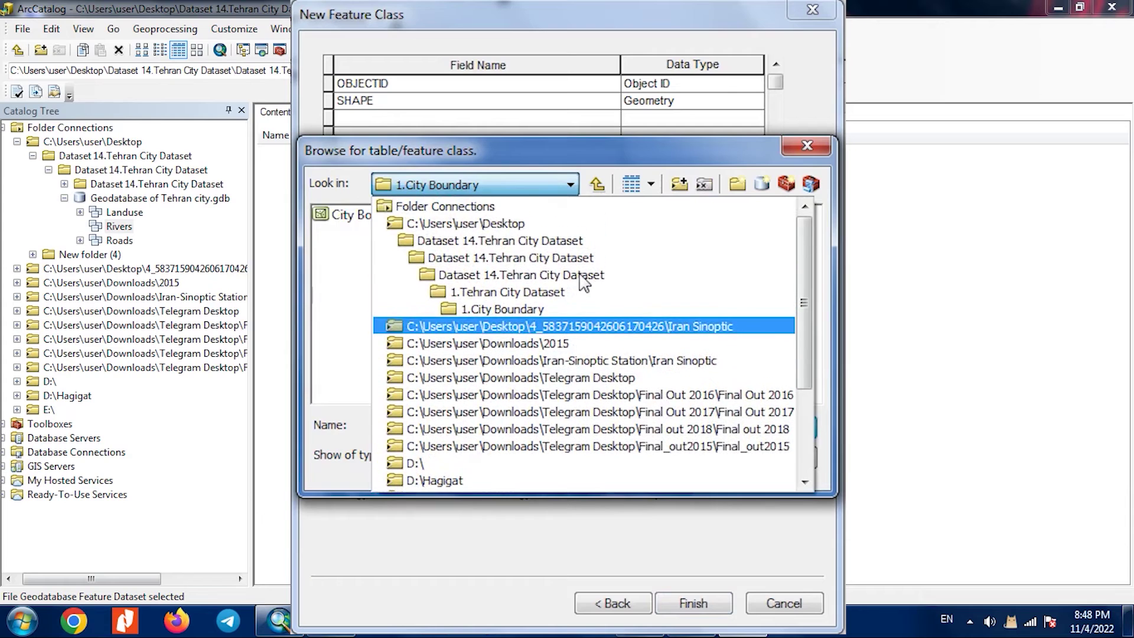
click(588, 309)
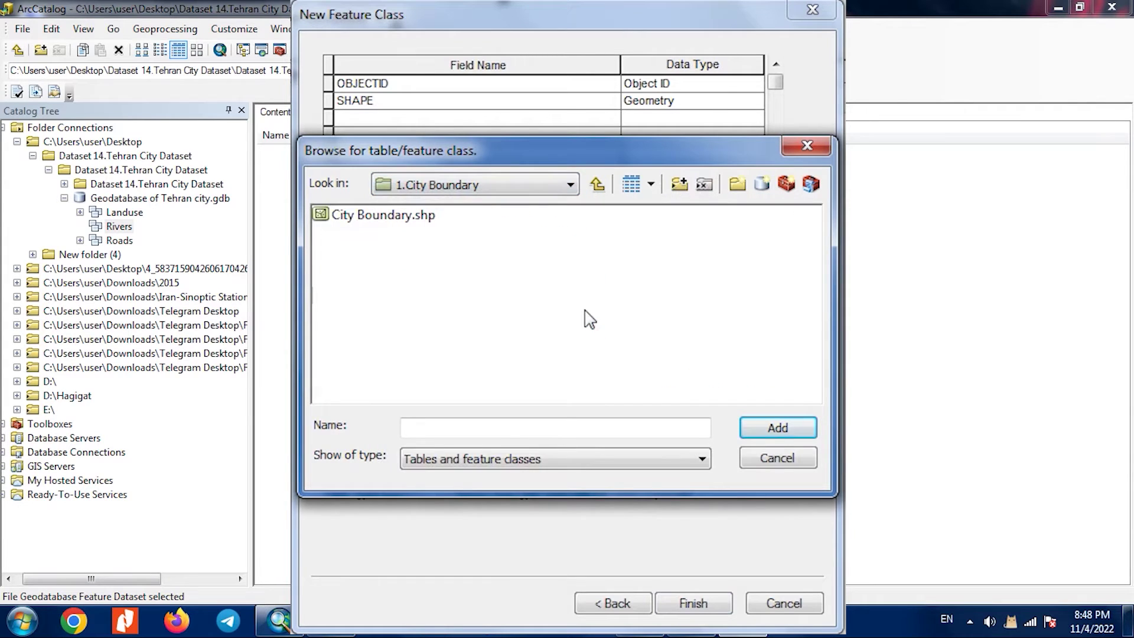
click(597, 184)
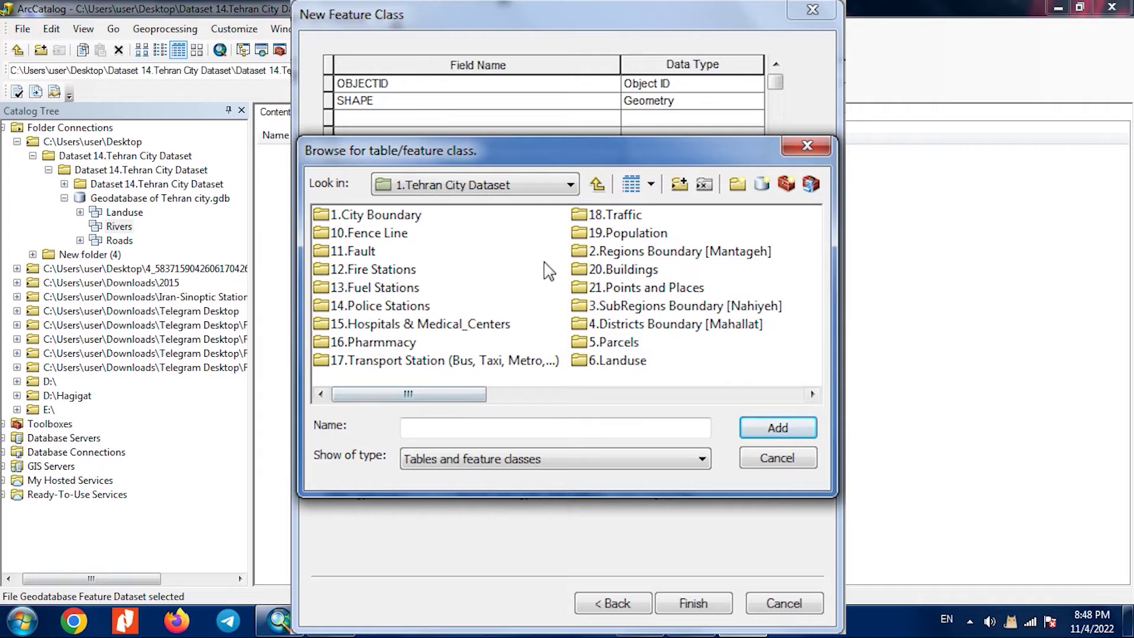
click(812, 394)
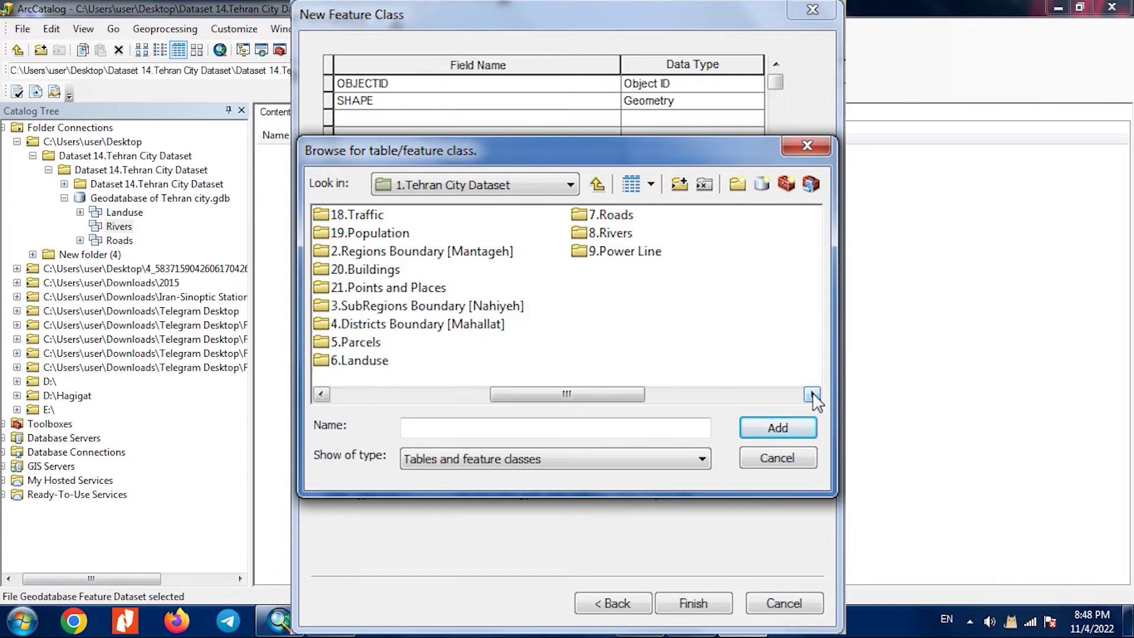
double_click(625, 236)
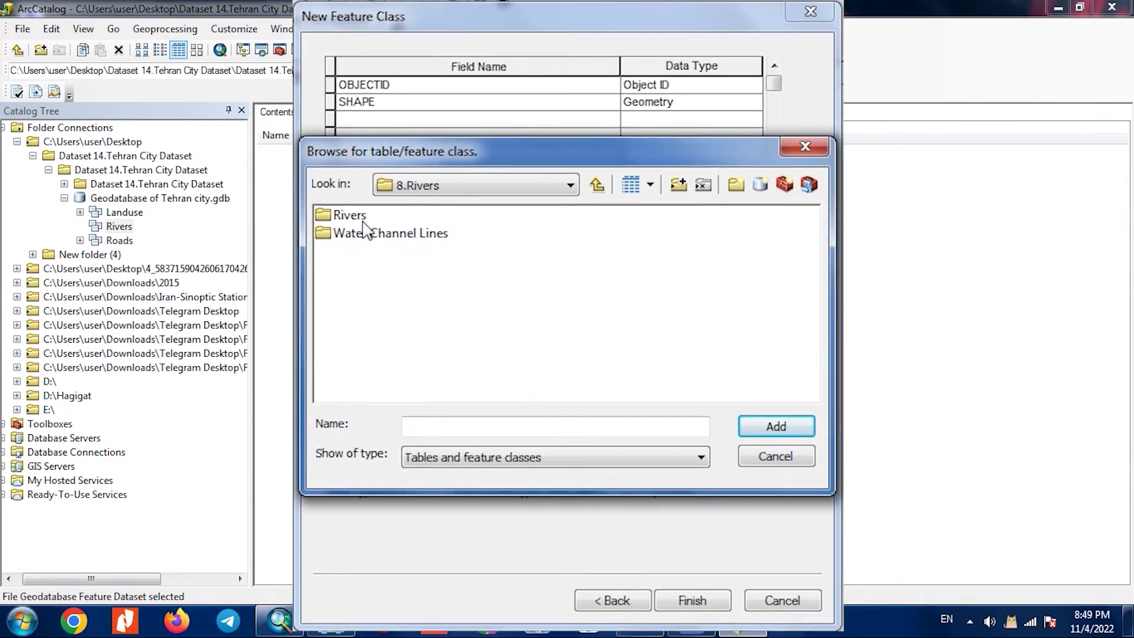
double_click(346, 215)
click(381, 218)
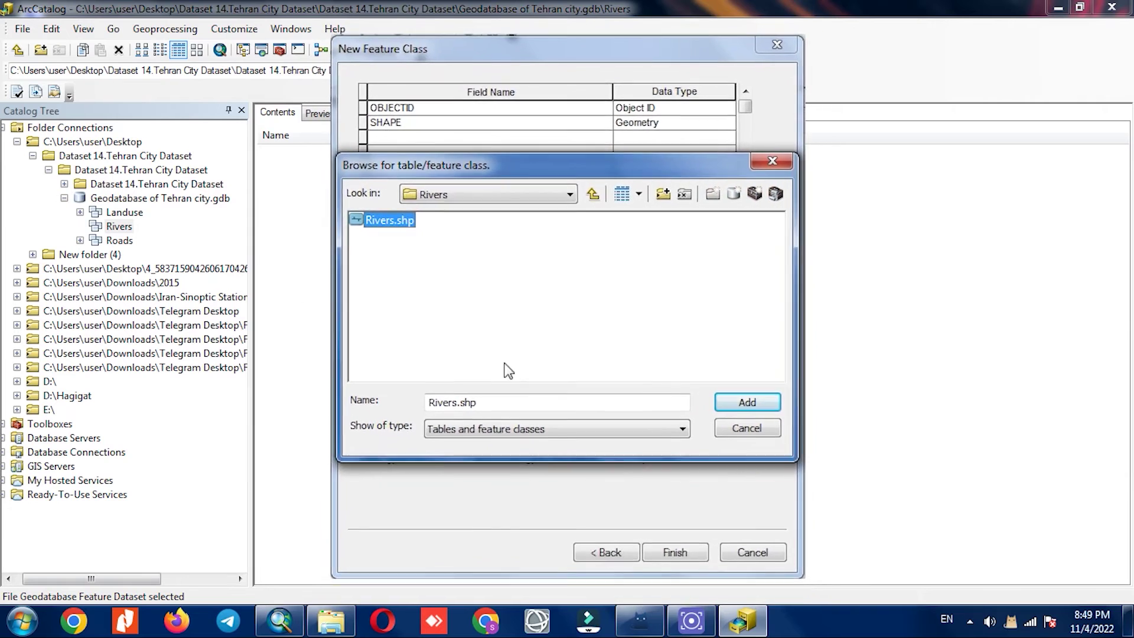
click(740, 404)
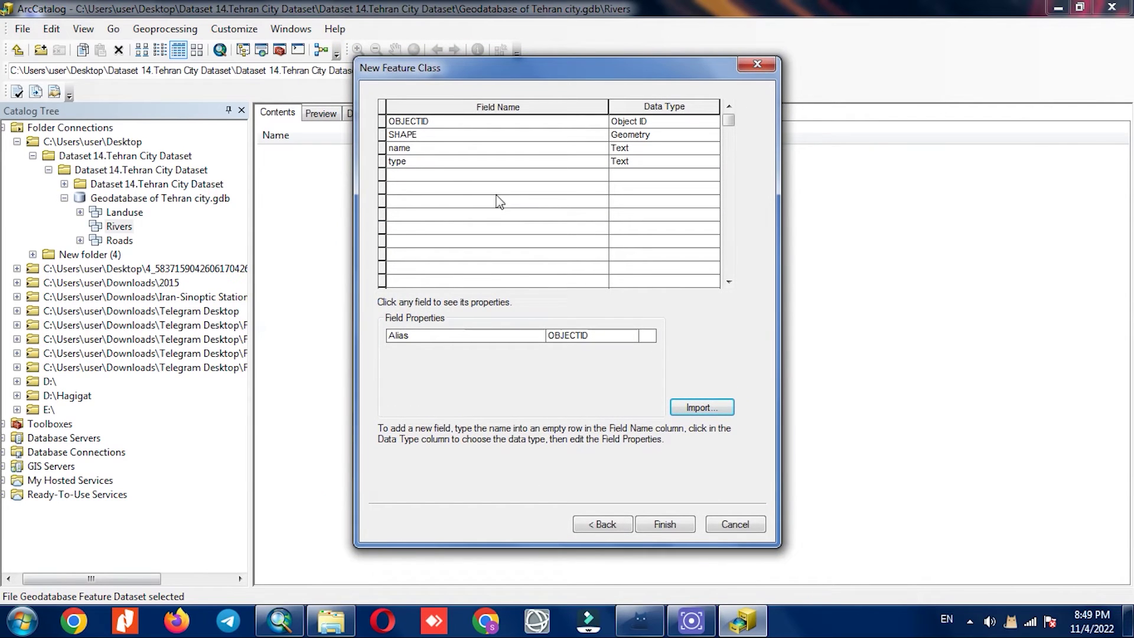
- Check the imported name and type fields, keep the name field's data type as Text, and finish creating the Rivers feature class
click(415, 150)
click(413, 159)
click(457, 149)
click(630, 152)
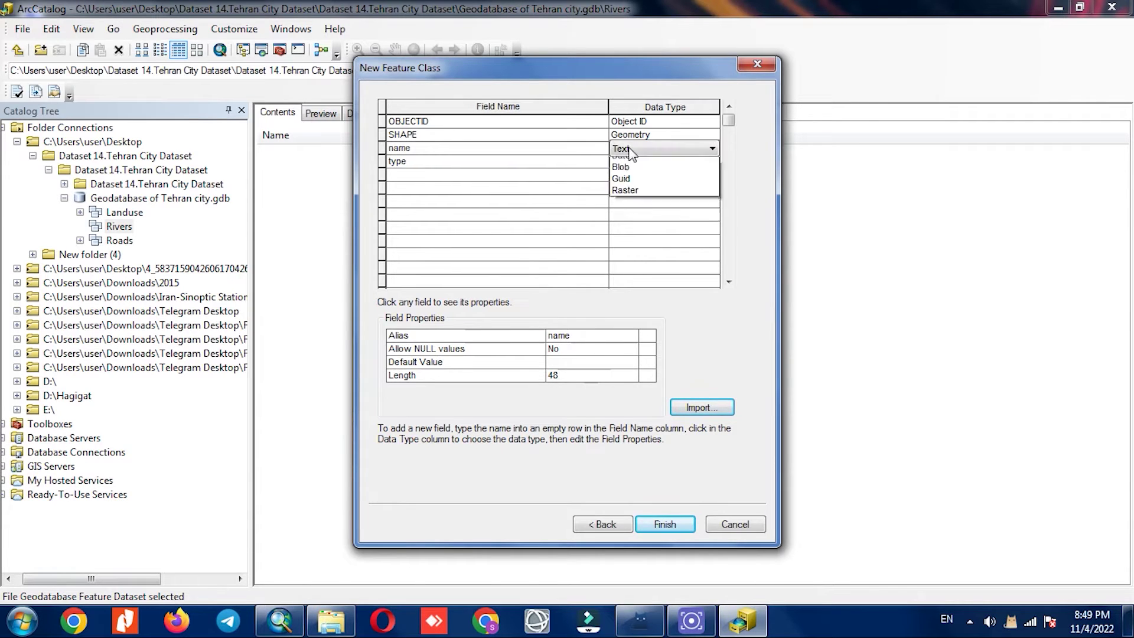
click(631, 153)
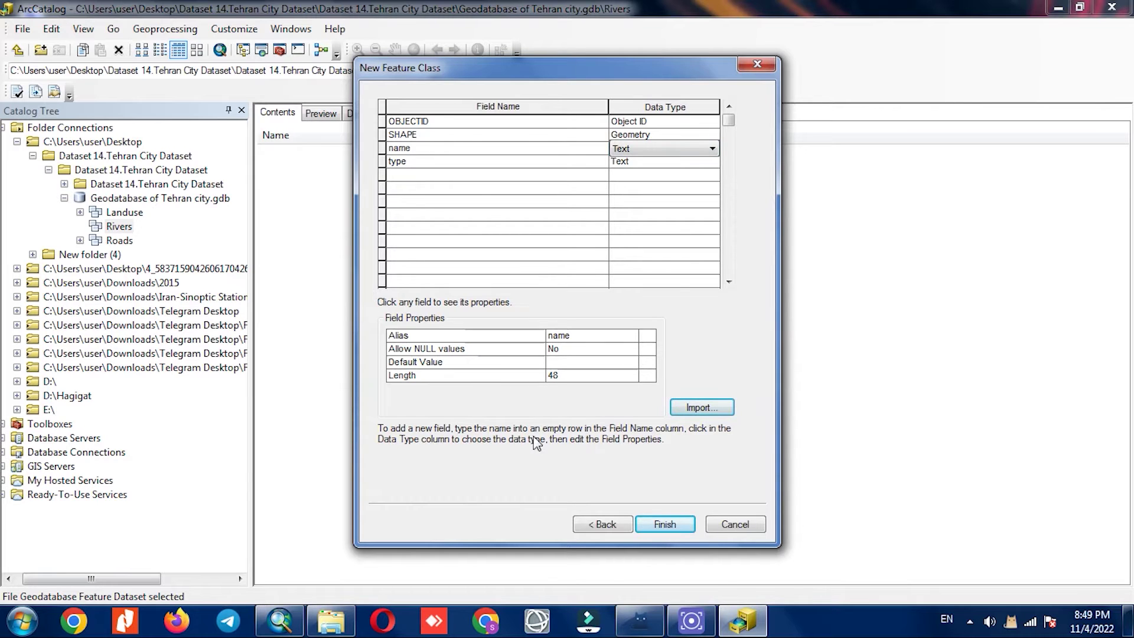
click(677, 515)
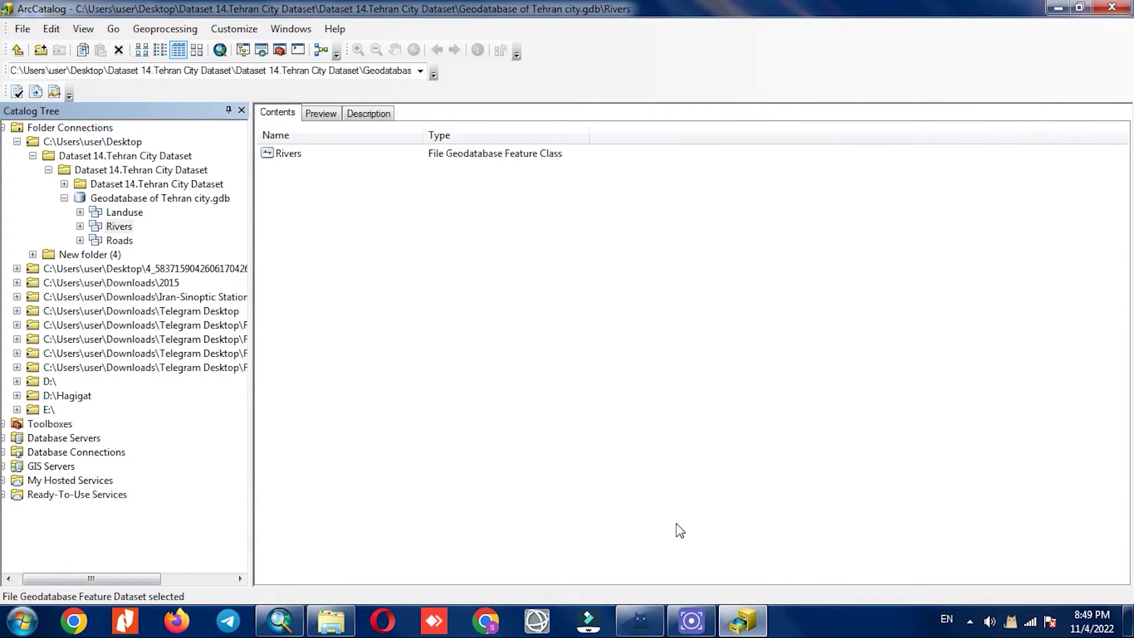
- Expand the Rivers dataset and examine the new Rivers feature class's contents, preview and description
click(279, 162)
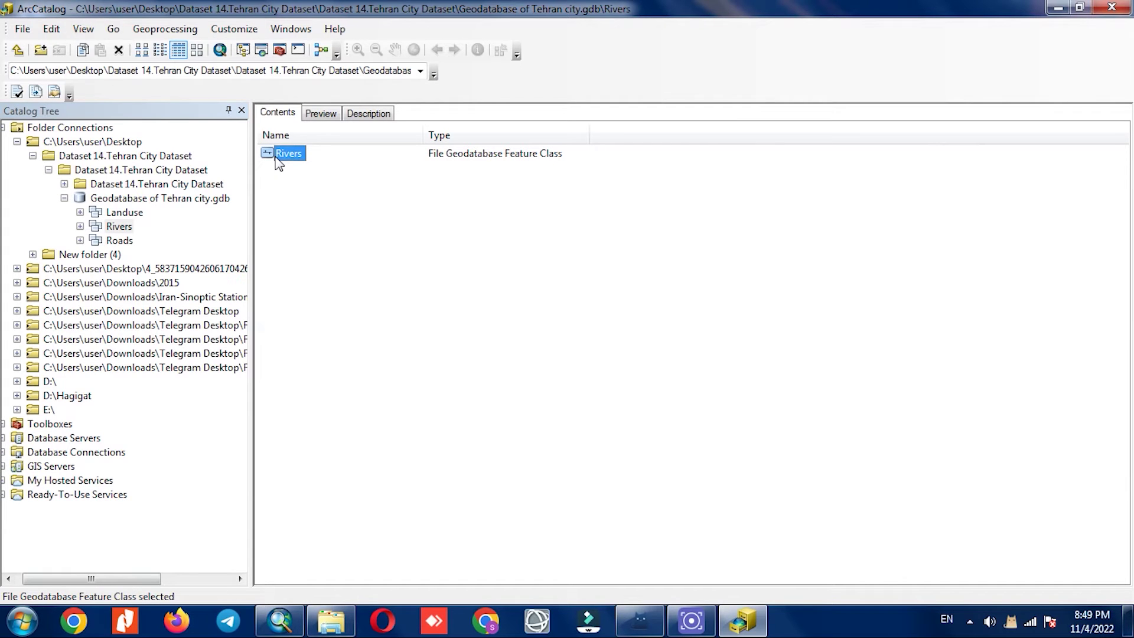
double_click(112, 227)
click(134, 241)
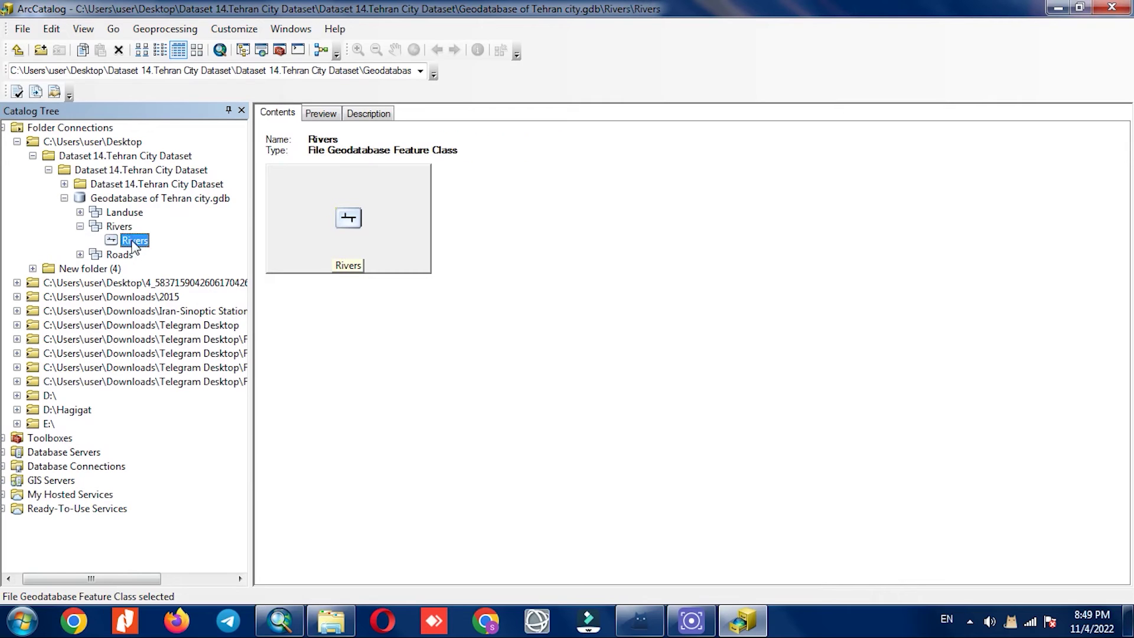
click(321, 113)
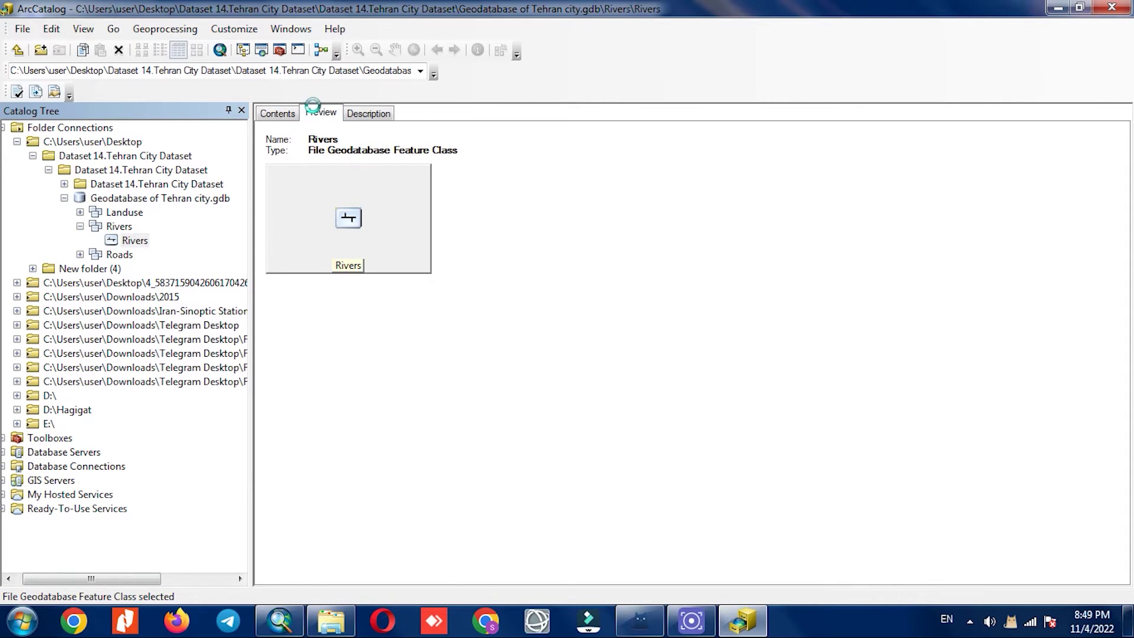
click(355, 114)
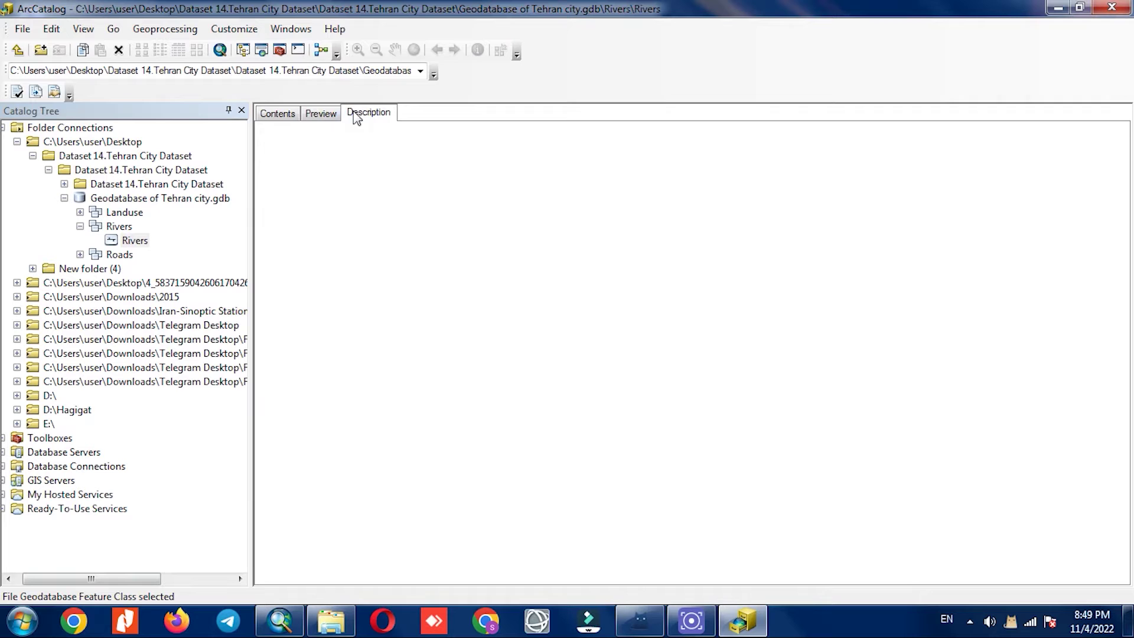
click(277, 112)
- Start loading data into the Rivers feature class with the Simple Data Loader and add Rivers.shp to the source data list
click(137, 242)
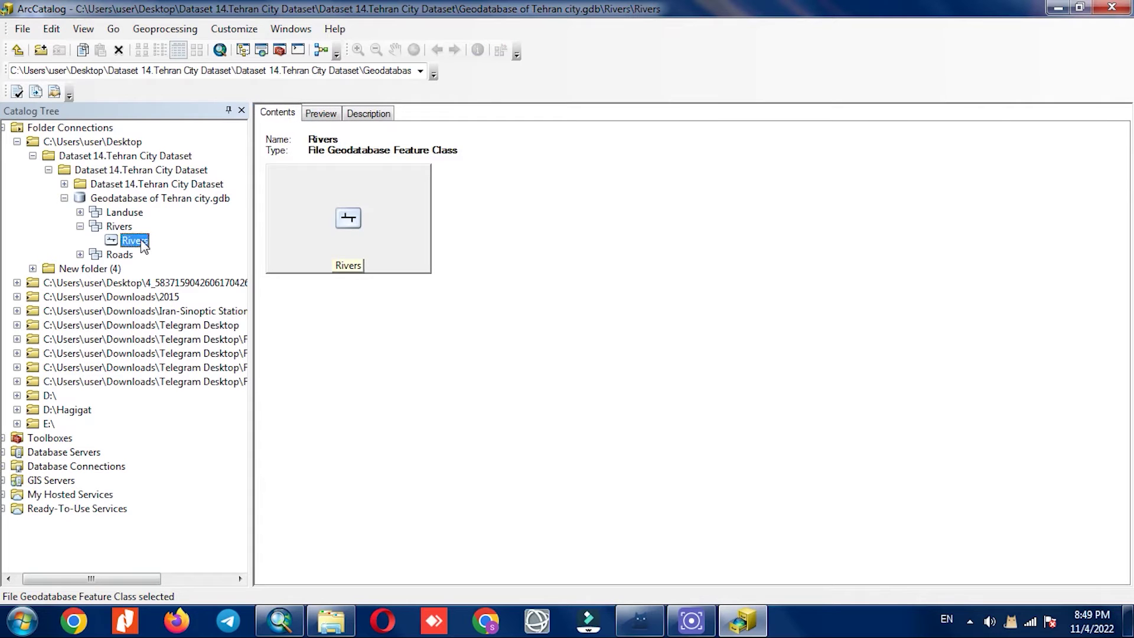
right_click(144, 248)
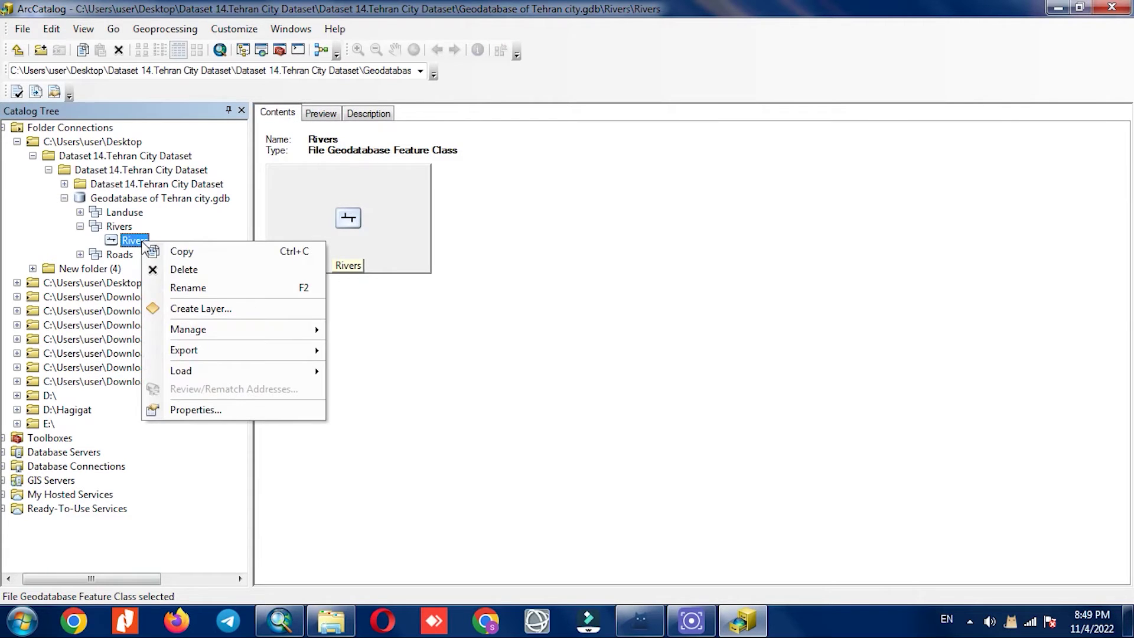
mouse_move(233, 370)
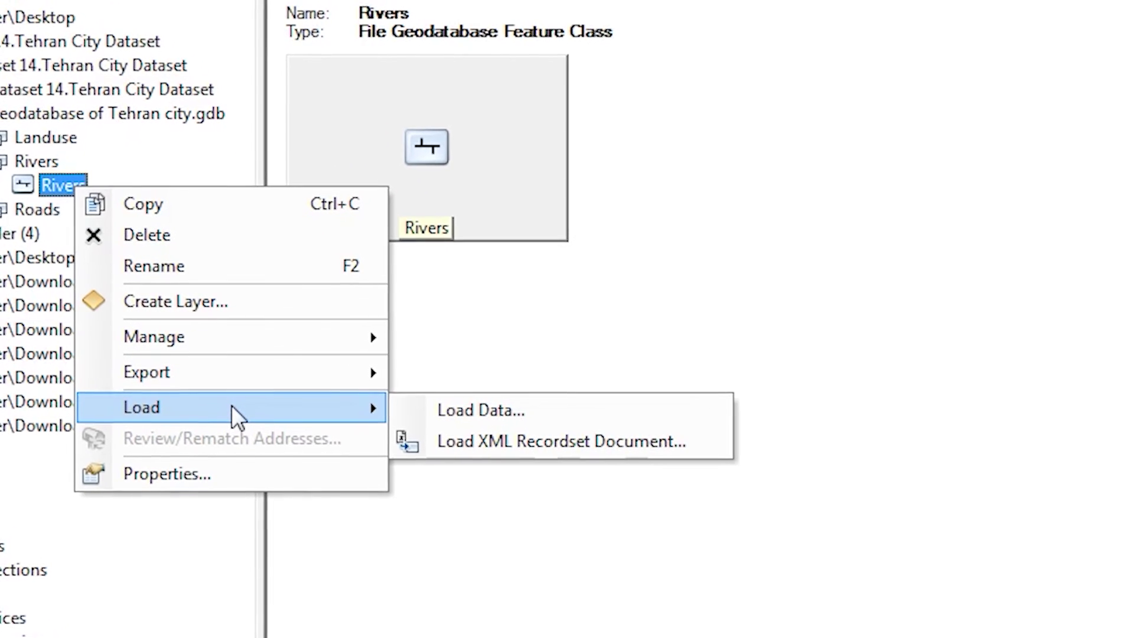
click(552, 413)
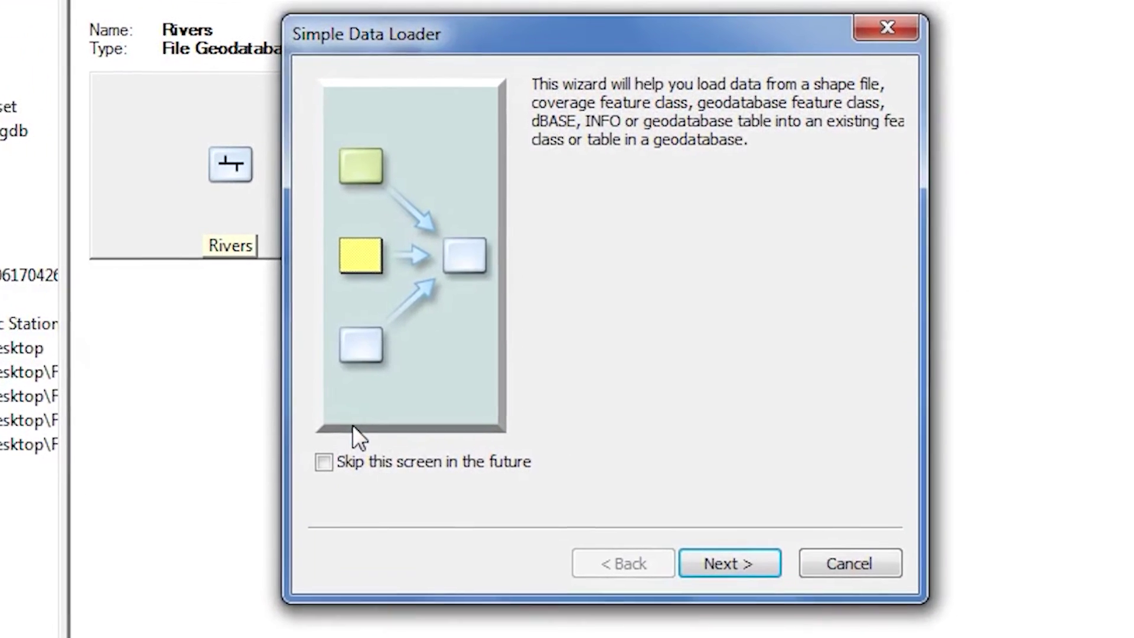
click(735, 565)
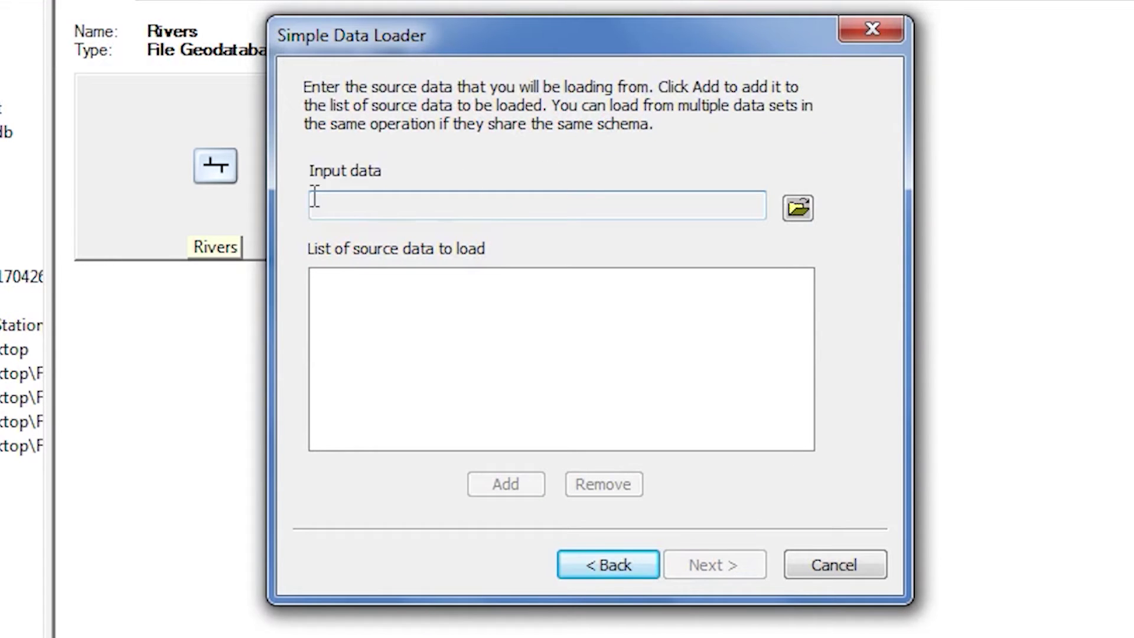
click(794, 210)
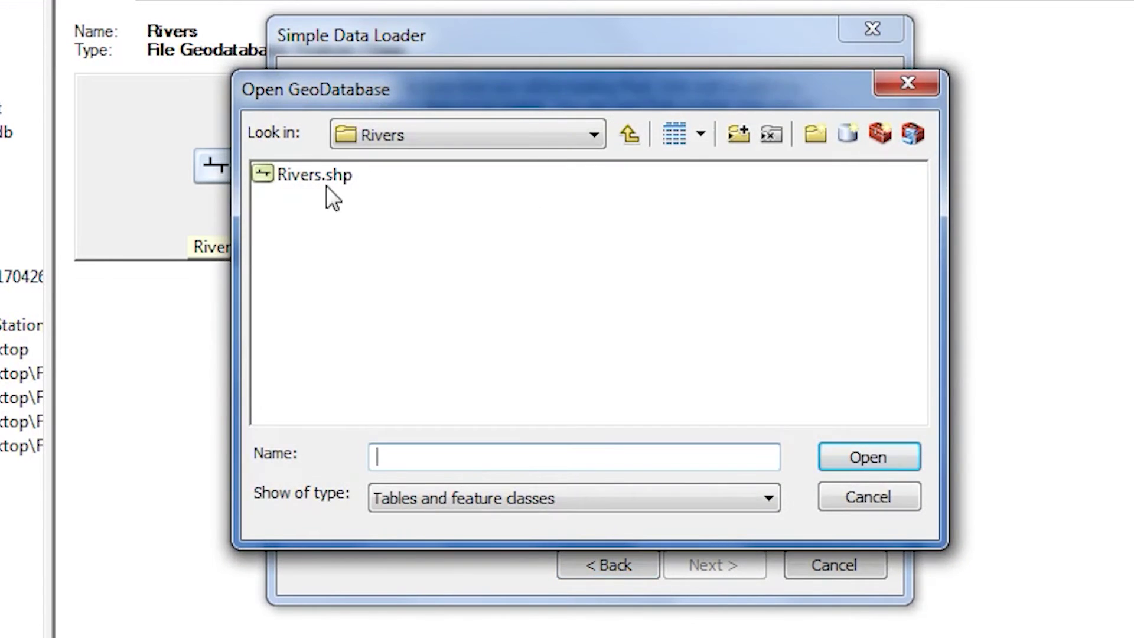
click(303, 175)
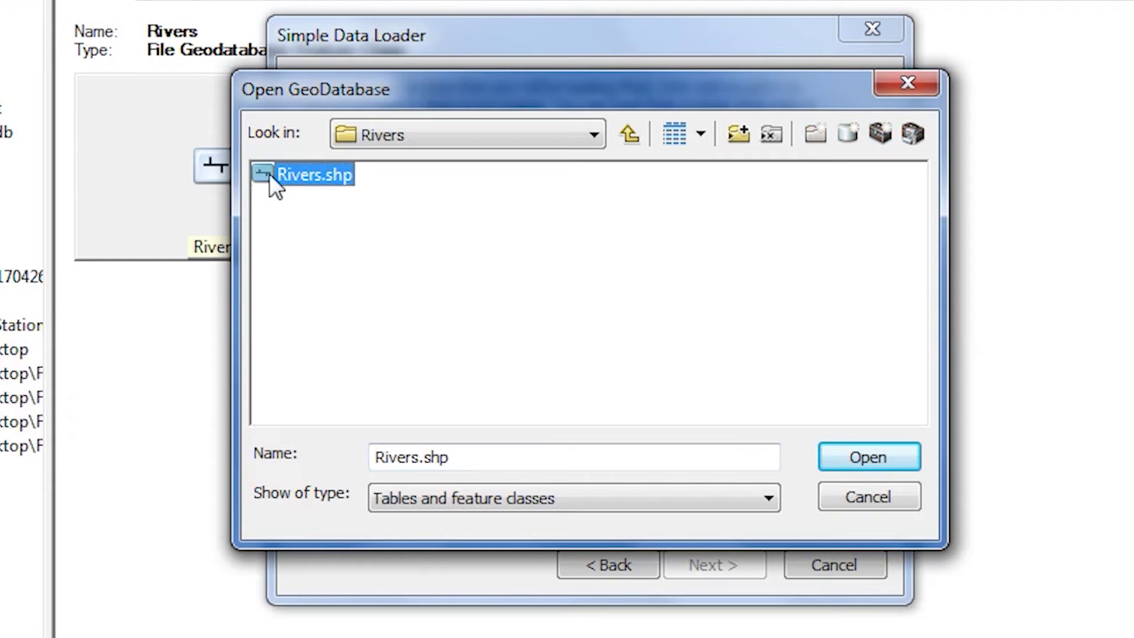
click(837, 459)
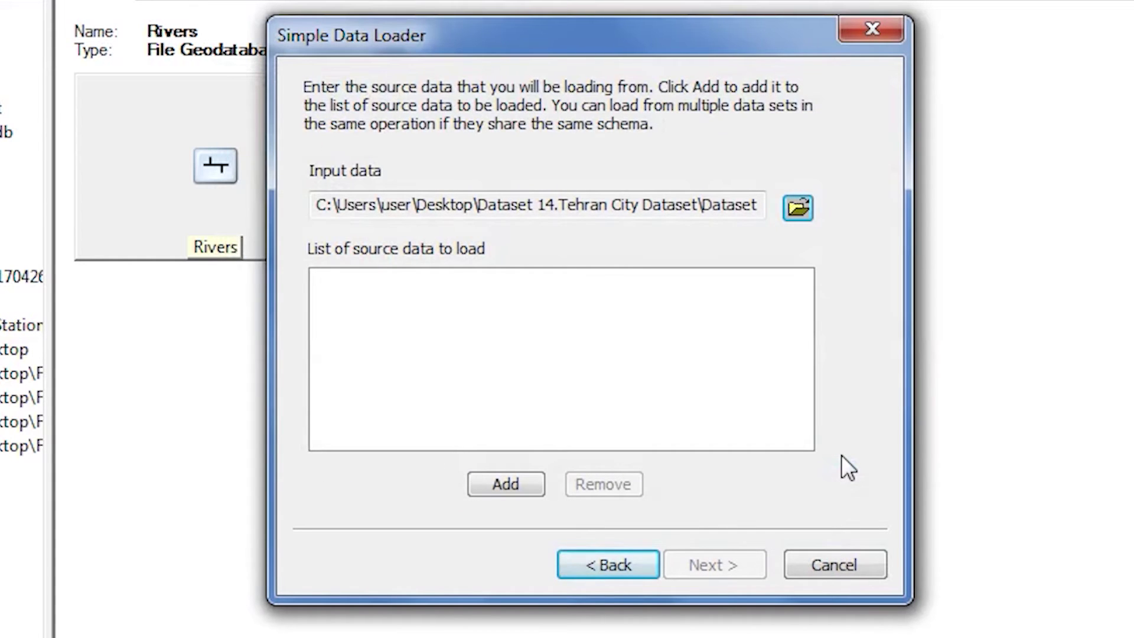
click(507, 491)
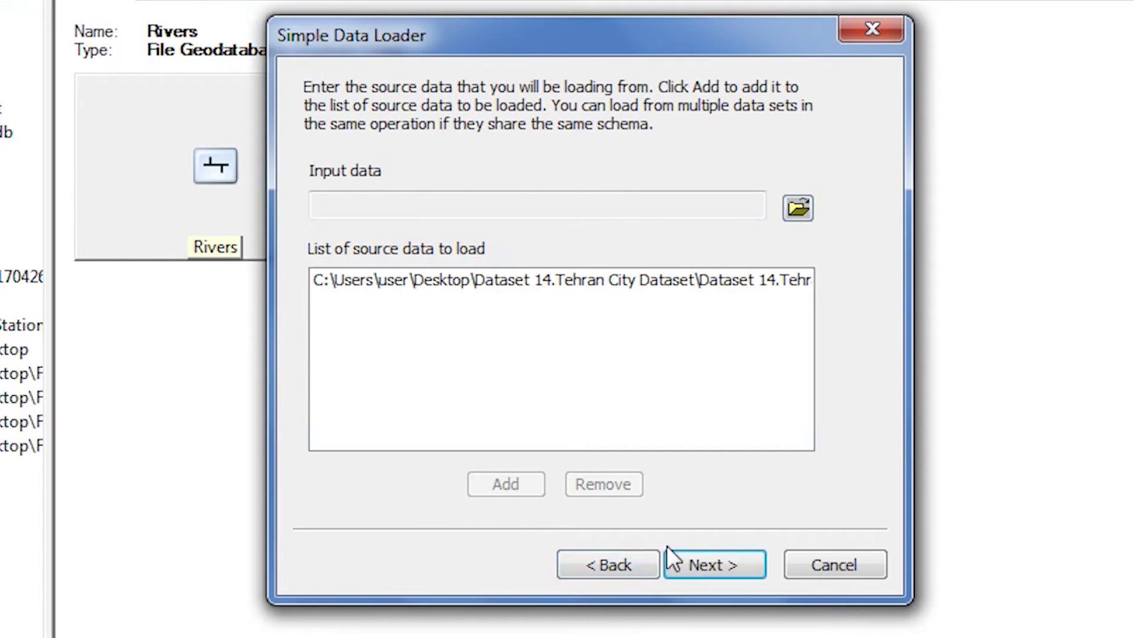
- Load all of the source data into the Rivers feature class without a subtype, keeping the matched name and type fields
click(700, 565)
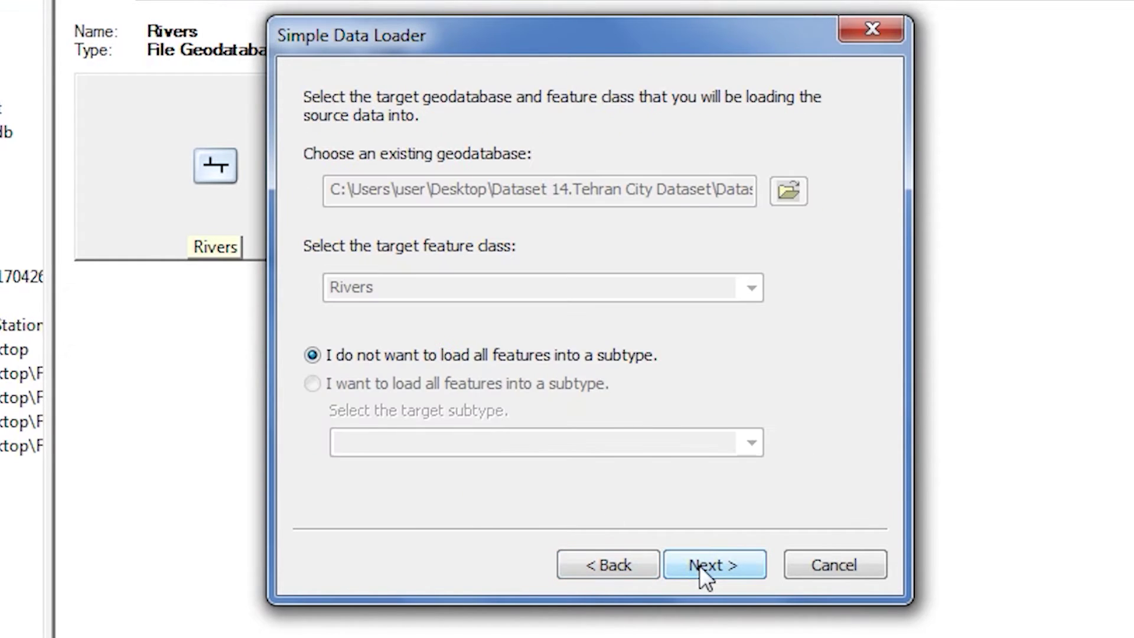
click(699, 566)
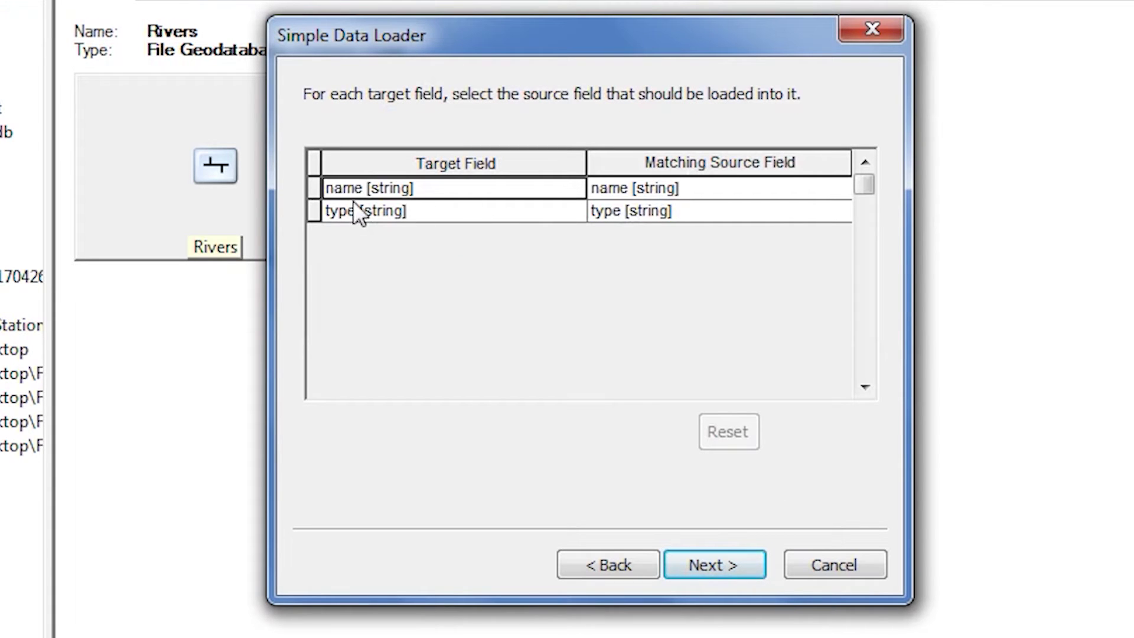
click(709, 562)
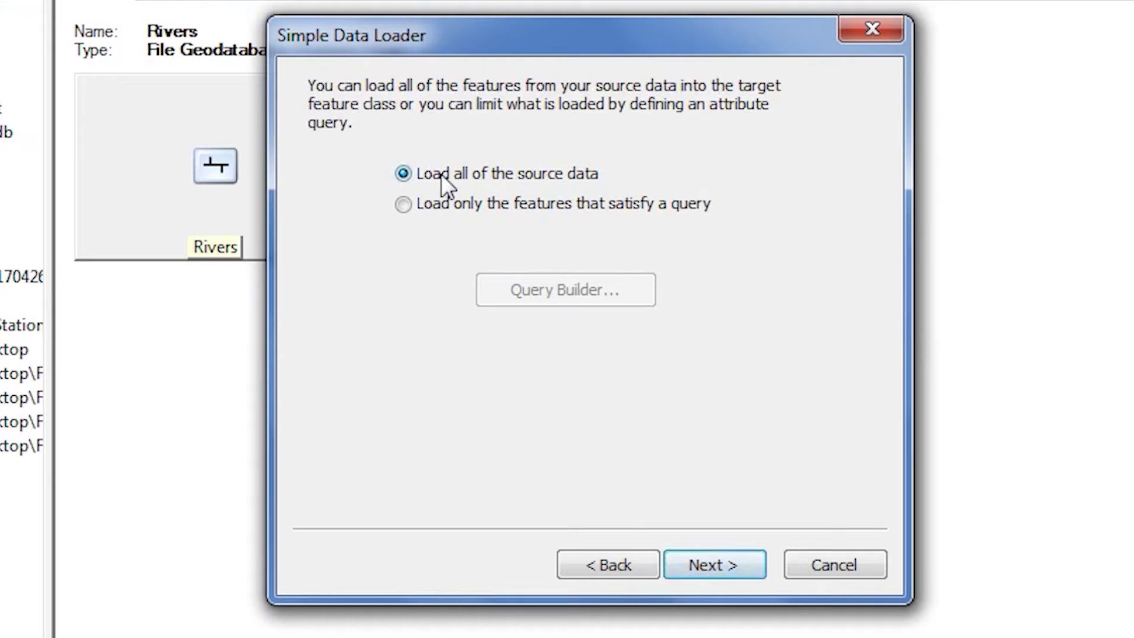
click(718, 565)
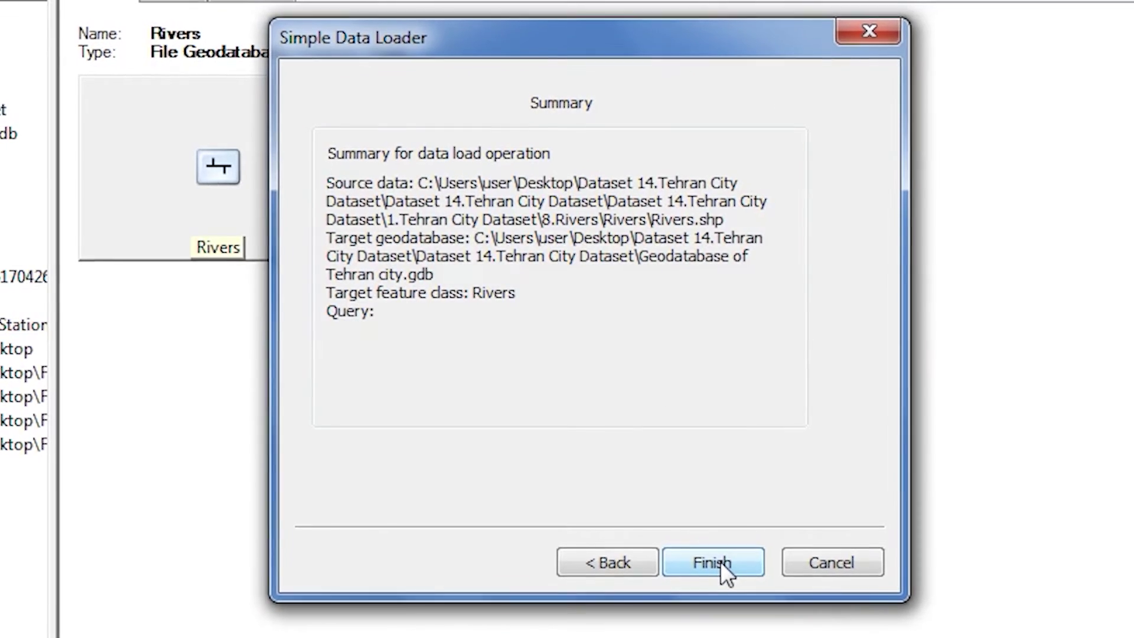
click(711, 550)
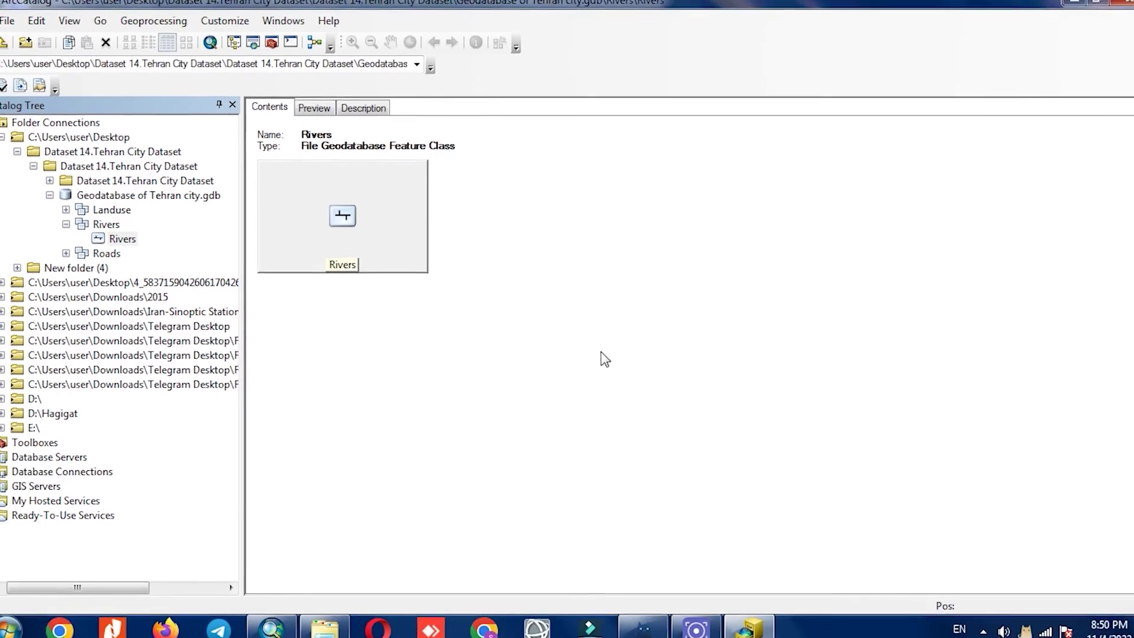
- Preview the loaded Rivers geography, check the description, and examine the attribute table's name, type and SHAPE_Length columns
click(321, 114)
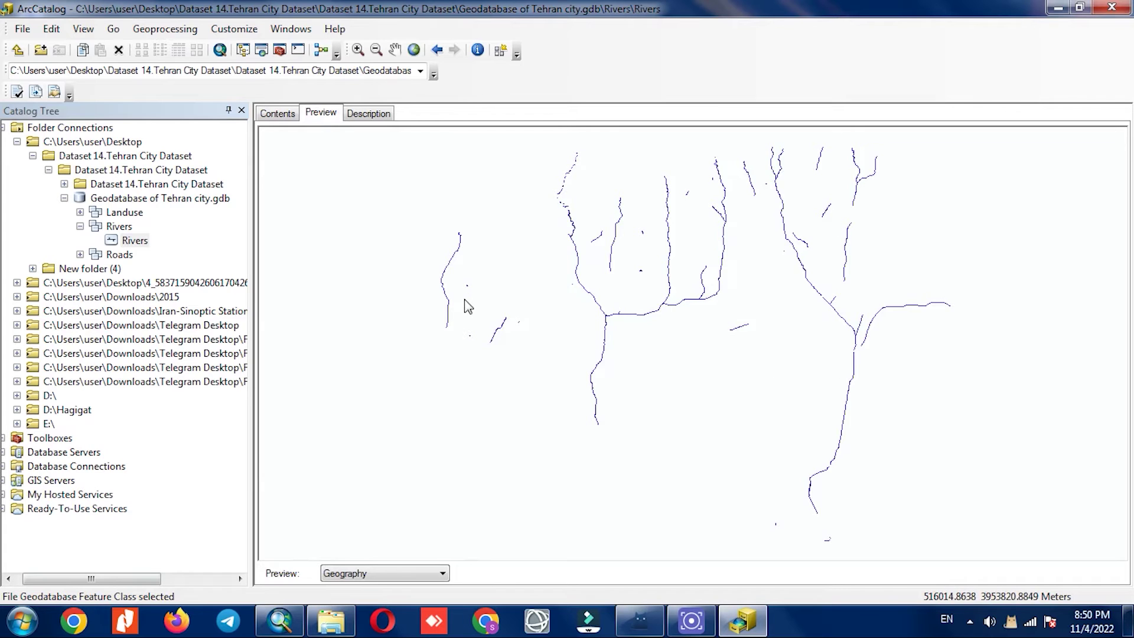
click(367, 114)
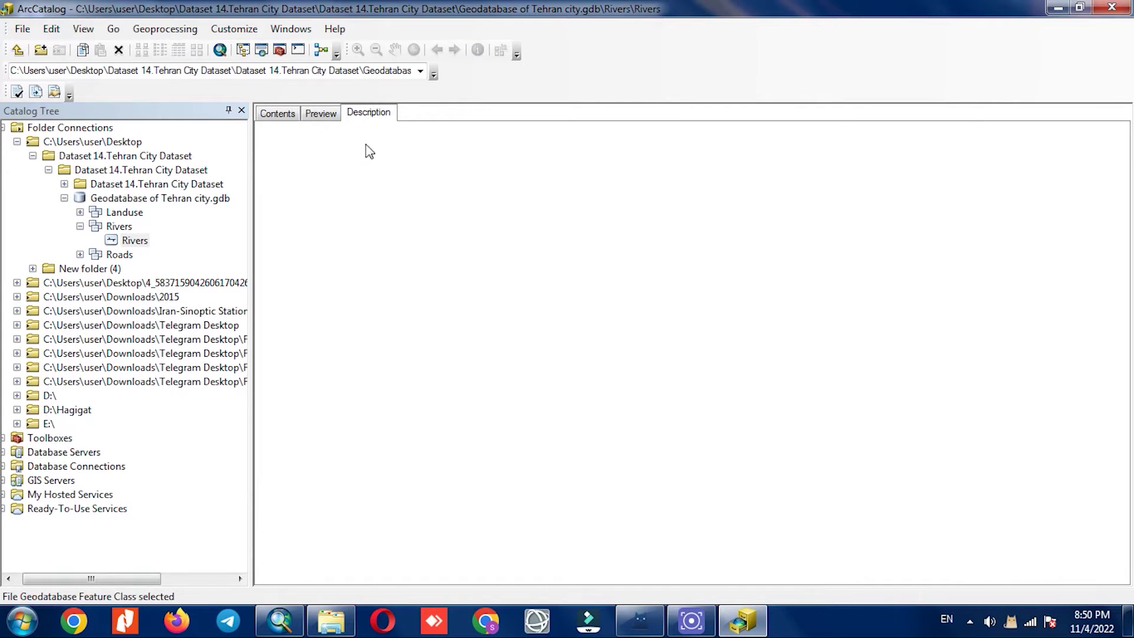
click(322, 113)
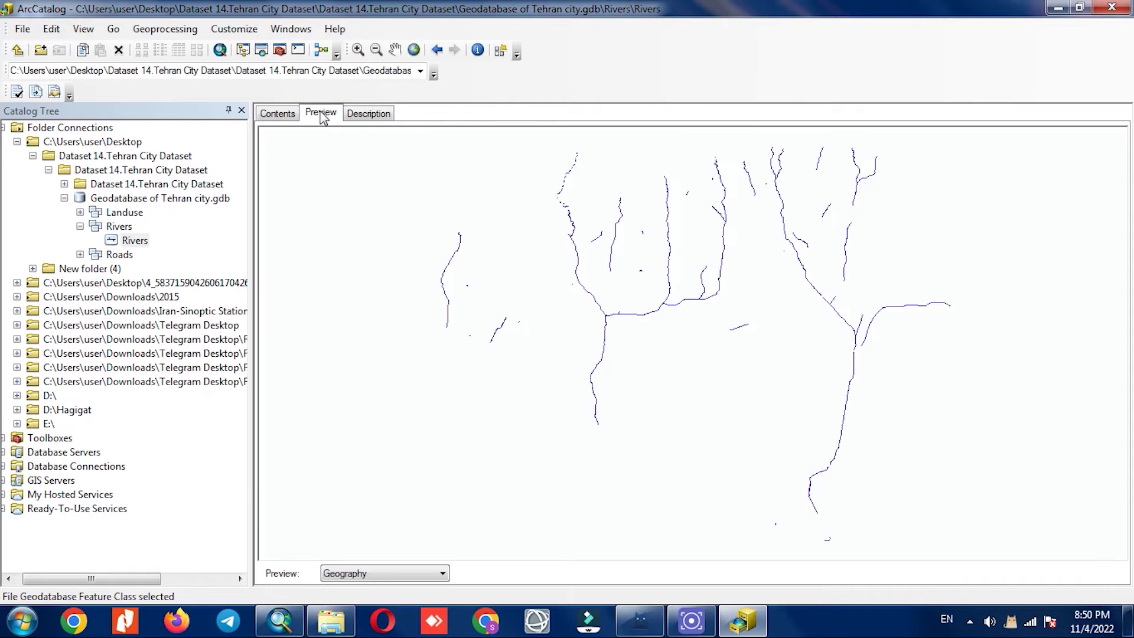
click(430, 573)
click(417, 588)
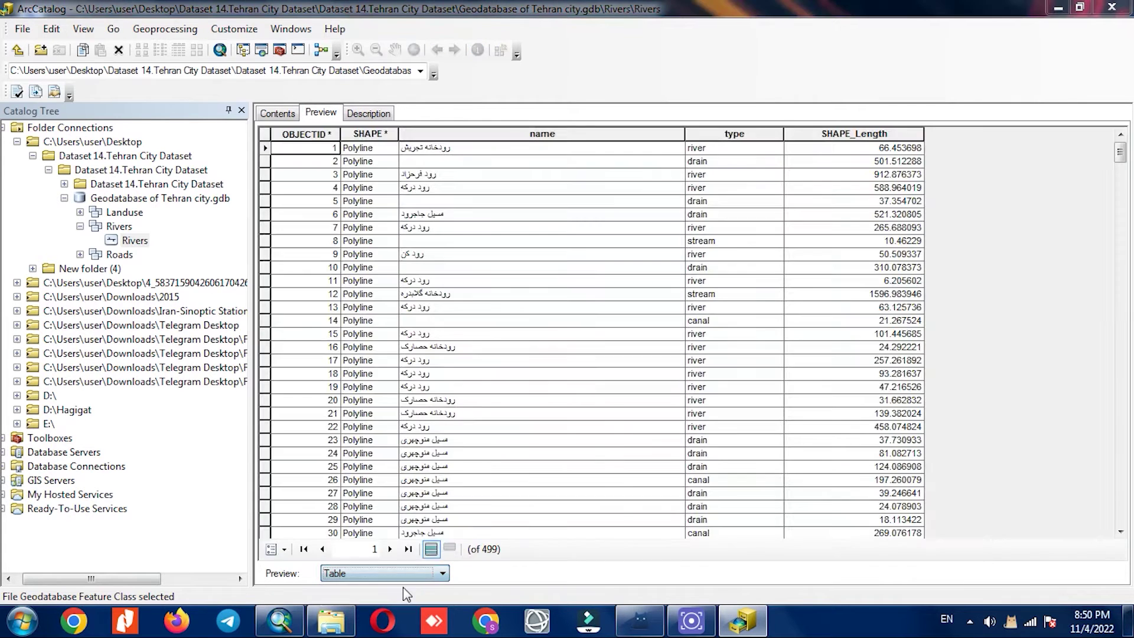
scroll(494, 339, down, 18)
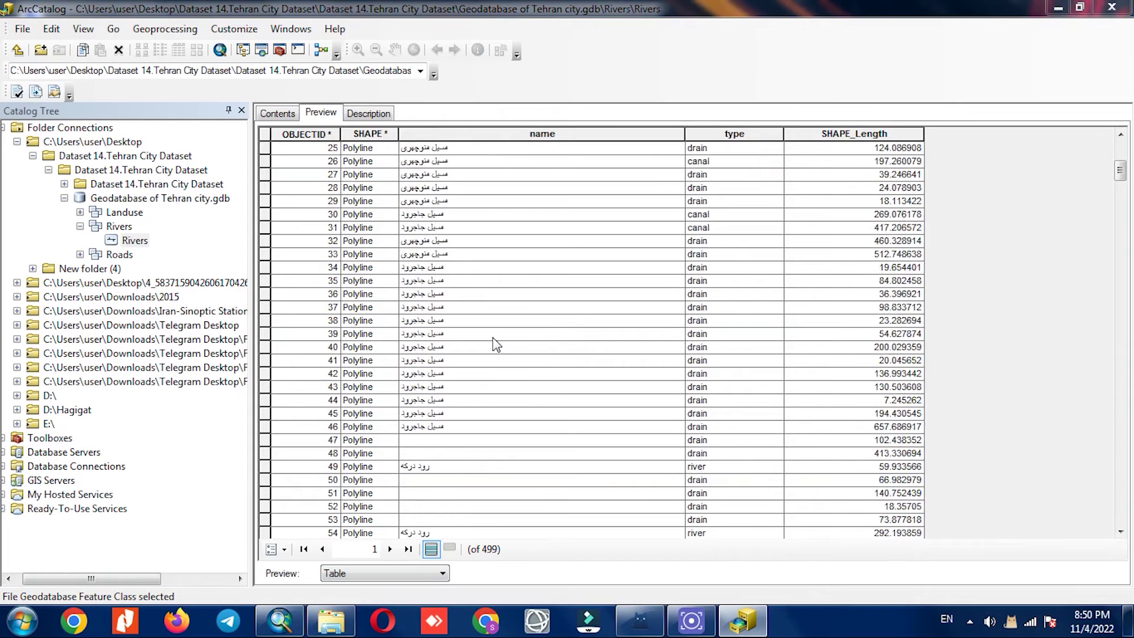
scroll(492, 338, down, 10)
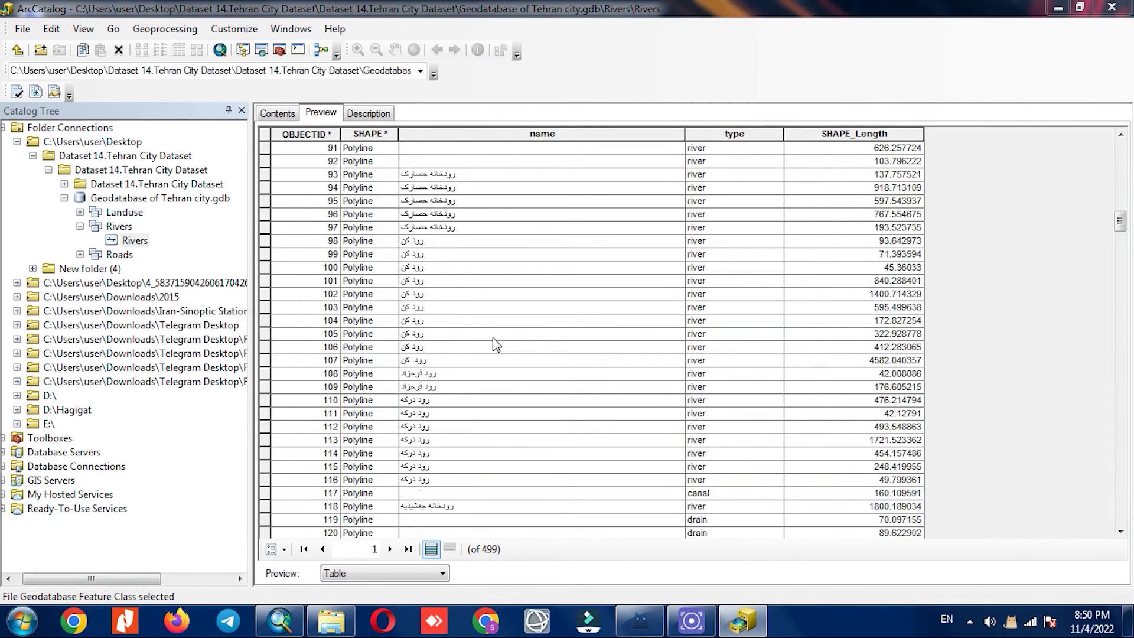
scroll(492, 338, up, 5)
scroll(492, 338, up, 5)
click(535, 137)
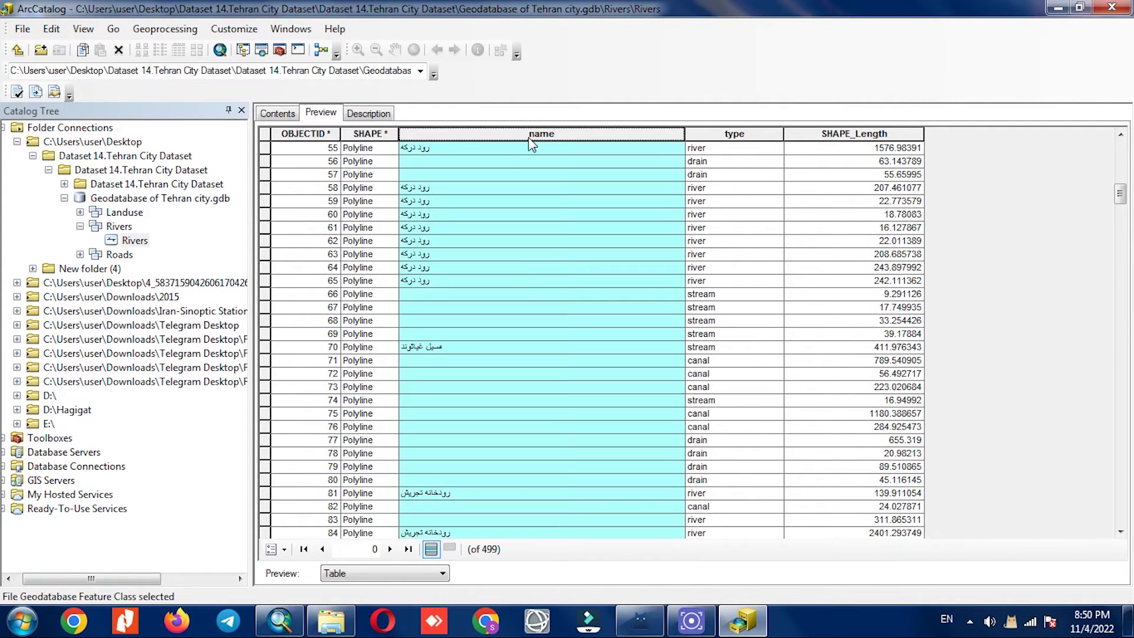
click(735, 135)
click(823, 133)
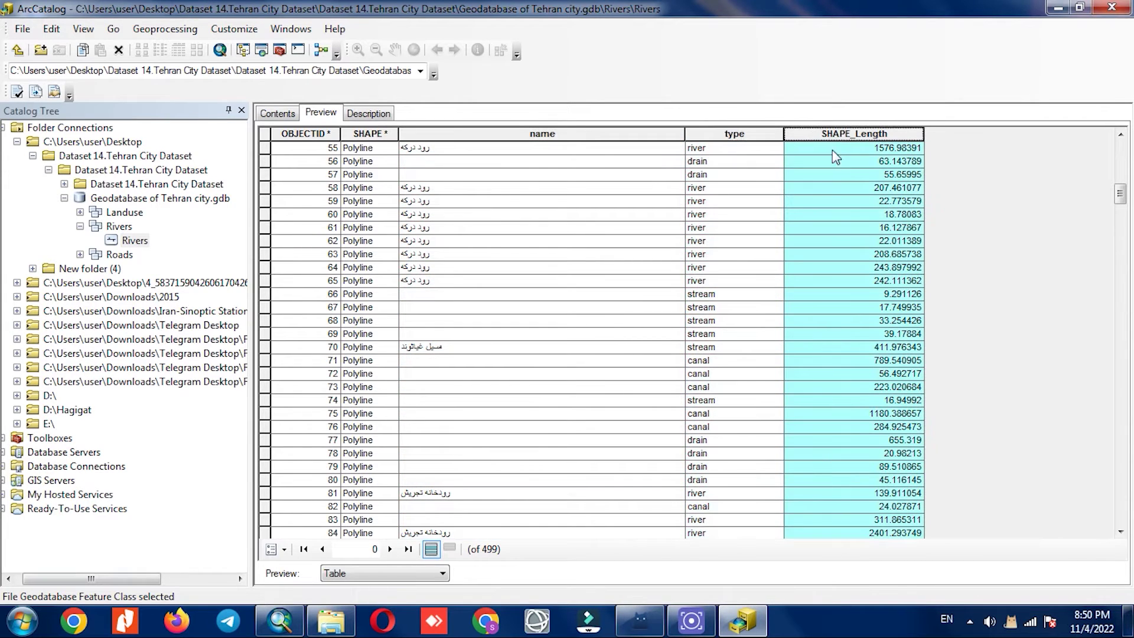
- Switch the Rivers preview back to Geography, examine the river lines, and return to the feature class's contents
click(346, 580)
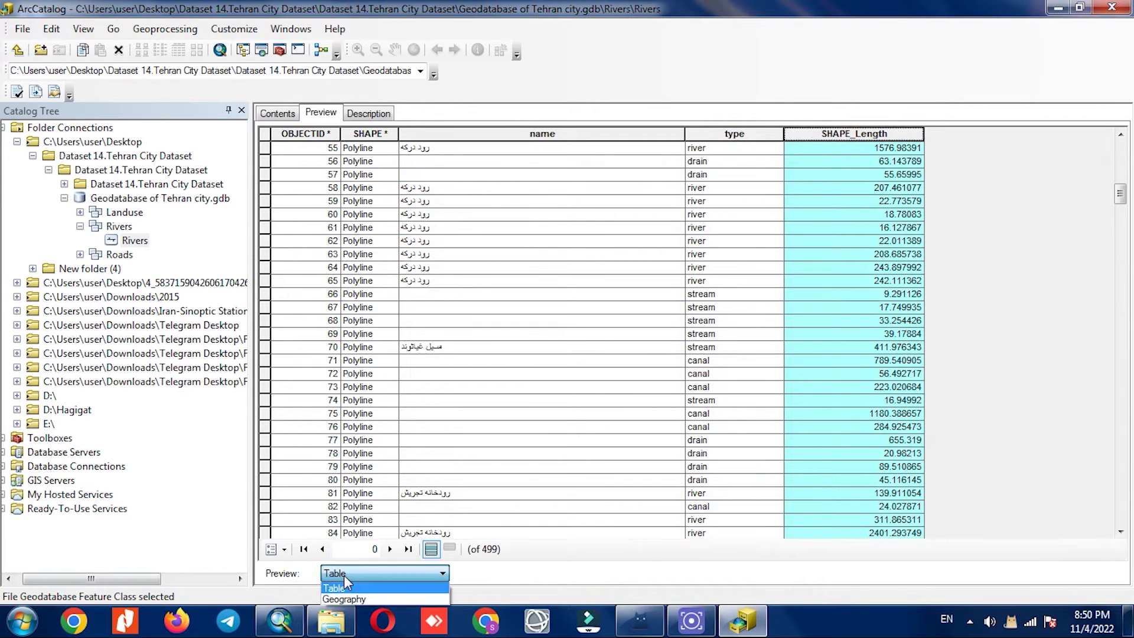
click(349, 598)
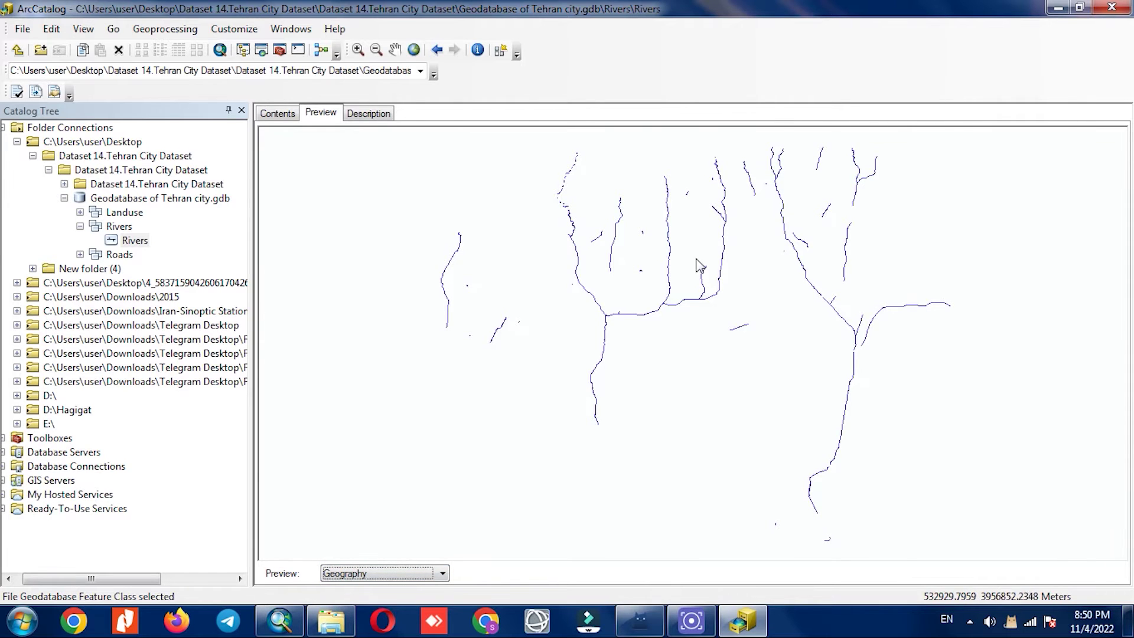
scroll(700, 271, up, 2)
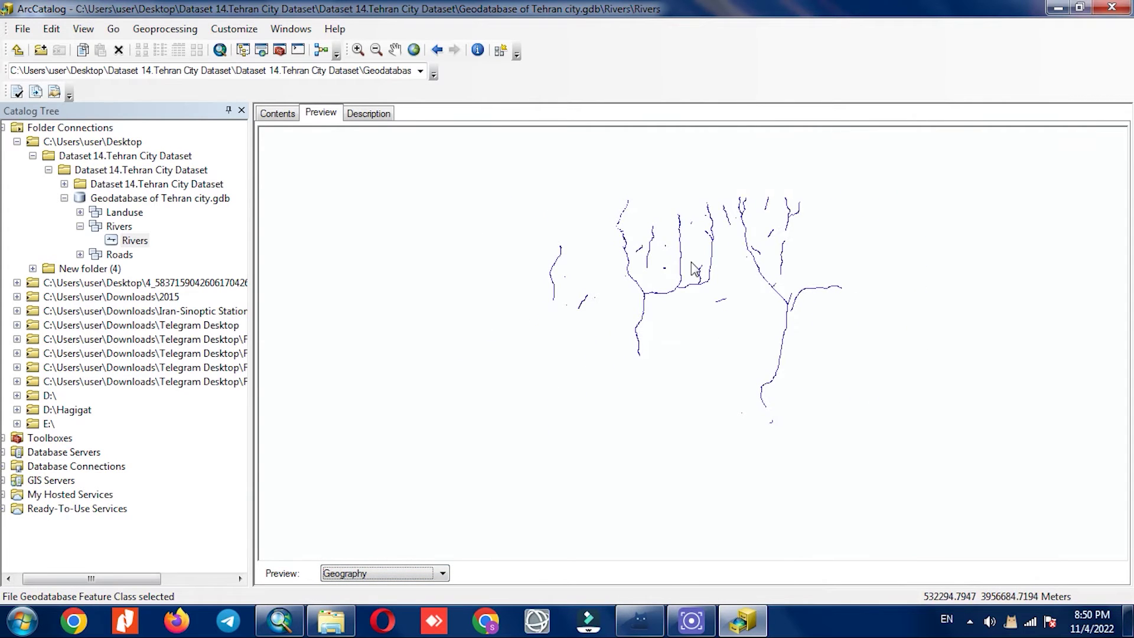
scroll(701, 271, down, 1)
scroll(701, 272, down, 1)
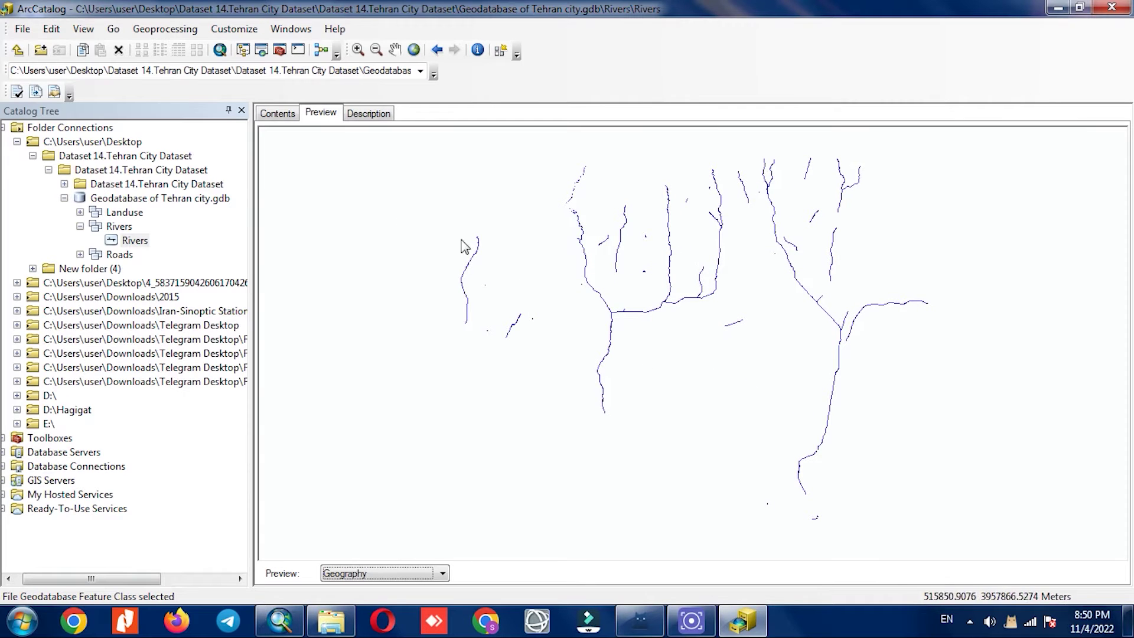
click(281, 119)
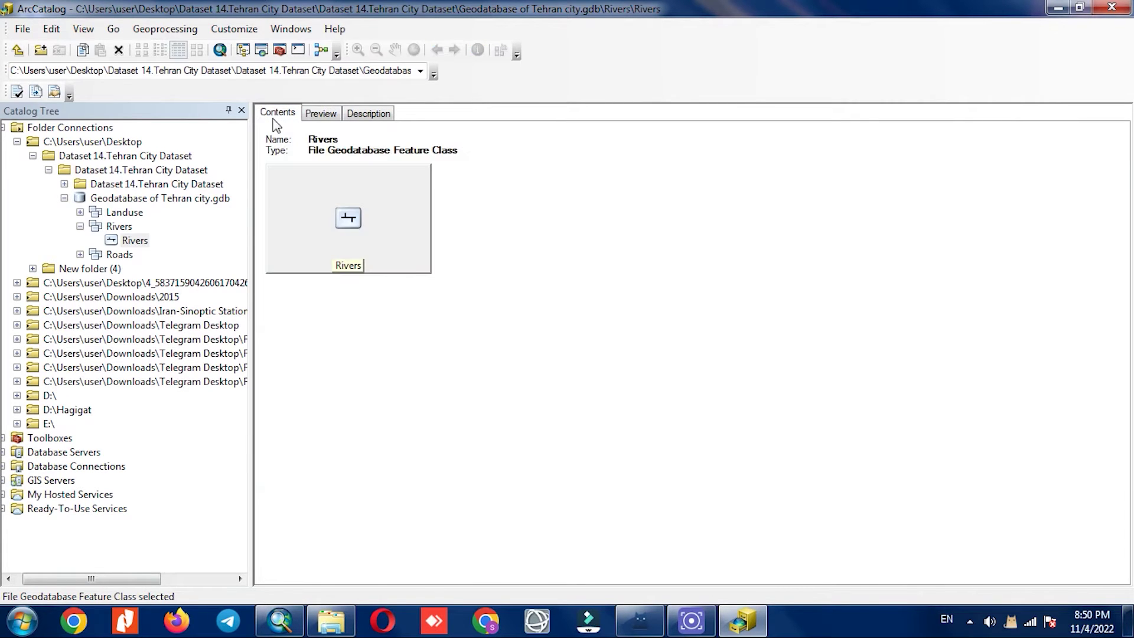
- Set up a new line feature class named WCL in the Rivers dataset with the Default configuration keyword, continuing to the field definitions
click(124, 228)
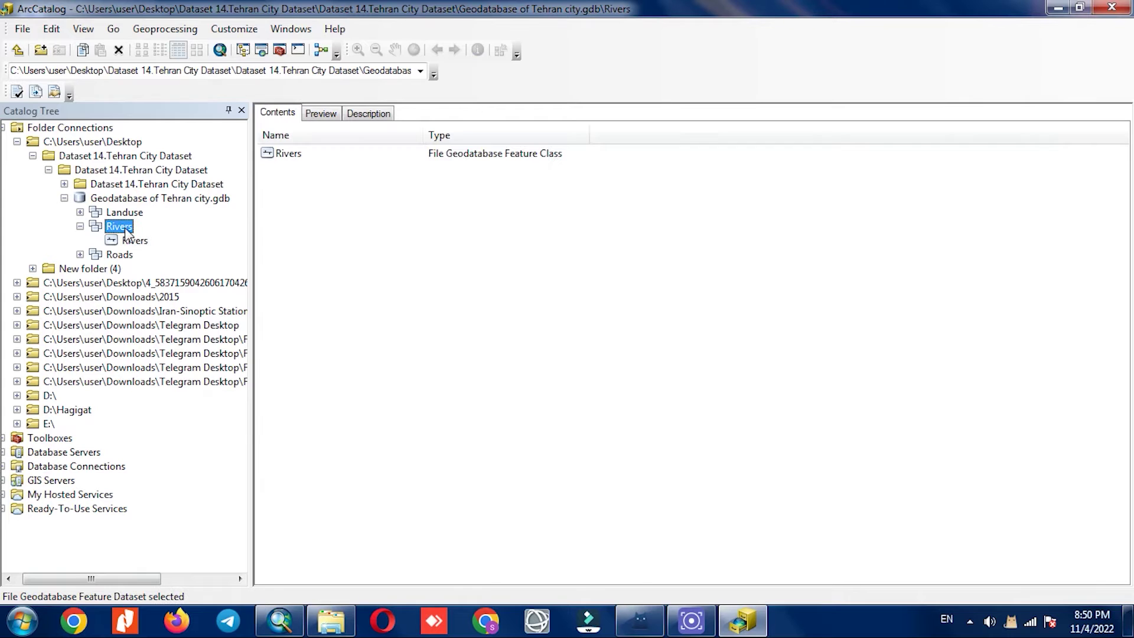
right_click(126, 230)
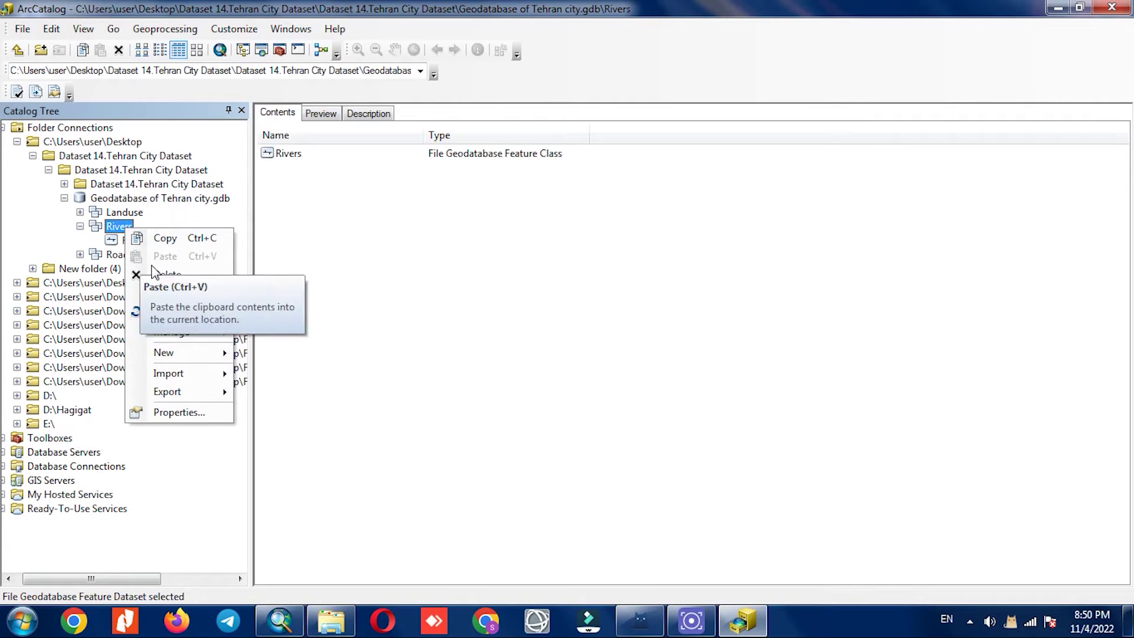
mouse_move(184, 354)
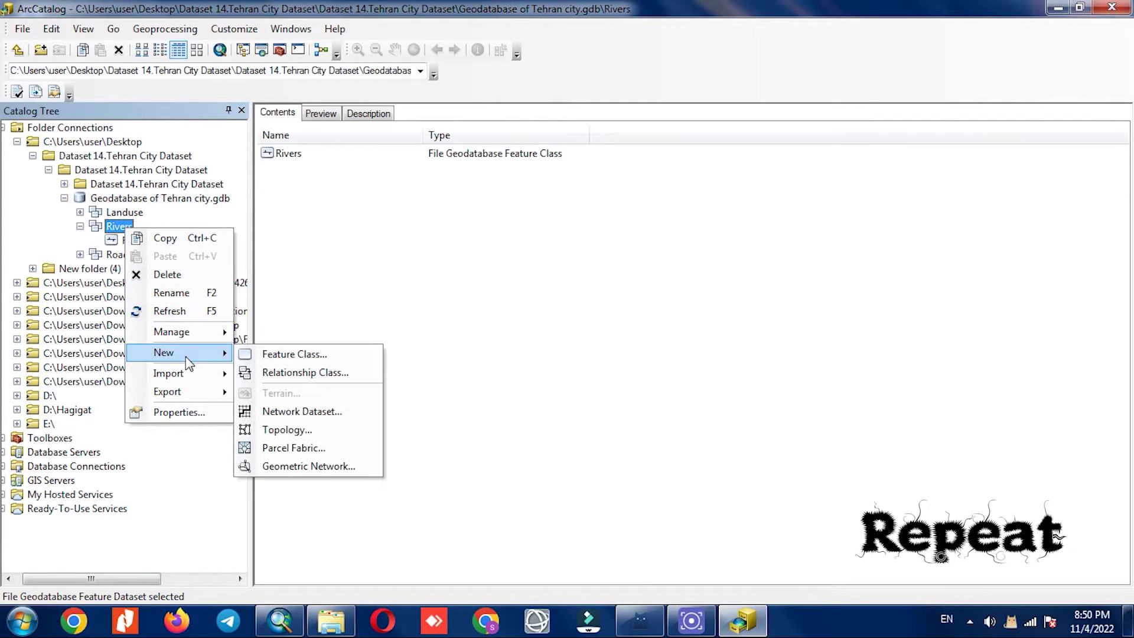
click(306, 355)
click(331, 620)
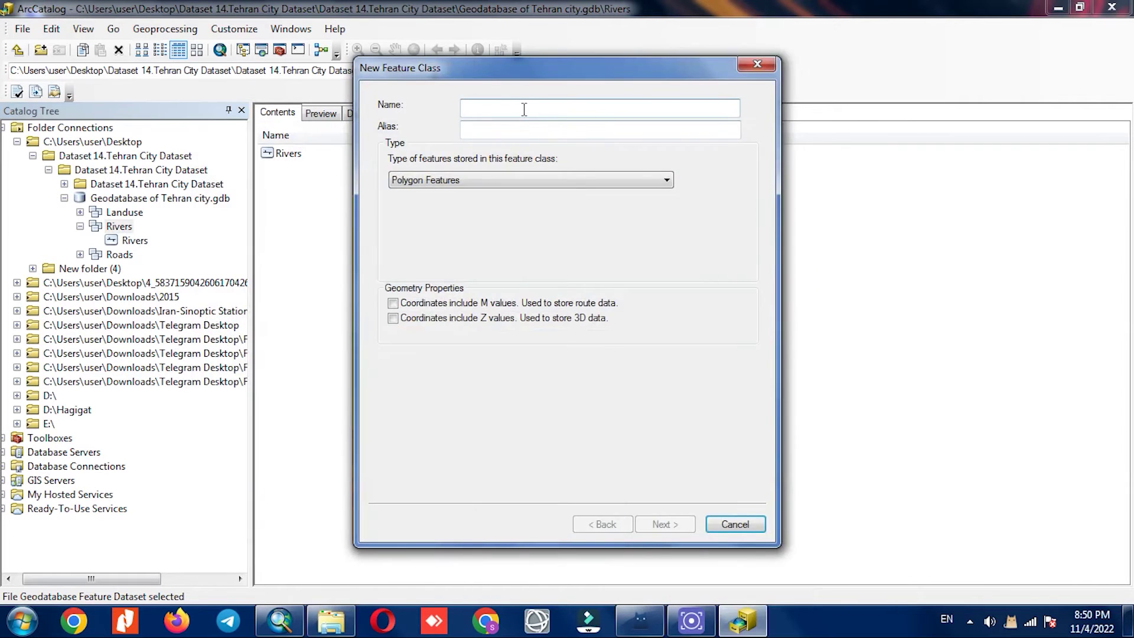
text(WC)
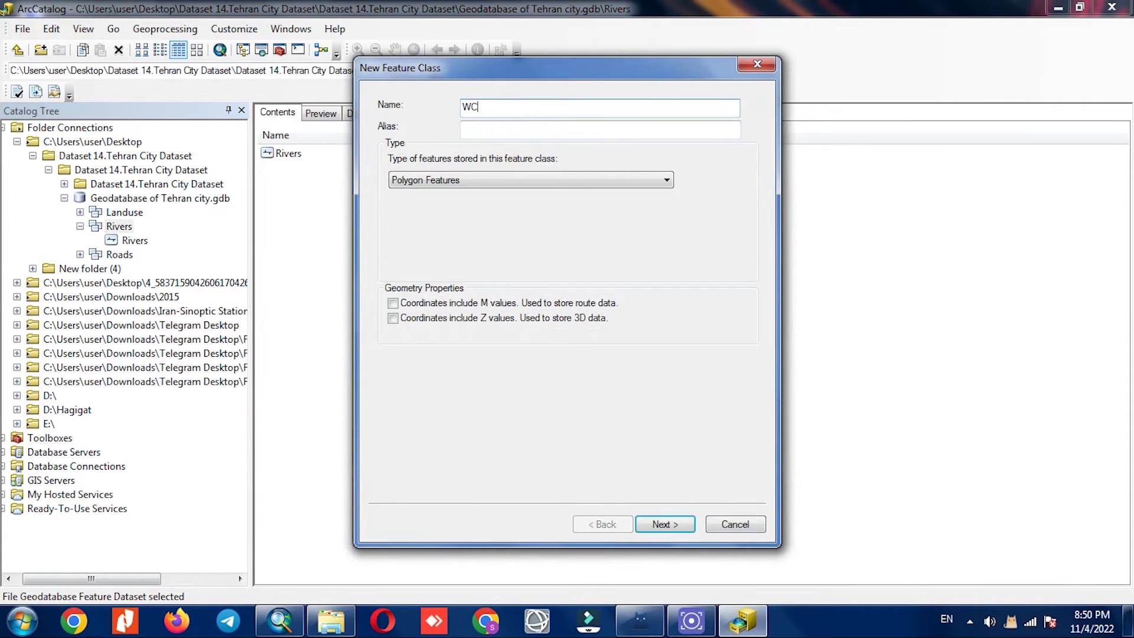
text(L)
click(458, 179)
click(440, 207)
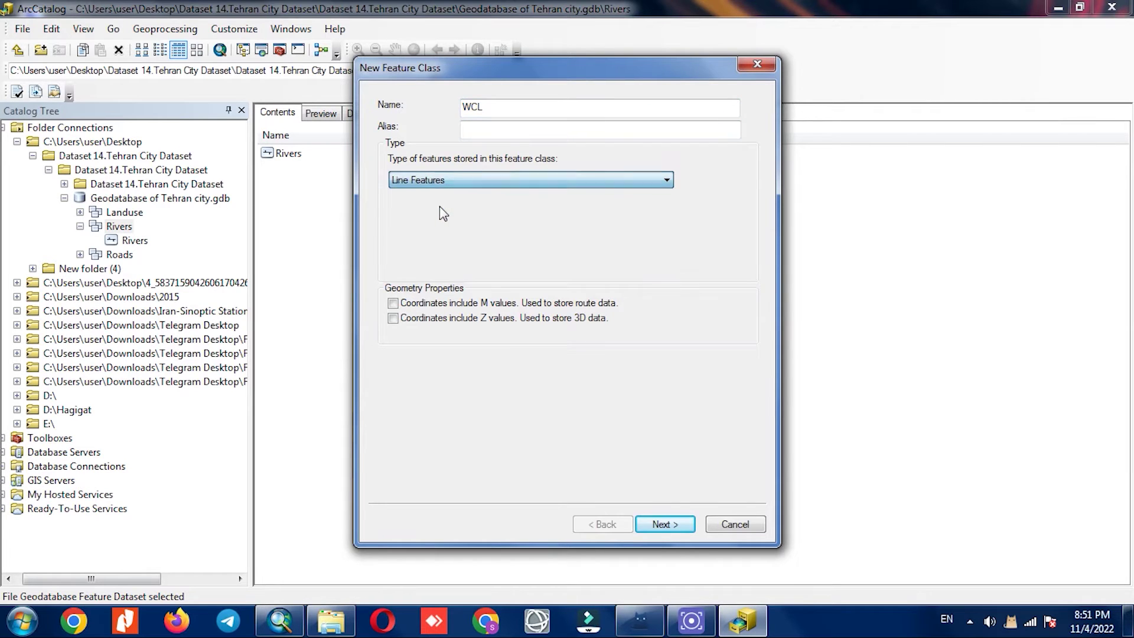
click(664, 524)
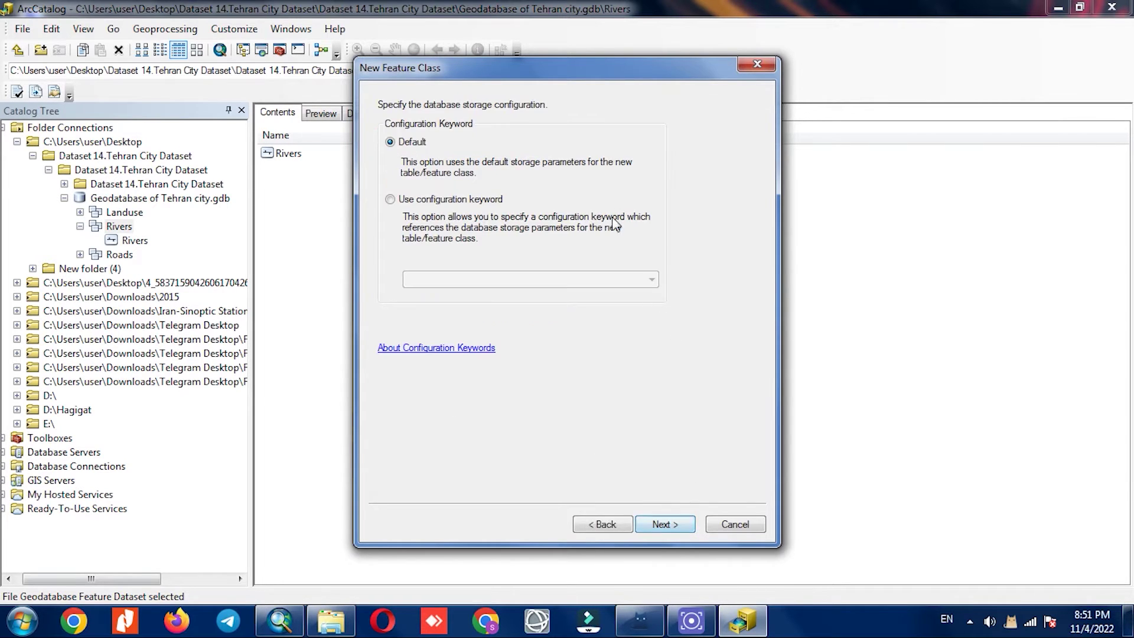
click(674, 525)
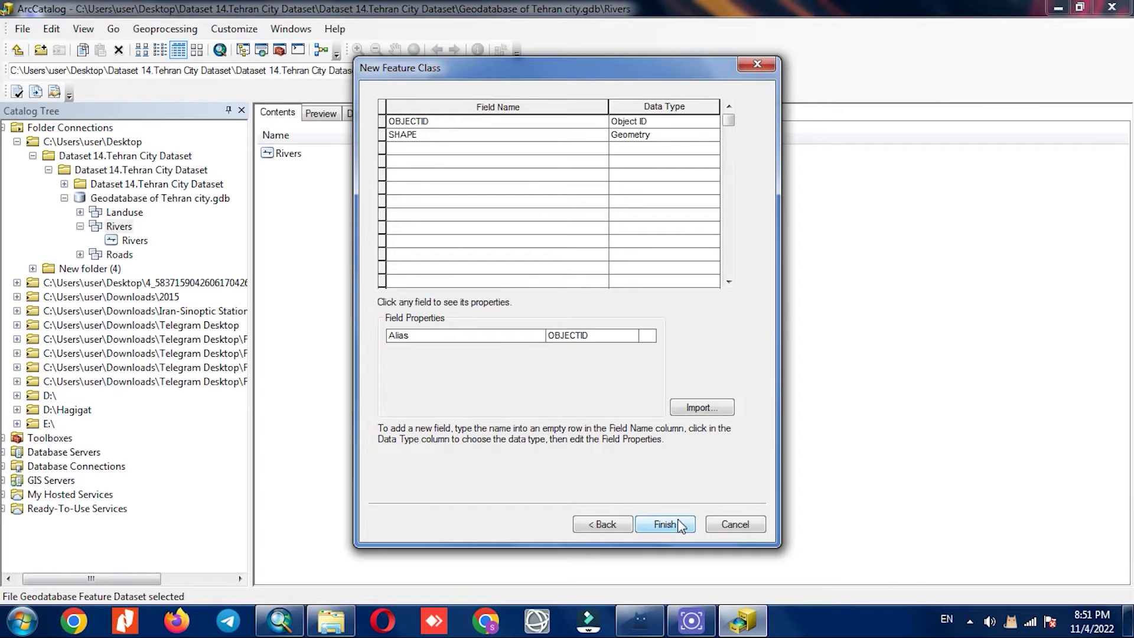
- Import the field definitions from Water_Channel_Lines.shp in the Water Channel Lines folder and finish creating the WCL feature class
click(710, 406)
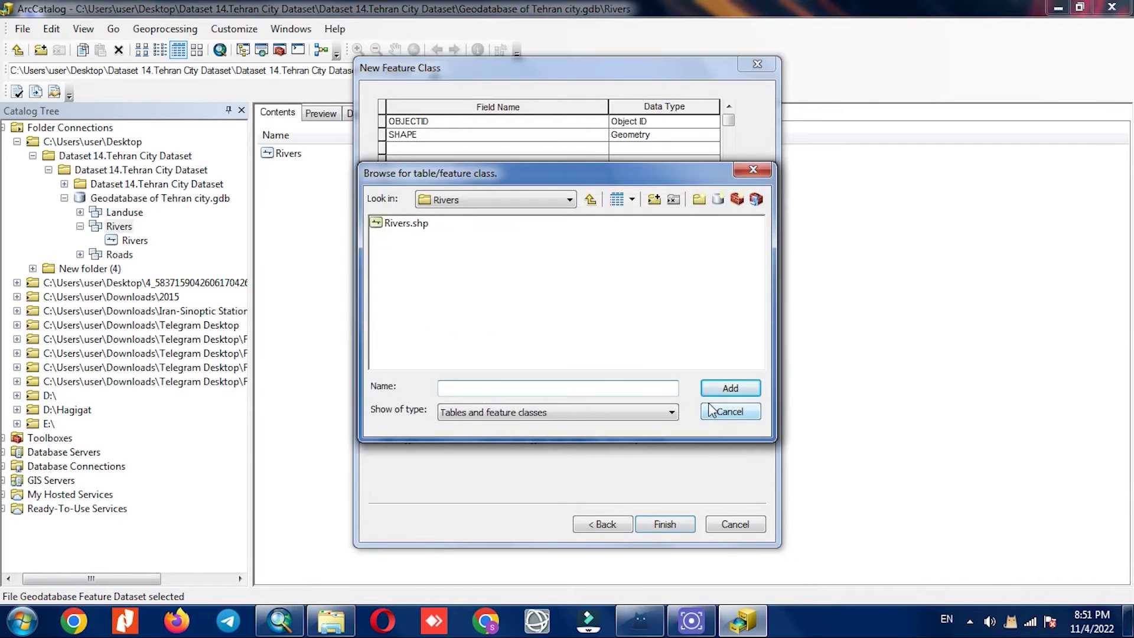
click(590, 199)
double_click(414, 237)
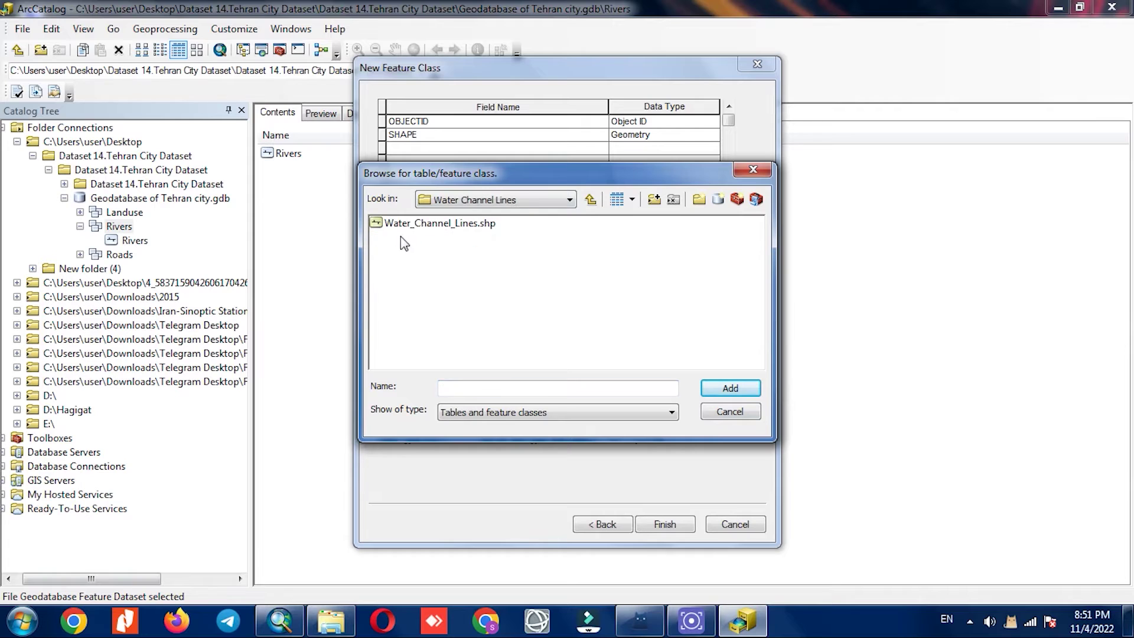
click(393, 225)
click(721, 384)
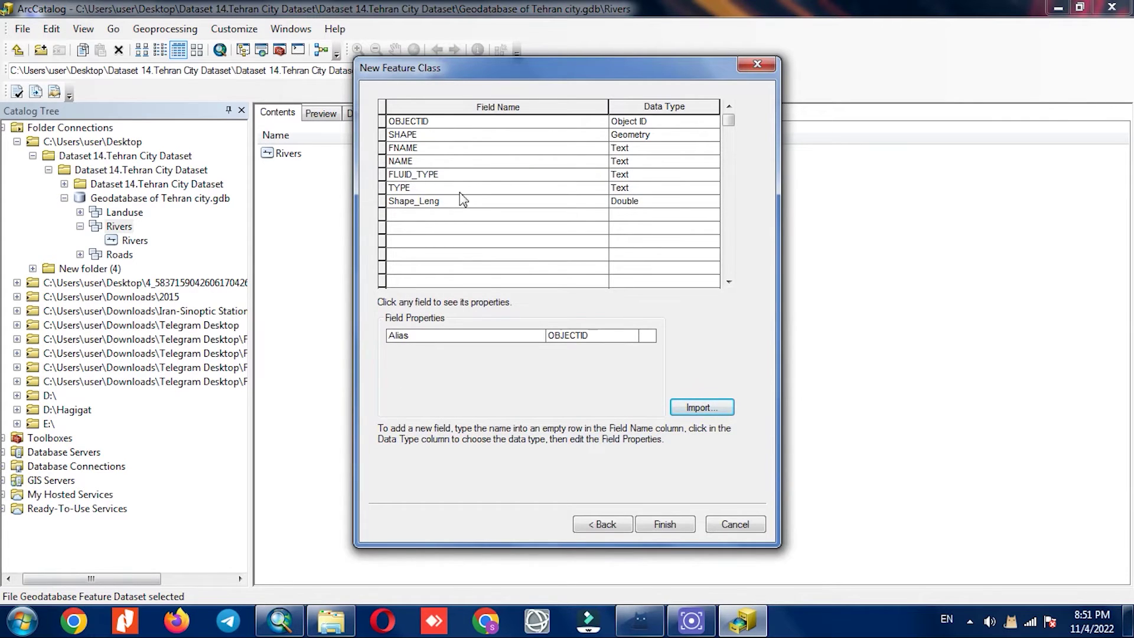
click(665, 525)
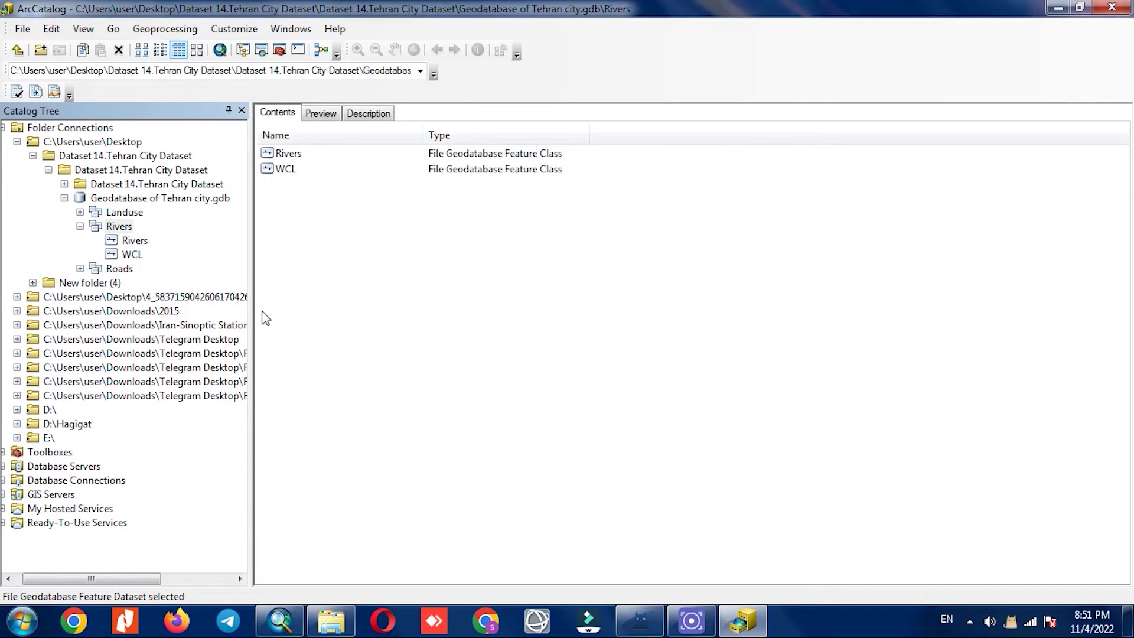
- Start loading data into the WCL feature class and add Water_Channel_Lines.shp to the list of source data
click(125, 255)
right_click(124, 257)
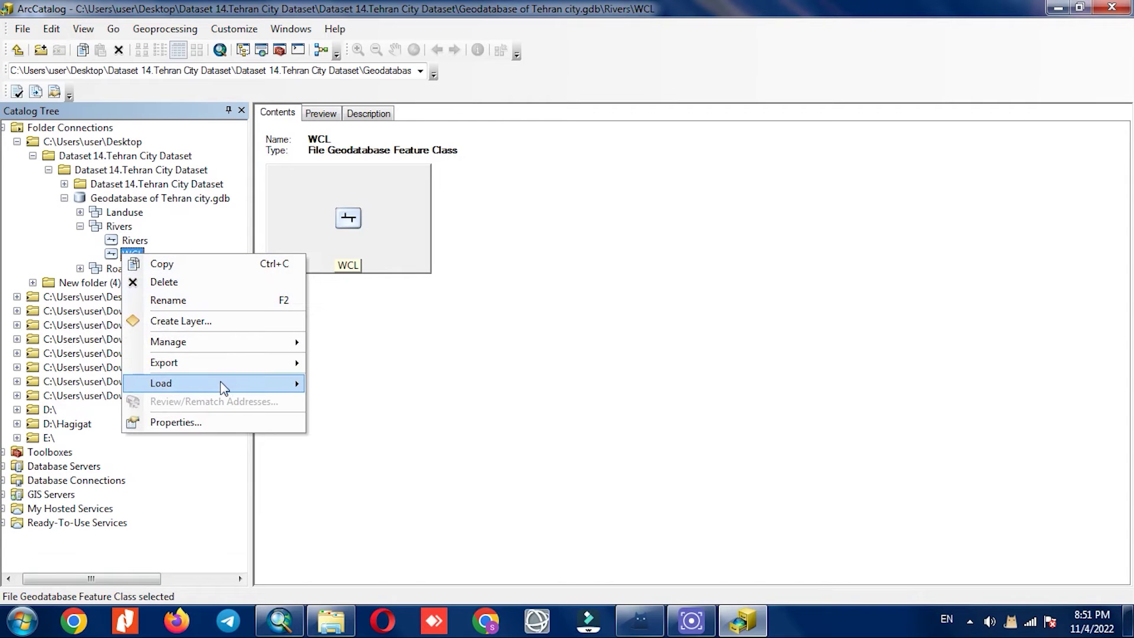
mouse_move(223, 385)
click(381, 384)
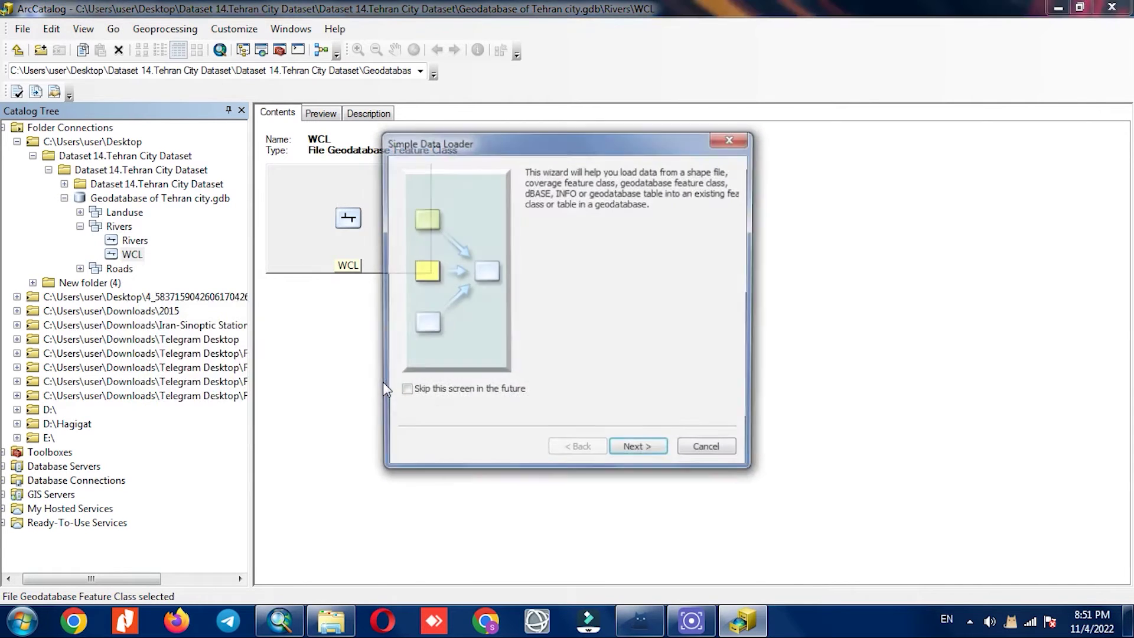
click(631, 453)
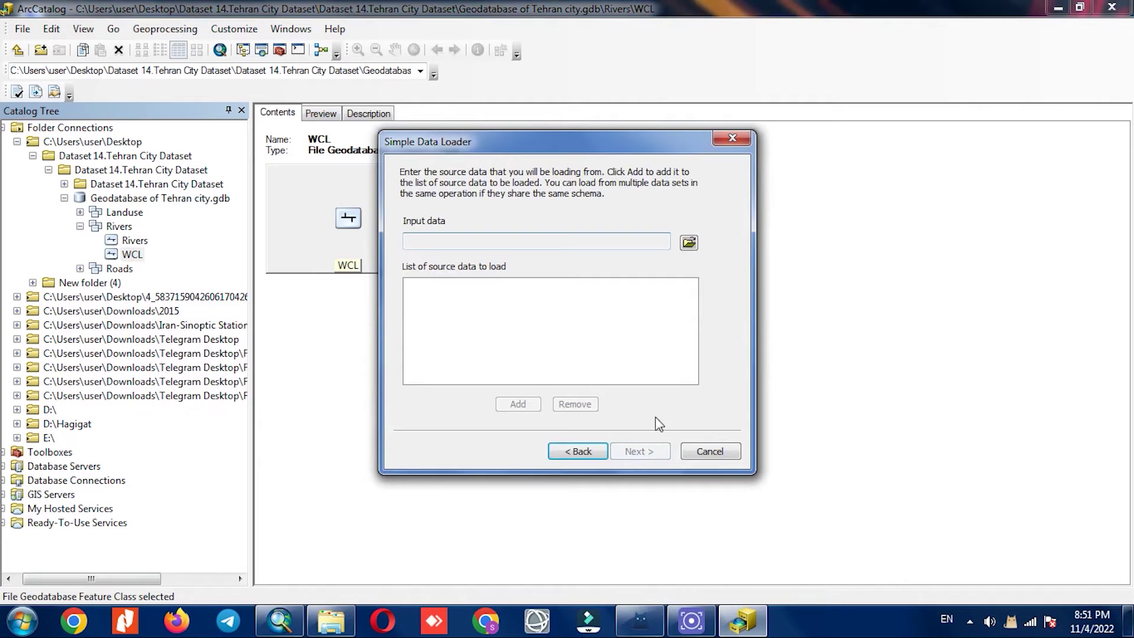
click(689, 242)
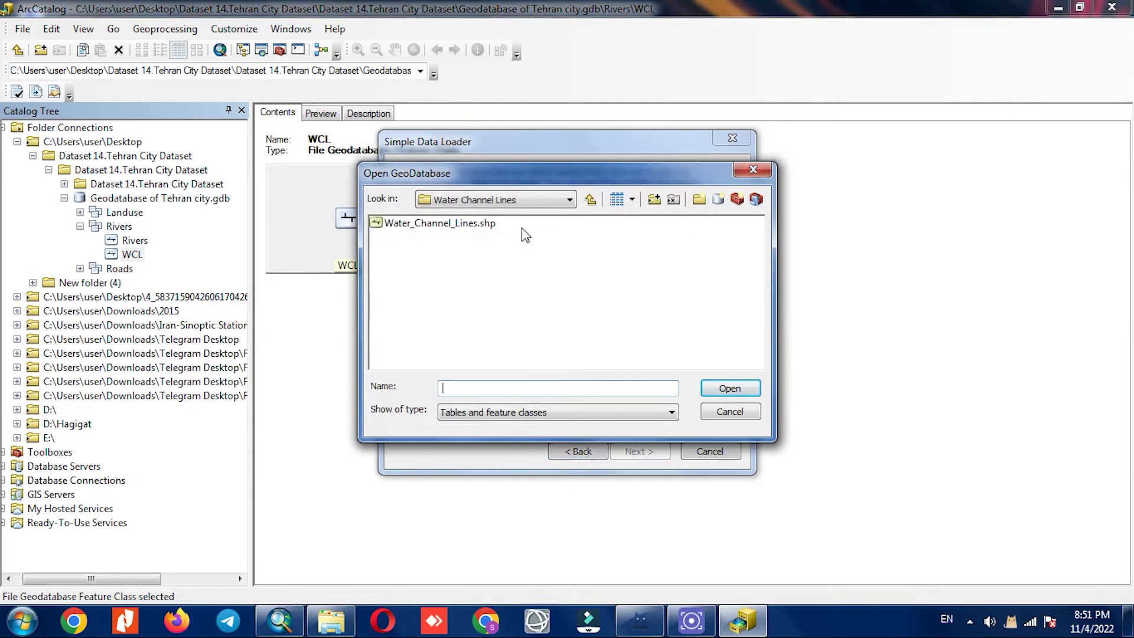
click(476, 229)
click(717, 392)
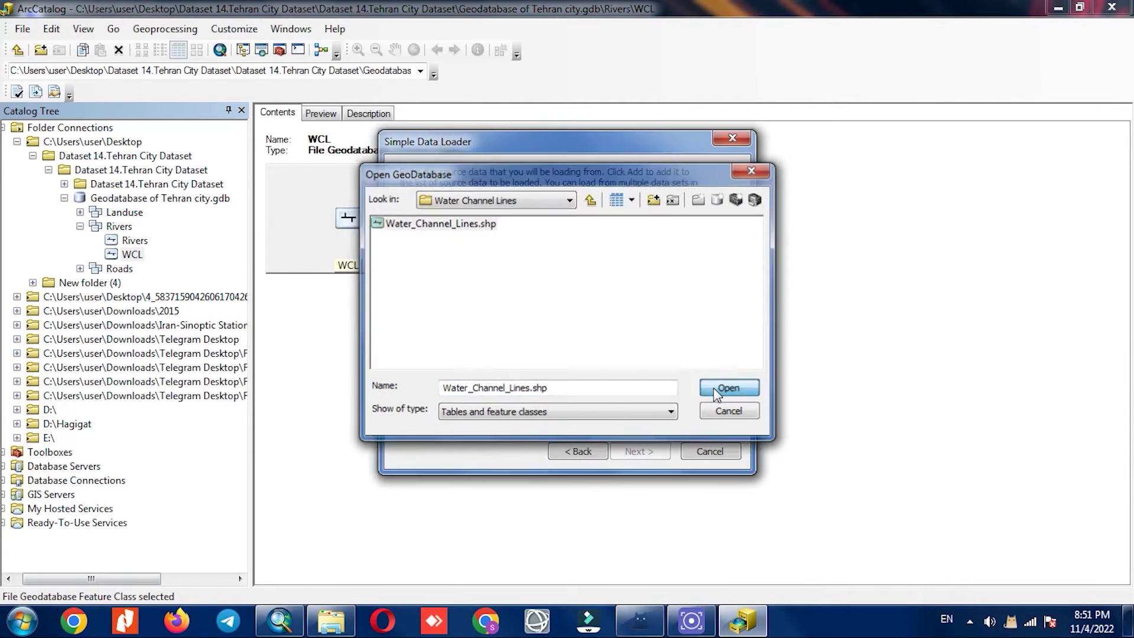
click(518, 407)
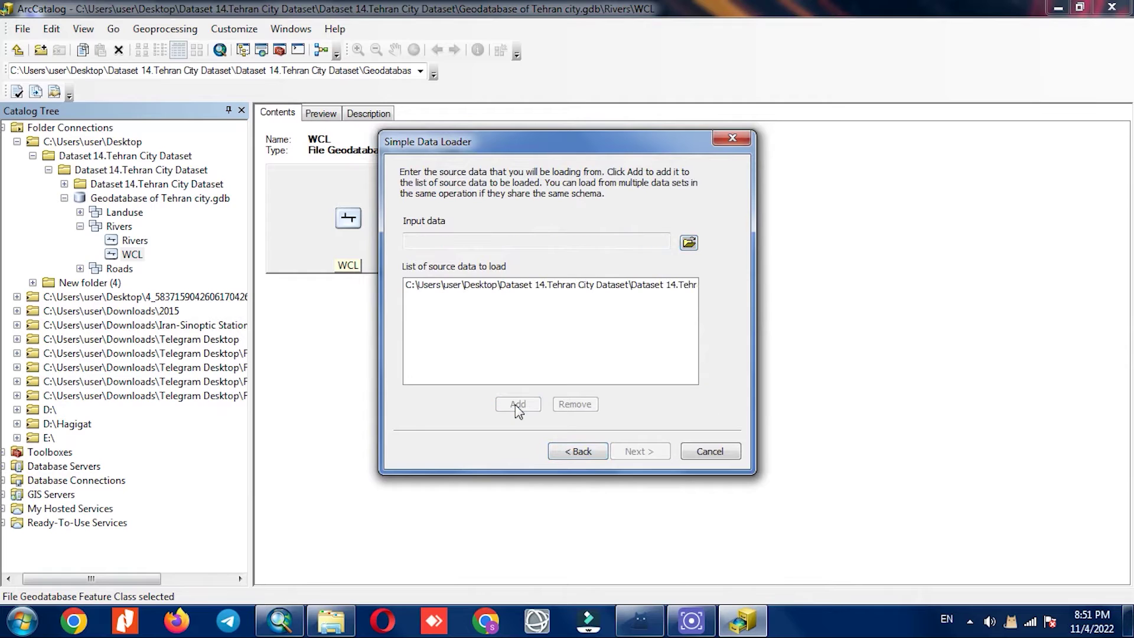
- Load the source data into WCL, keeping the matched FNAME, NAME, FLUID_TYPE, TYPE and Shape_Leng fields
click(636, 458)
click(636, 458)
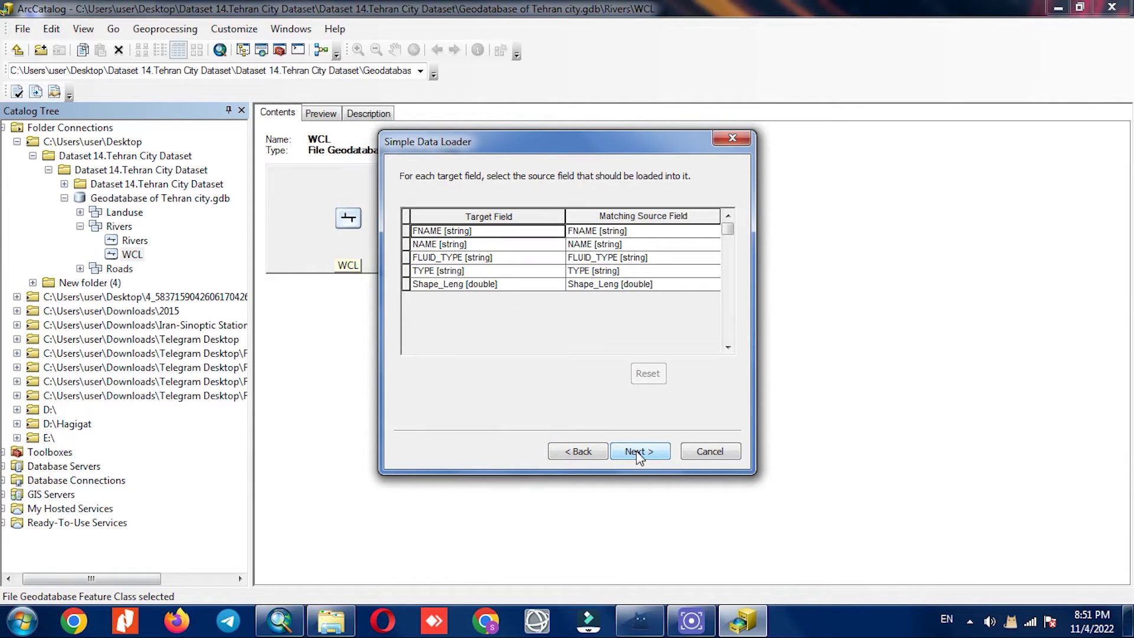
click(638, 458)
click(638, 458)
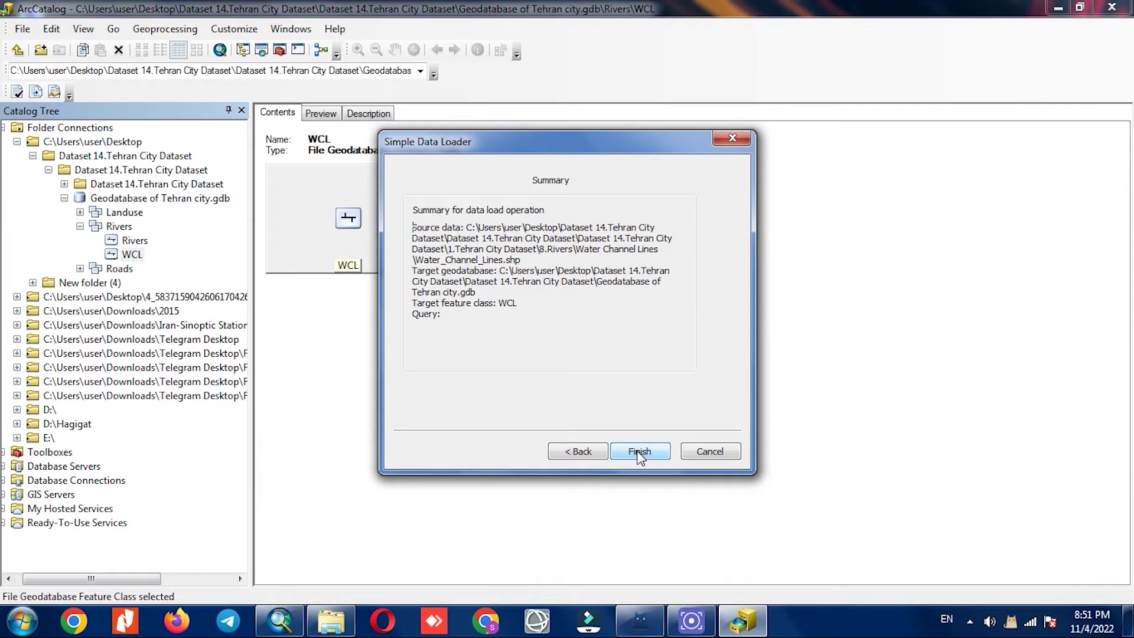
click(640, 452)
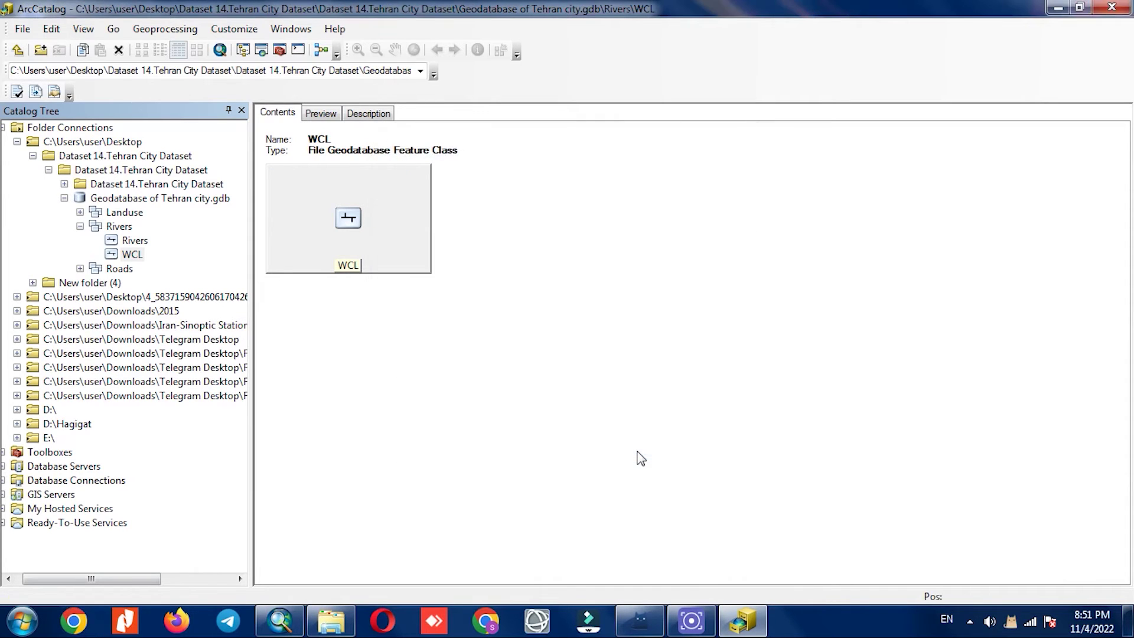
- Preview the geography of the WCL feature class and compare its lines with those of the Rivers feature class
click(325, 115)
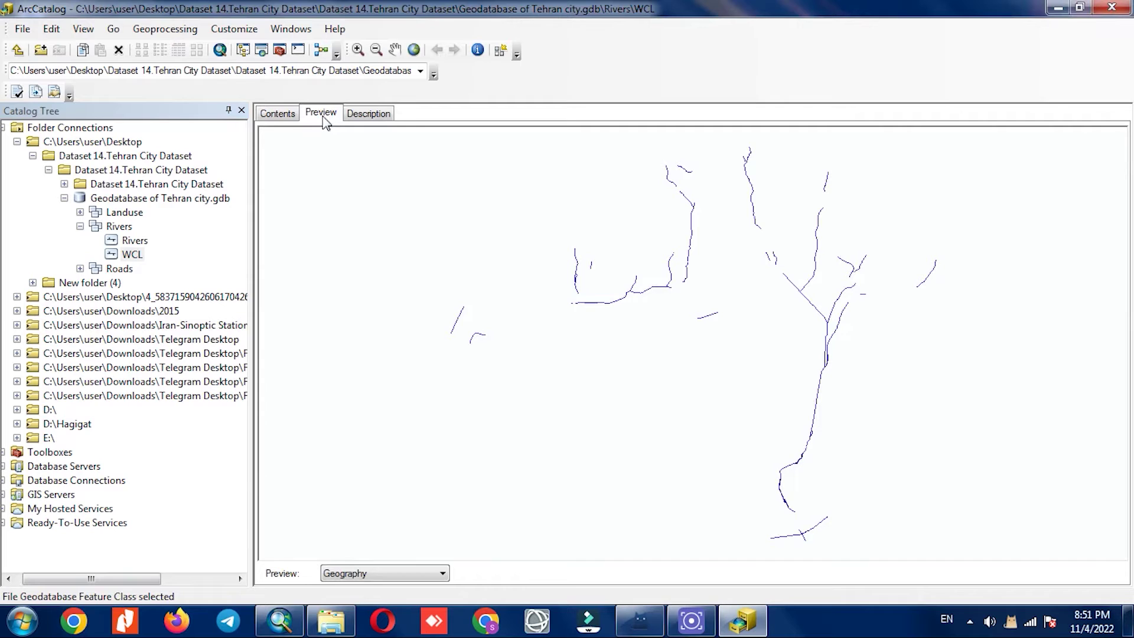
click(134, 244)
click(132, 253)
click(135, 243)
click(134, 253)
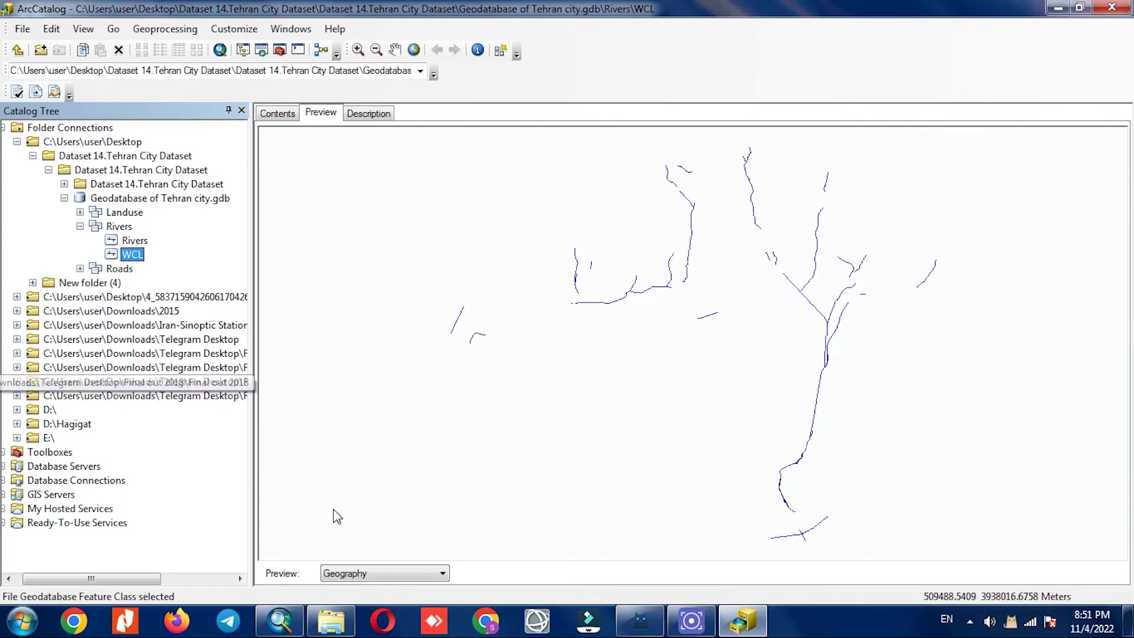
- Examine the WCL attribute table, and return to the contents view of the Rivers and WCL feature classes
click(361, 573)
click(367, 590)
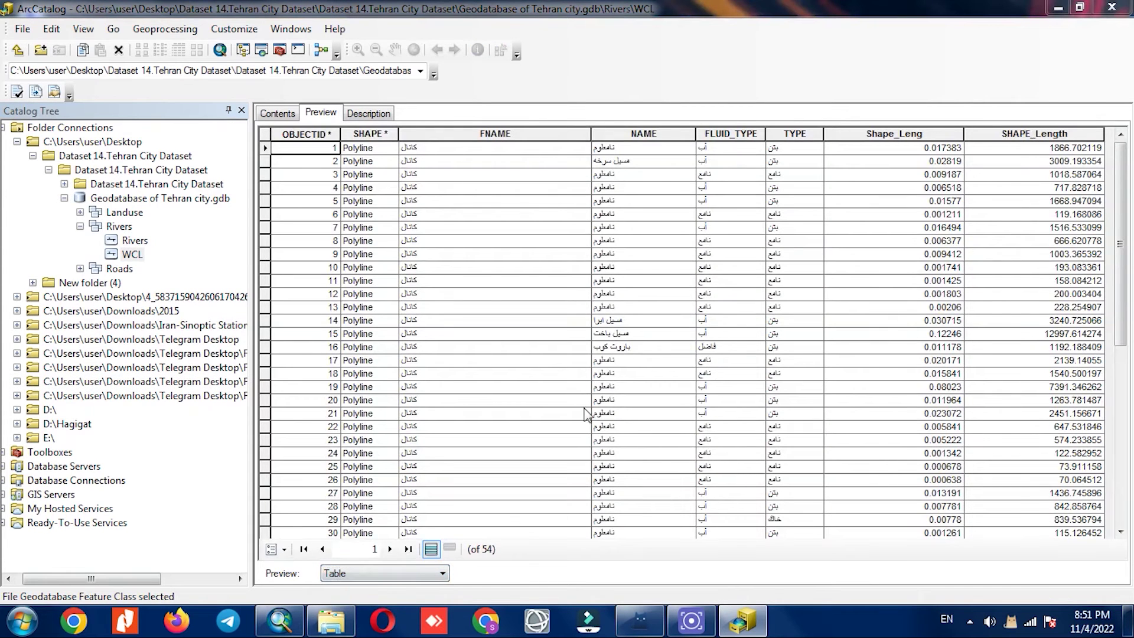
scroll(594, 417, down, 6)
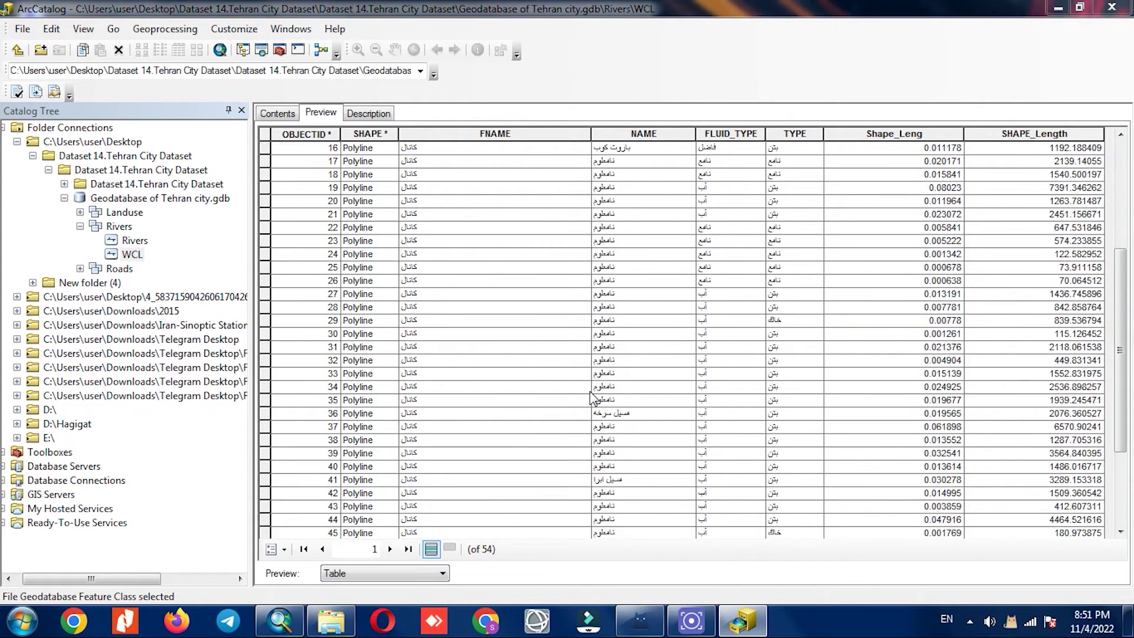
scroll(595, 401, up, 7)
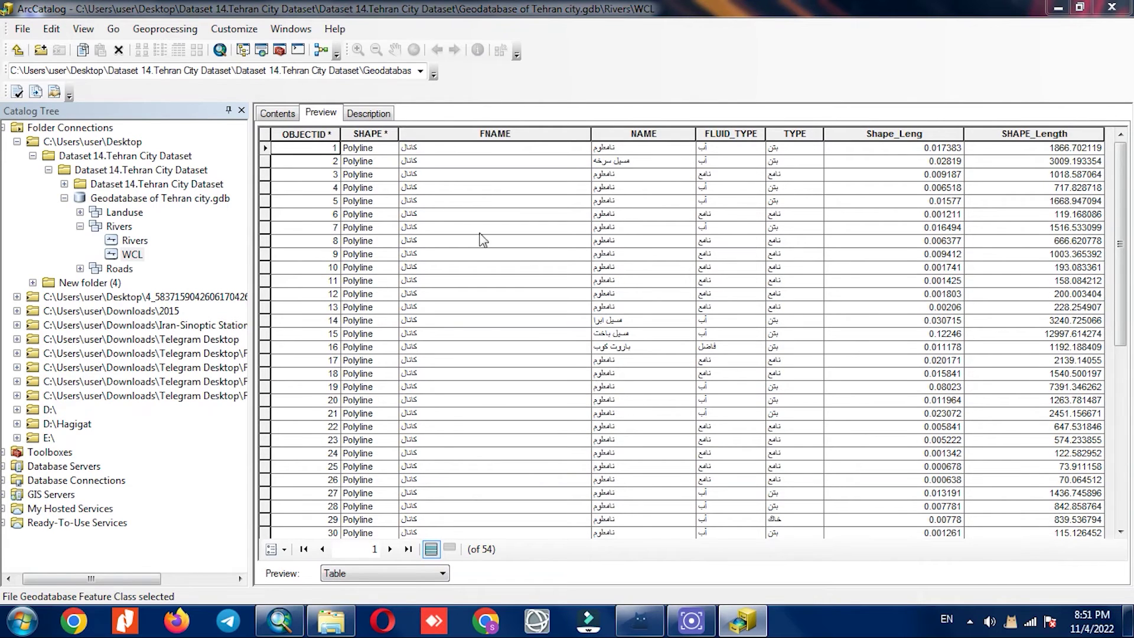
click(285, 115)
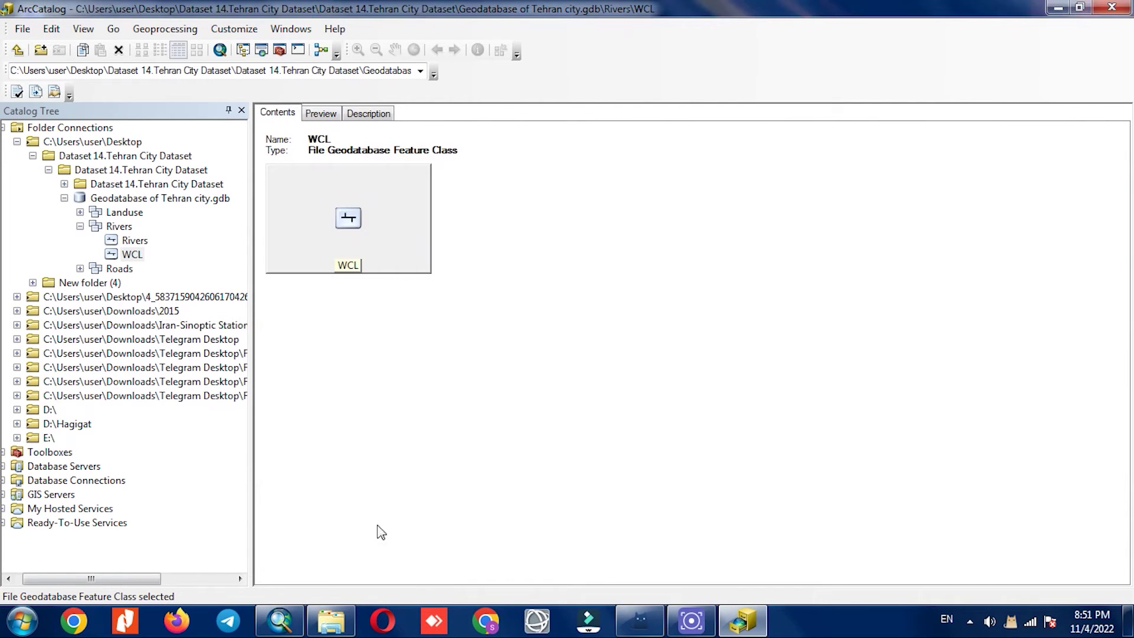
click(137, 242)
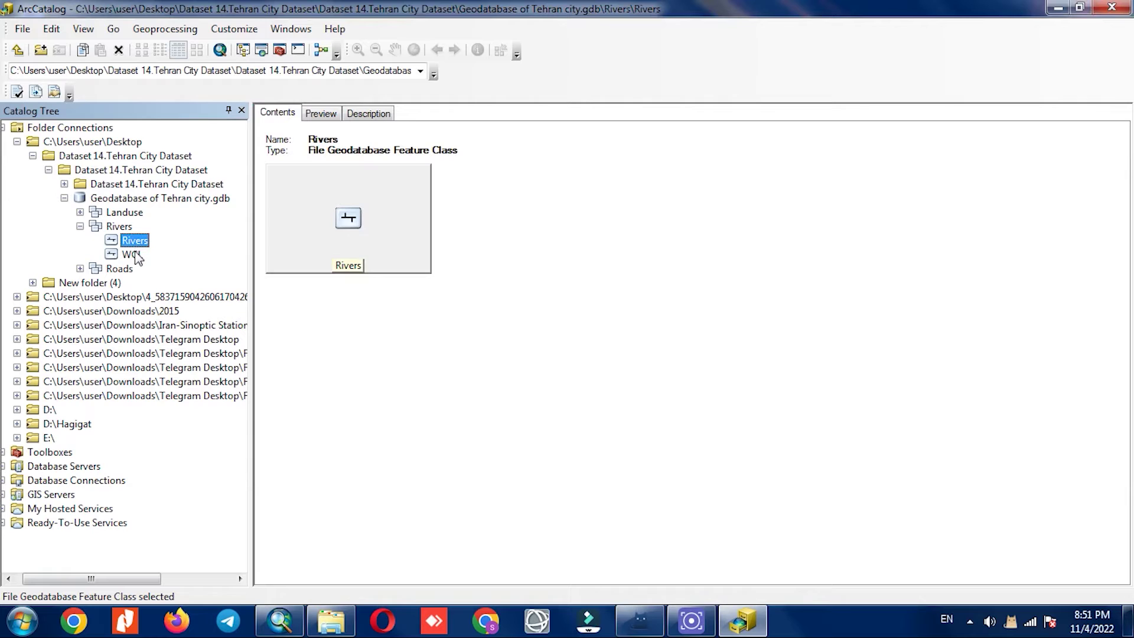
click(132, 255)
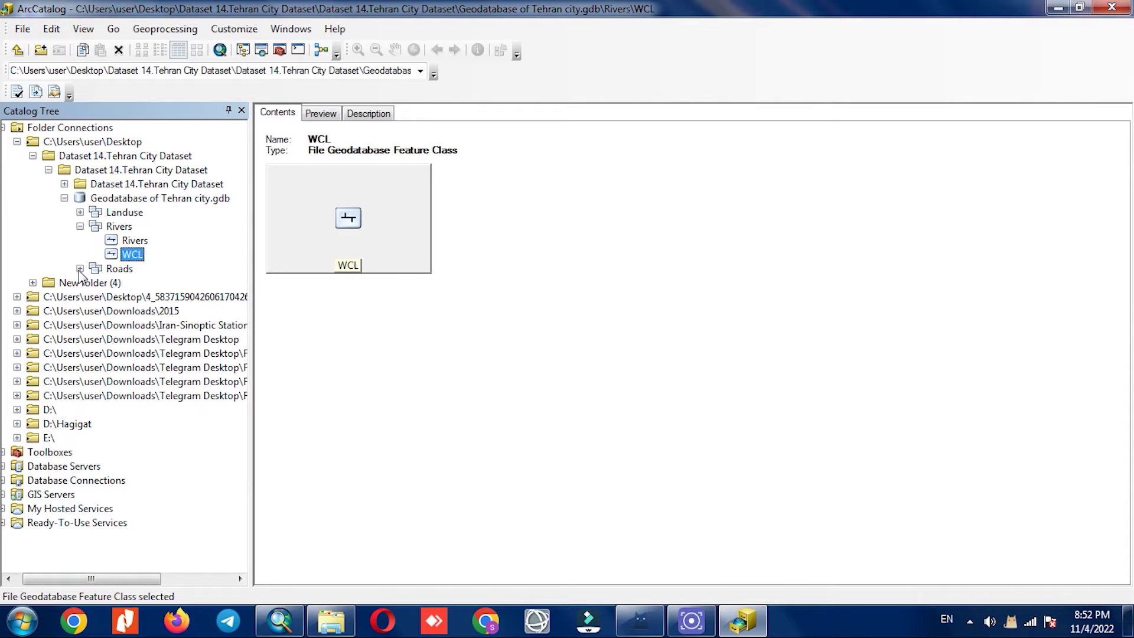
- Start a new feature class in the Roads dataset and check the subfolders of the 7.Roads source folder in Windows Explorer
click(117, 270)
right_click(117, 271)
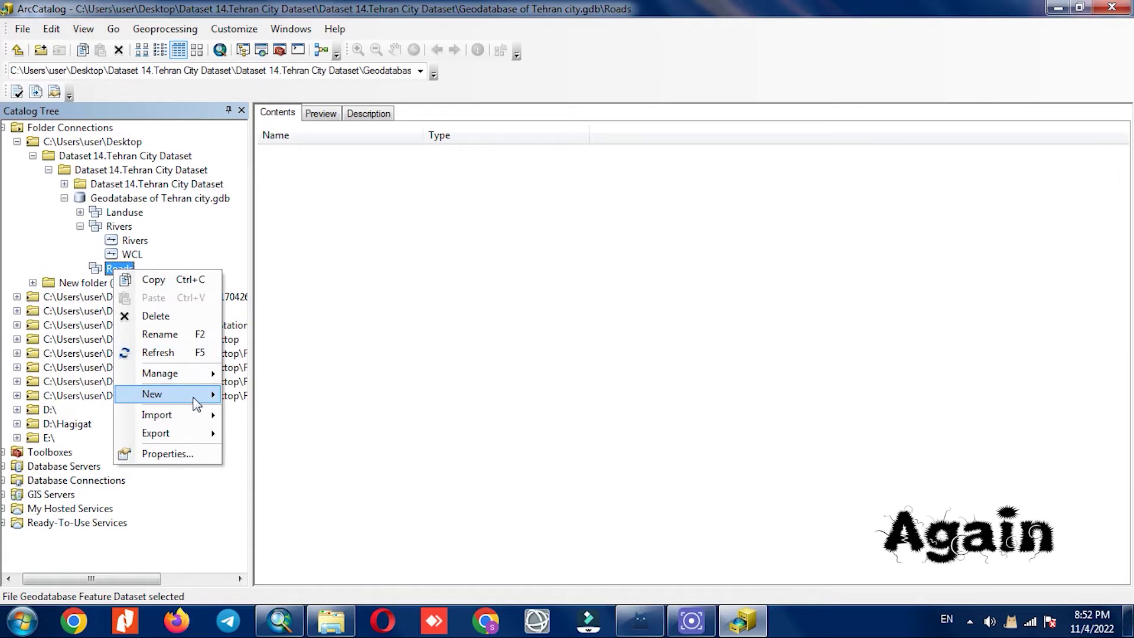
mouse_move(193, 402)
click(271, 396)
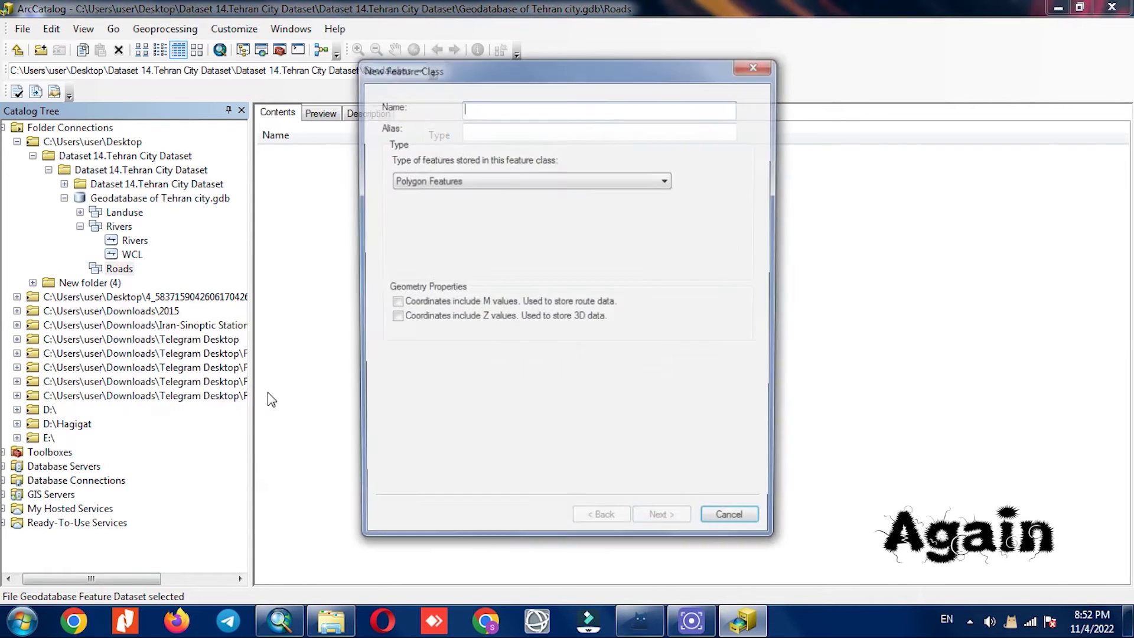
click(333, 623)
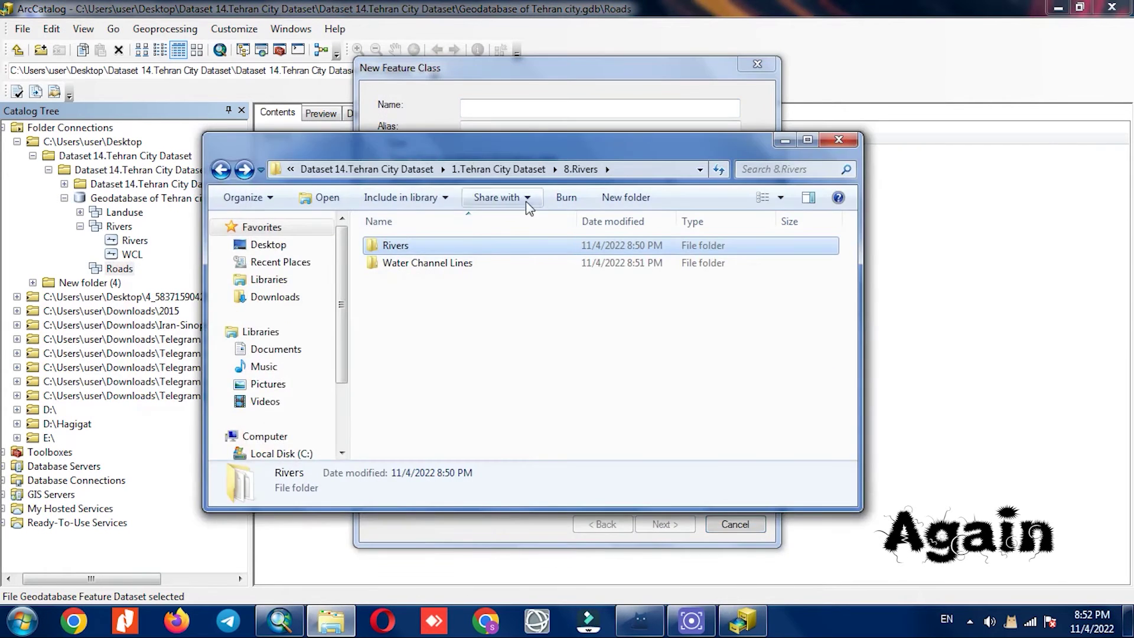
click(511, 171)
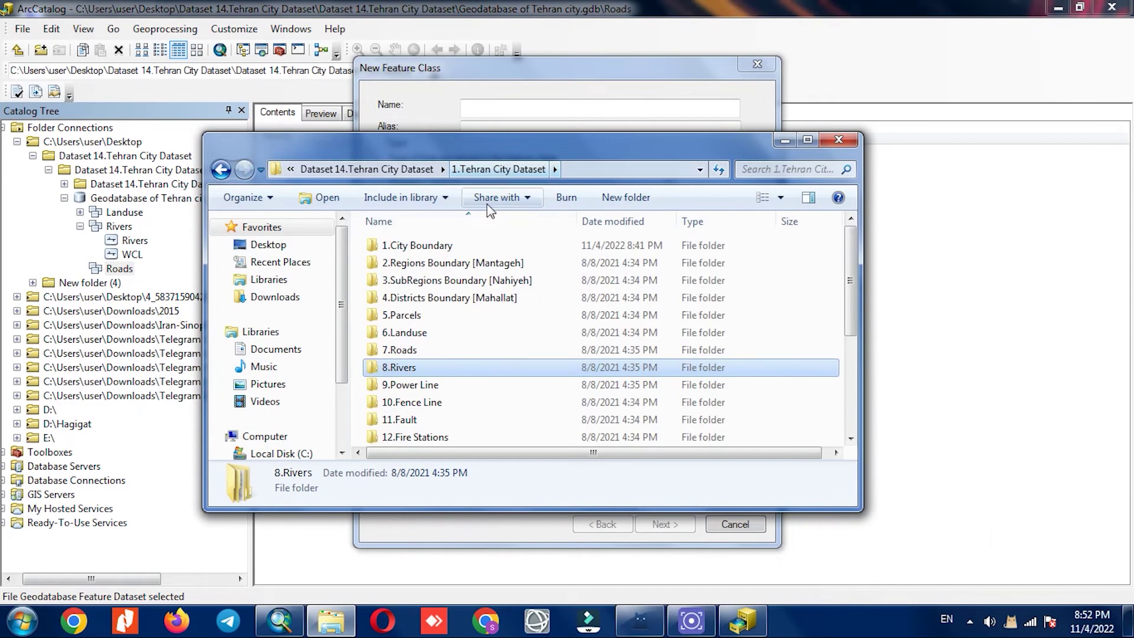
double_click(432, 351)
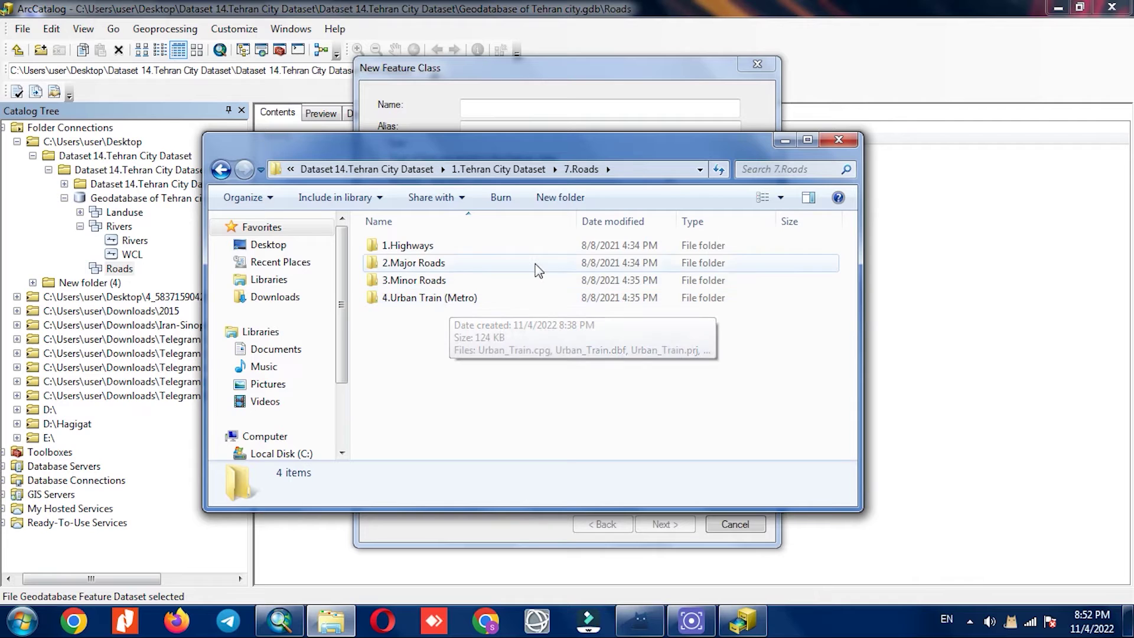
click(776, 142)
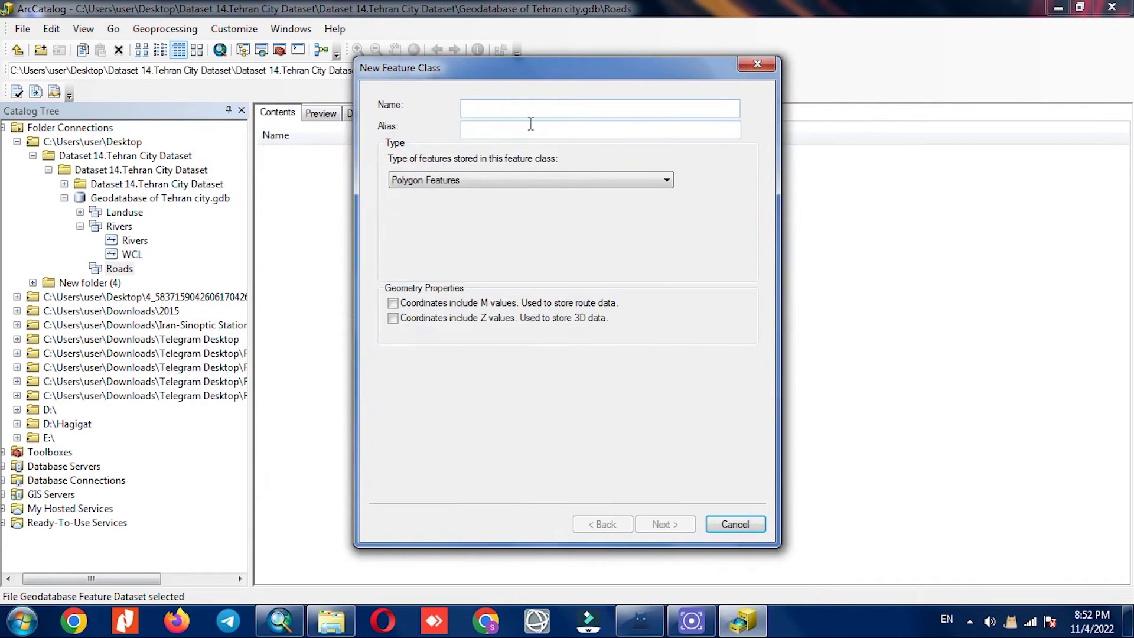
- Name the new feature class UrbanTrain, set its type to Line Features and keep the Default configuration keyword
click(520, 111)
text(UrbanTrain)
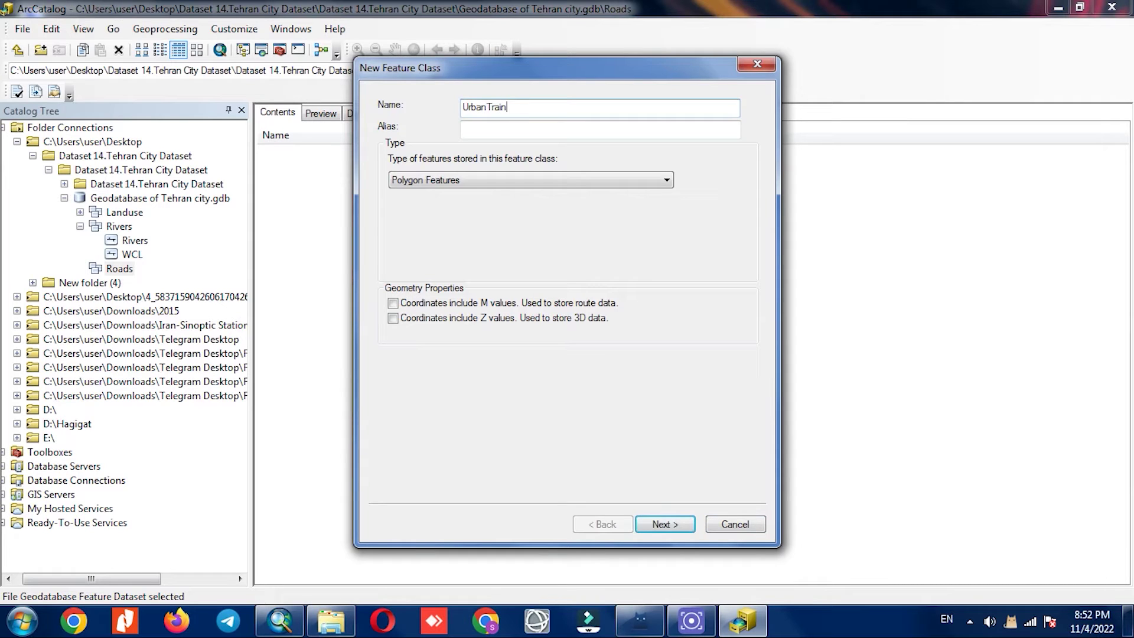
click(455, 178)
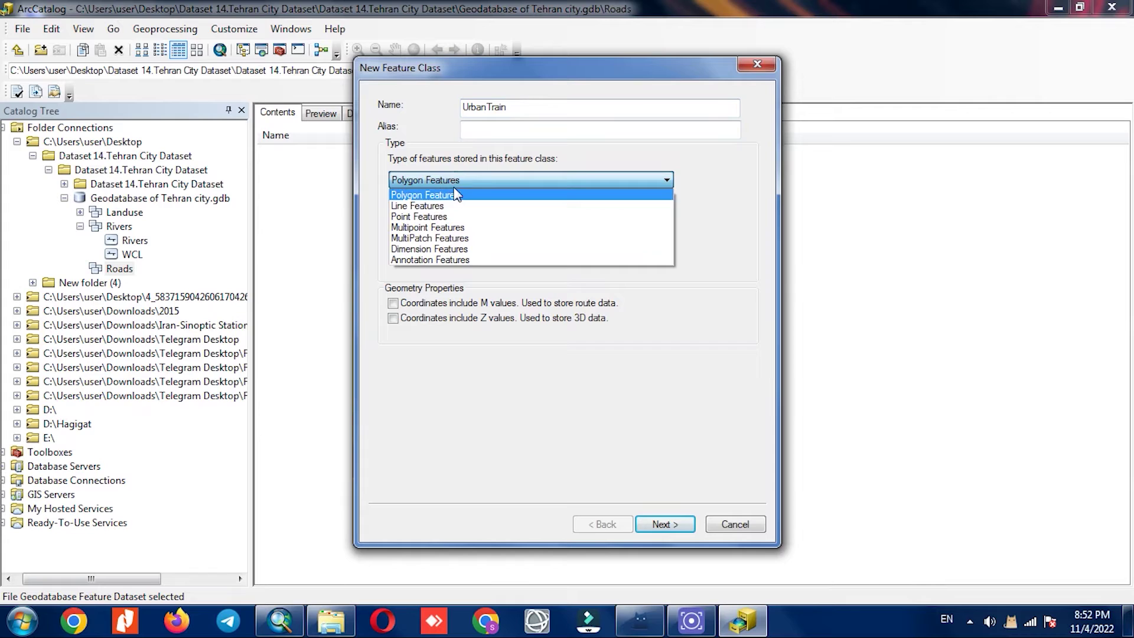
click(449, 206)
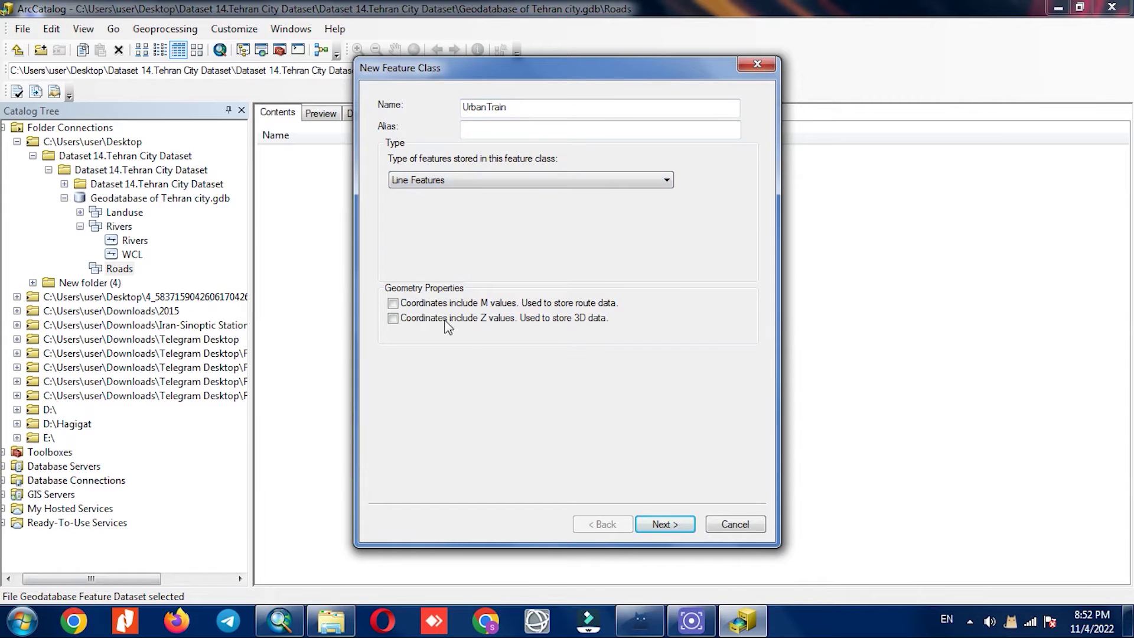
click(663, 525)
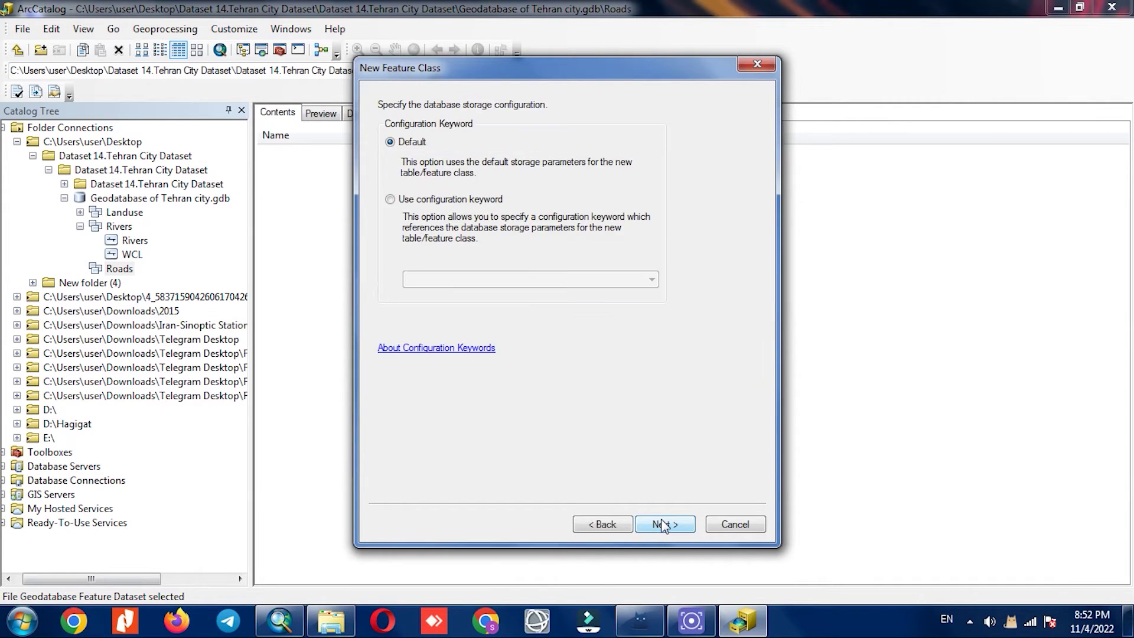
click(663, 524)
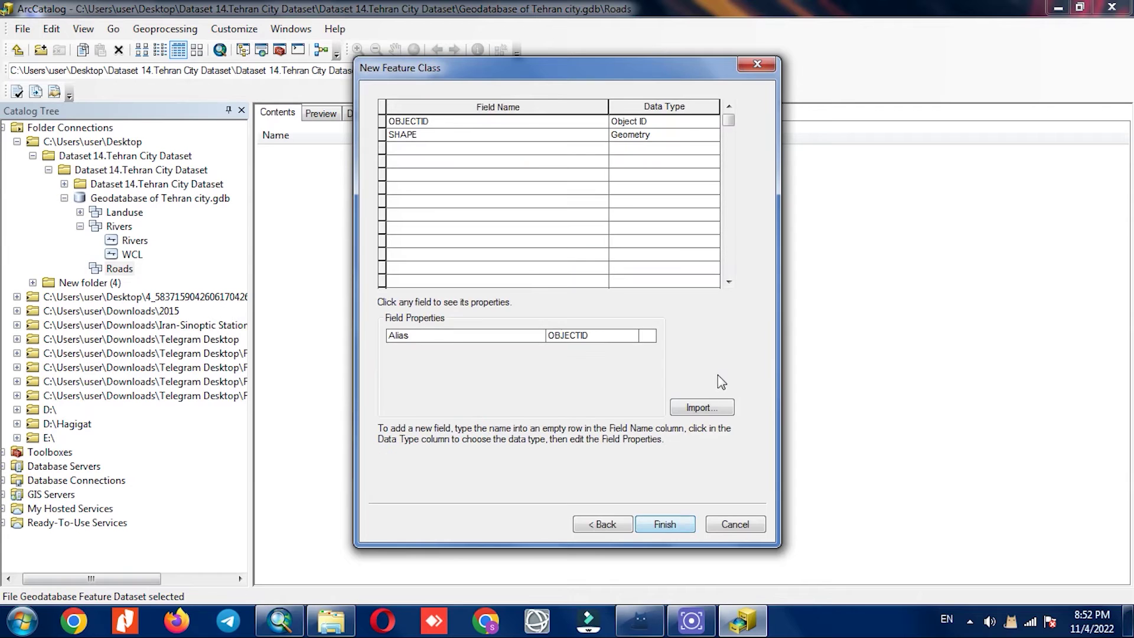
- Import the field definitions from Urban_Train.shp in the 4.Urban Train (Metro) folder of 7.Roads and finish creating the UrbanTrain feature class
click(702, 407)
click(590, 199)
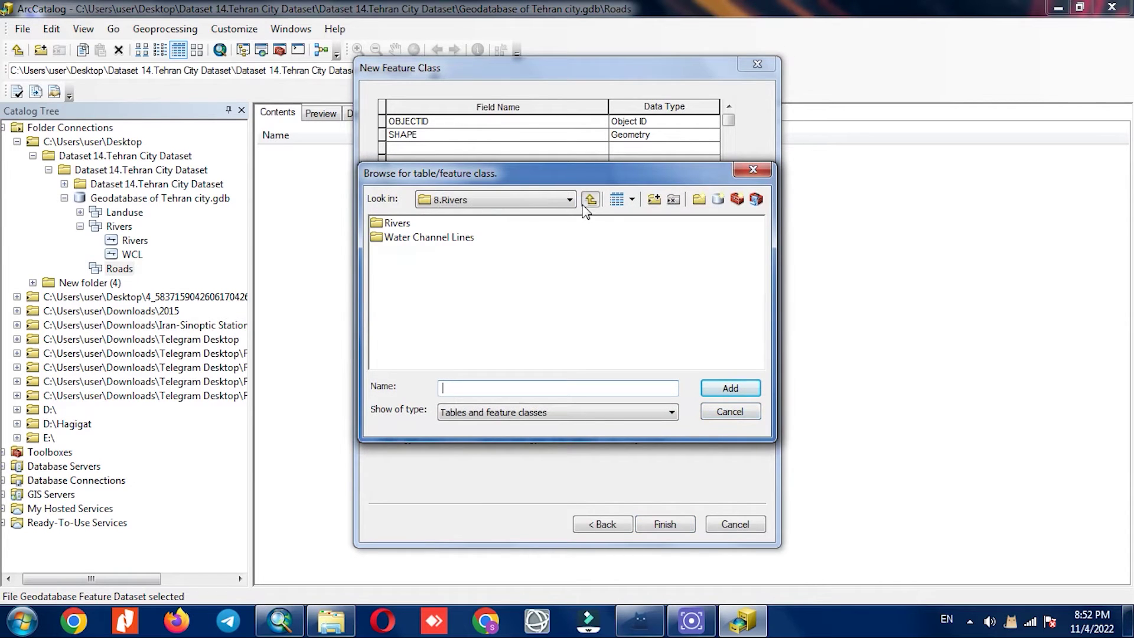
click(590, 199)
drag(502, 362, 566, 378)
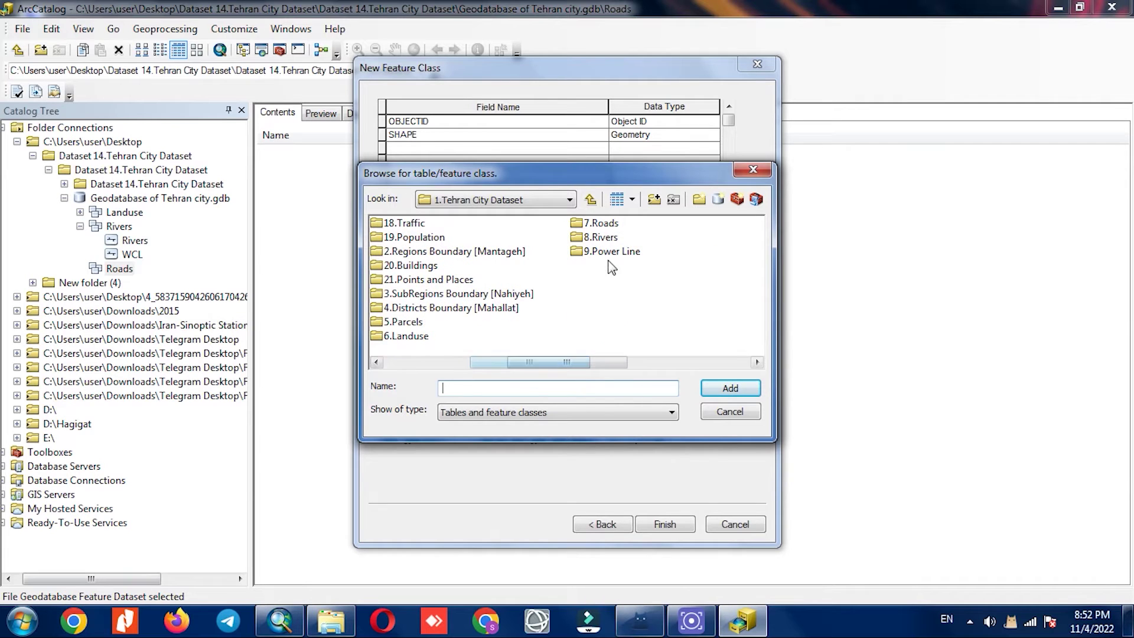
double_click(603, 225)
double_click(440, 266)
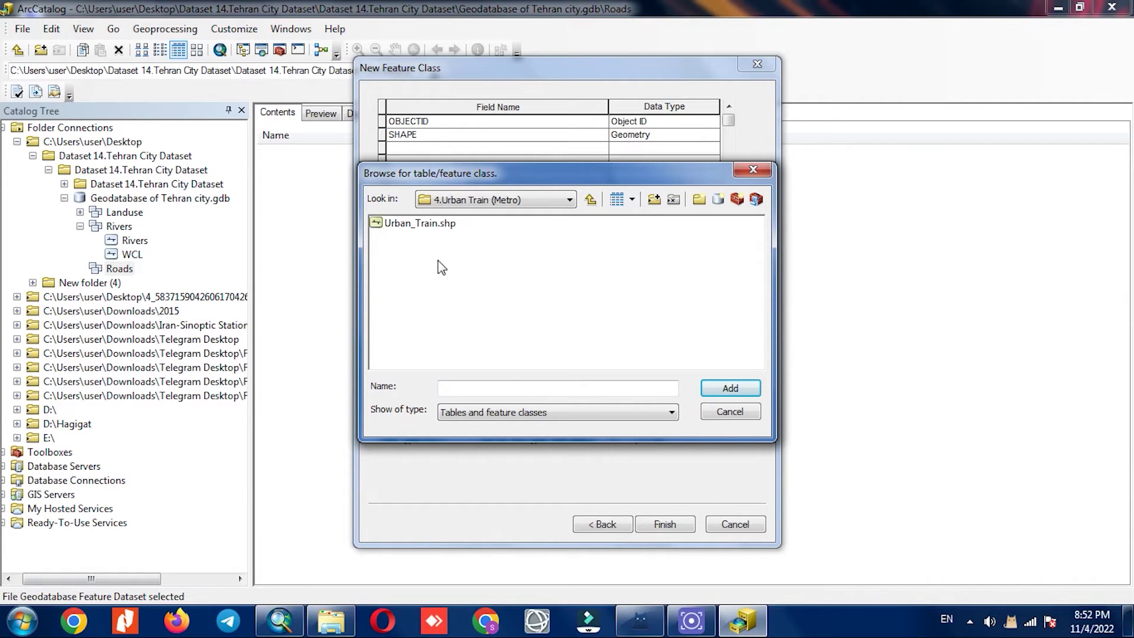
click(420, 223)
click(731, 389)
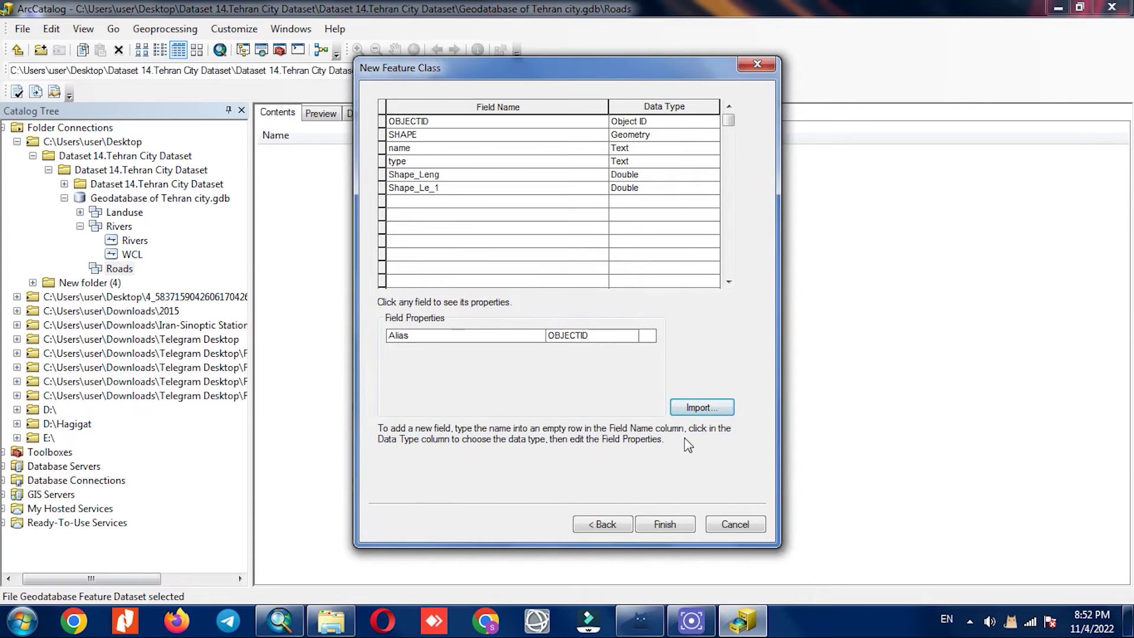
click(662, 527)
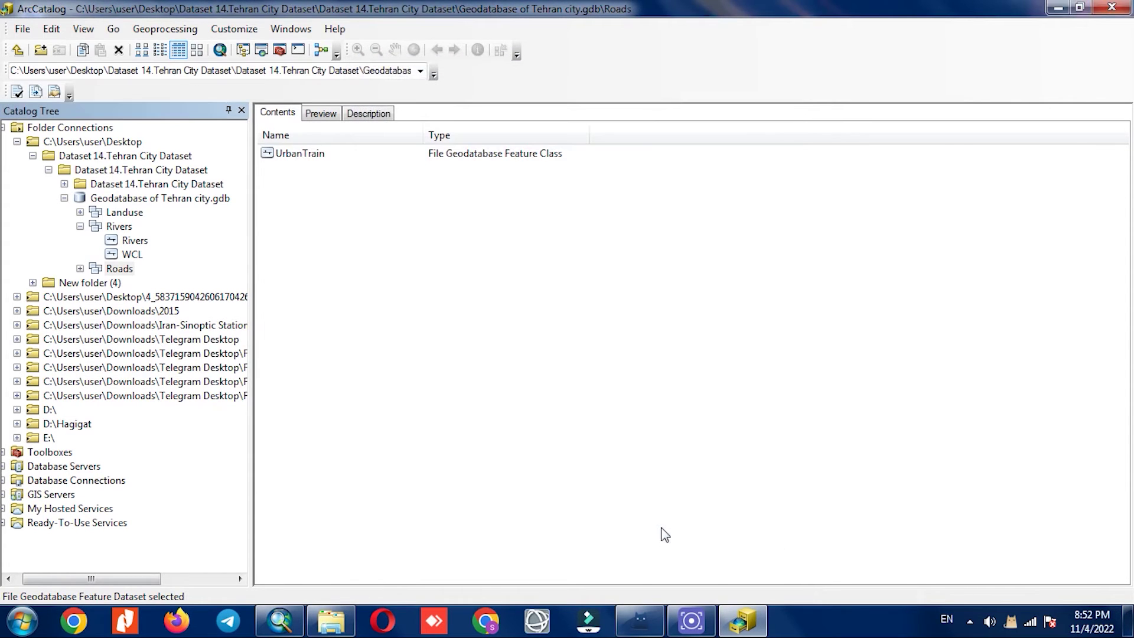
- Expand the Roads dataset, preview the new UrbanTrain feature class and return to its contents view
click(80, 269)
click(140, 286)
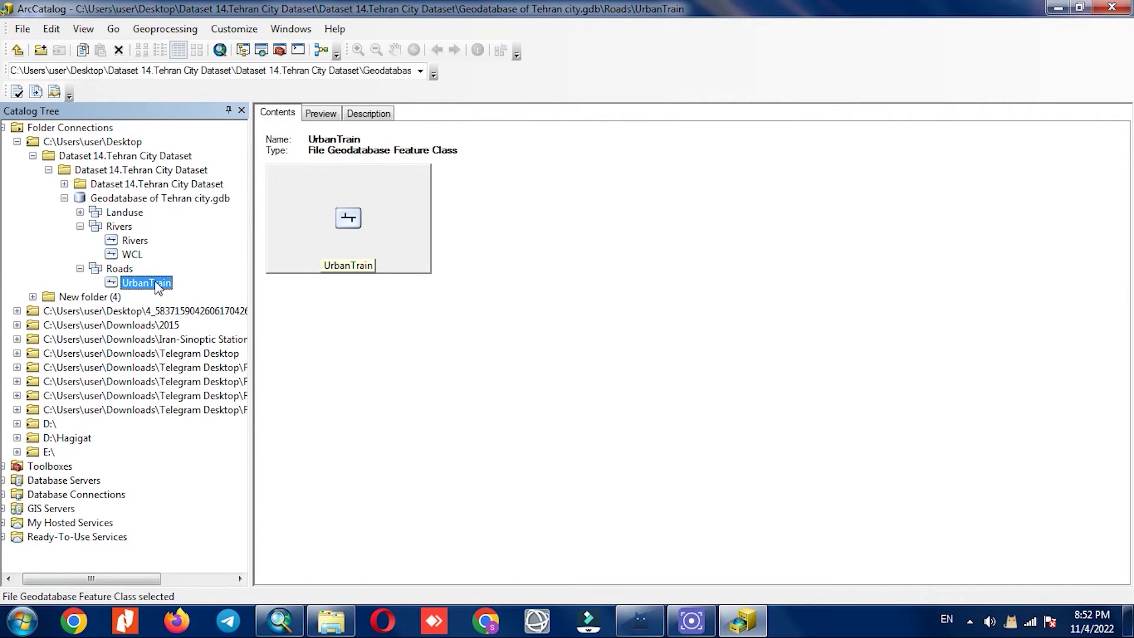
click(321, 113)
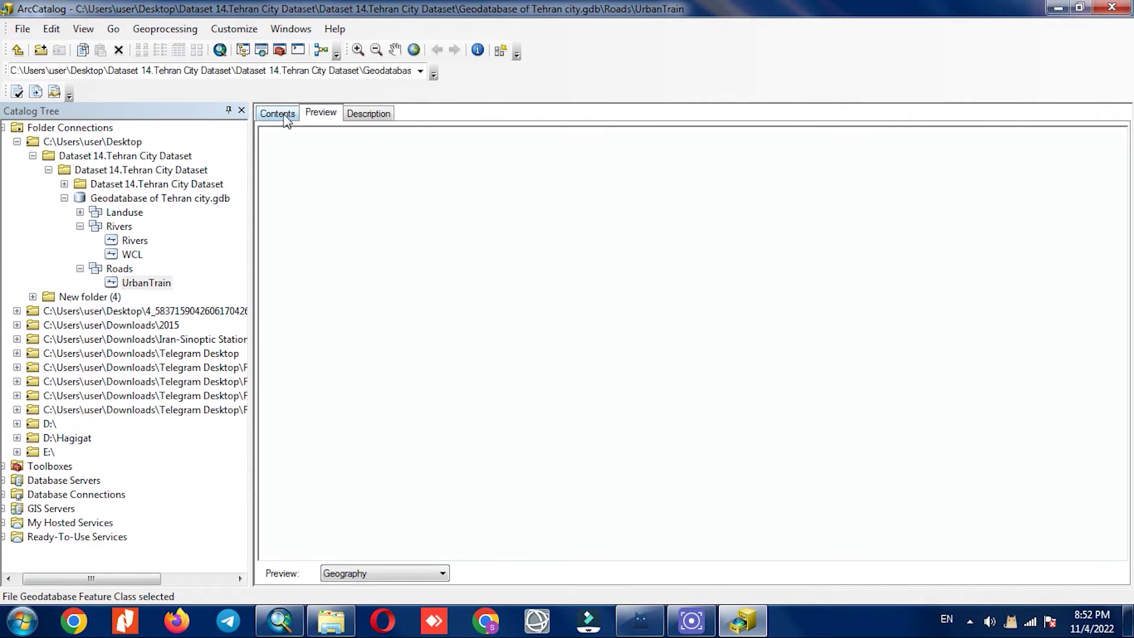
click(283, 115)
- Start loading data into the UrbanTrain feature class and add Urban_Train.shp to the list of source data
right_click(141, 285)
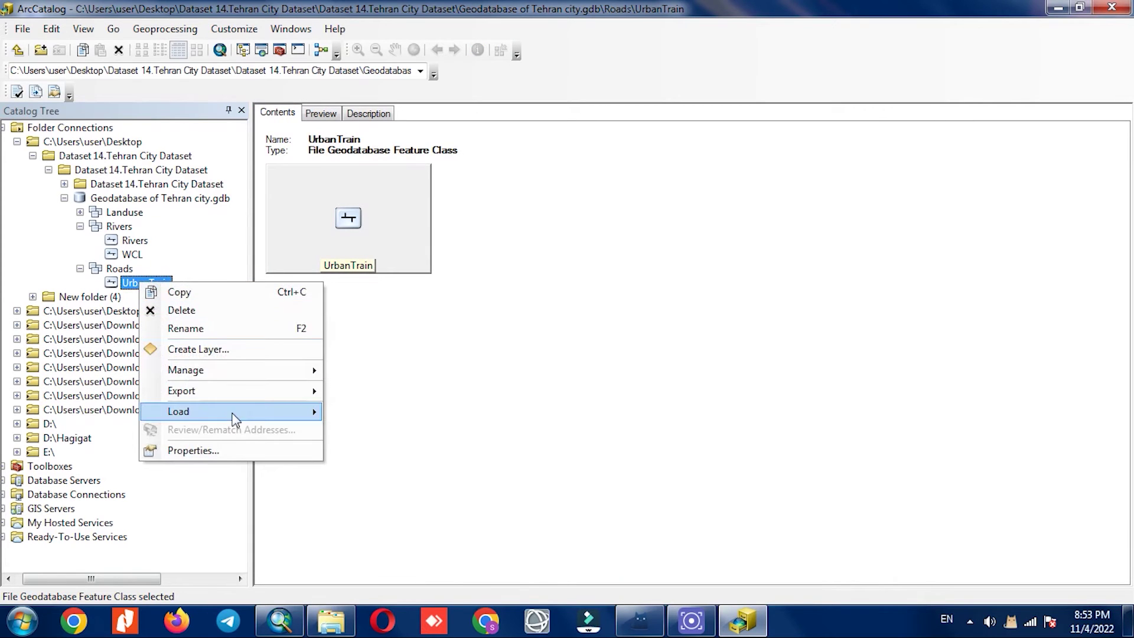
mouse_move(230, 413)
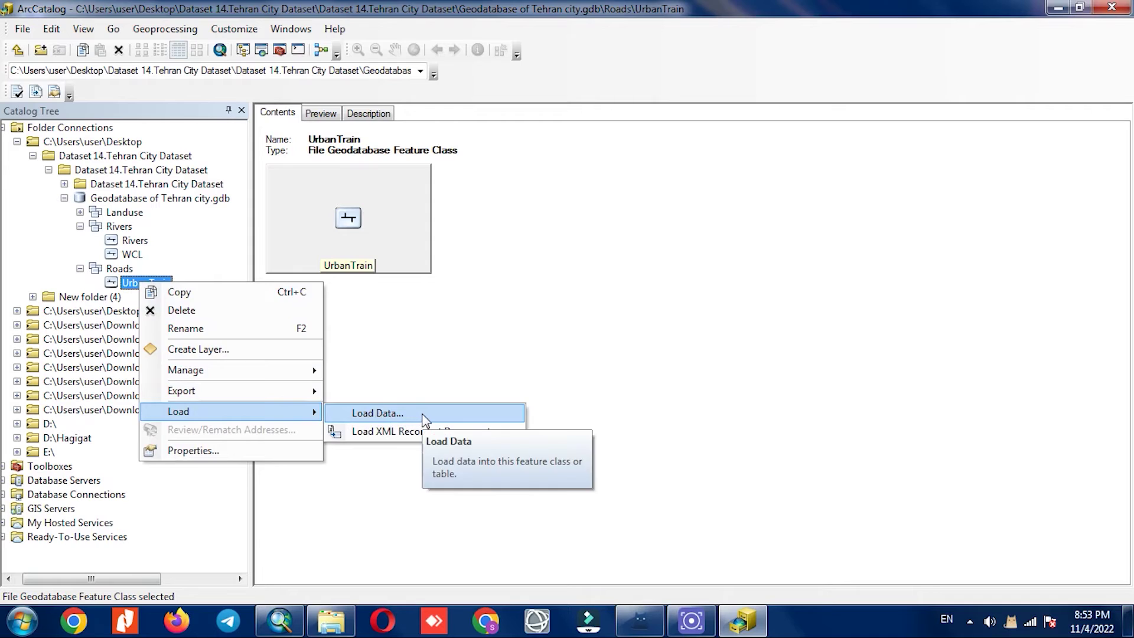
click(384, 414)
click(629, 450)
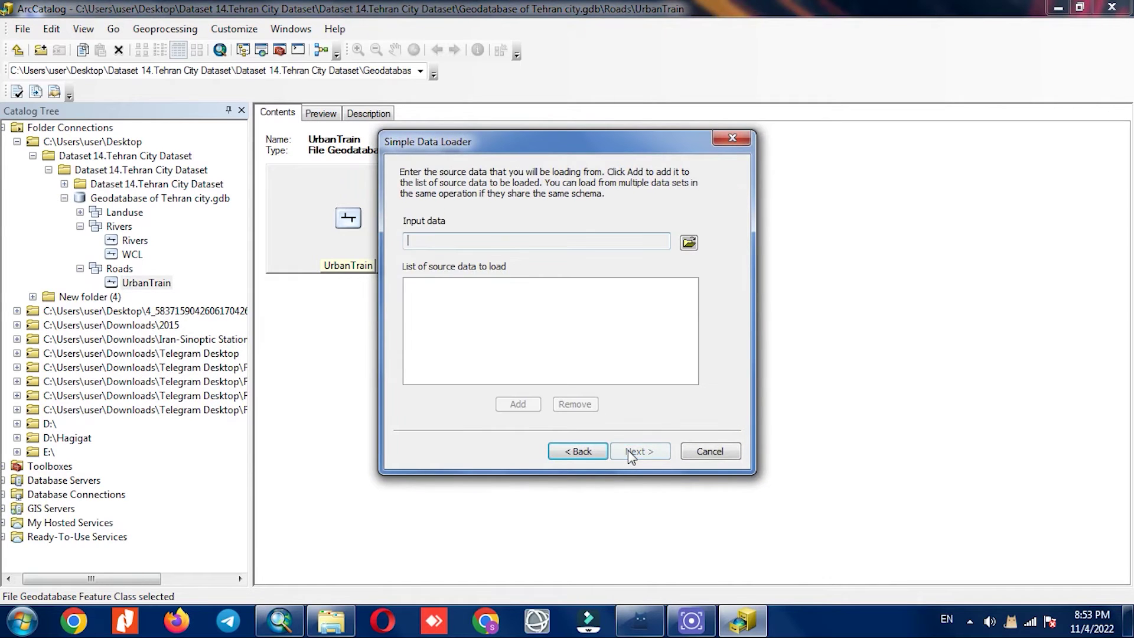
click(696, 242)
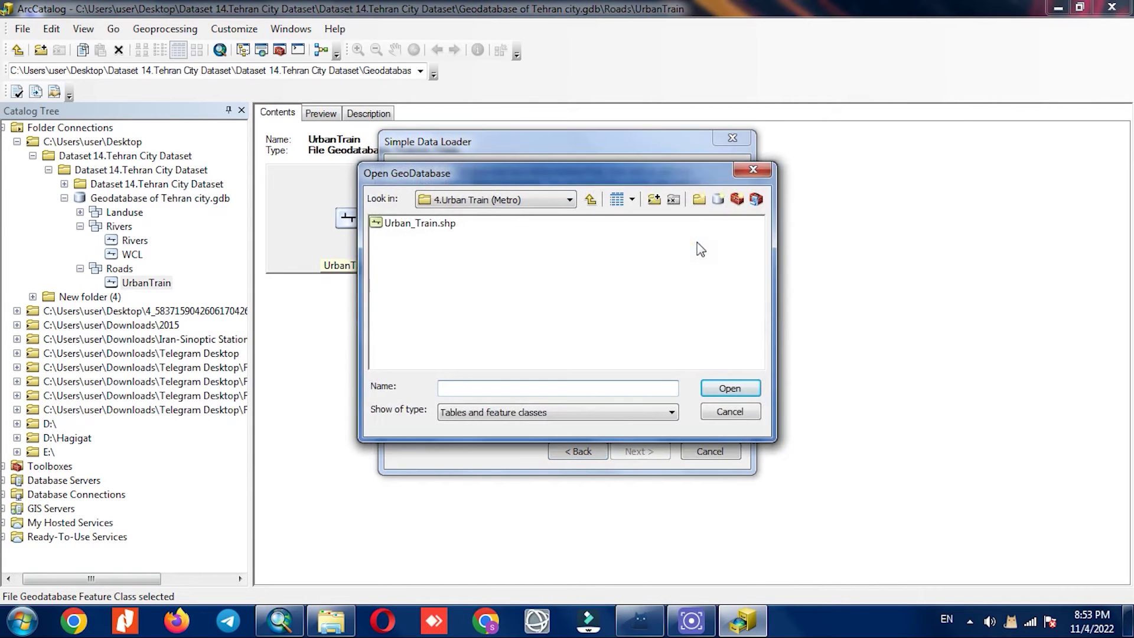
click(425, 227)
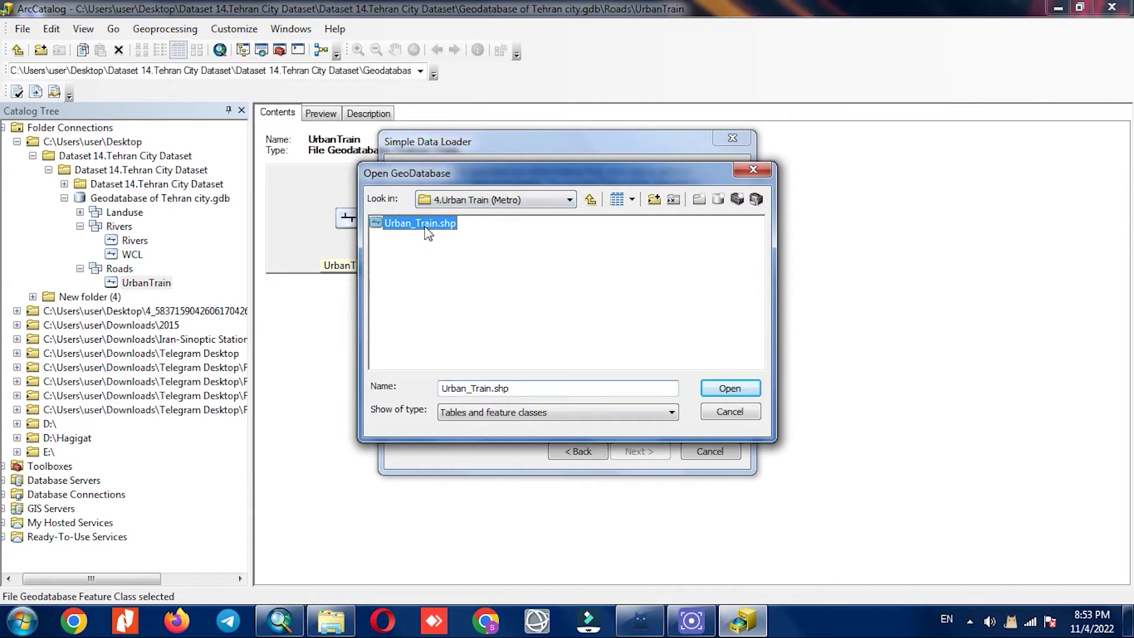
click(727, 389)
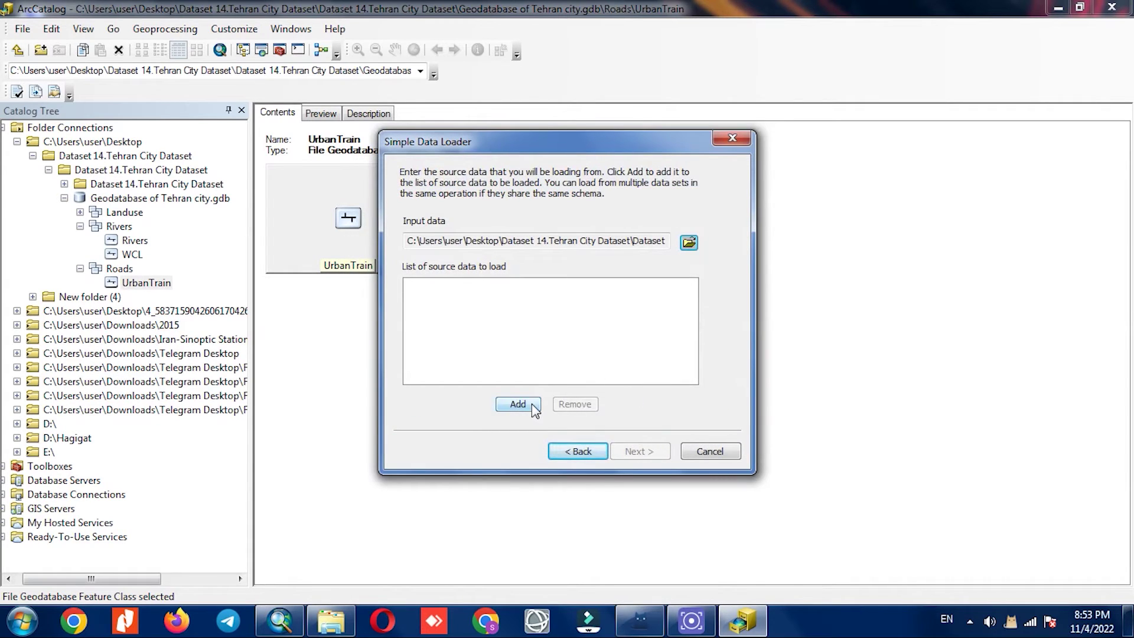
click(518, 404)
- Keep the no-subtype option and the matching source fields, and complete the data load into UrbanTrain
click(642, 452)
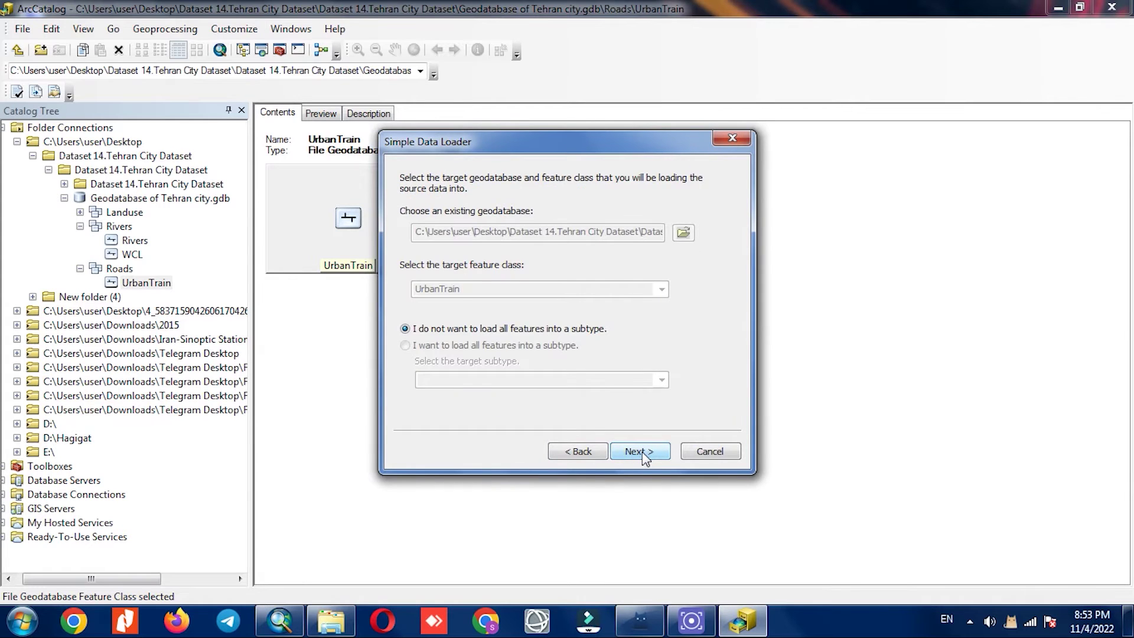
click(643, 452)
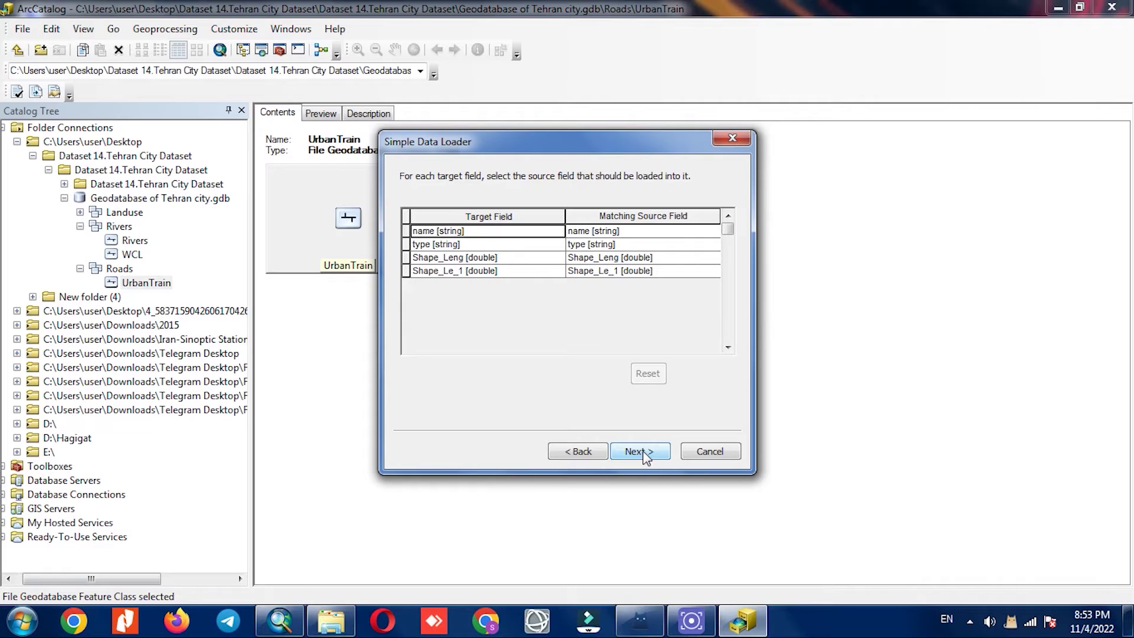
click(646, 456)
click(646, 456)
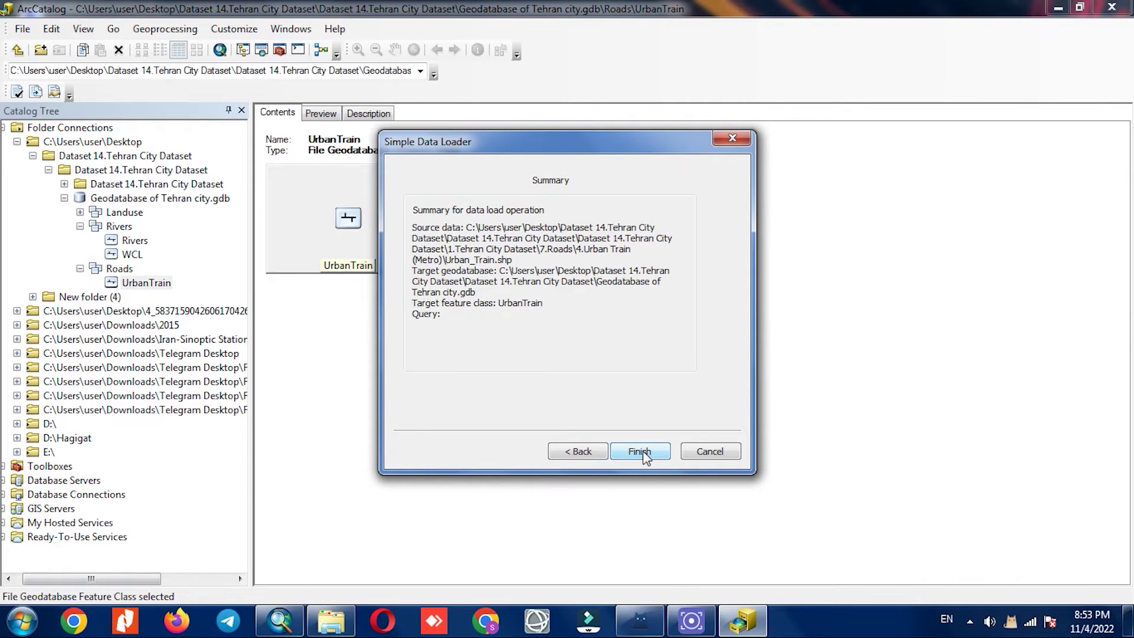
click(655, 455)
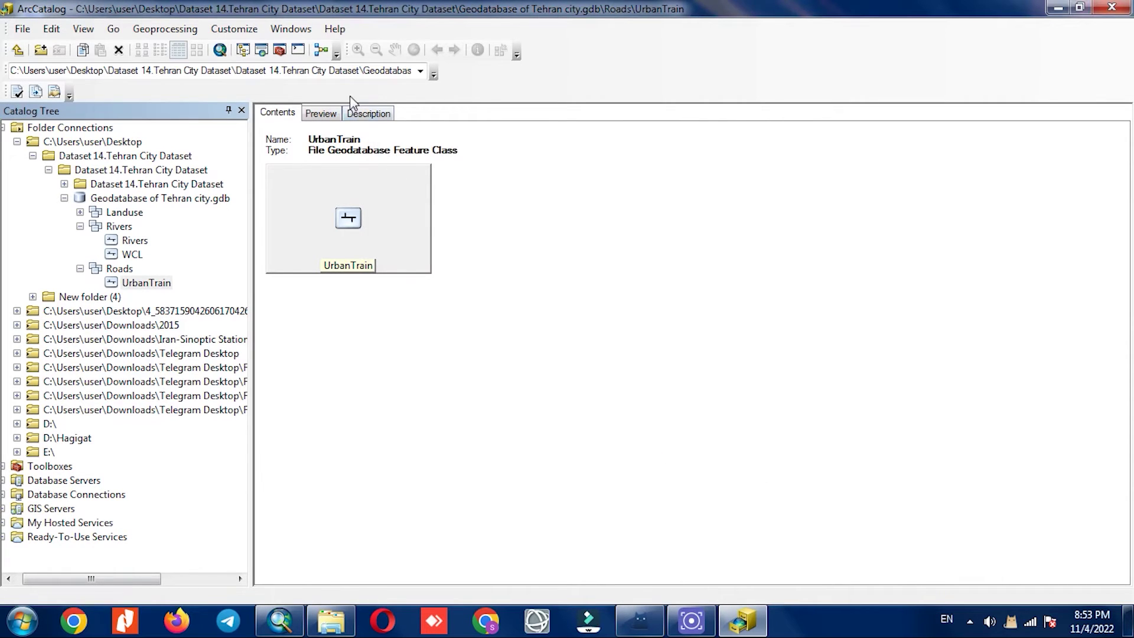
- Preview the geography of the WCL, Rivers and UrbanTrain feature classes to compare their lines
click(330, 116)
click(131, 256)
click(133, 241)
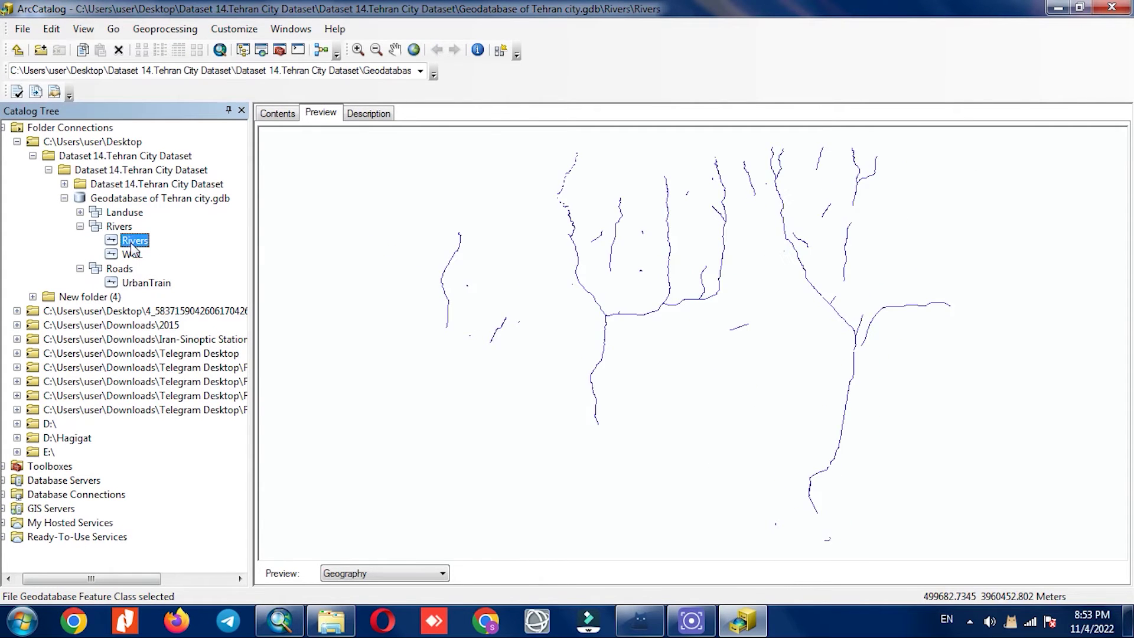
click(138, 284)
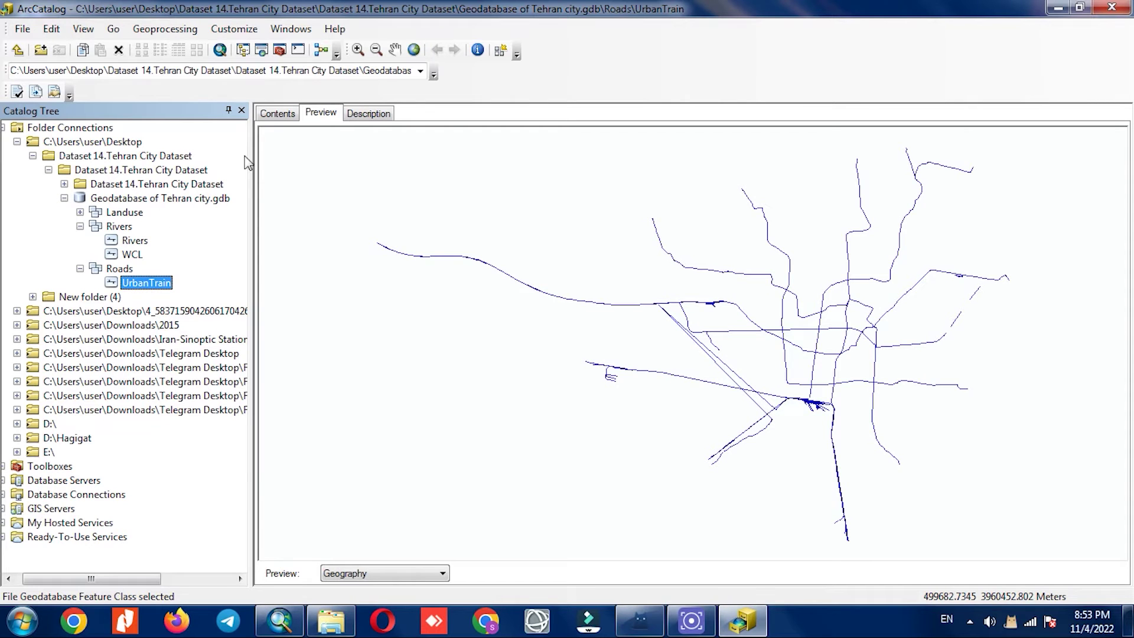
- Examine the UrbanTrain attribute table and return to its geography preview
click(322, 115)
click(355, 574)
click(353, 592)
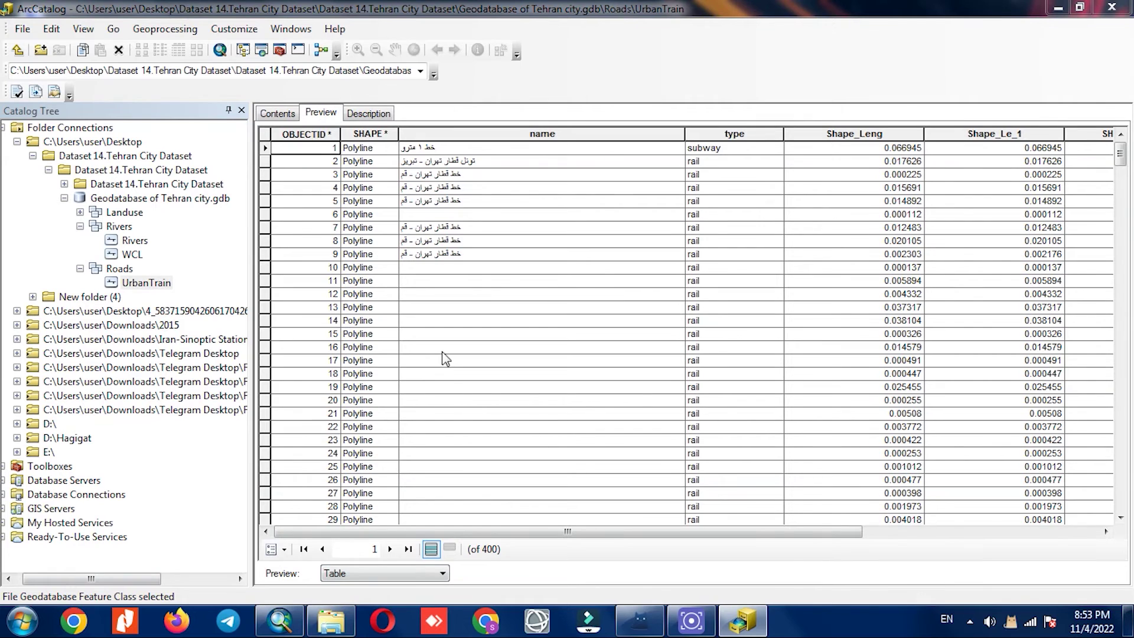
scroll(444, 364, down, 13)
scroll(444, 366, up, 5)
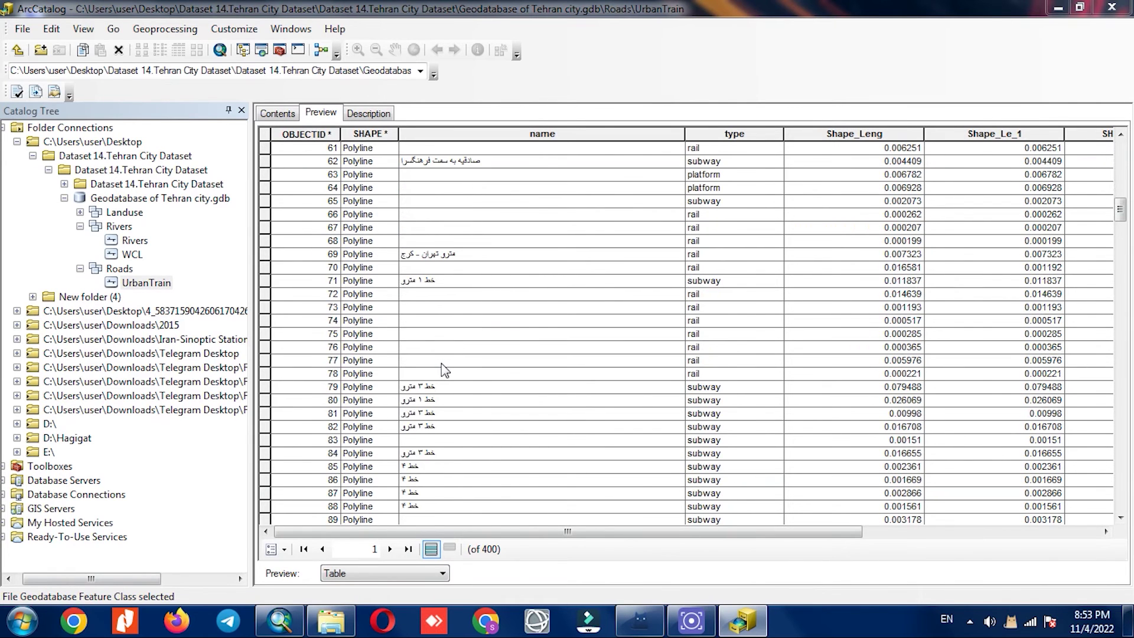
click(397, 573)
click(384, 584)
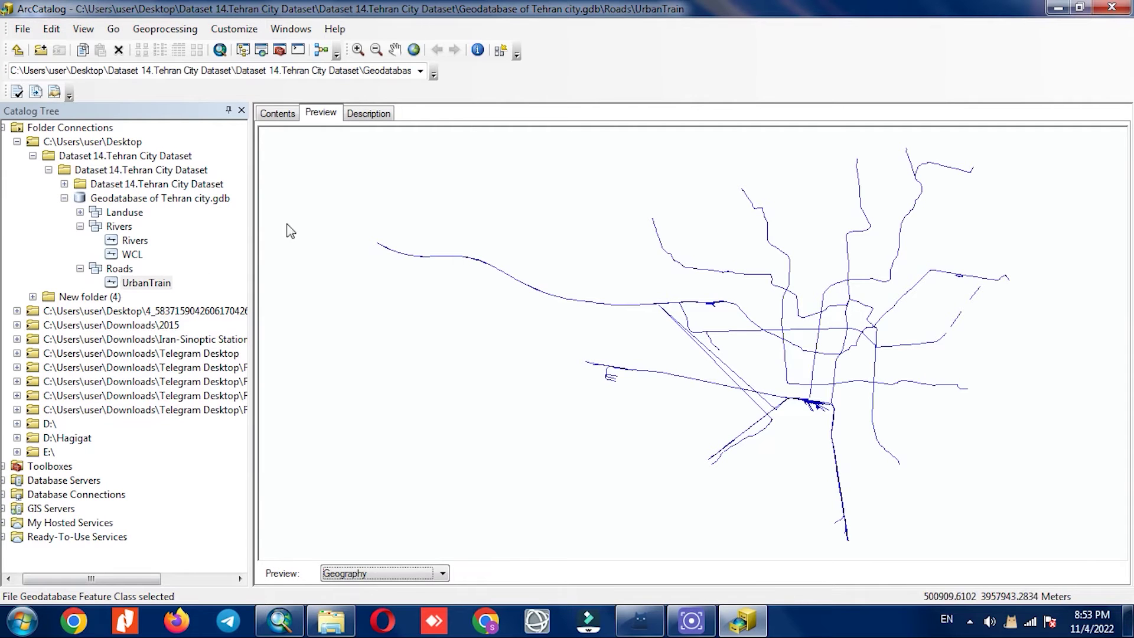
- Check the Major Roads, Minor Roads and Highways subfolders of 7.Roads in Windows Explorer, and minimize its window
click(334, 624)
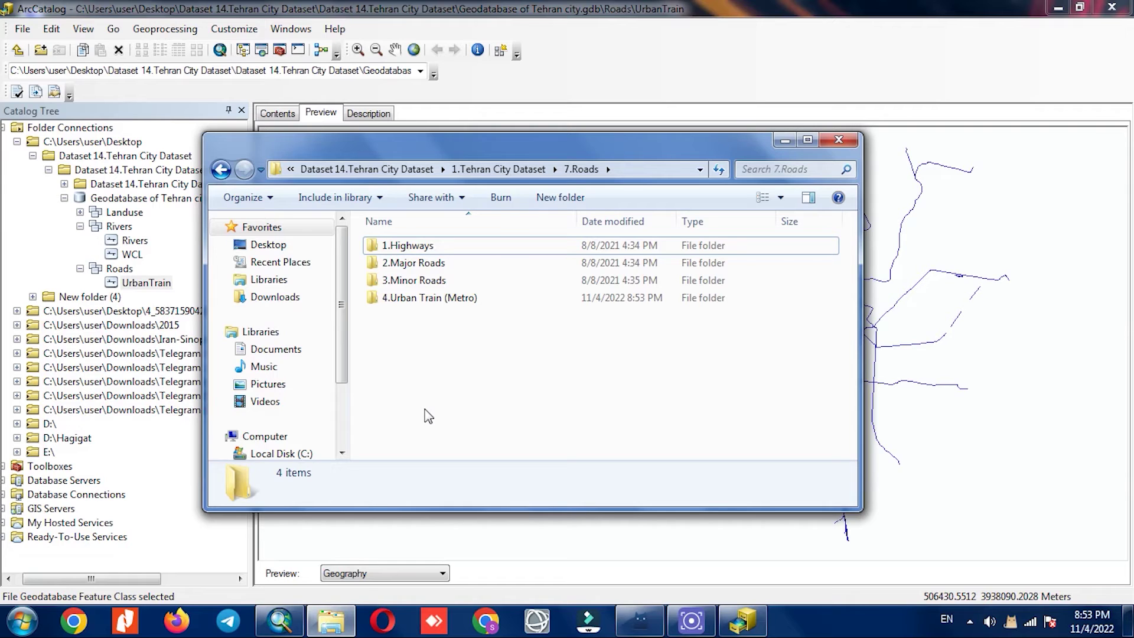
click(431, 264)
click(432, 283)
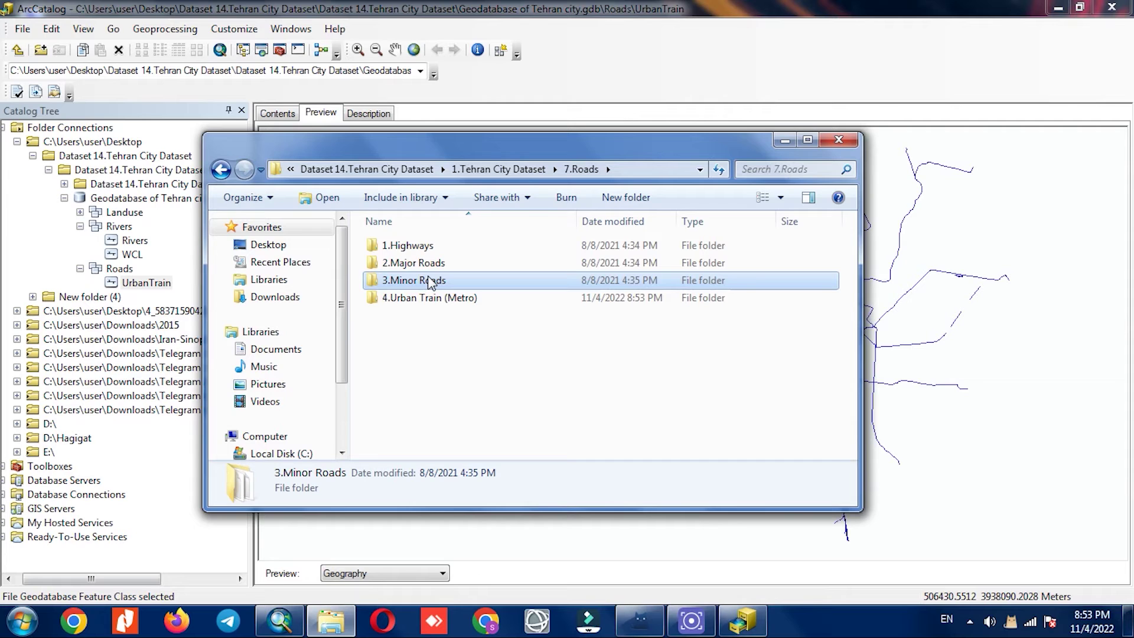
click(423, 247)
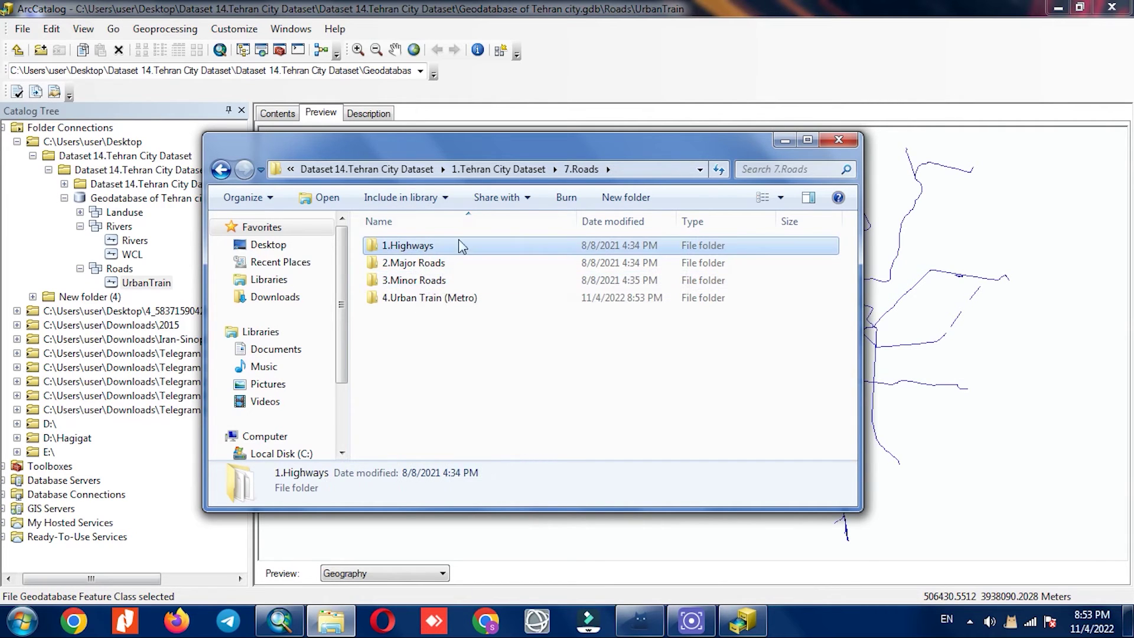
click(784, 140)
- Start a new feature class in the Roads dataset named Highways, with type Line Features and the Default configuration keyword
click(120, 269)
right_click(121, 272)
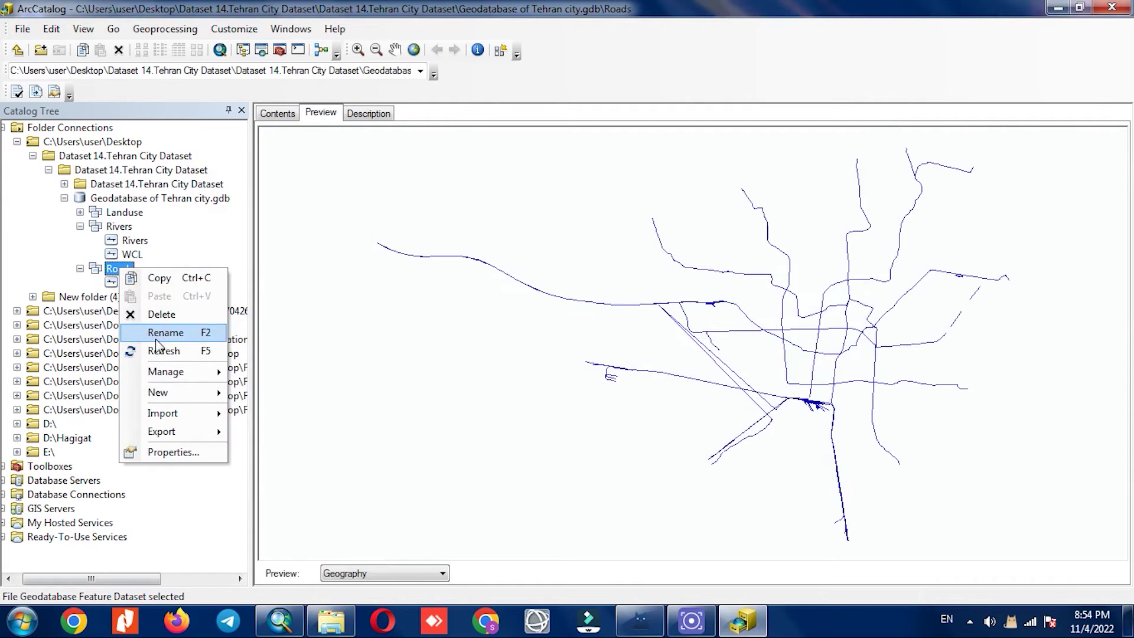
mouse_move(176, 394)
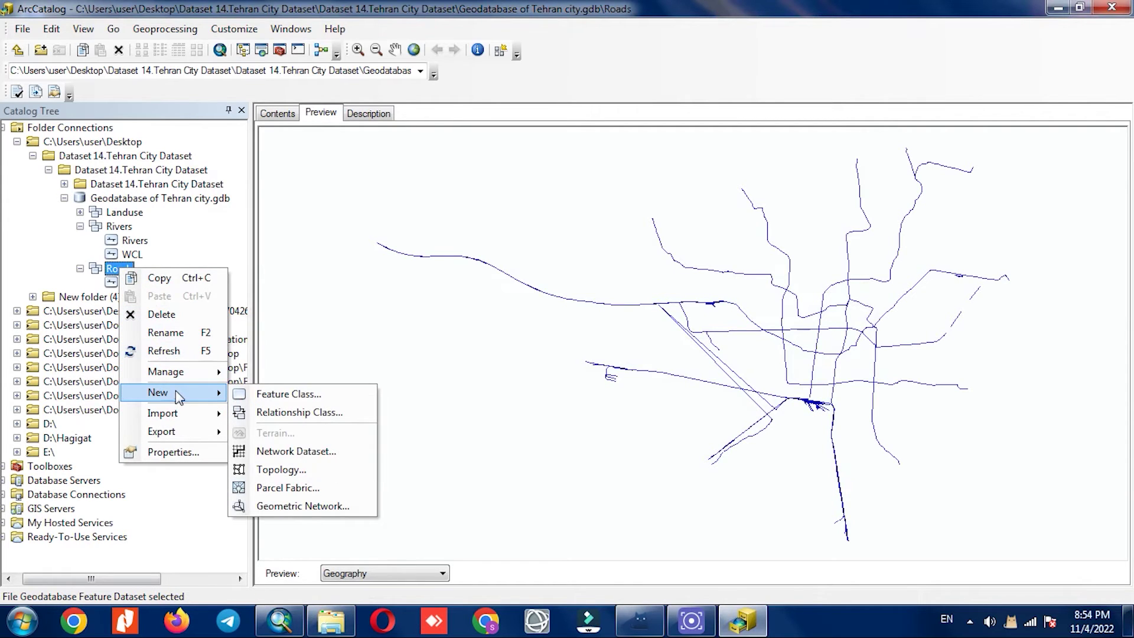
click(323, 399)
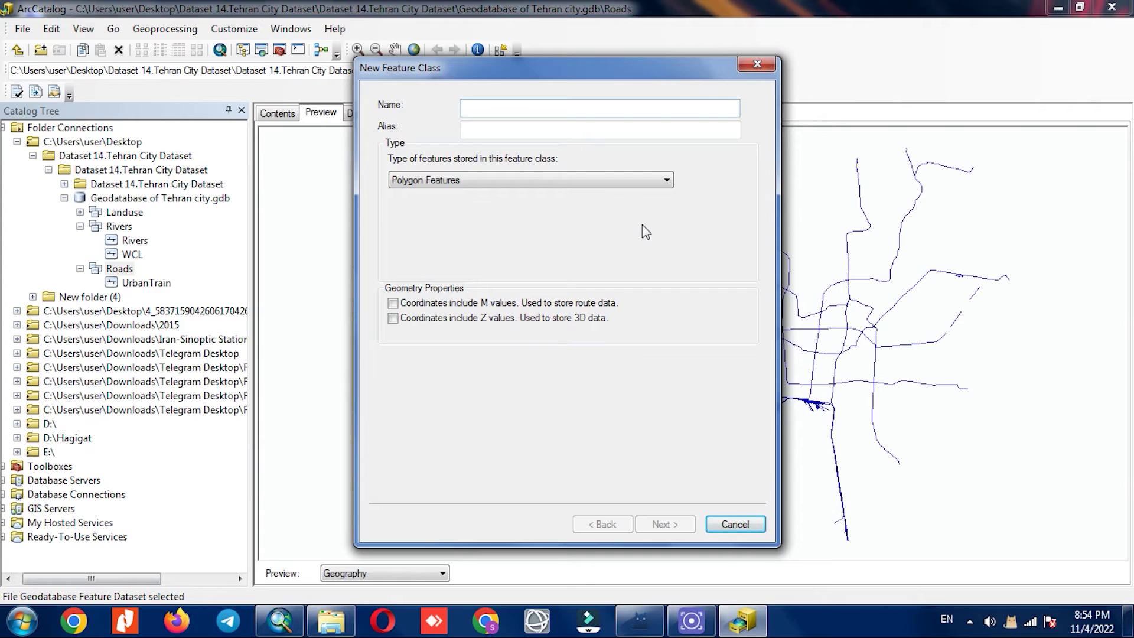
text(Highways)
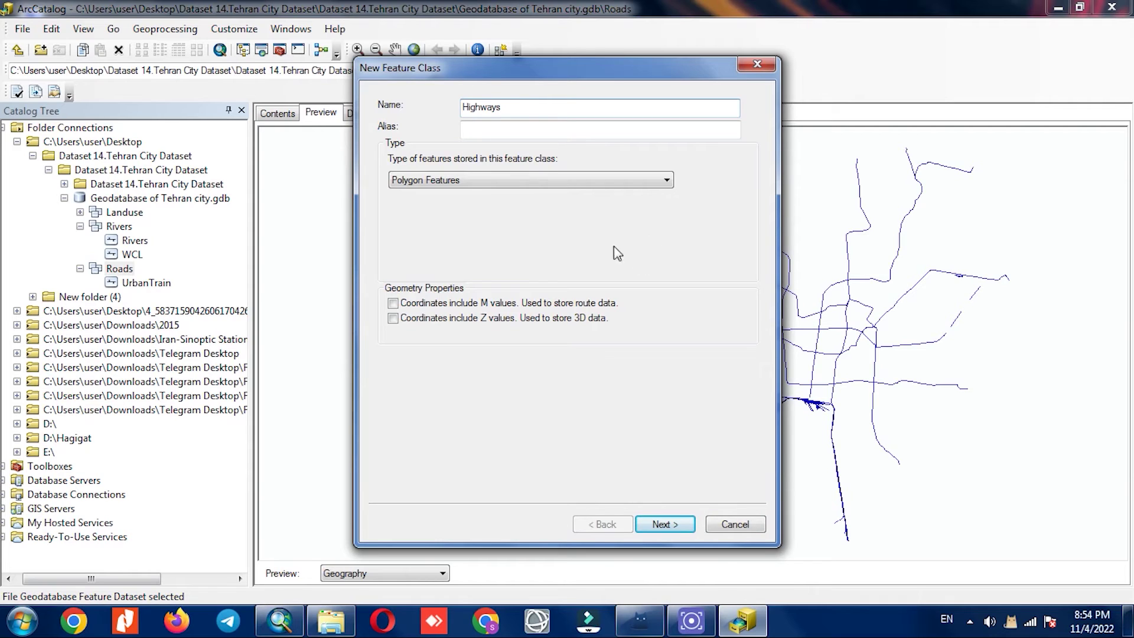
click(461, 183)
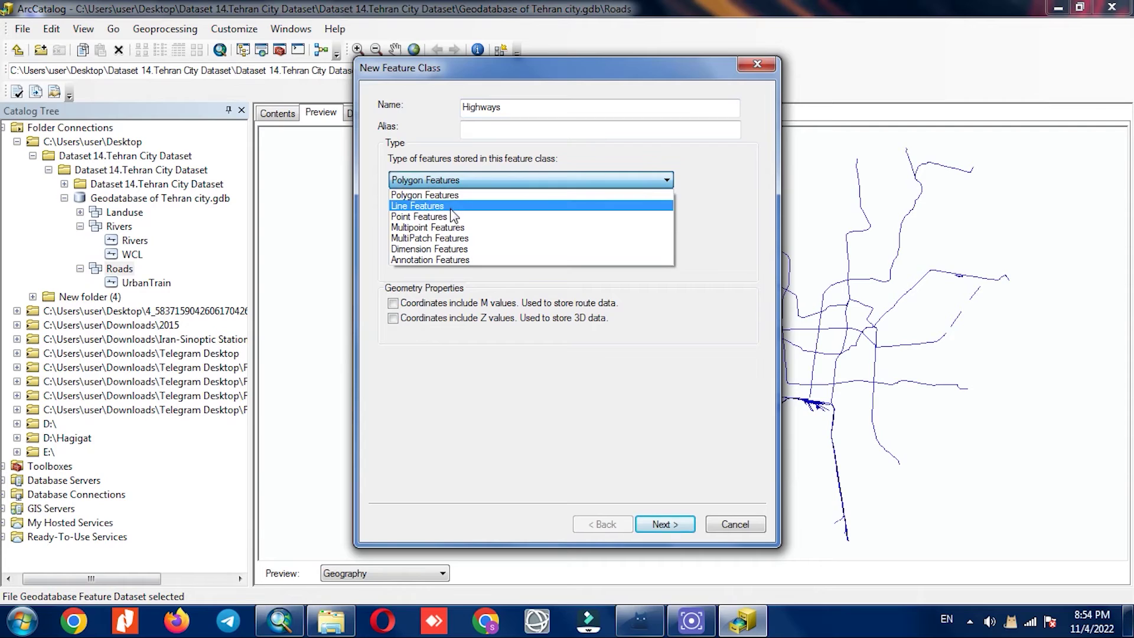
click(437, 199)
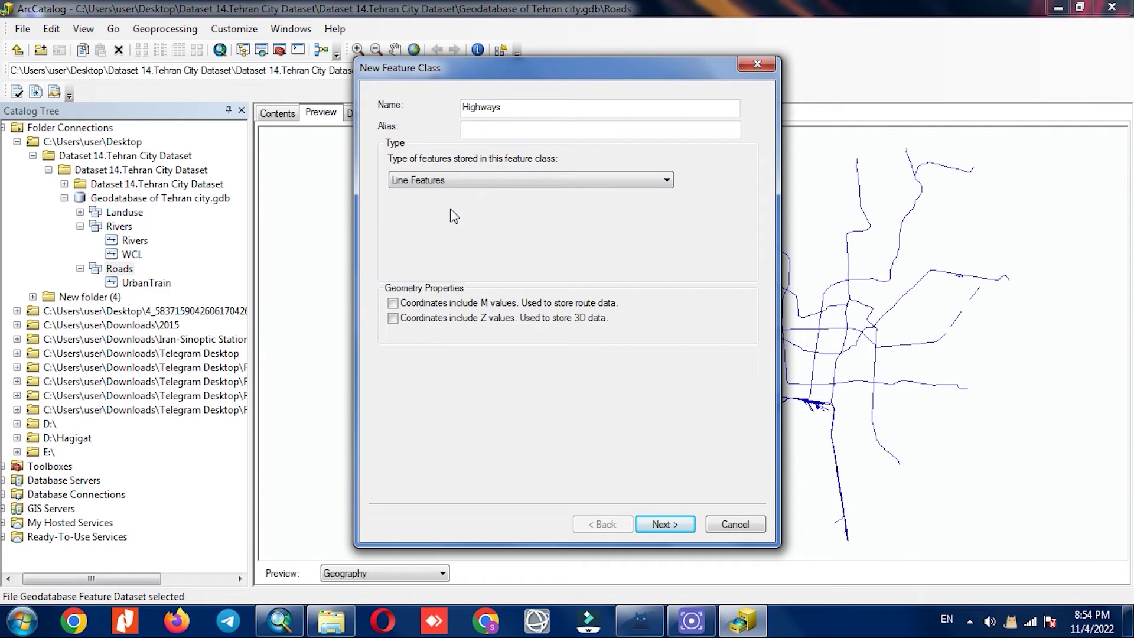
click(688, 528)
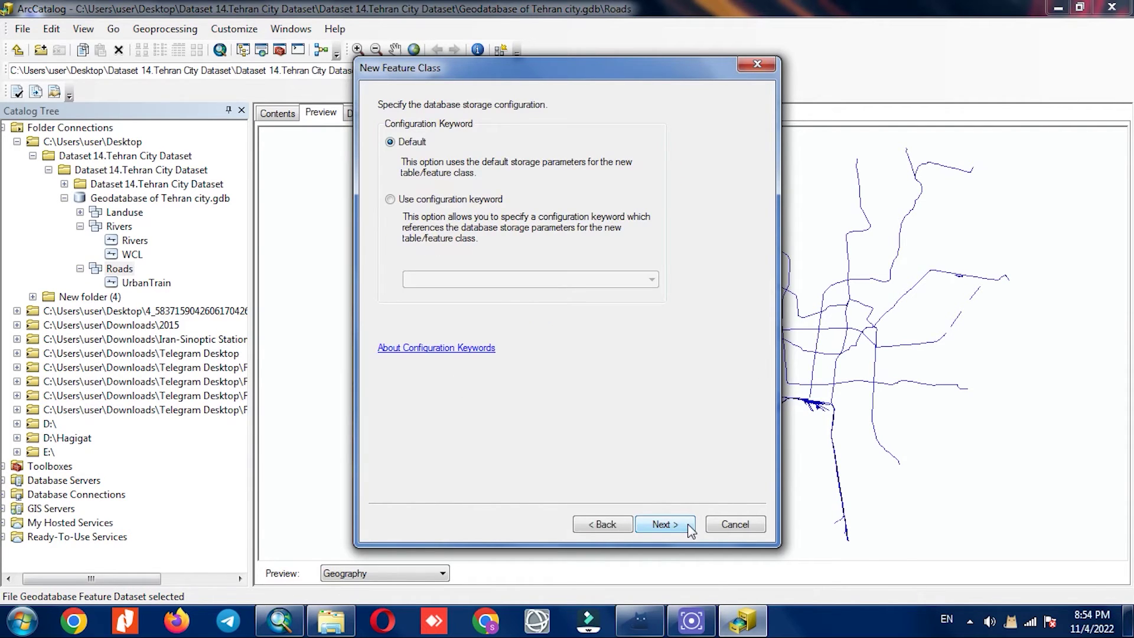
click(689, 528)
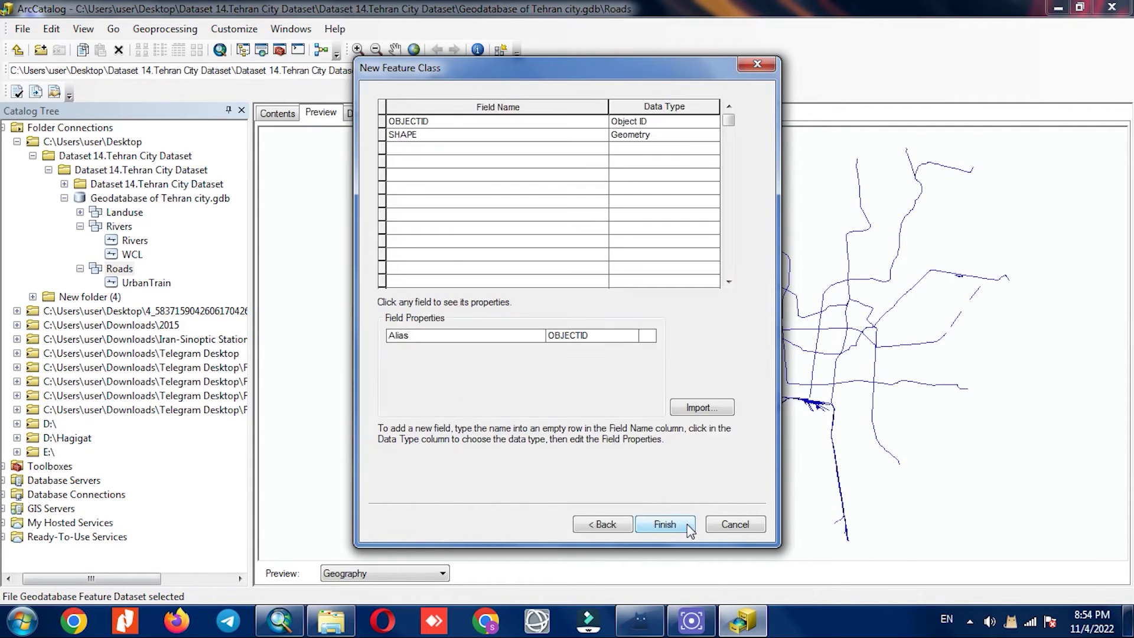
- Import the field definitions for Highways from the shapefile in the 1.Highways source folder
click(701, 408)
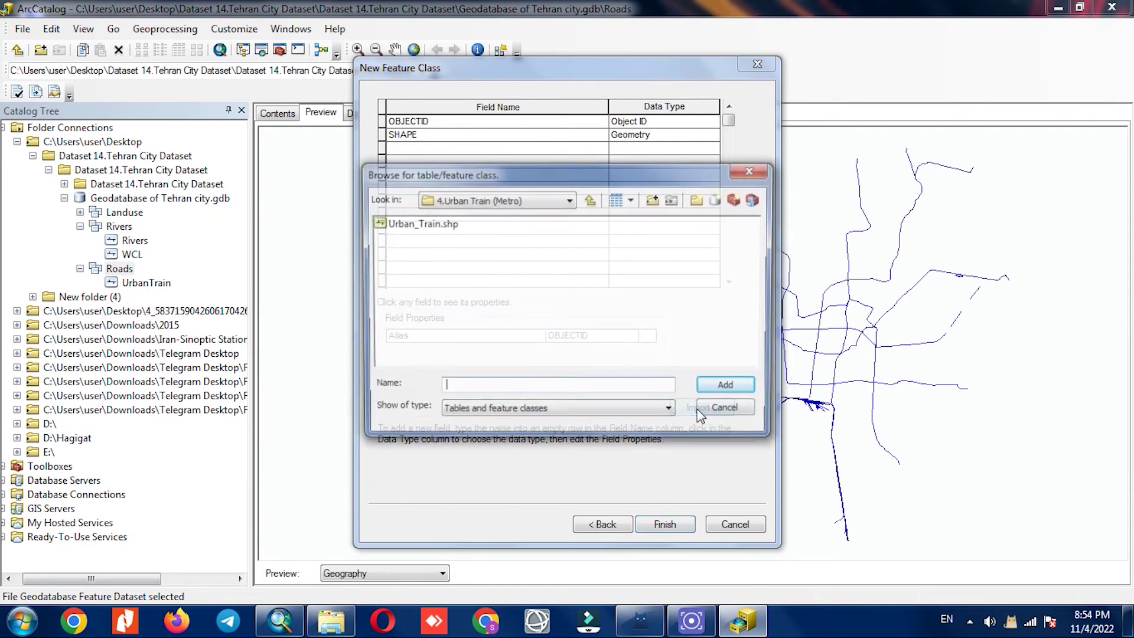
click(591, 200)
double_click(428, 227)
click(430, 230)
click(728, 389)
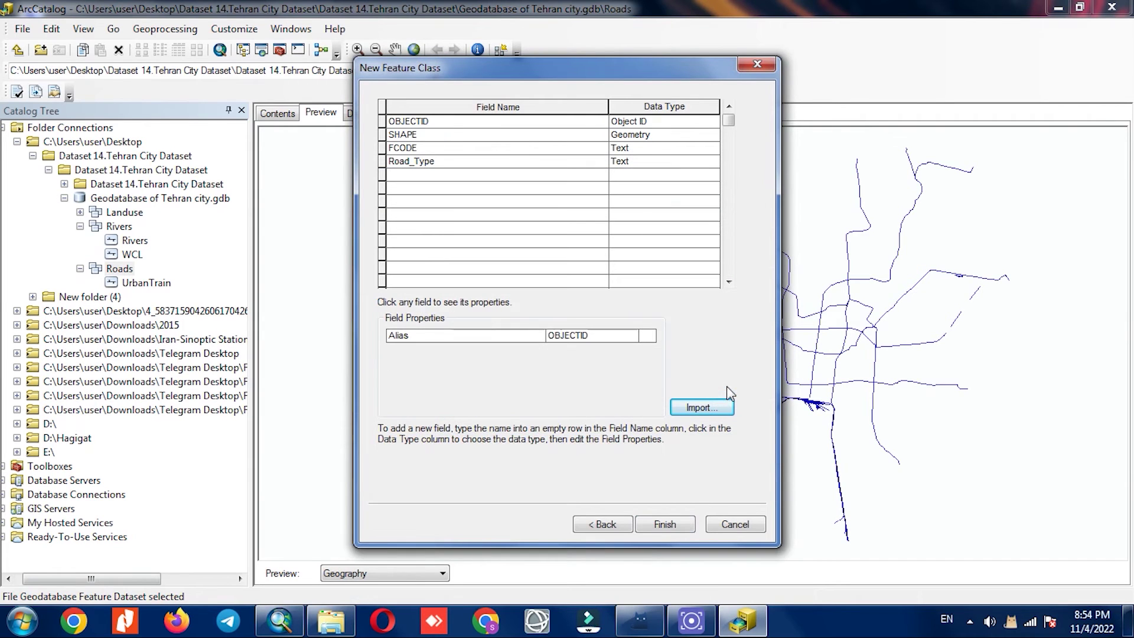
- Finish creating the Highways feature class and add Highways.shp from the 1.Highways folder as its source data to load
click(664, 525)
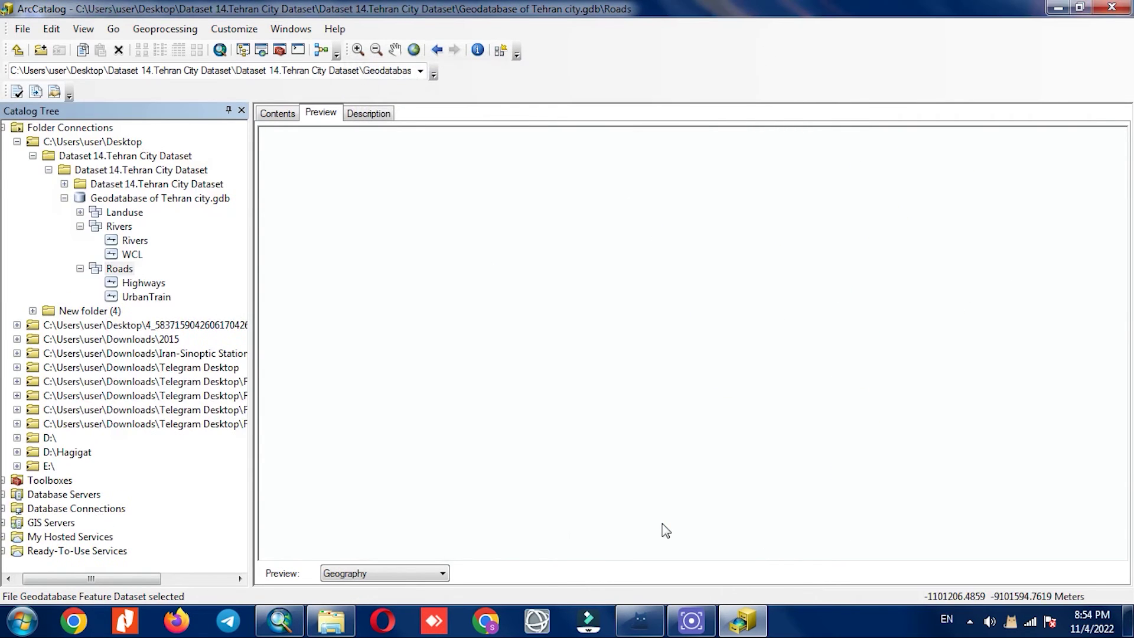
click(148, 286)
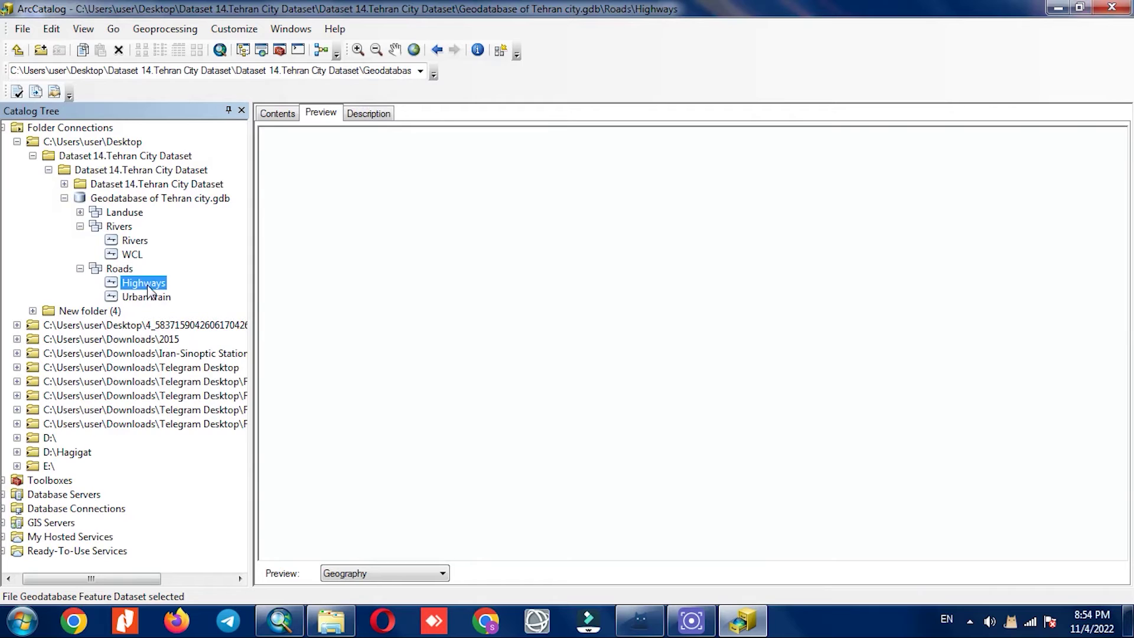
right_click(148, 286)
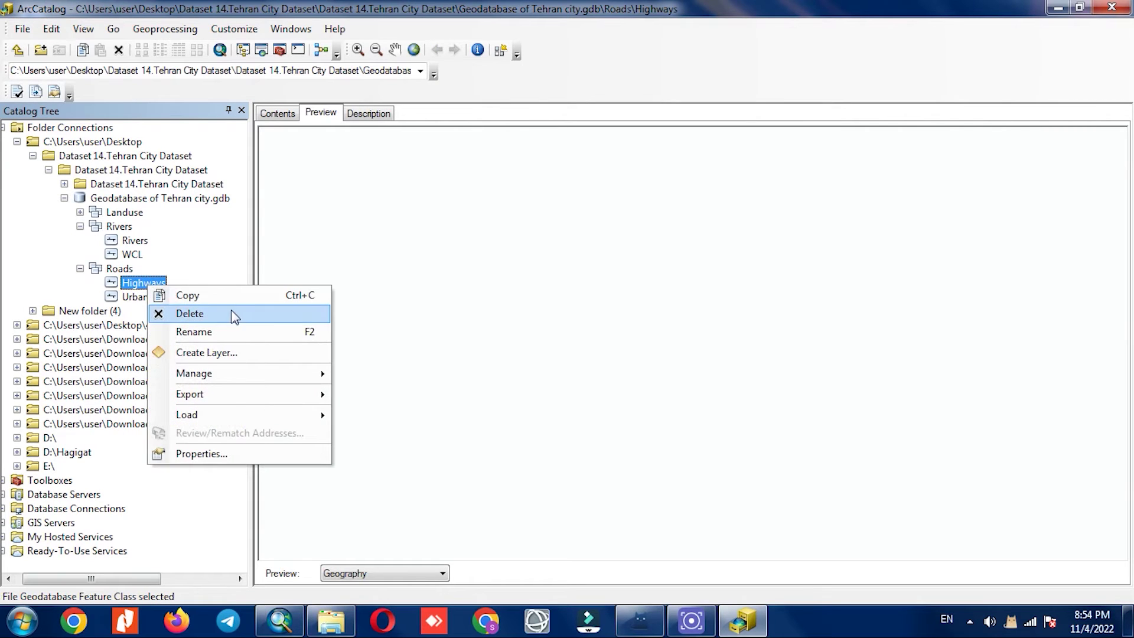
mouse_move(271, 414)
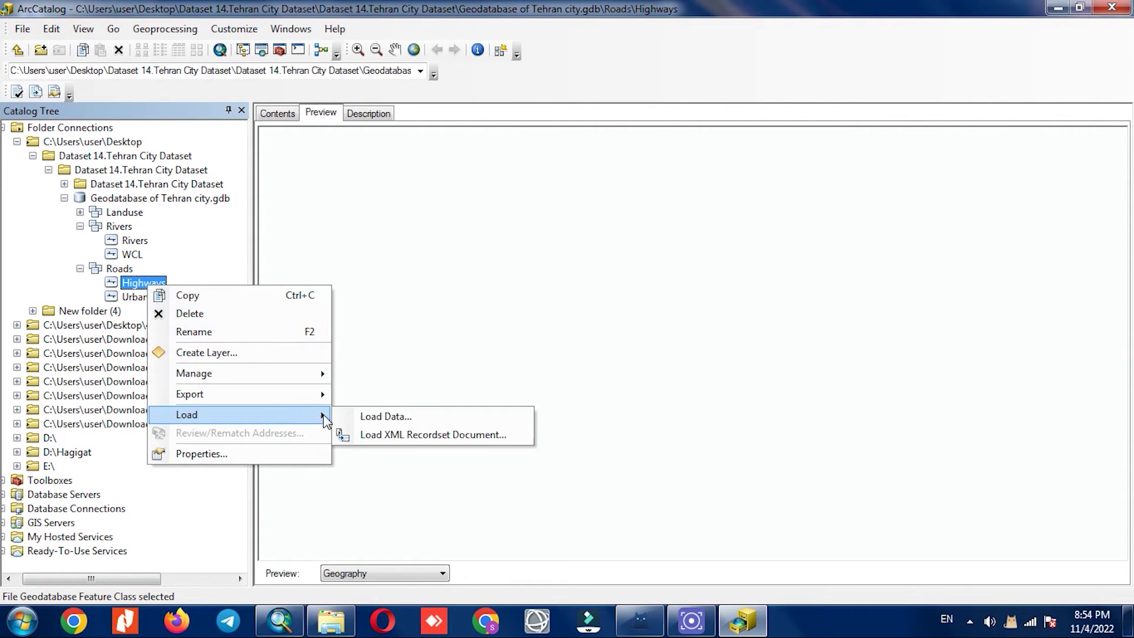
click(445, 420)
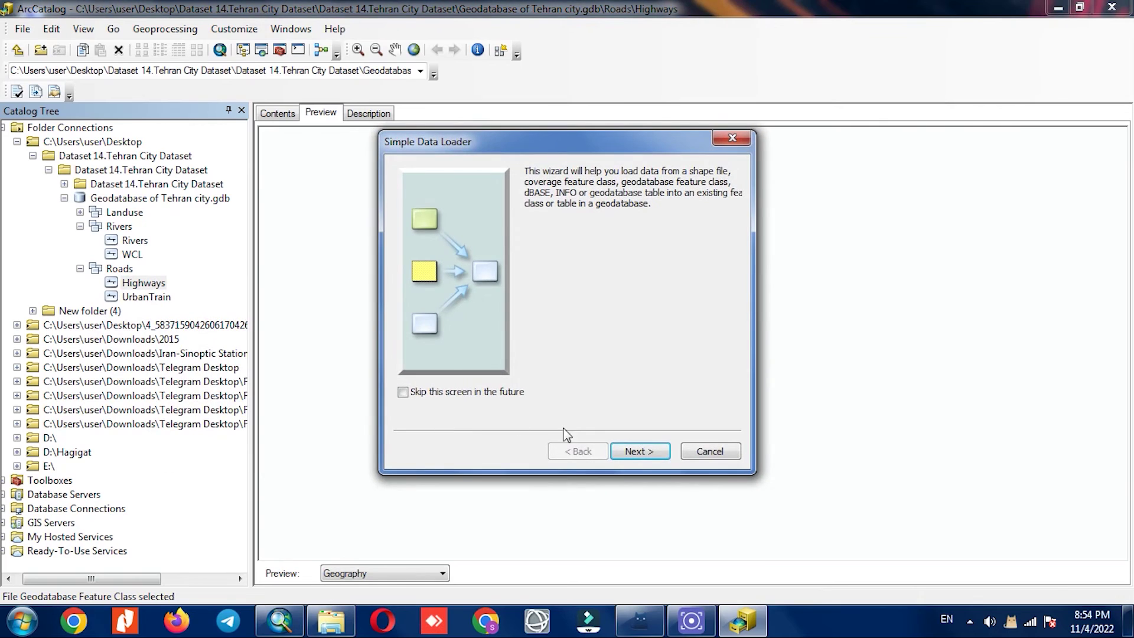
click(637, 454)
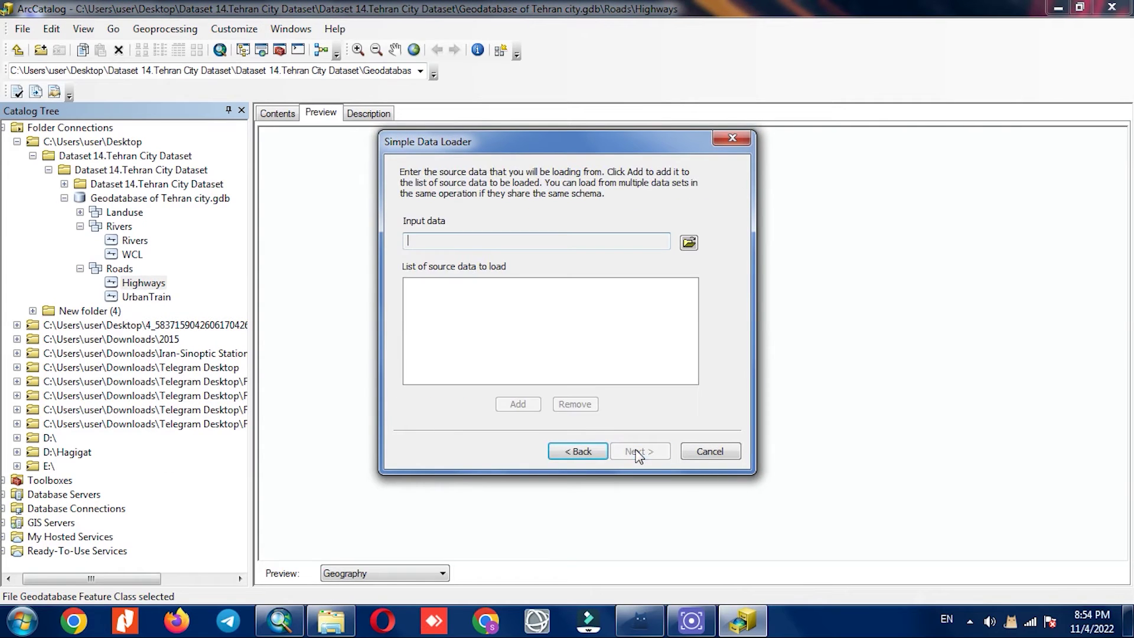
click(691, 243)
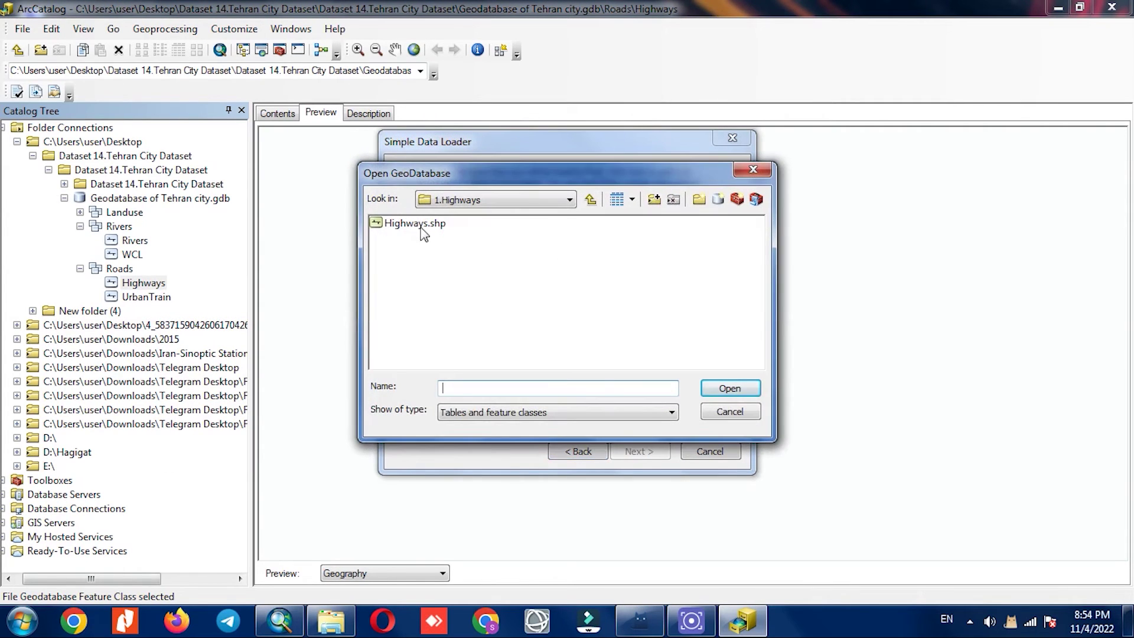
click(416, 224)
click(730, 388)
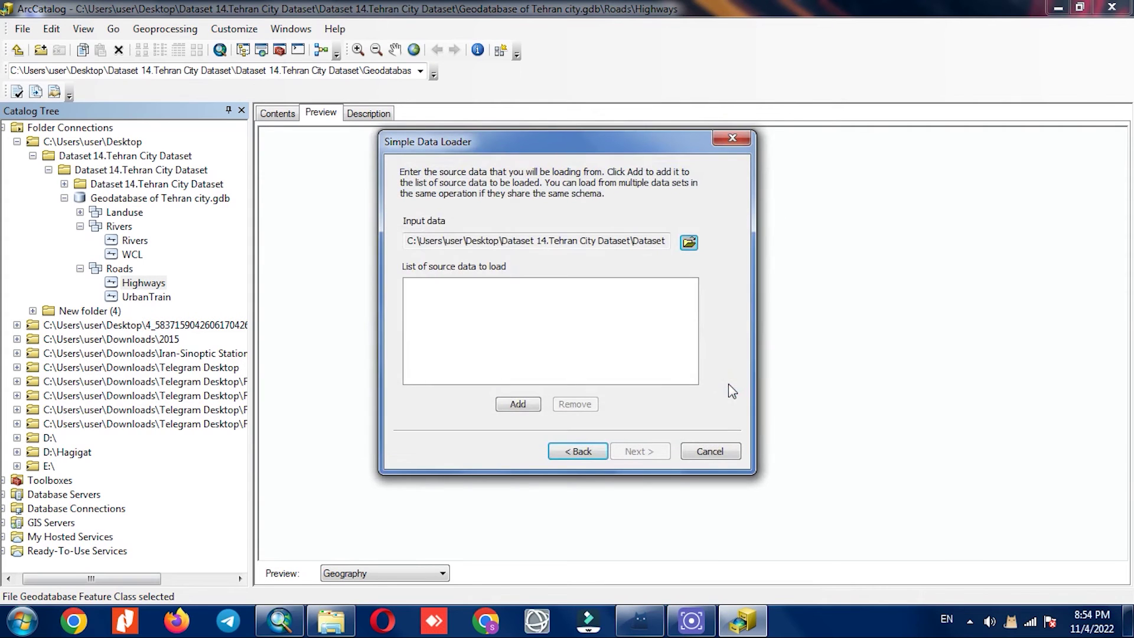
click(518, 404)
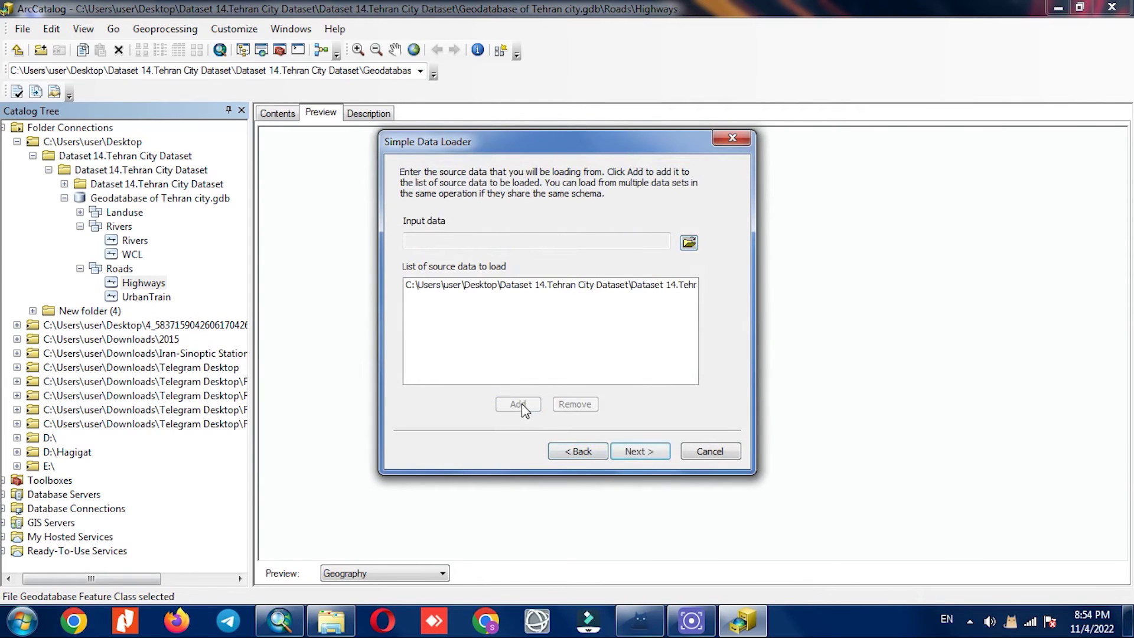
- Load all of the source data into Highways, matching the FCODE and Road_Type fields to the same-named source fields
click(635, 453)
click(635, 455)
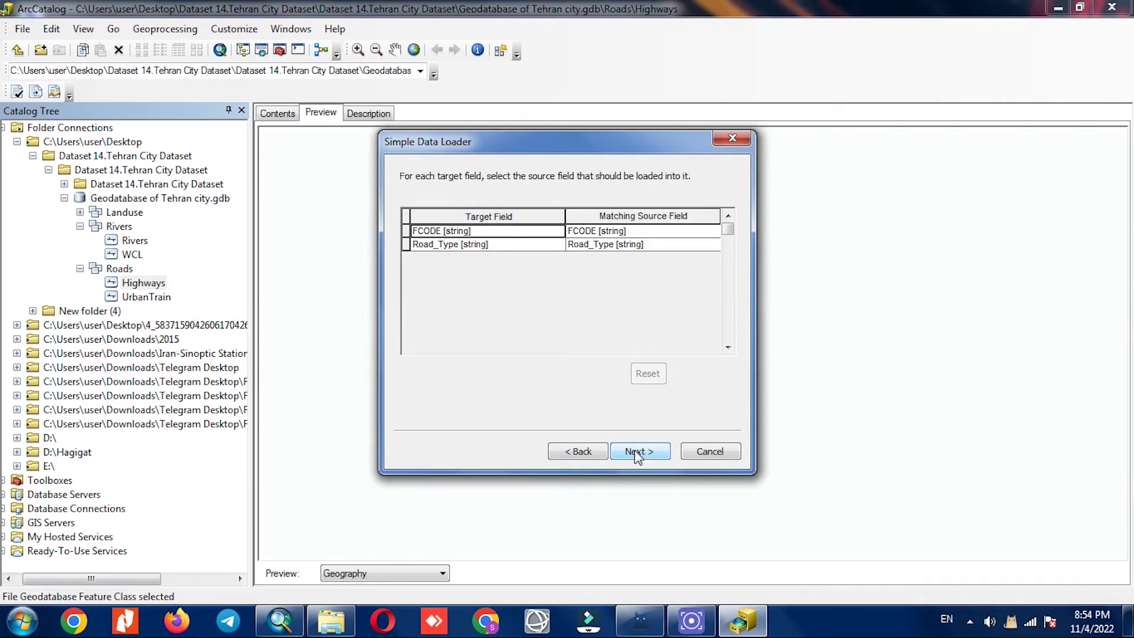
click(638, 453)
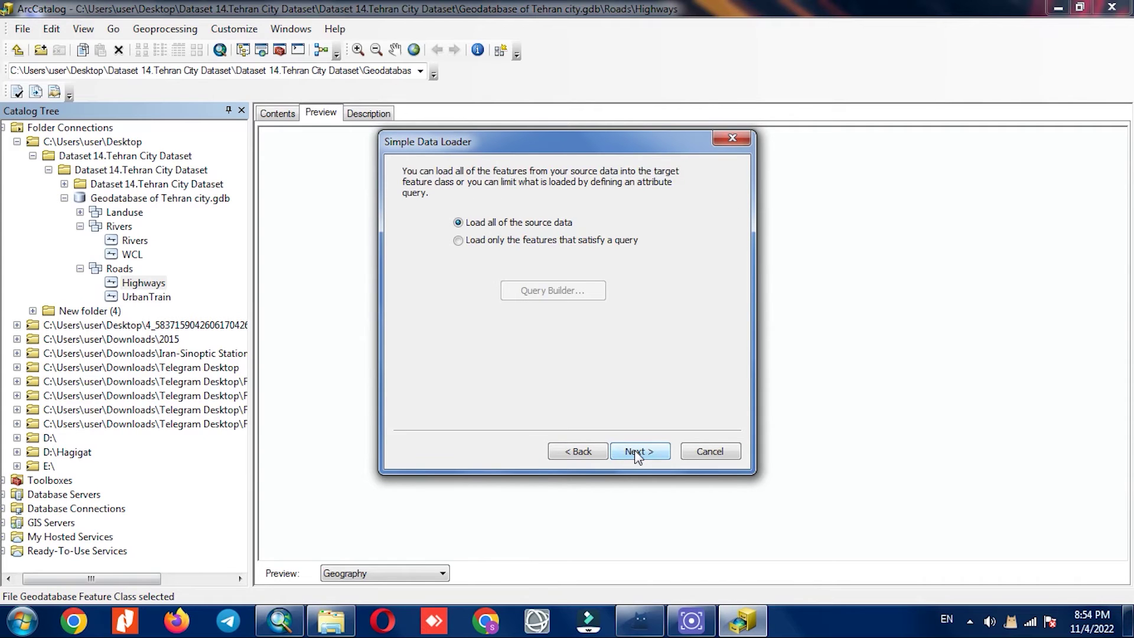
click(638, 452)
click(639, 453)
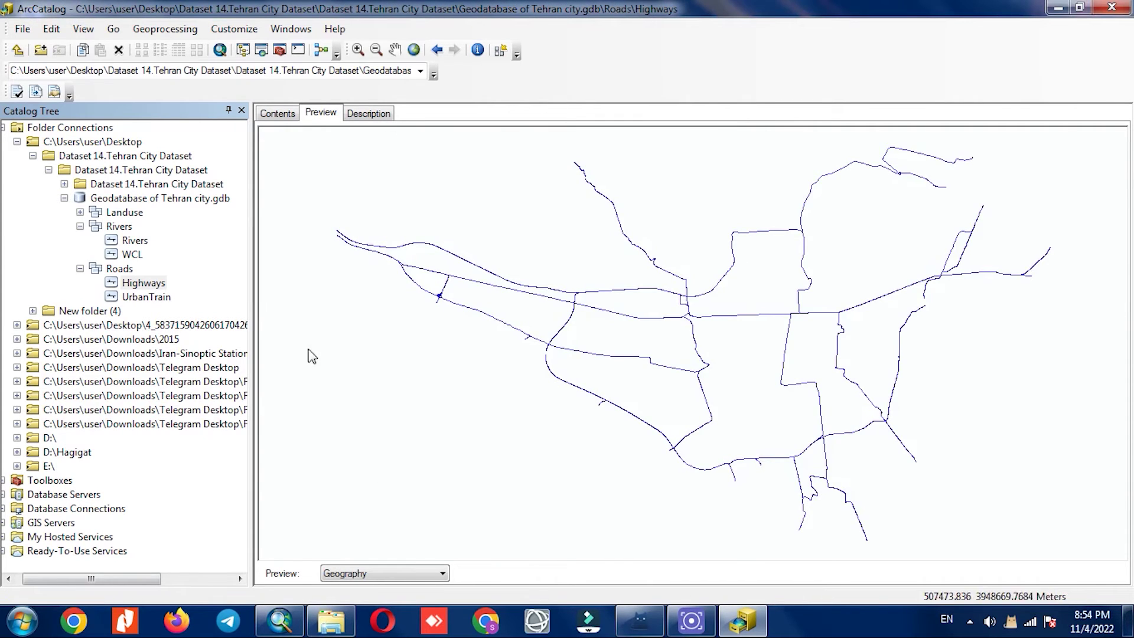
- Compare the geography previews of the UrbanTrain and Highways feature classes
click(145, 296)
click(142, 283)
click(145, 296)
click(136, 283)
- Start a new feature class in the Roads dataset named MajorRoads, with type Line Features and the Default configuration keyword
click(120, 269)
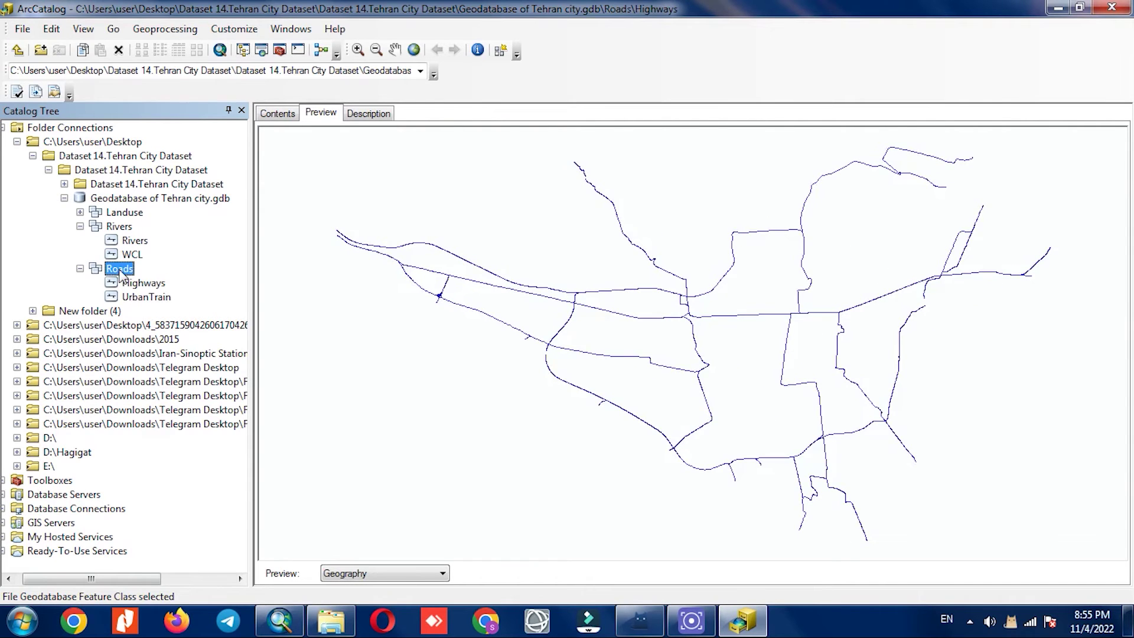
right_click(120, 271)
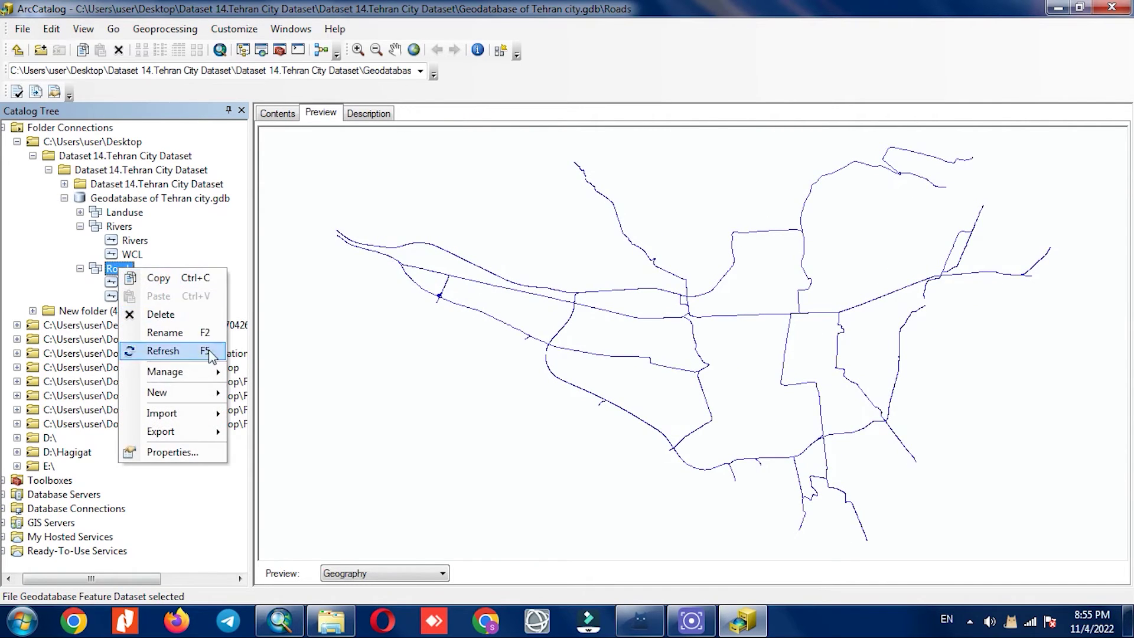
mouse_move(199, 400)
click(280, 395)
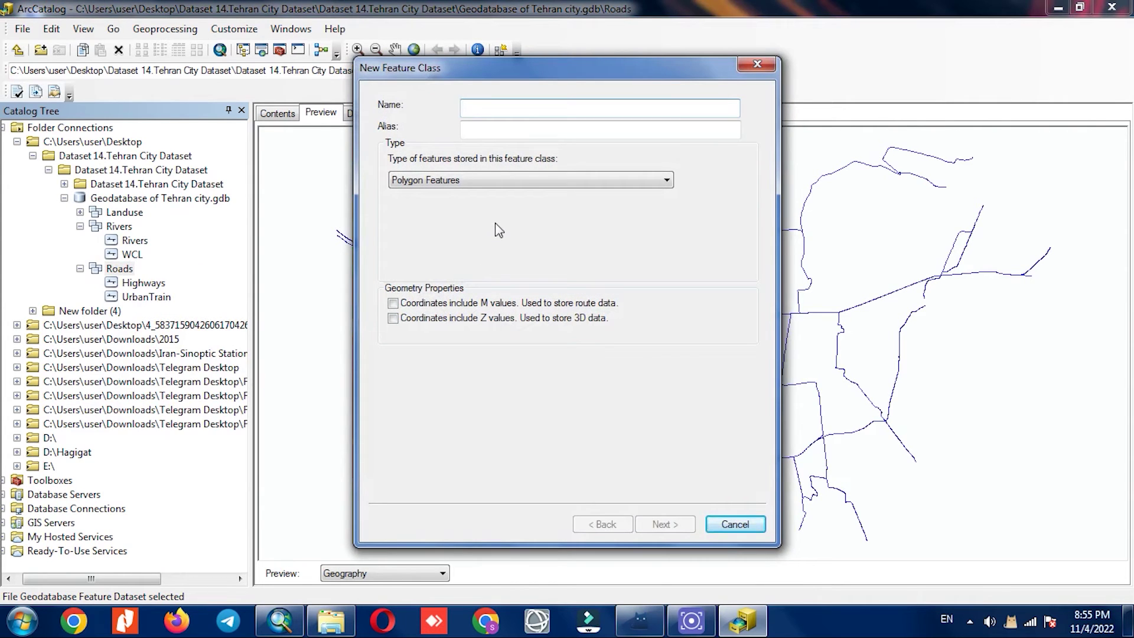
text(MajorRoads)
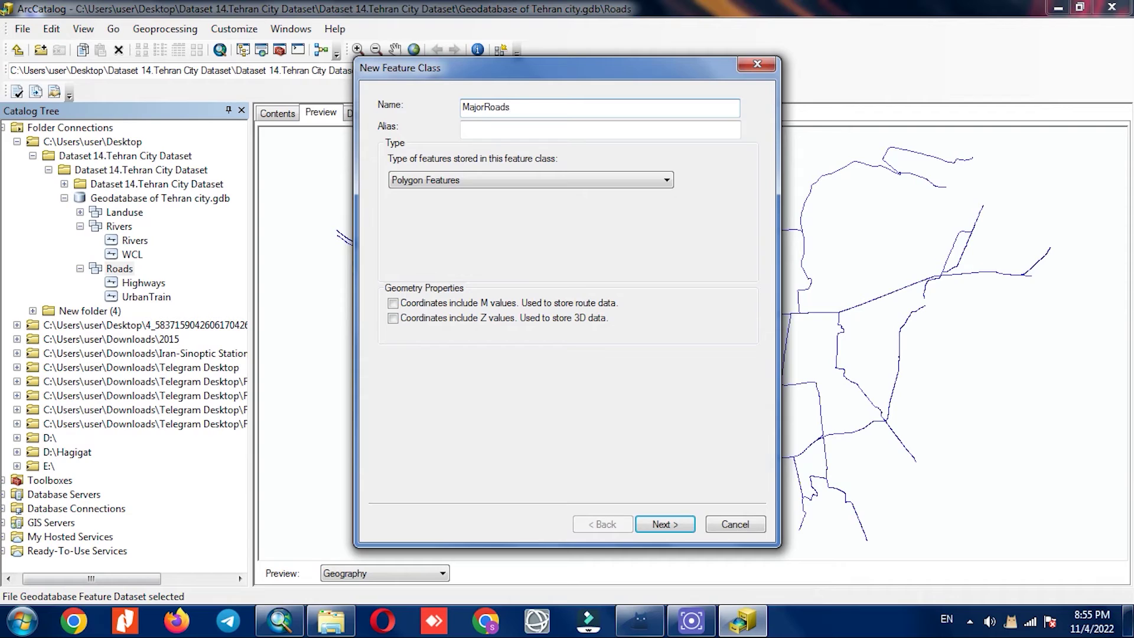
click(445, 181)
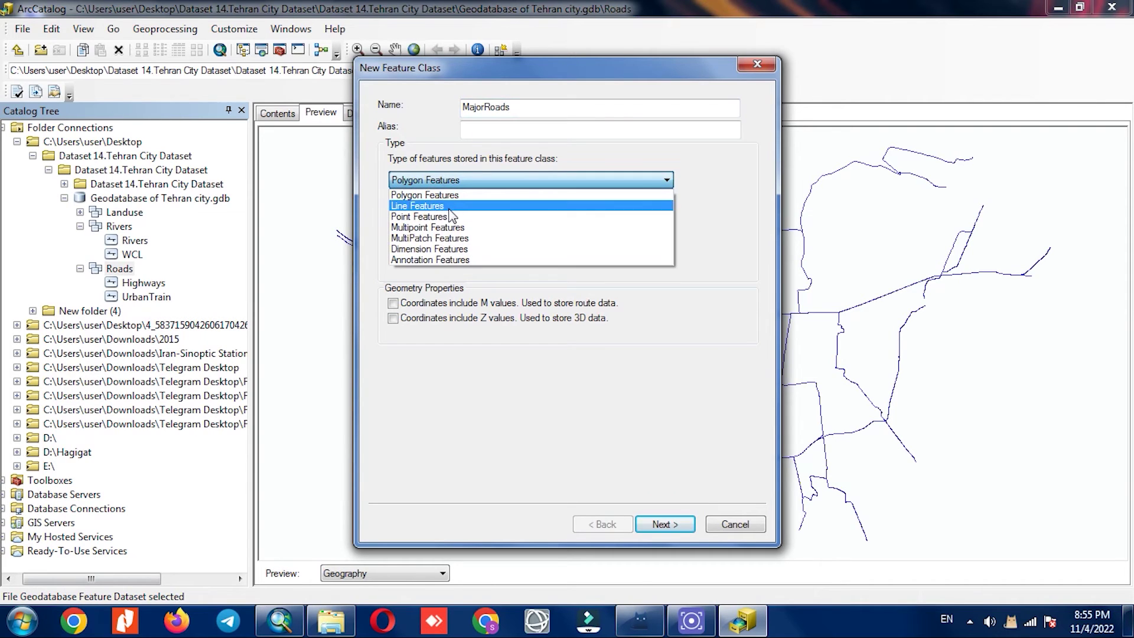
click(448, 207)
click(672, 531)
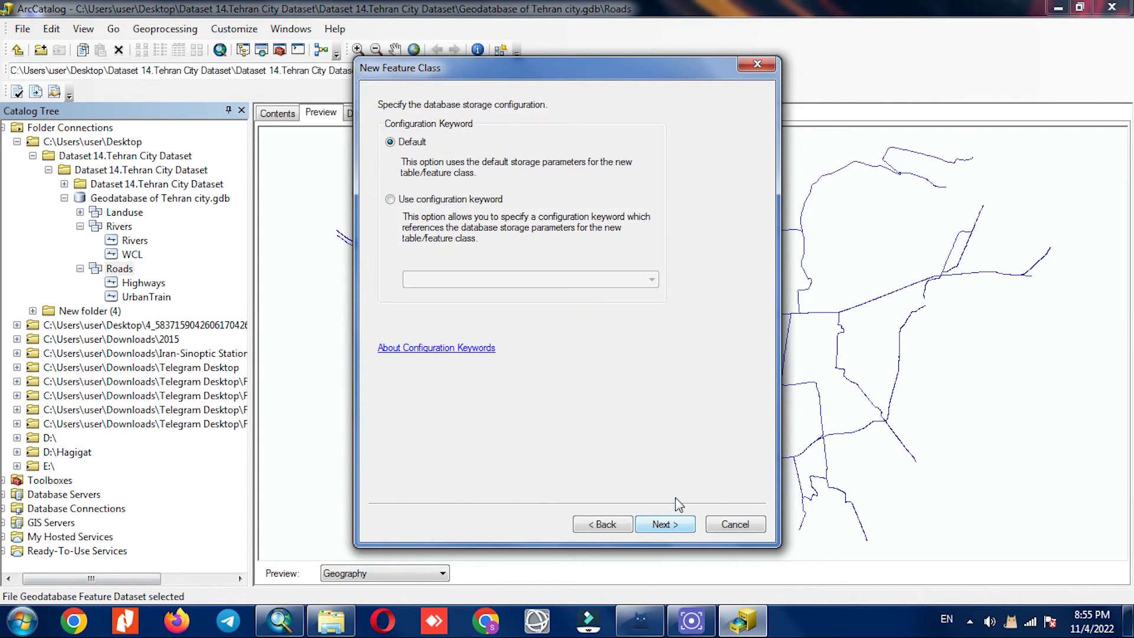
click(677, 521)
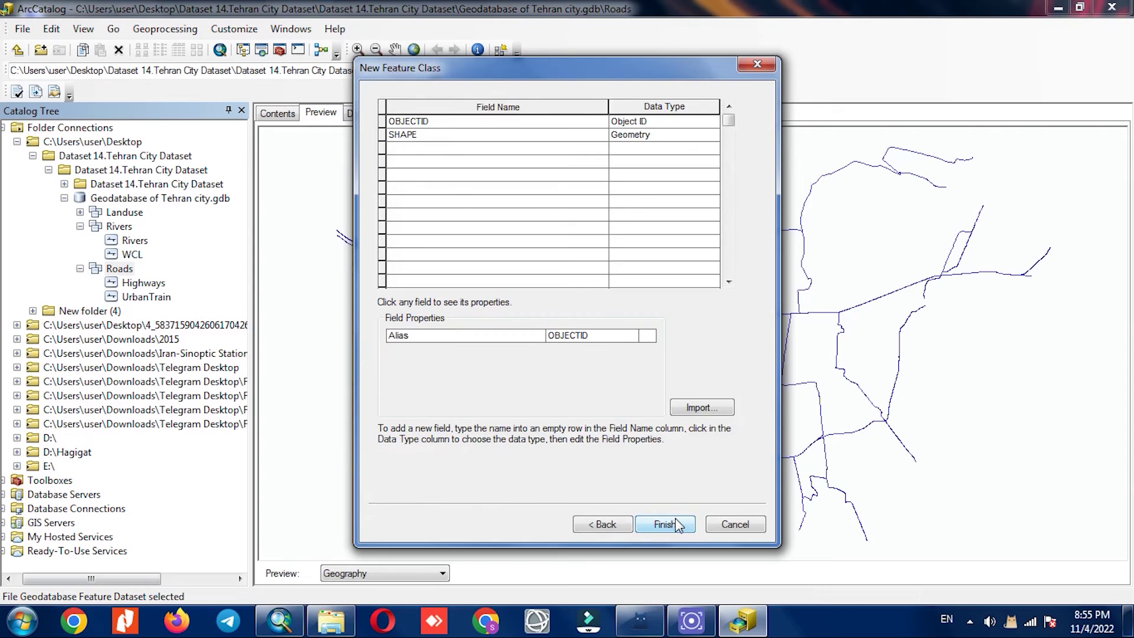
- Import the field definitions from Major Roads.shp in the 2.Major Roads folder and finish creating the MajorRoads feature class
click(717, 408)
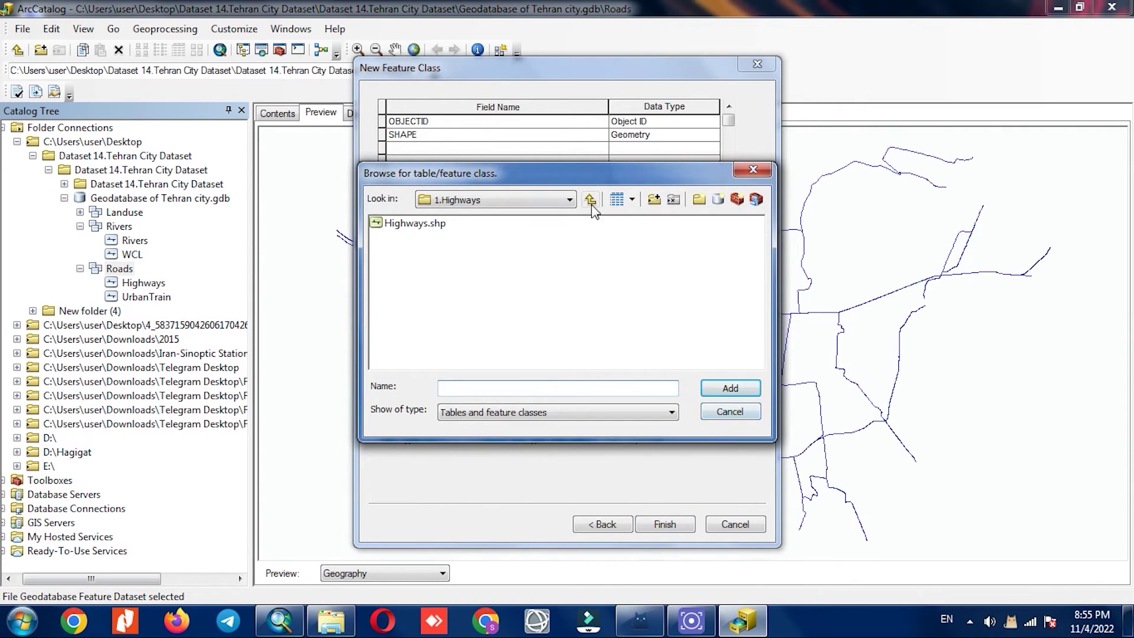
click(590, 201)
double_click(434, 237)
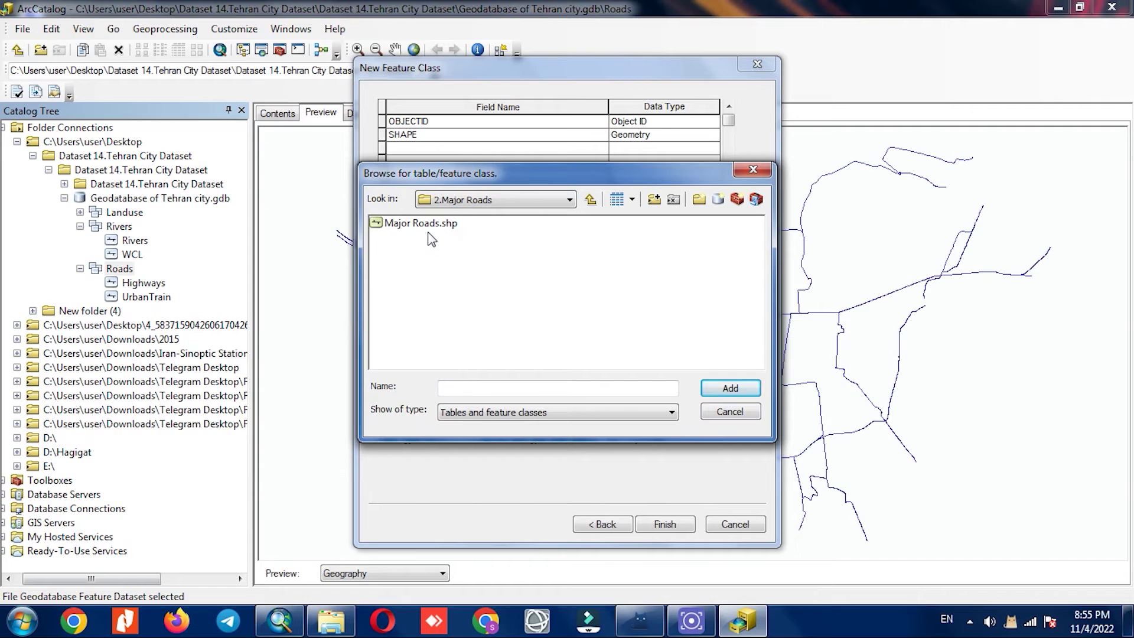
click(426, 226)
click(726, 388)
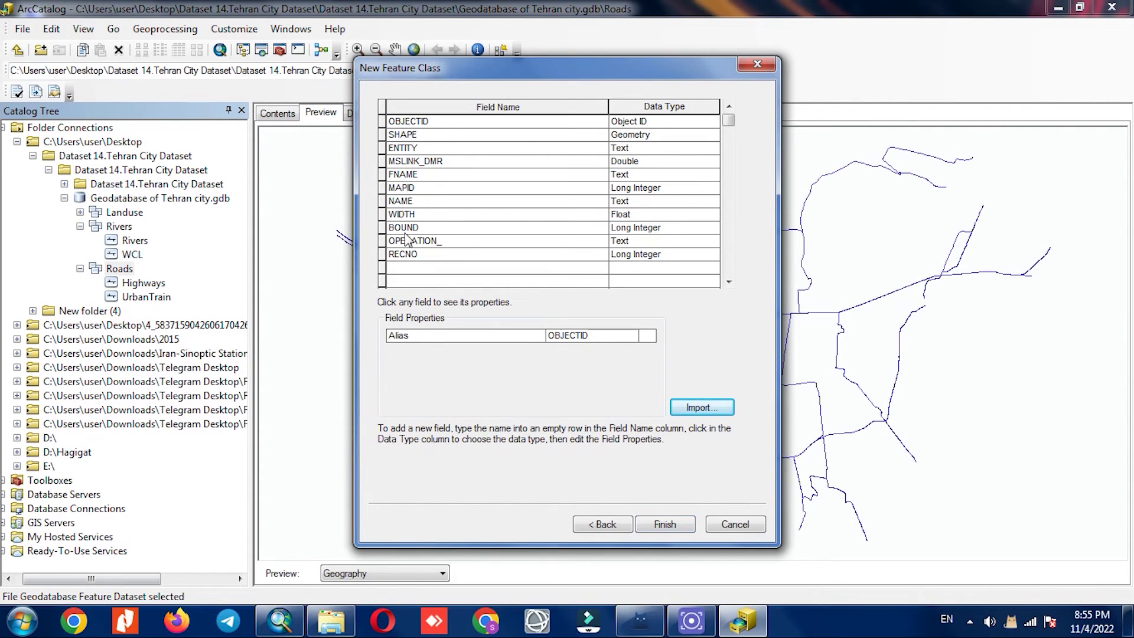
click(664, 525)
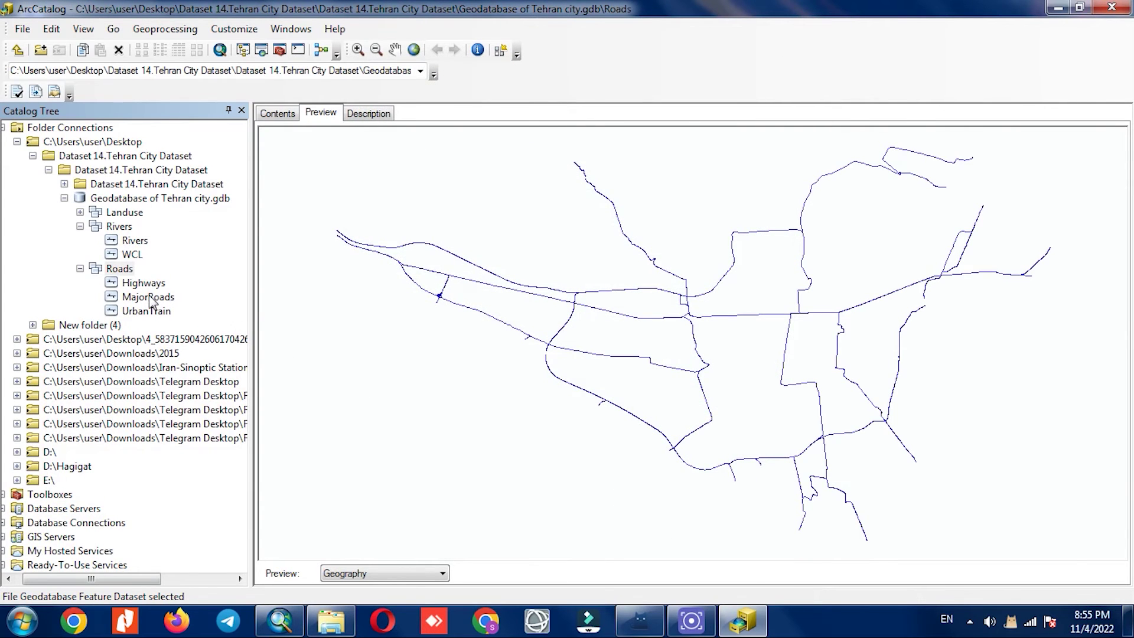
- Start loading data into MajorRoads and add Major Roads.shp as the source data
click(149, 297)
right_click(149, 297)
mouse_move(256, 426)
click(395, 425)
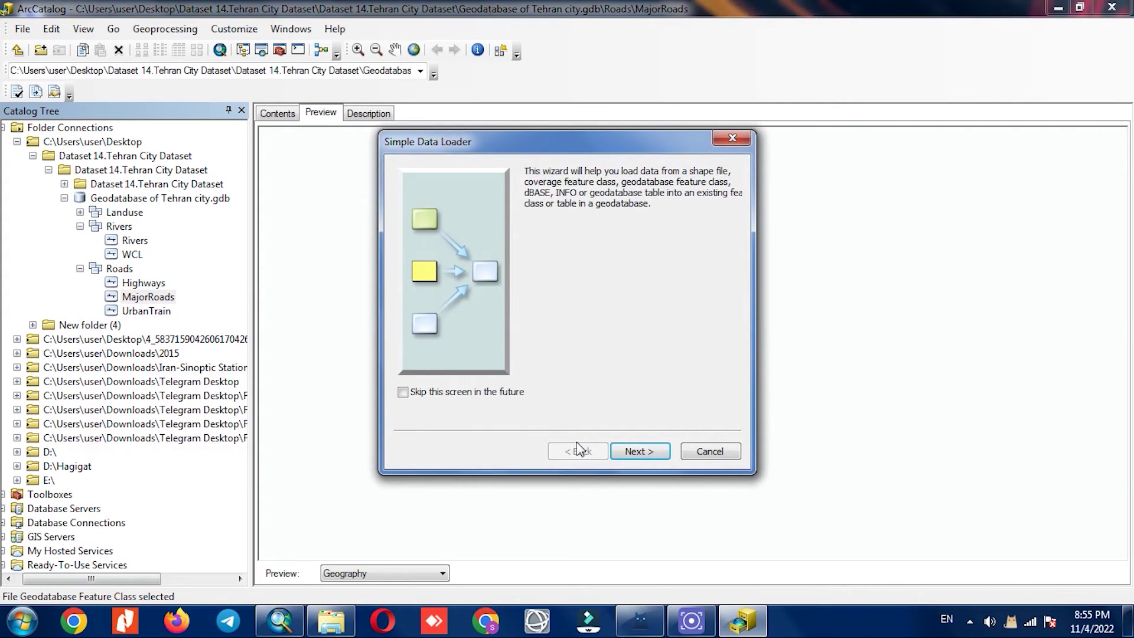
click(640, 451)
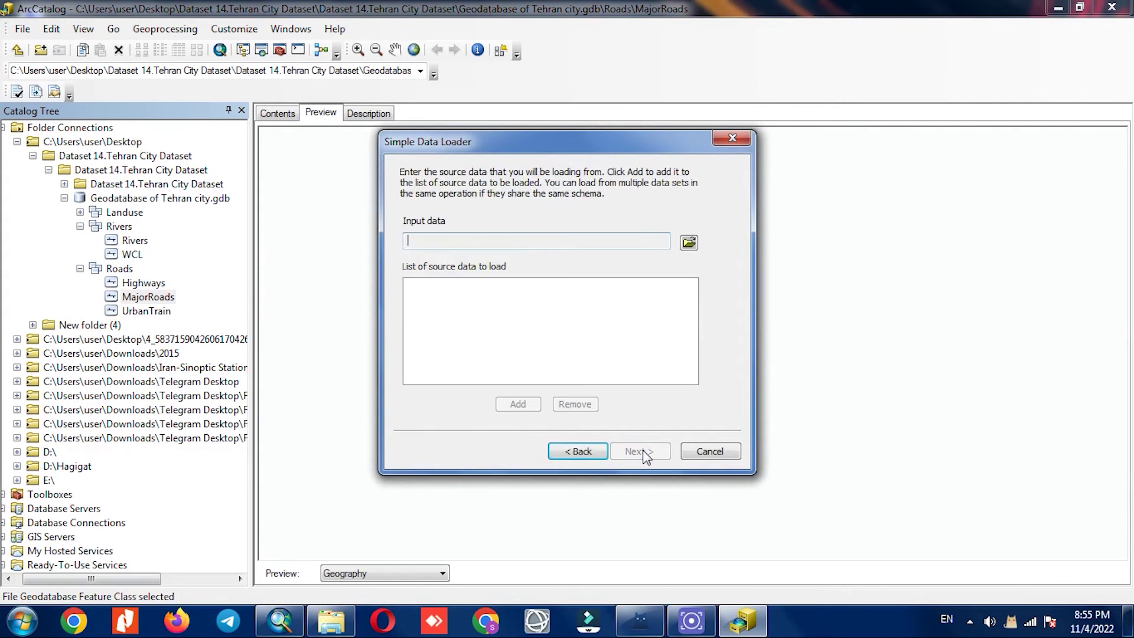
click(688, 243)
click(444, 224)
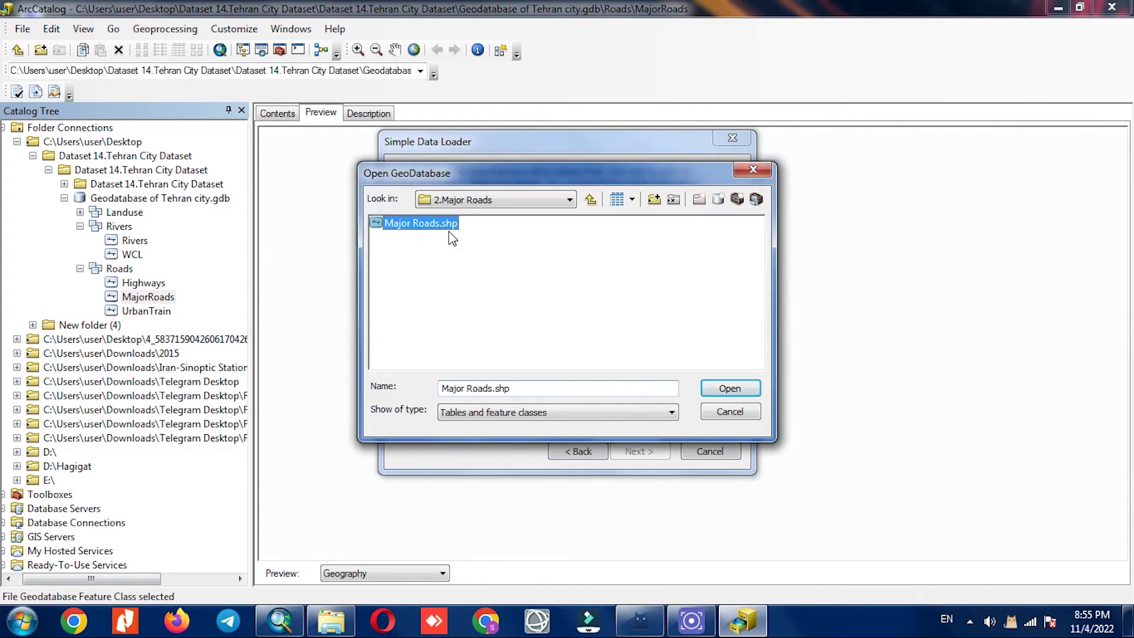
click(732, 392)
click(534, 408)
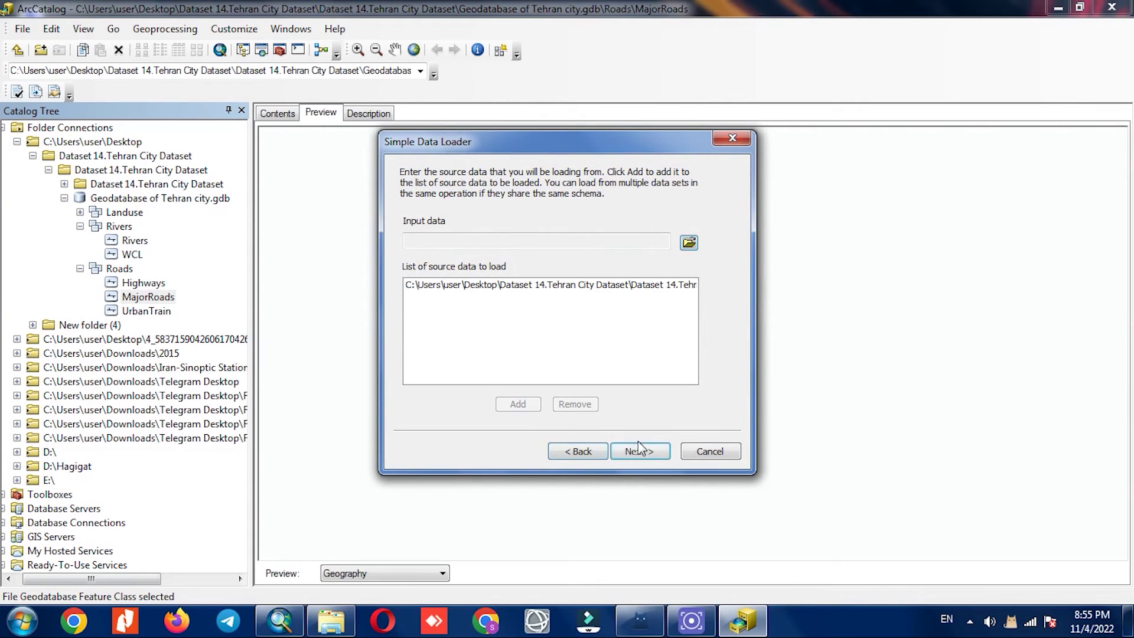
- Accept the default field matching and load all of the Major Roads source data into the MajorRoads feature class
click(641, 452)
click(644, 452)
click(652, 458)
click(651, 457)
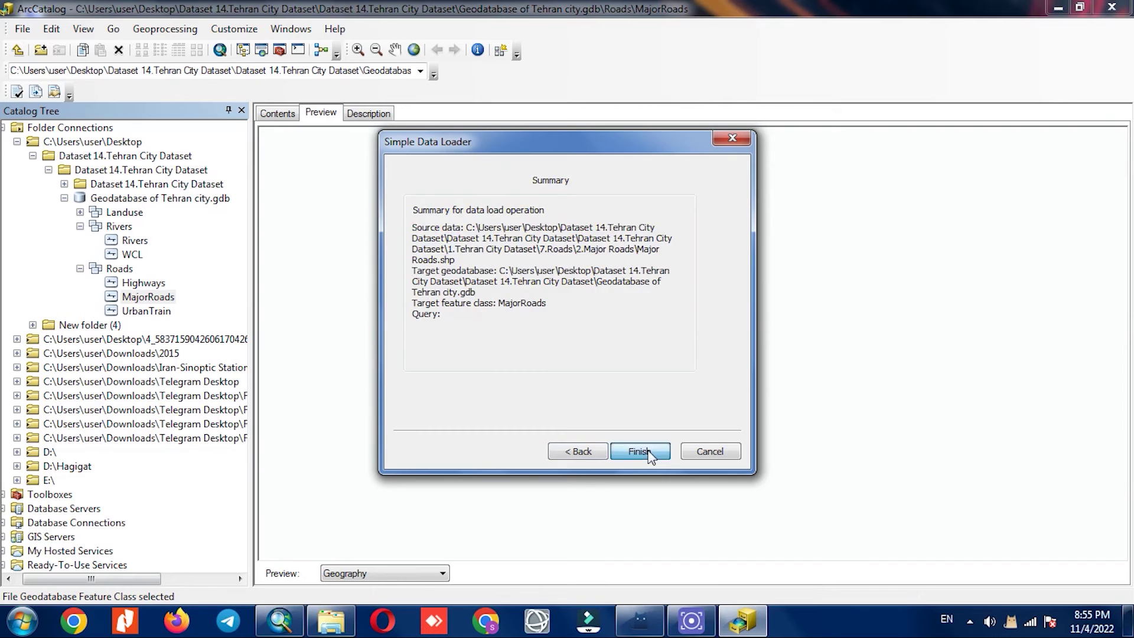
click(650, 455)
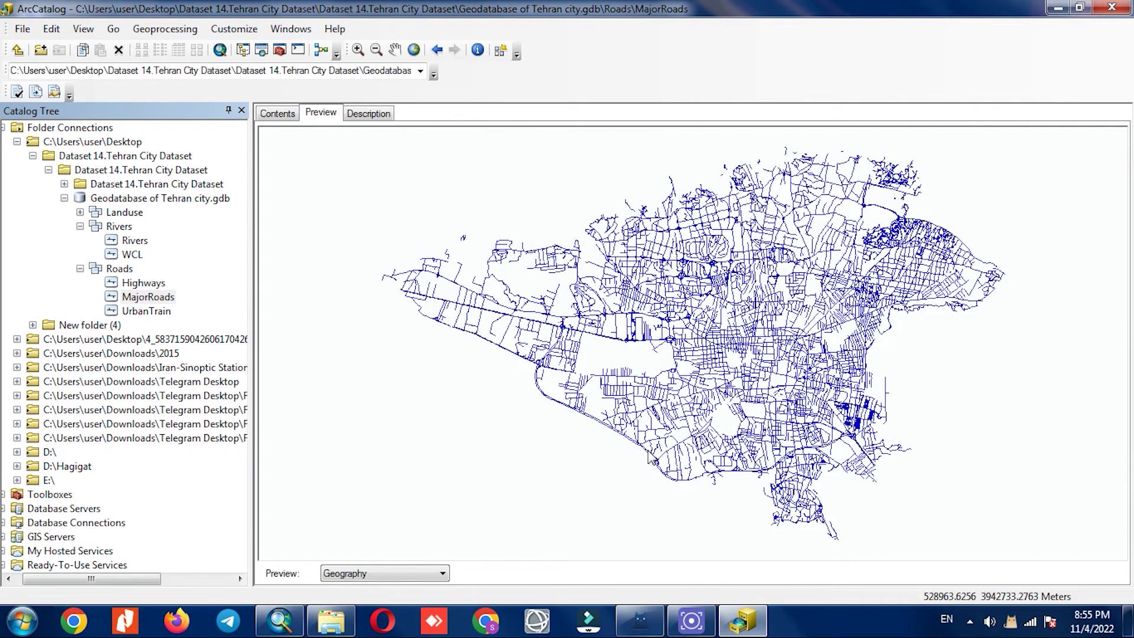
- Review the geography previews of the Highways, MajorRoads and UrbanTrain feature classes in the Roads dataset
click(144, 284)
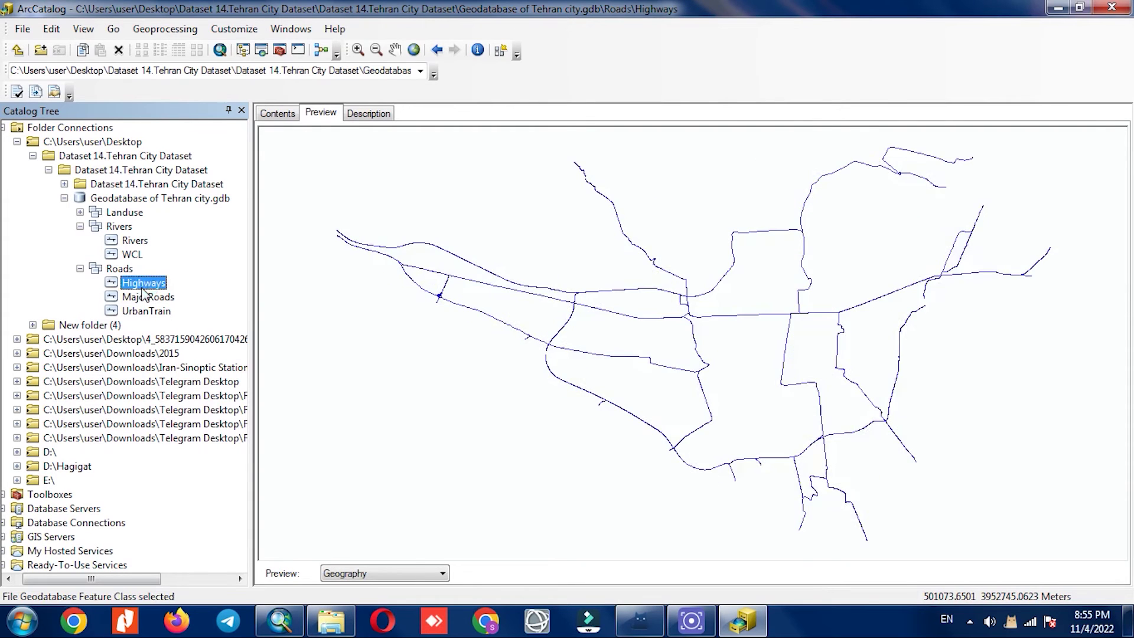
click(144, 298)
click(145, 314)
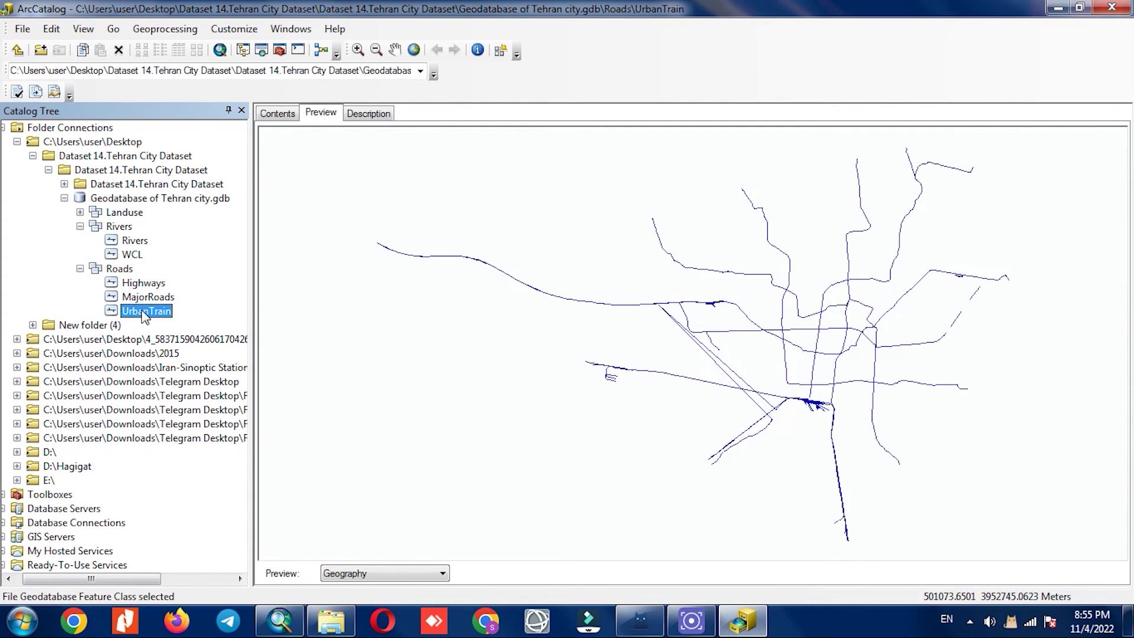
click(144, 298)
click(142, 284)
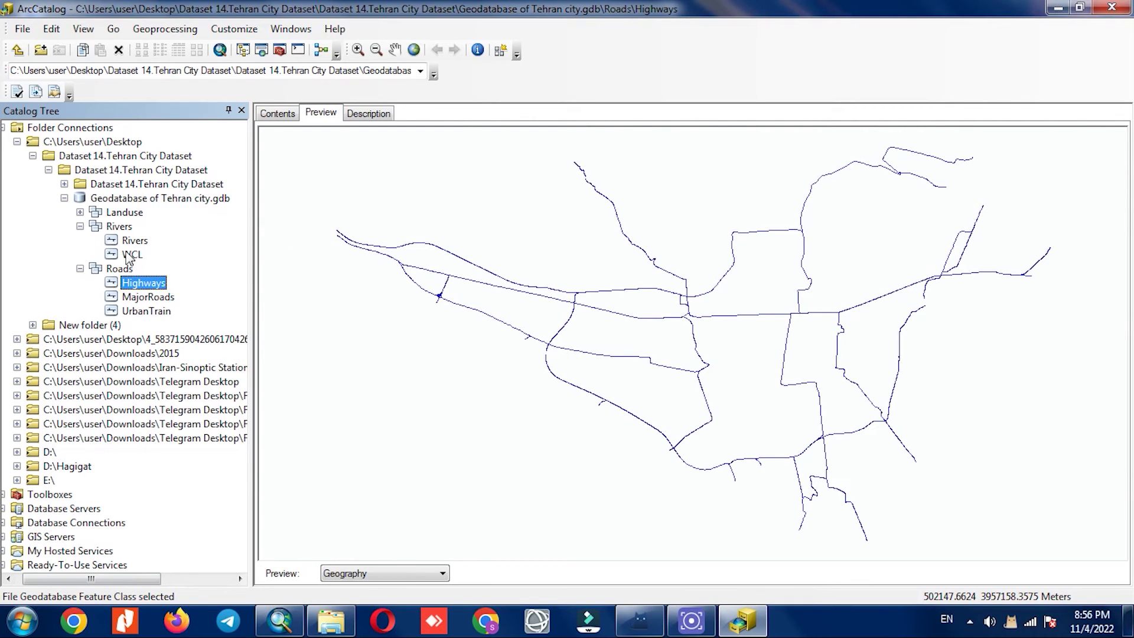
- Delete the Landuse feature dataset from the Tehran city geodatabase
click(133, 213)
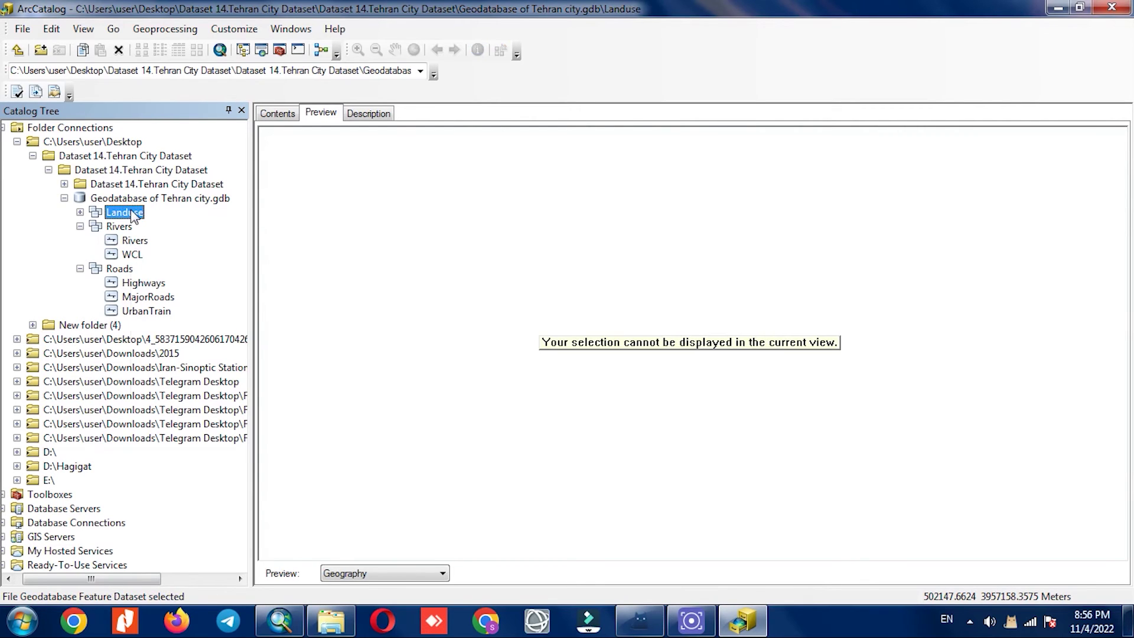
right_click(133, 213)
click(148, 254)
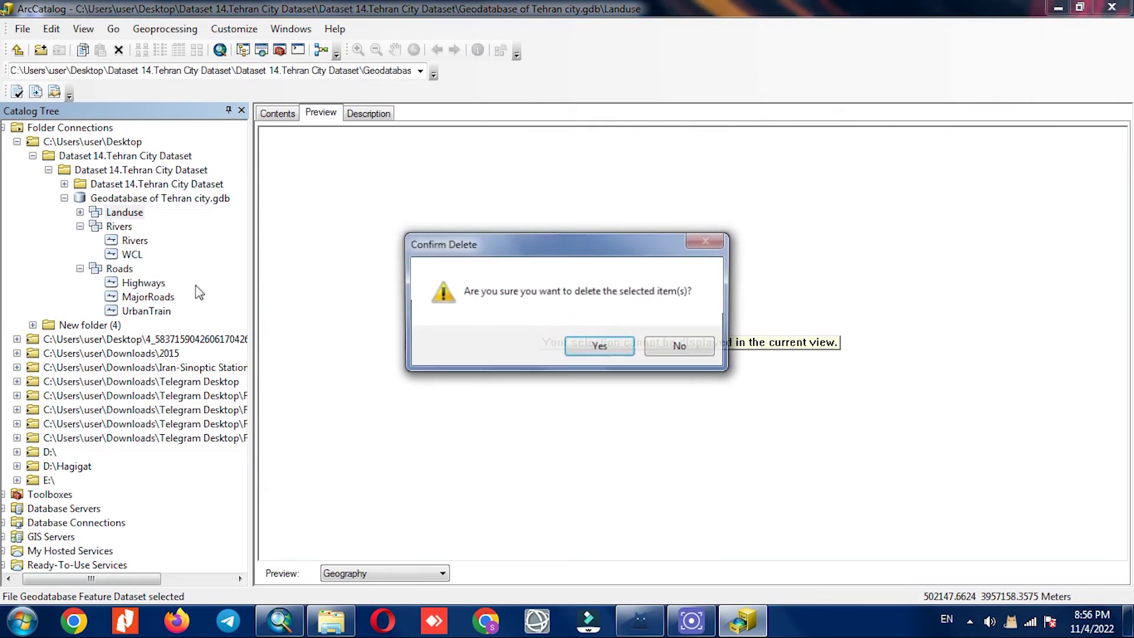
click(580, 349)
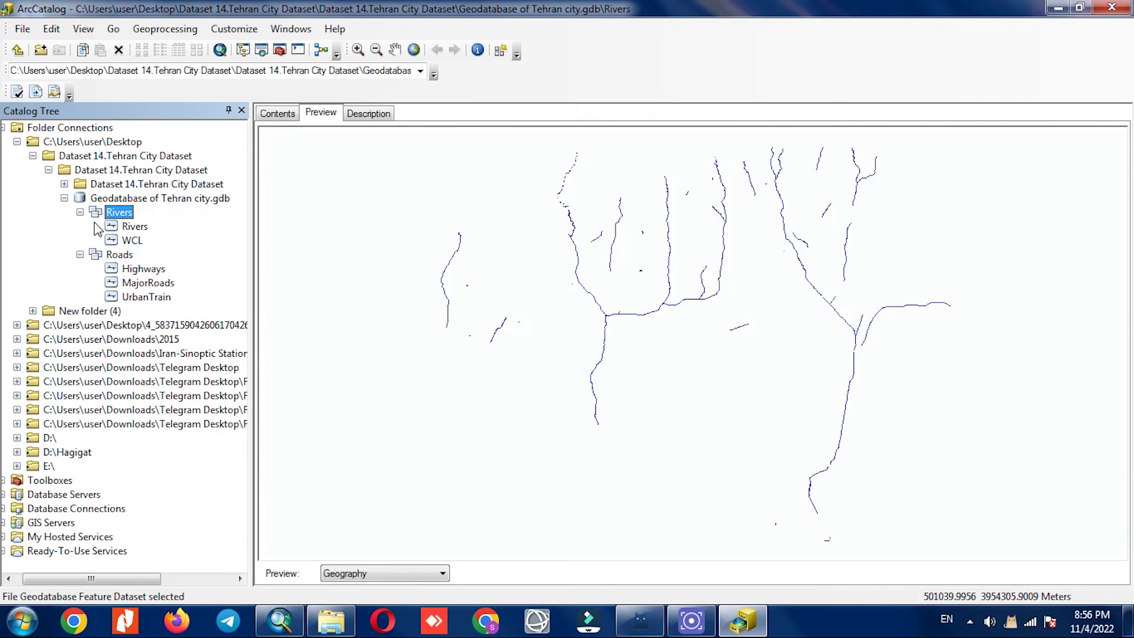
- Examine how the Rivers and Roads feature datasets are organized within the Tehran city geodatabase
click(80, 212)
click(80, 226)
click(155, 200)
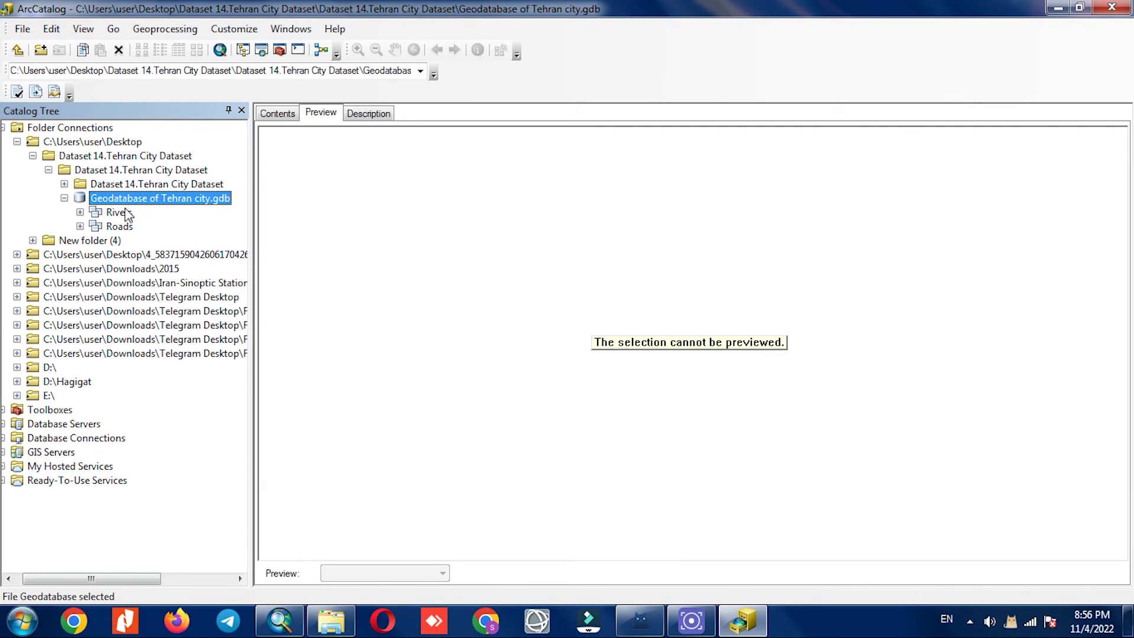
click(122, 212)
click(121, 229)
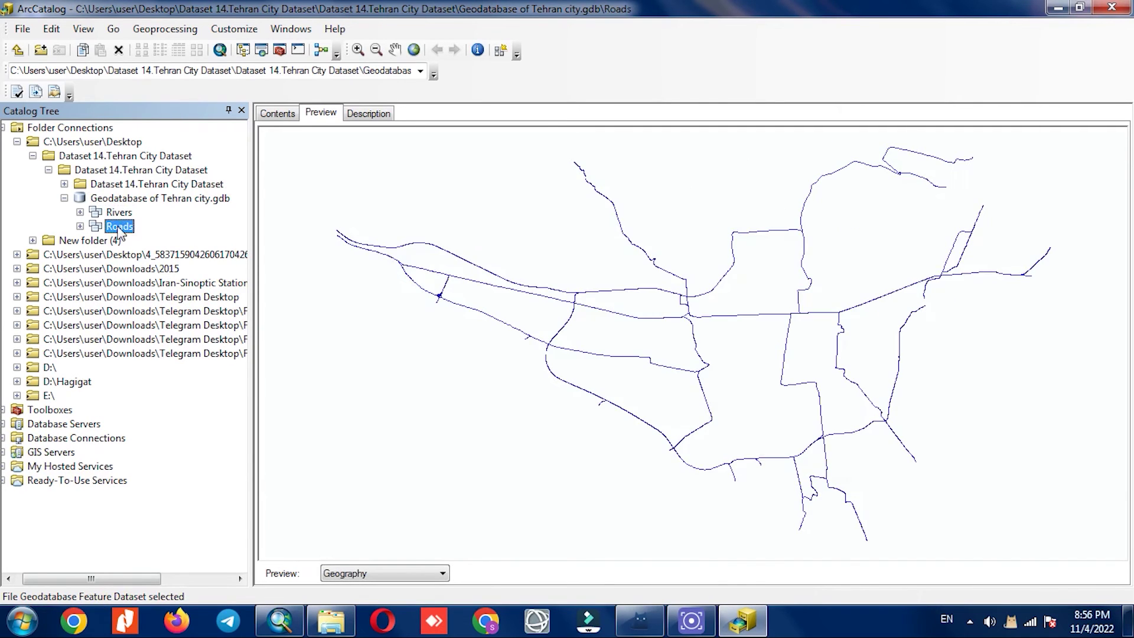
click(80, 226)
click(79, 212)
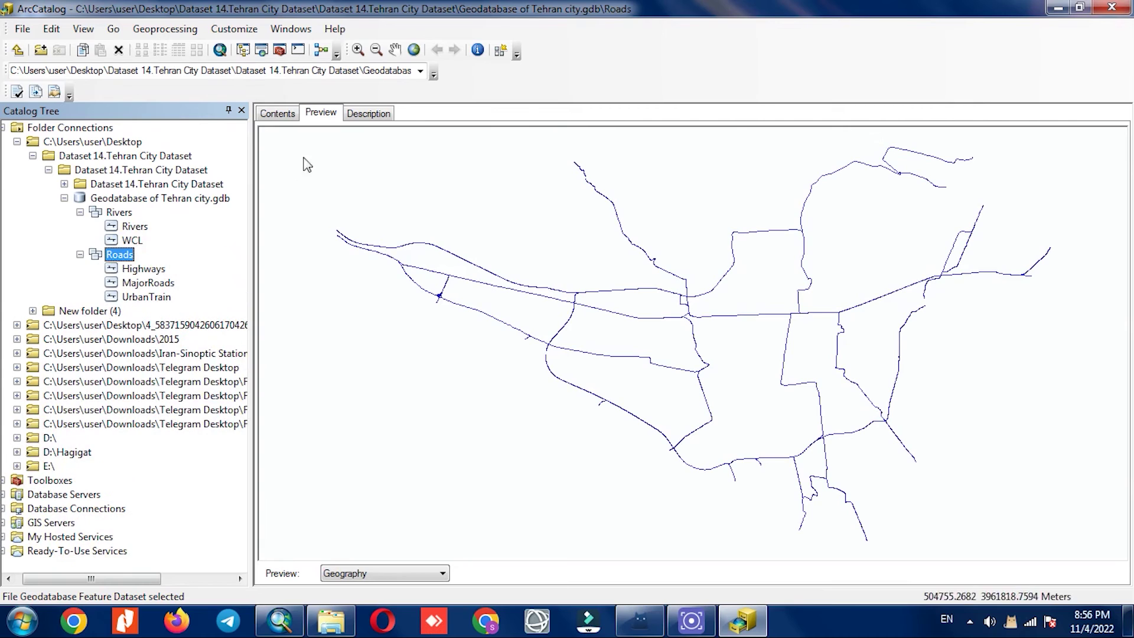
- Review the contents listings of the Roads dataset, the Tehran city geodatabase and its Rivers dataset
click(286, 114)
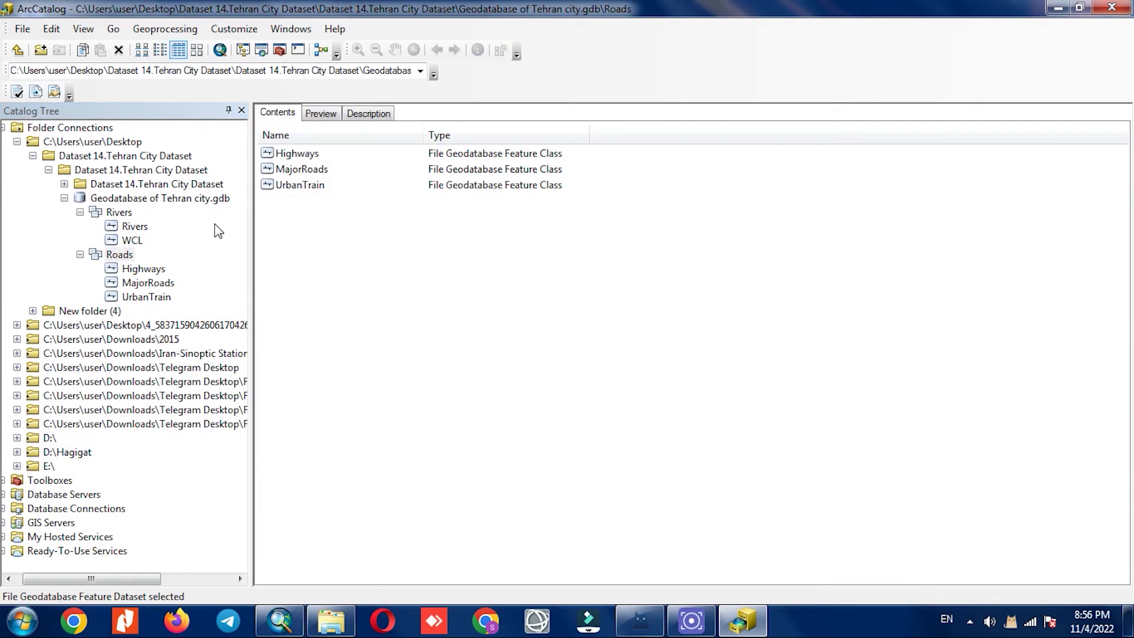
click(120, 214)
click(120, 255)
click(123, 201)
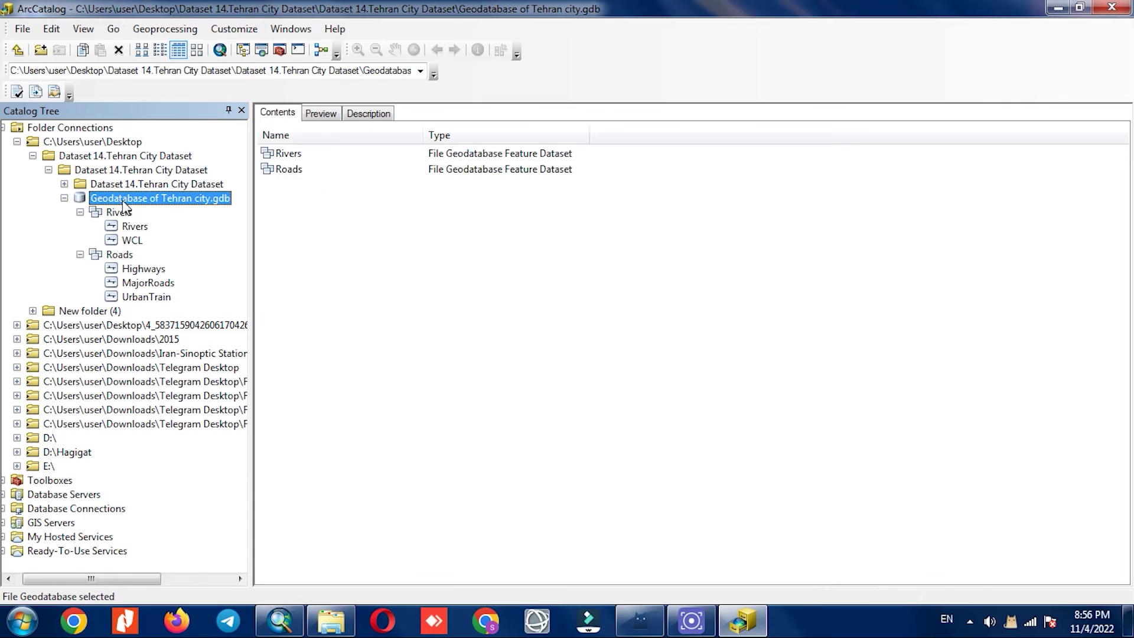
double_click(281, 156)
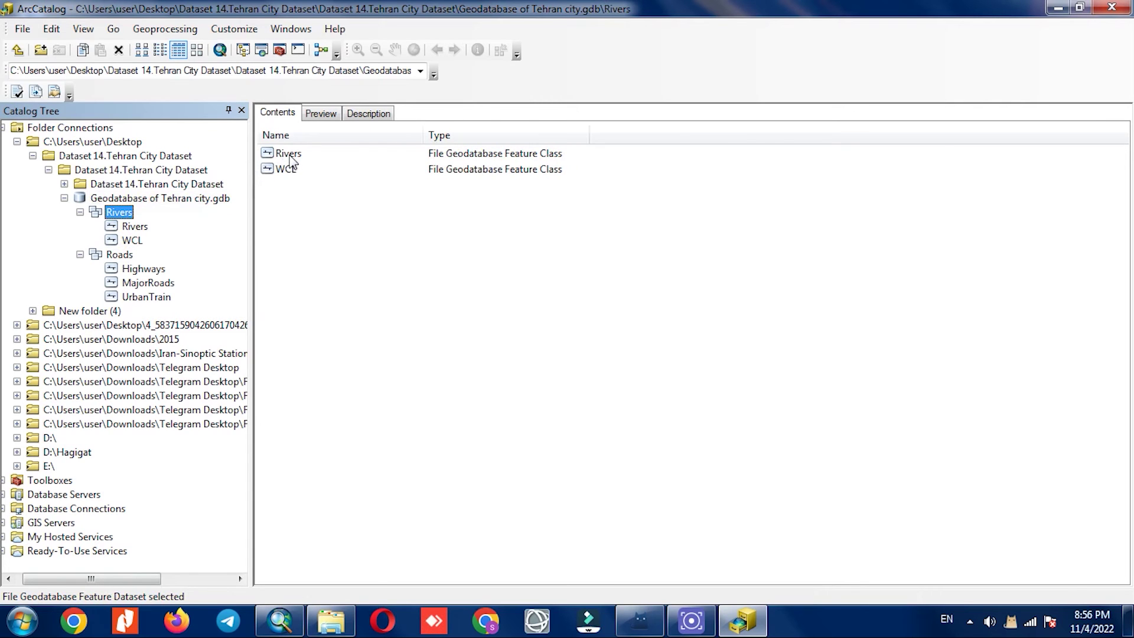
- Check the Rivers feature class properties for editor tracking and XY coordinate system, leaving them as they are
double_click(290, 155)
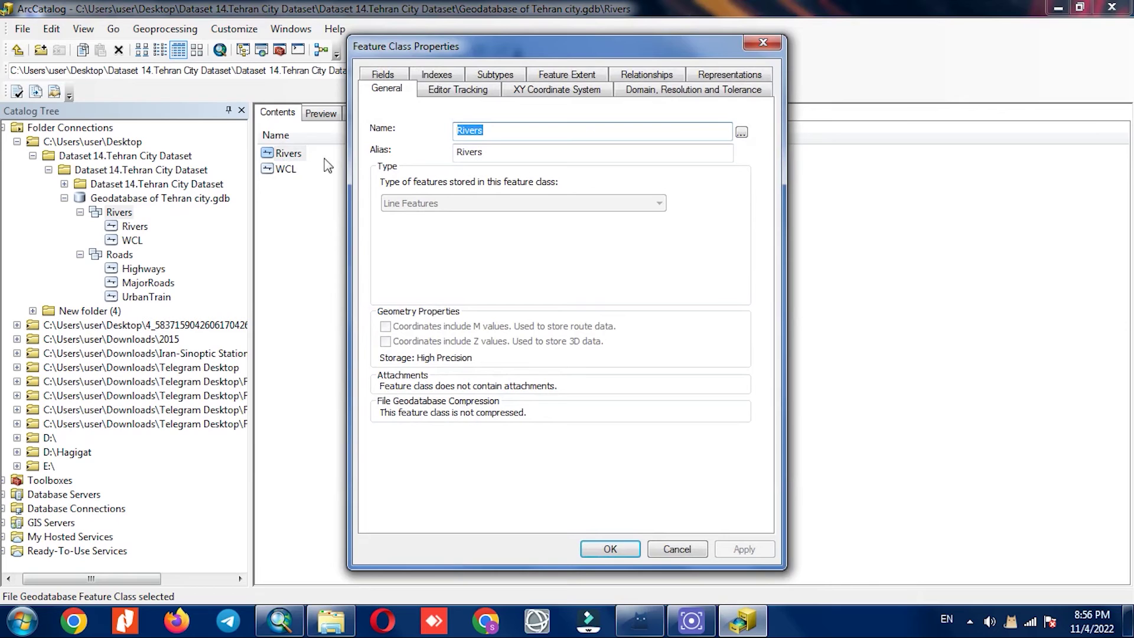
click(460, 89)
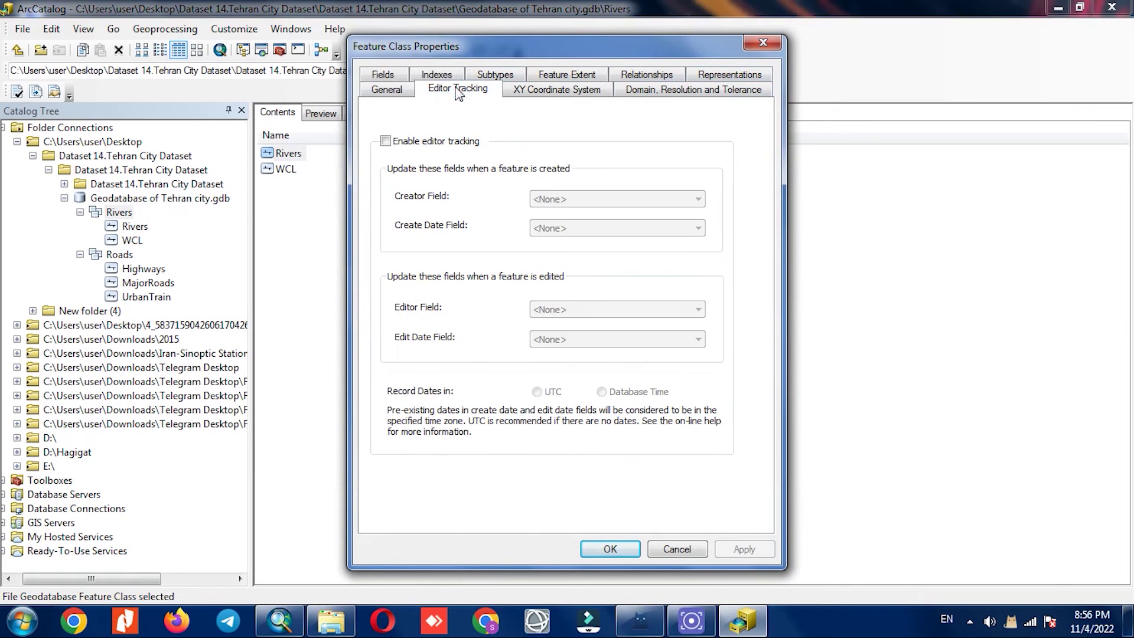
click(555, 90)
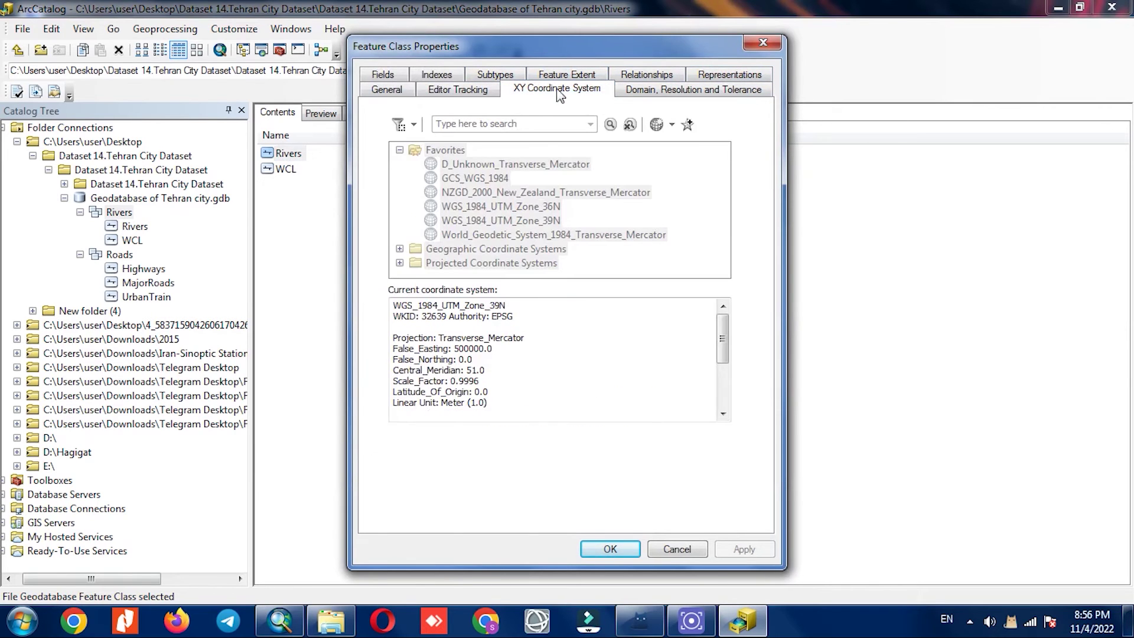
click(763, 43)
- Review the geography previews of the river and road feature classes and open the description of MajorRoads
click(293, 173)
click(325, 114)
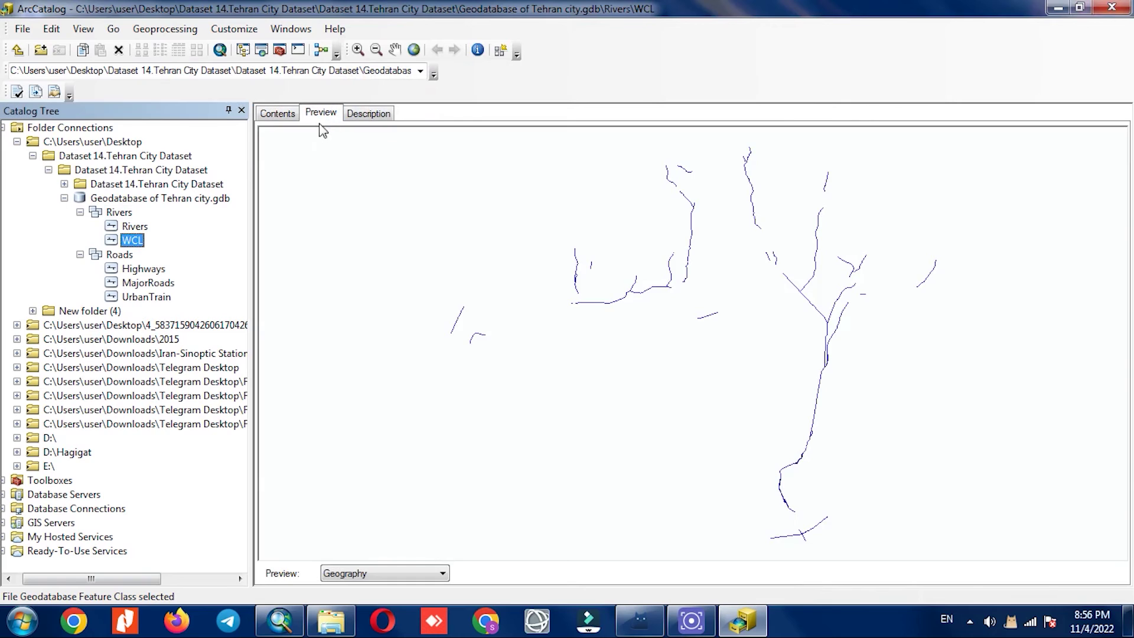
click(135, 226)
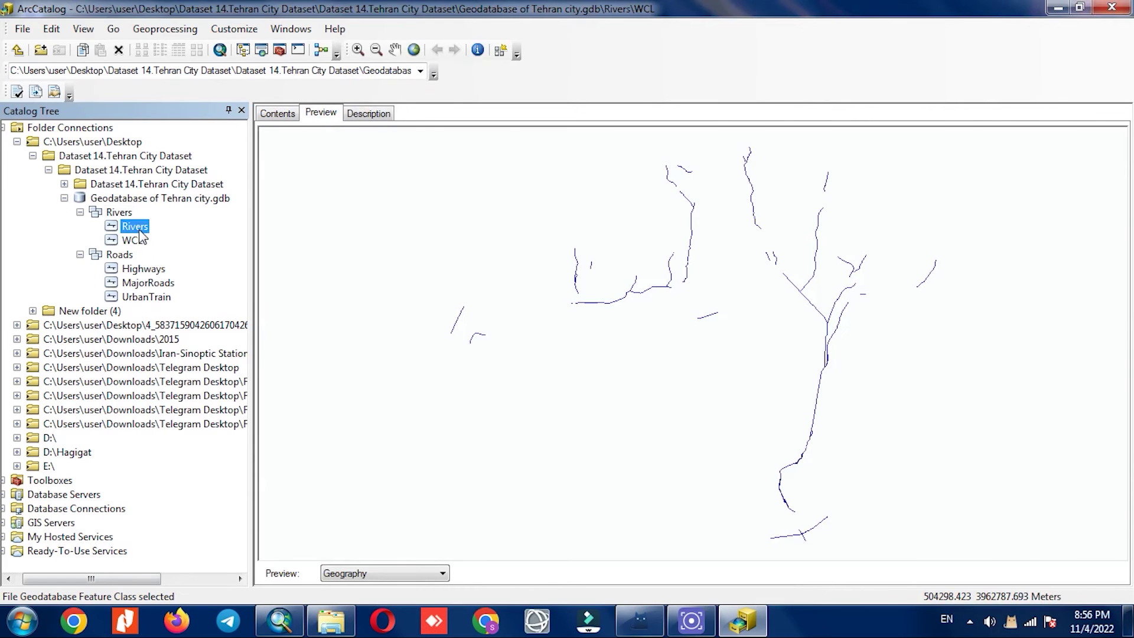
click(135, 270)
click(139, 285)
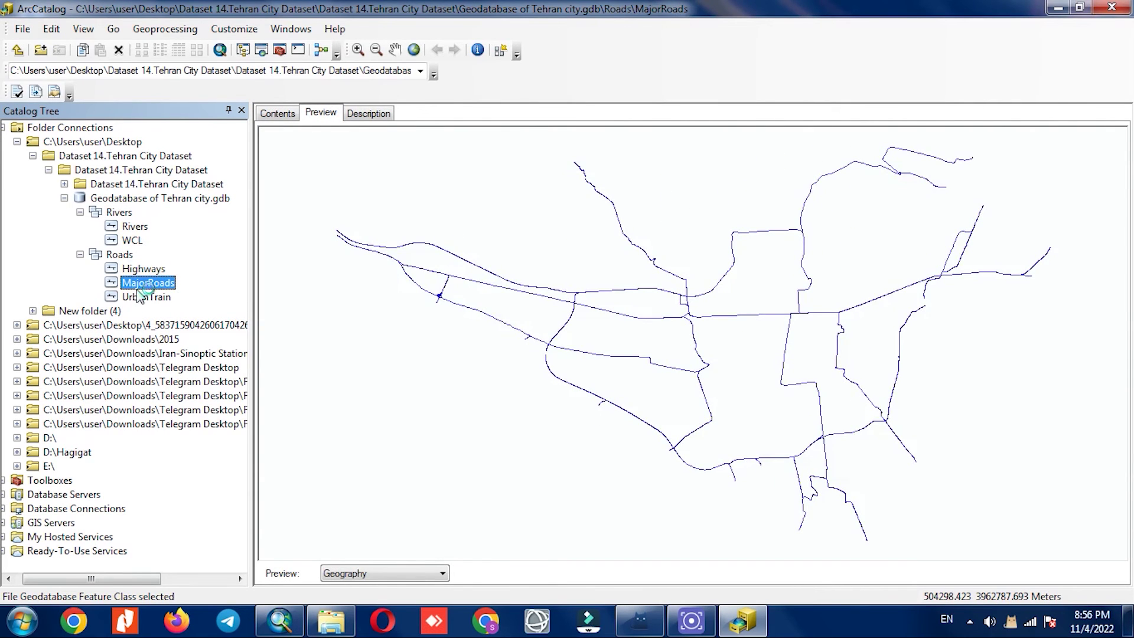
click(143, 299)
click(148, 284)
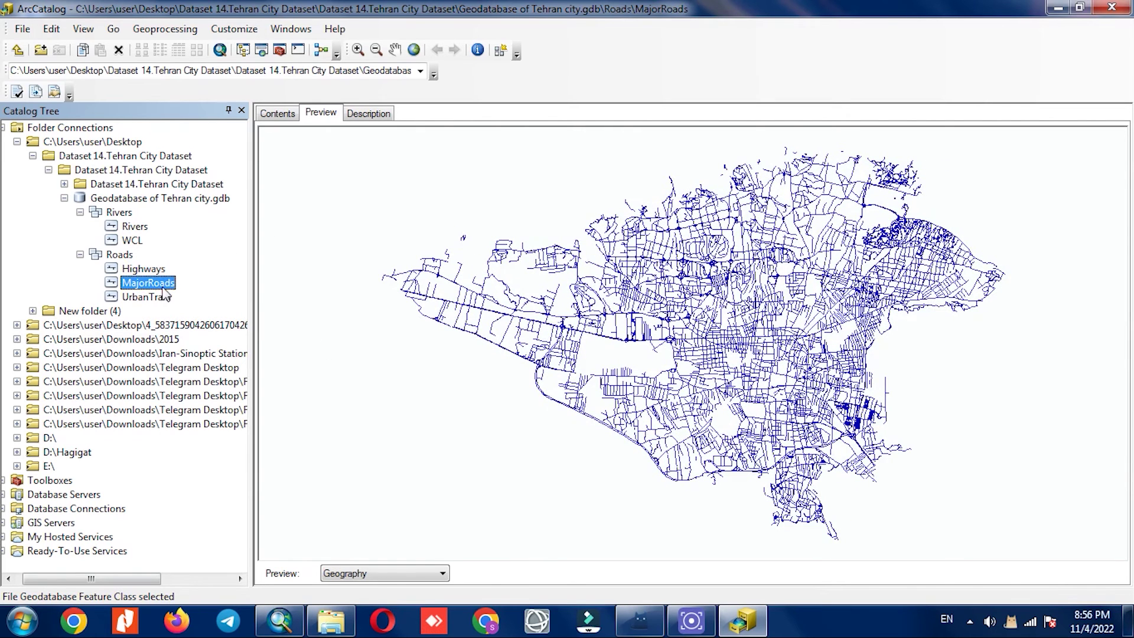
click(377, 117)
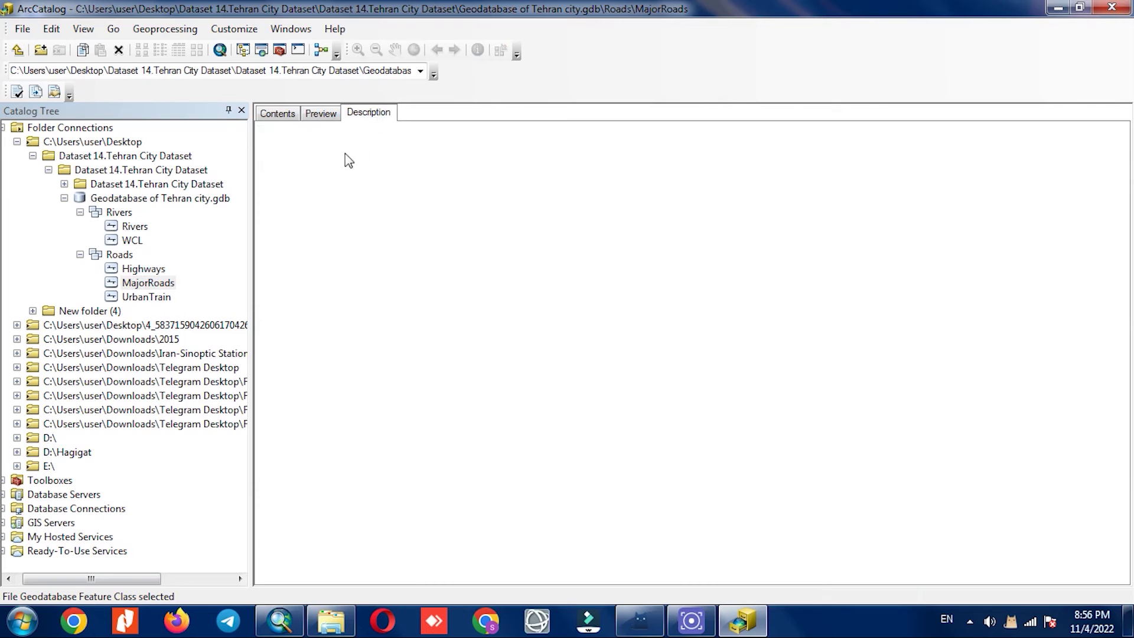
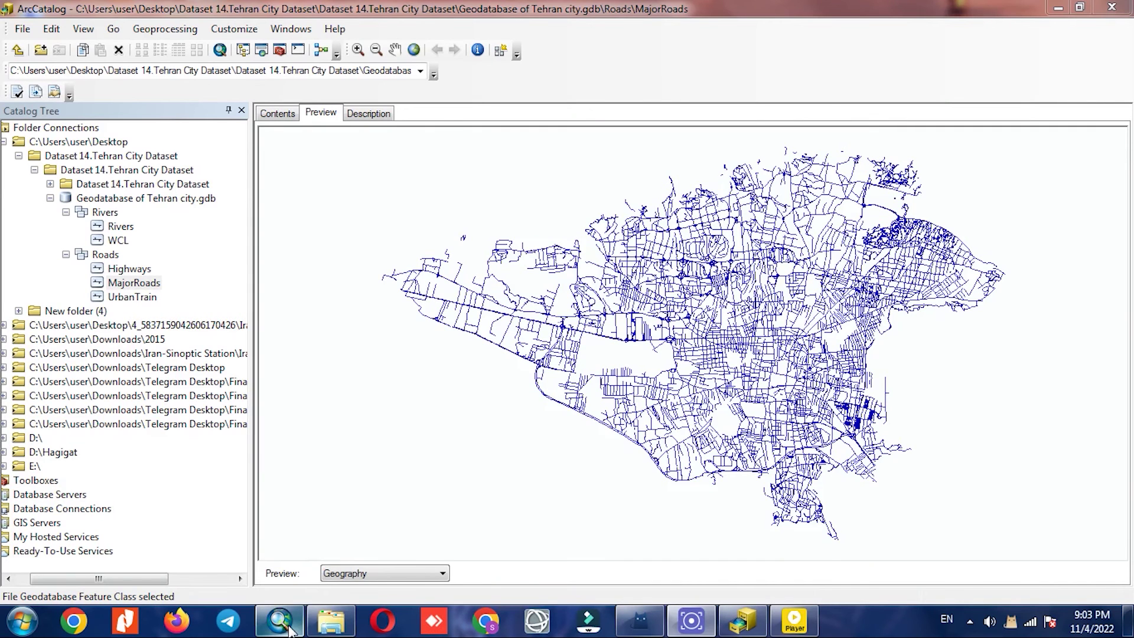
- Switch to ArcMap and add the Rivers and Roads feature datasets from Geodatabase of Tehran city.gdb to the map
click(291, 630)
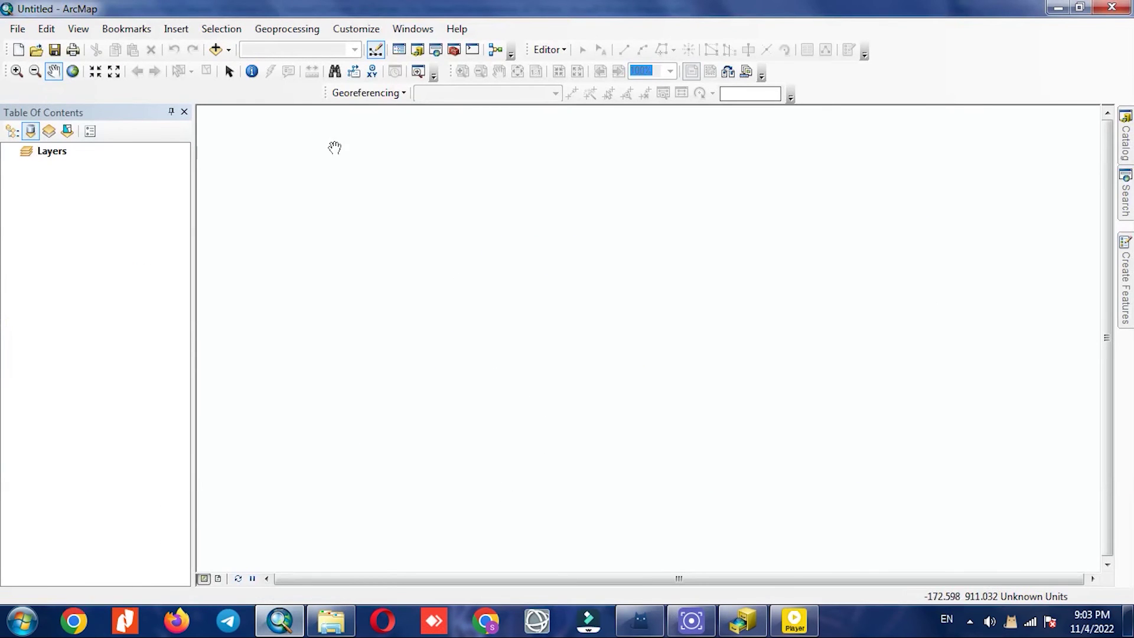
click(215, 50)
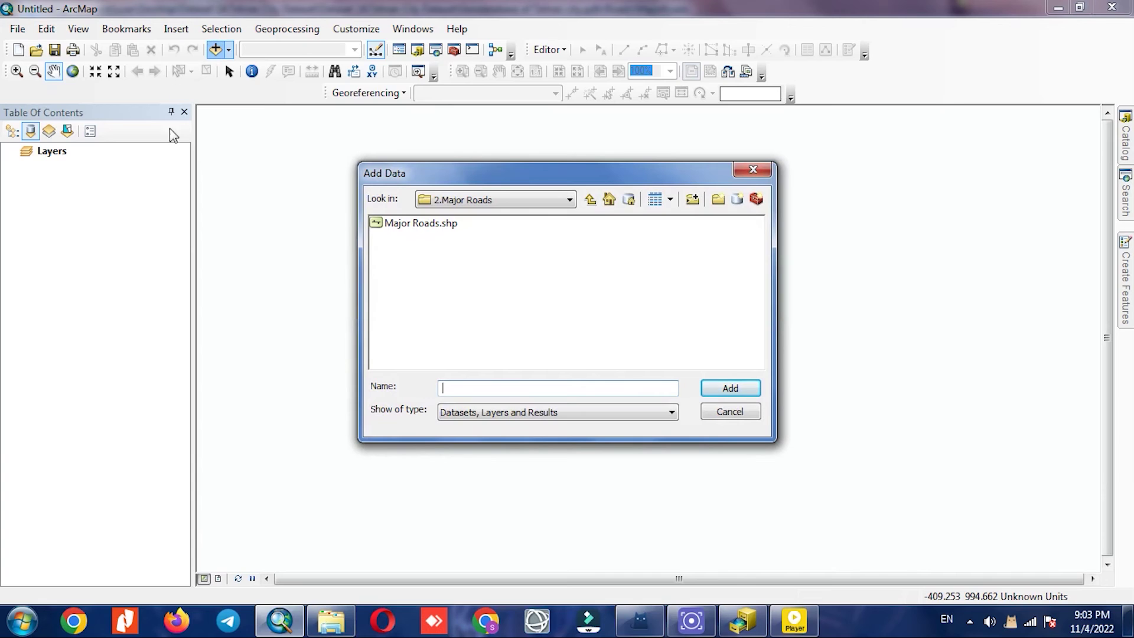
click(571, 201)
scroll(574, 313, up, 2)
click(568, 230)
double_click(451, 225)
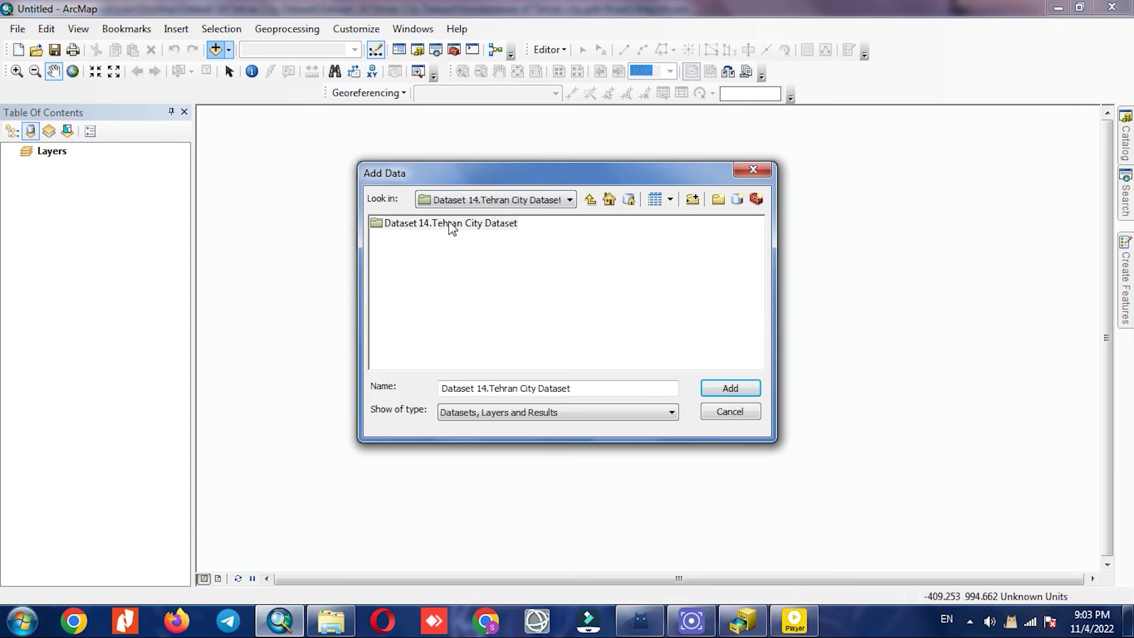
click(433, 238)
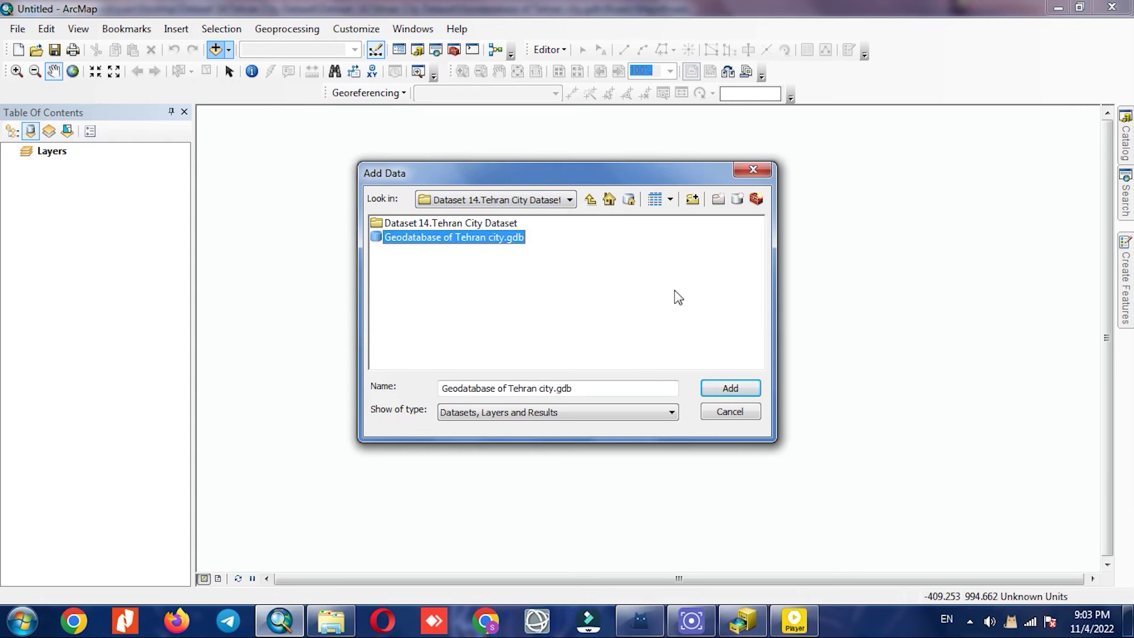
click(752, 389)
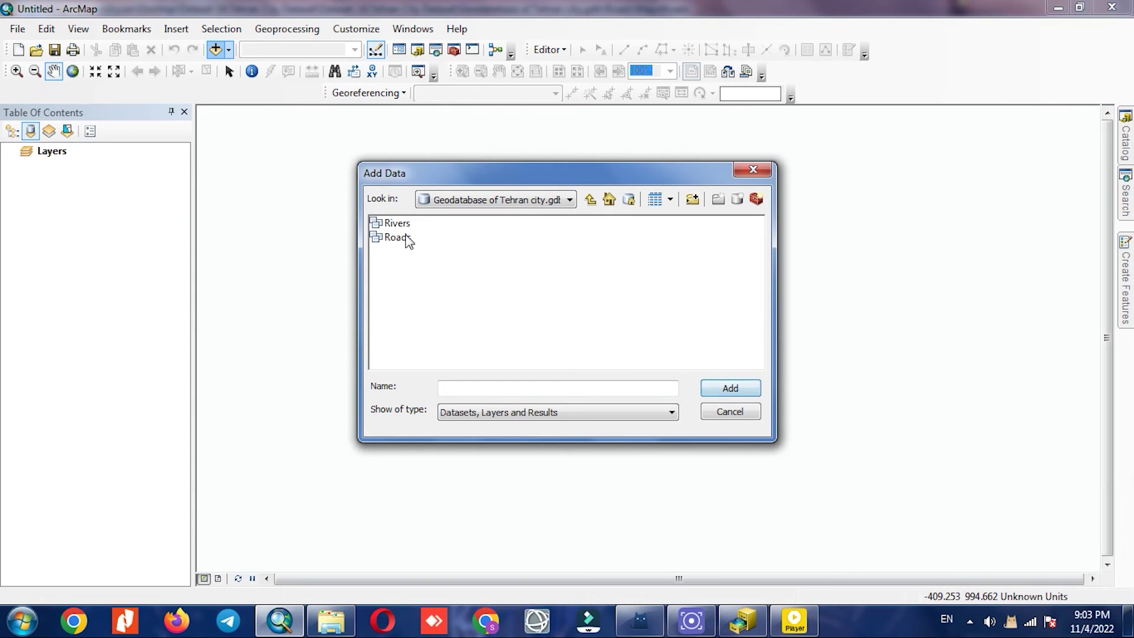
drag(392, 223, 413, 245)
click(731, 389)
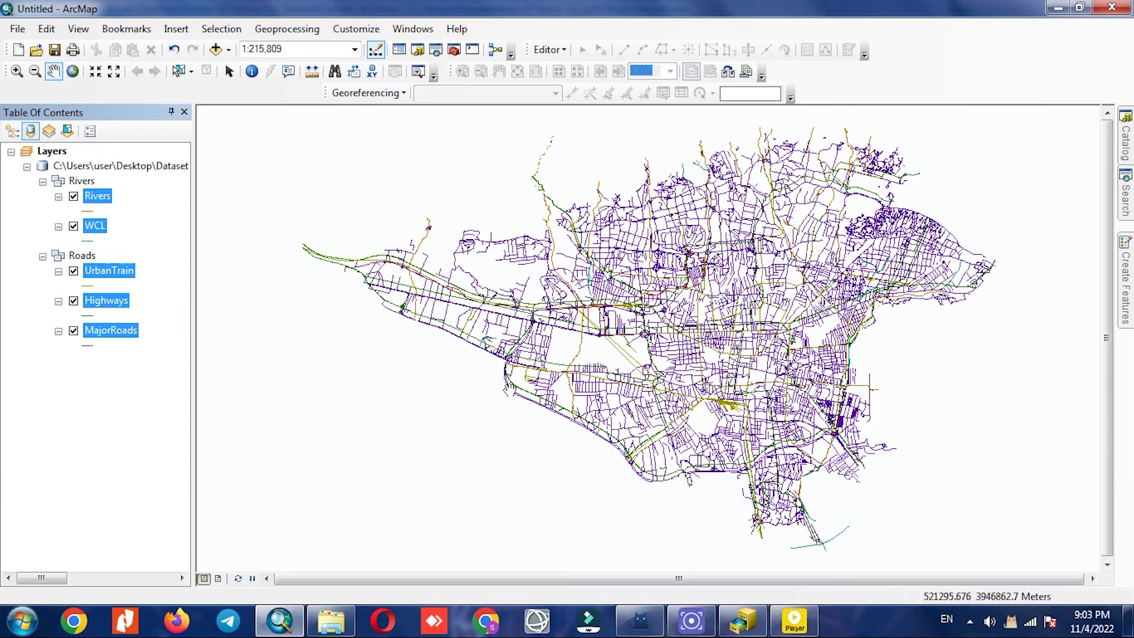
click(15, 416)
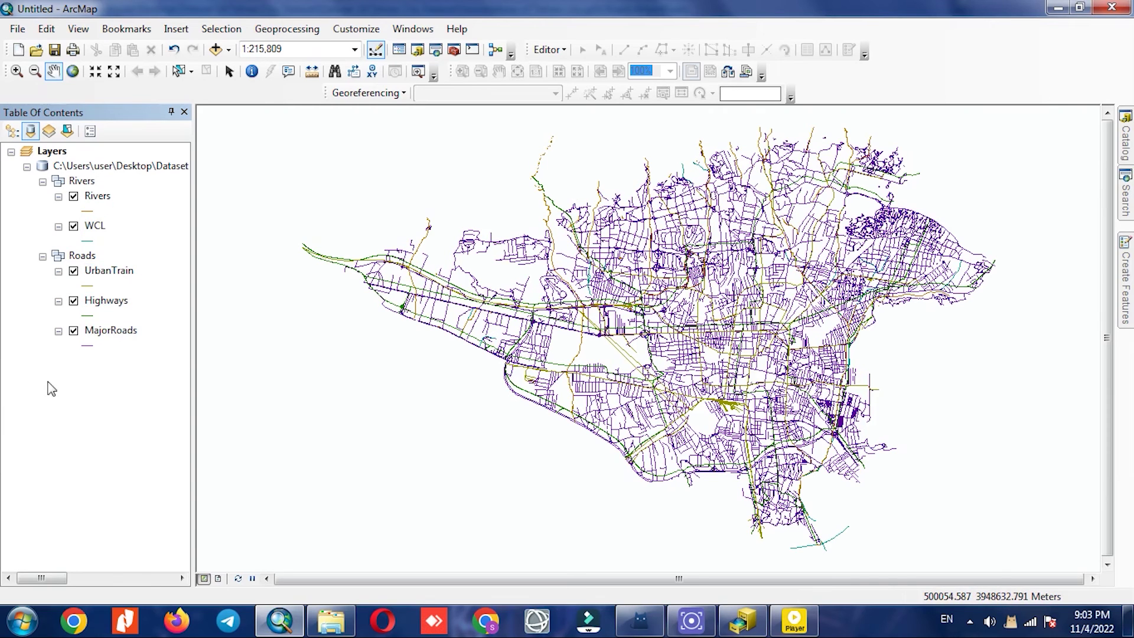
- Examine the map layers by turning their visibility off one by one and back on
click(73, 197)
click(73, 227)
click(73, 273)
click(74, 301)
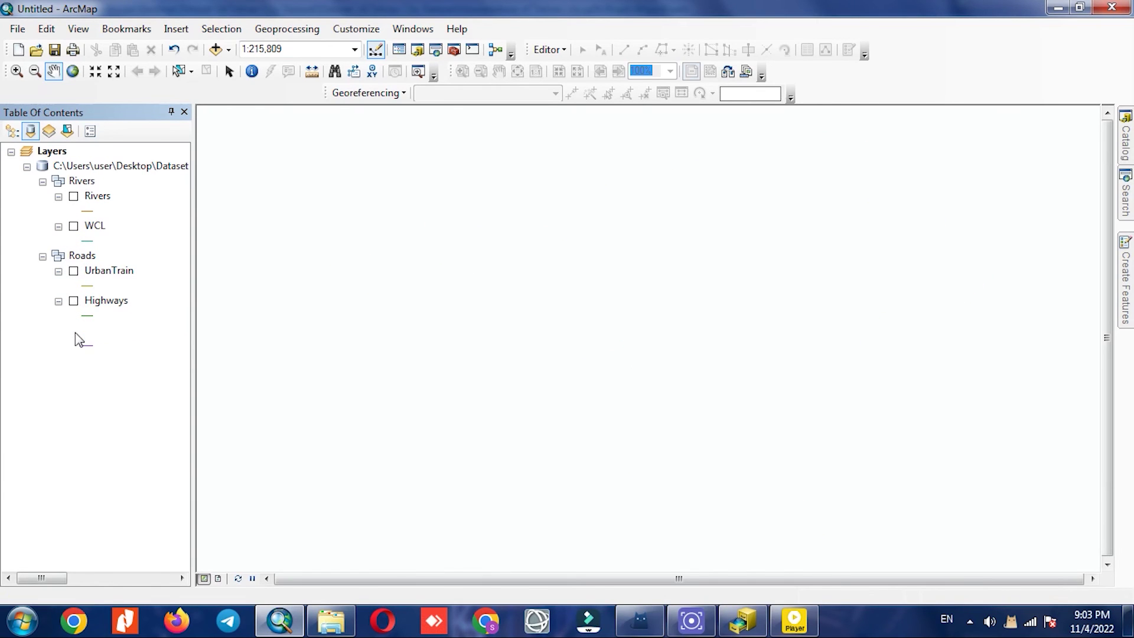
click(74, 302)
click(73, 272)
click(73, 226)
click(74, 196)
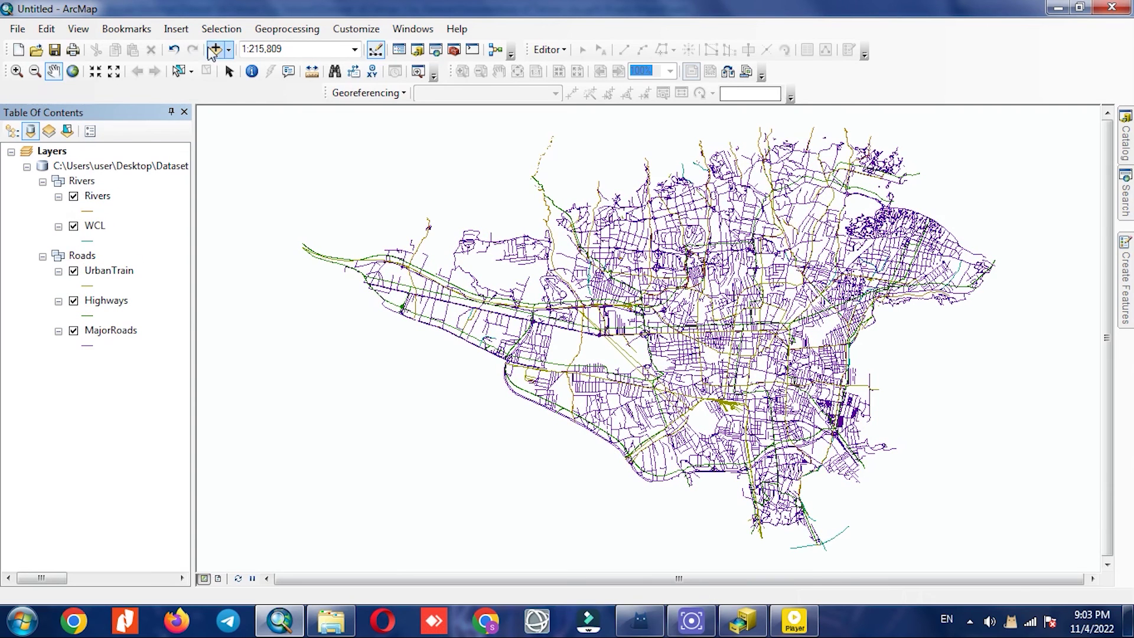
- Add only the Highways feature class from the geodatabase's Roads dataset to the map
click(215, 50)
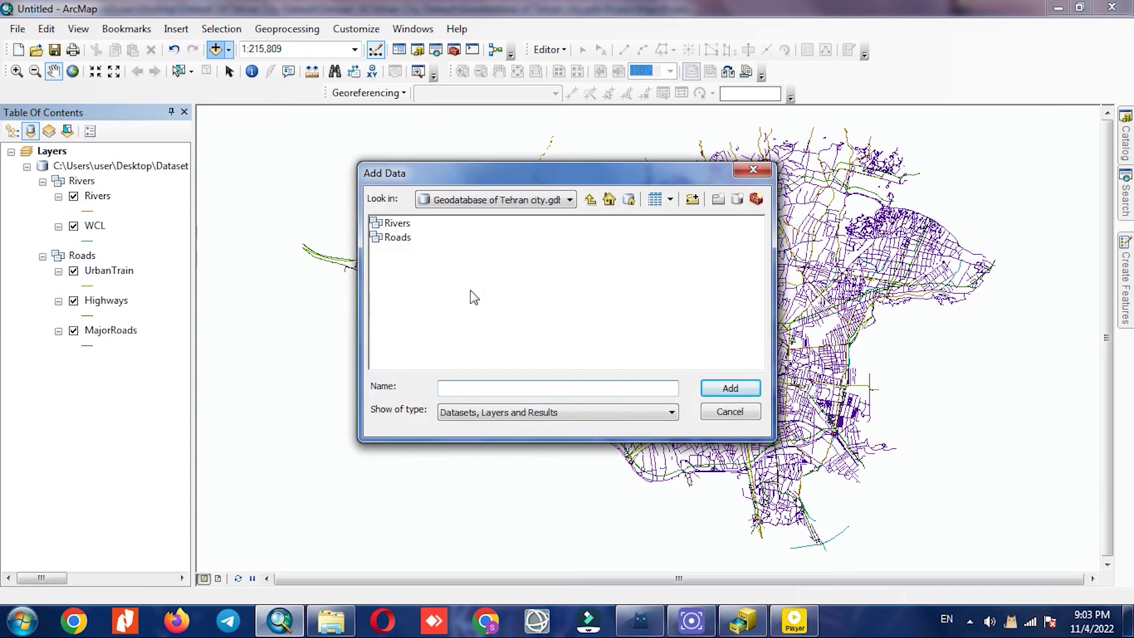
double_click(405, 226)
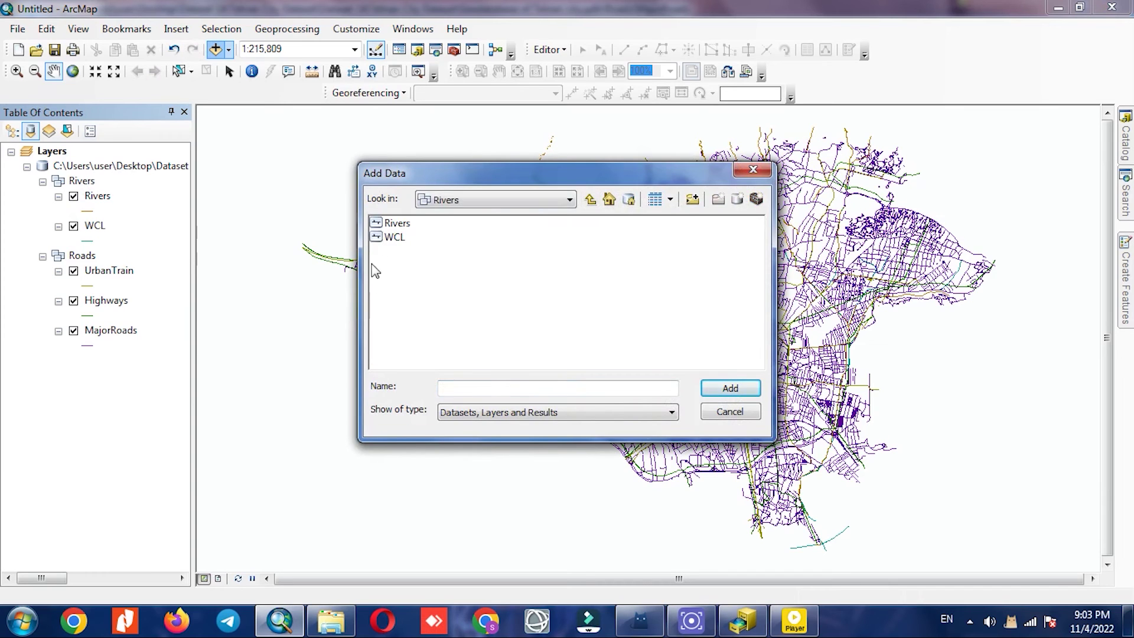
click(590, 199)
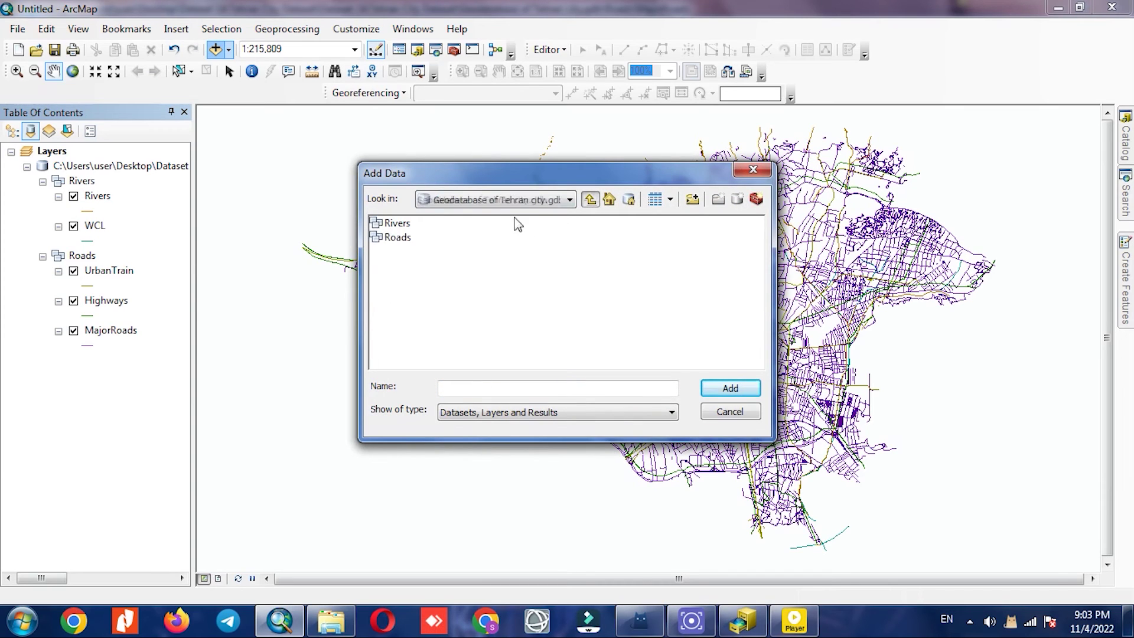
double_click(401, 240)
click(407, 223)
click(730, 389)
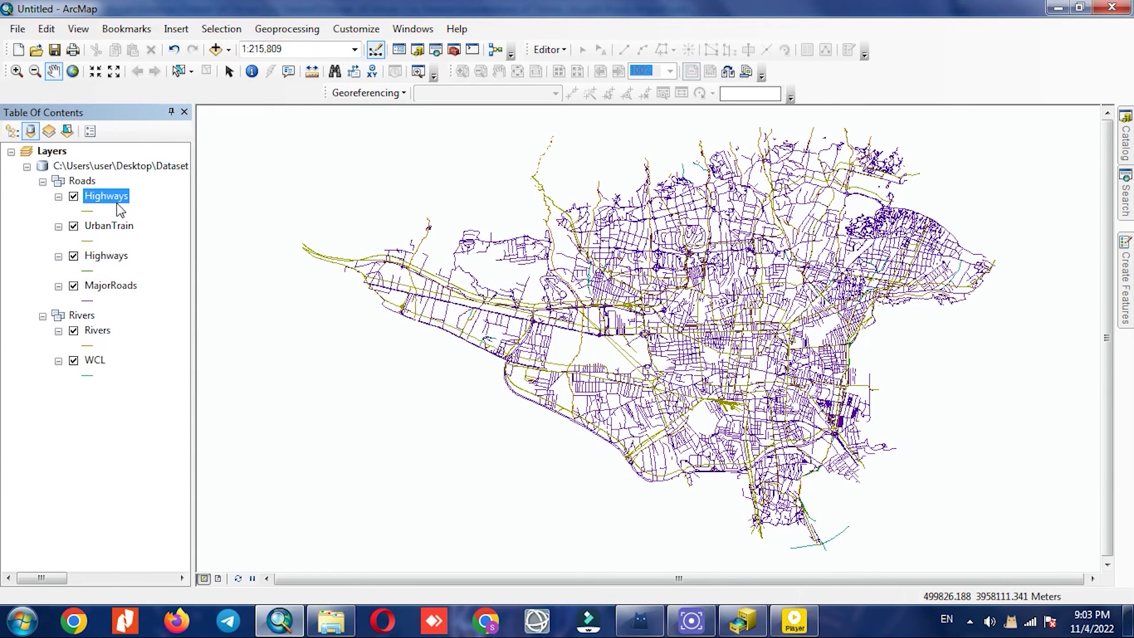
- Remove the duplicate Highways layer located between UrbanTrain and MajorRoads
right_click(116, 203)
click(105, 256)
right_click(101, 257)
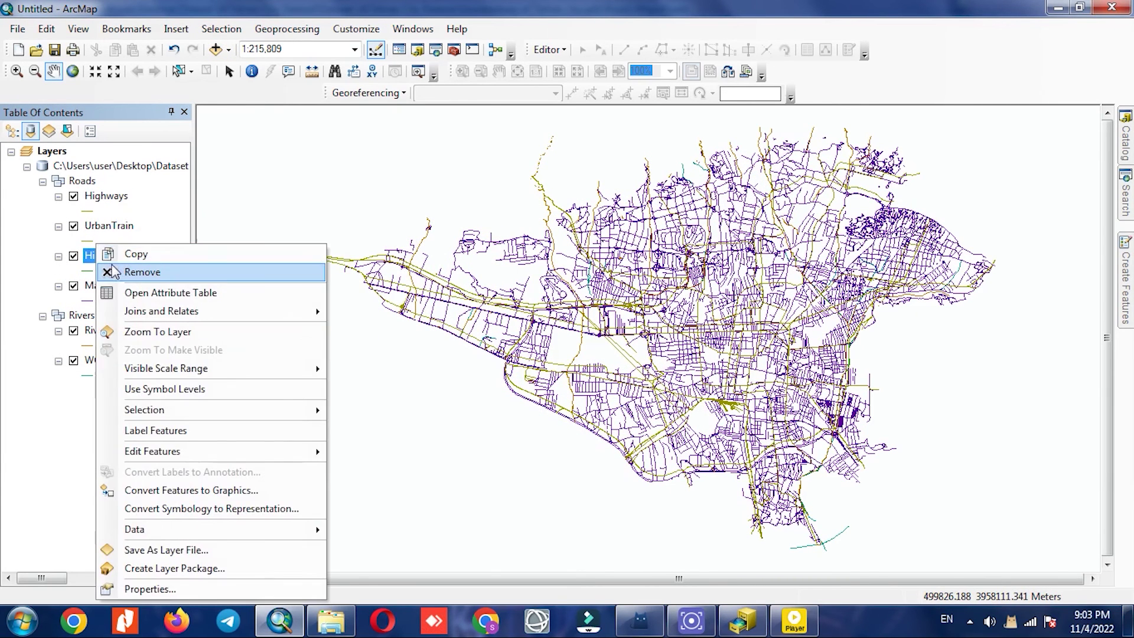
click(123, 275)
- Apply the ESRI Highway line symbol to the Highways layer and reduce its line width
click(74, 197)
click(74, 197)
click(87, 210)
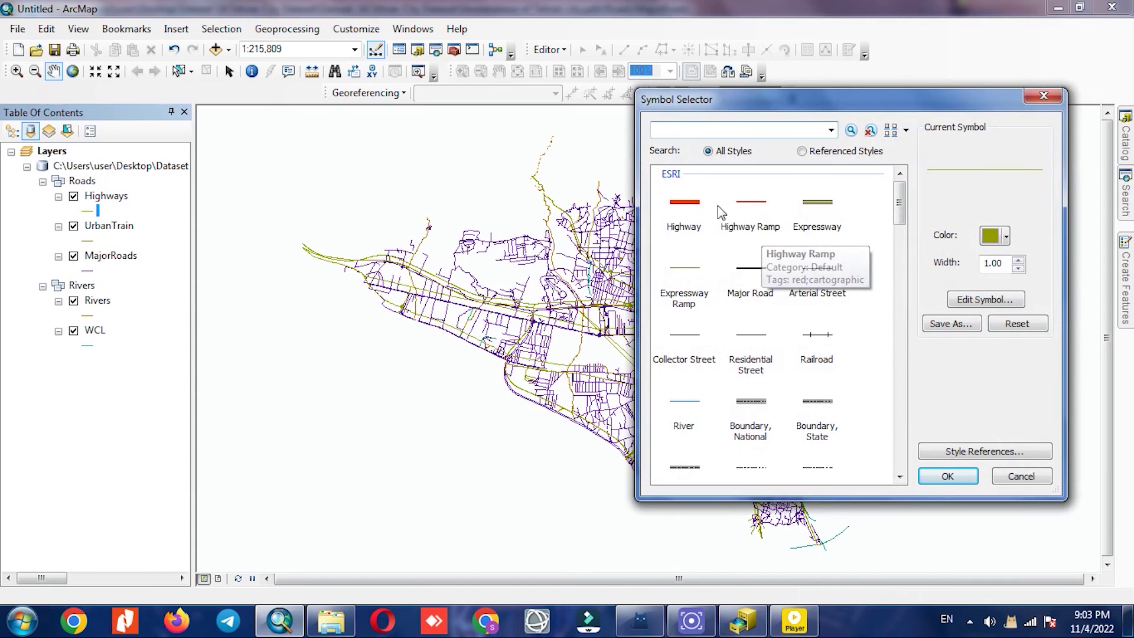
click(684, 215)
click(947, 475)
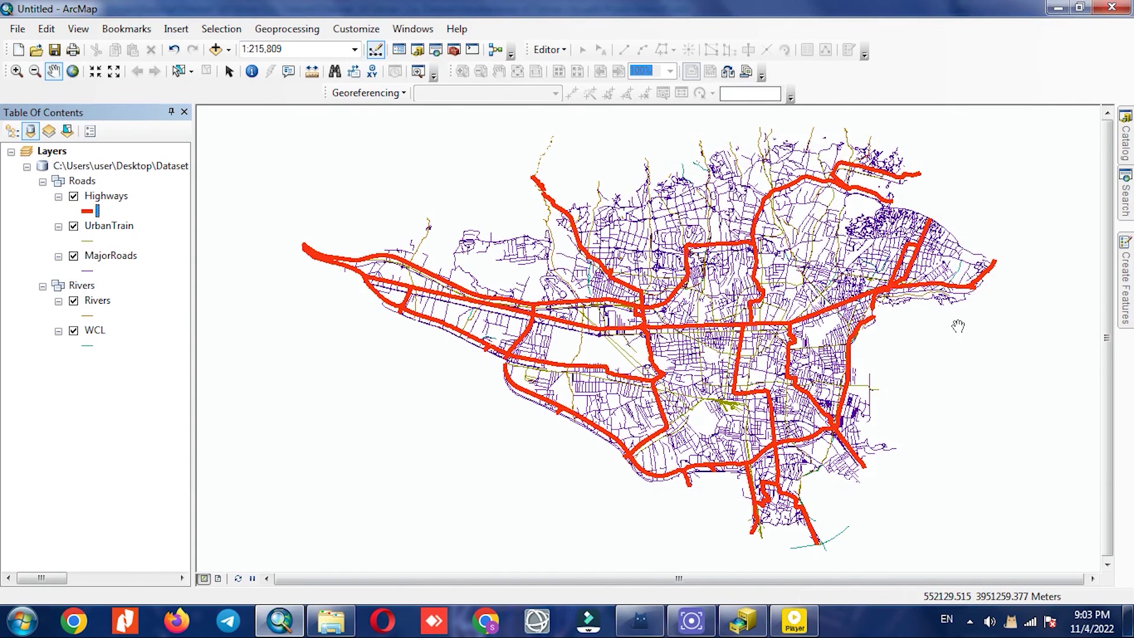
click(86, 211)
click(1018, 268)
click(947, 476)
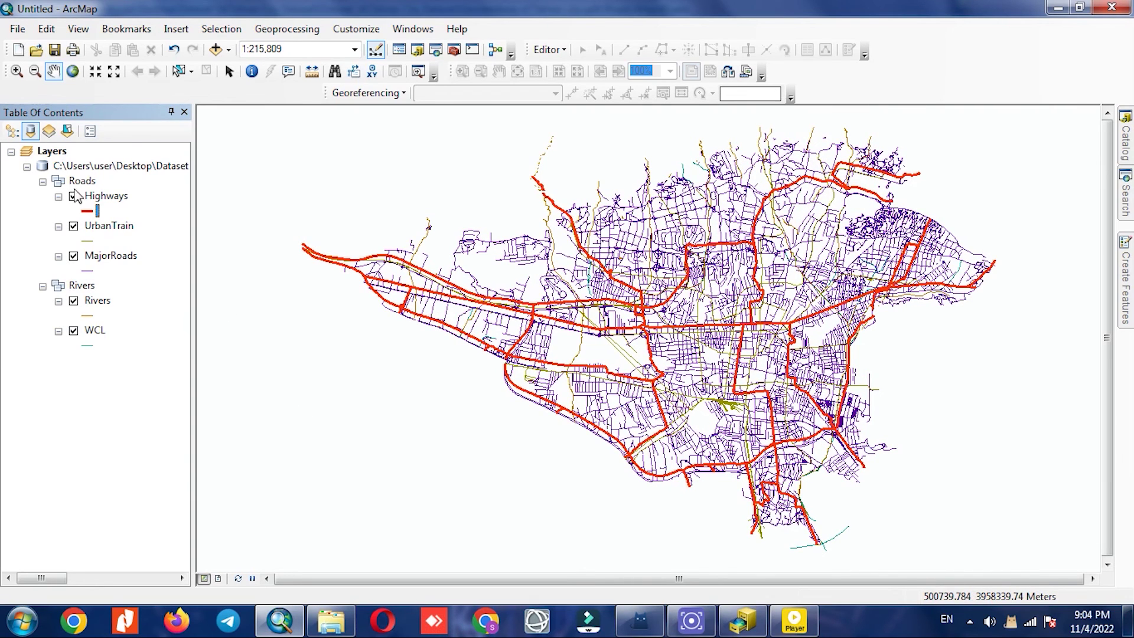
- Collapse the Roads and Rivers dataset groups in the table of contents and return to ArcCatalog
click(43, 182)
click(42, 196)
click(113, 239)
click(26, 166)
mouse_move(193, 230)
mouse_down()
mouse_move(299, 223)
mouse_move(209, 224)
mouse_up()
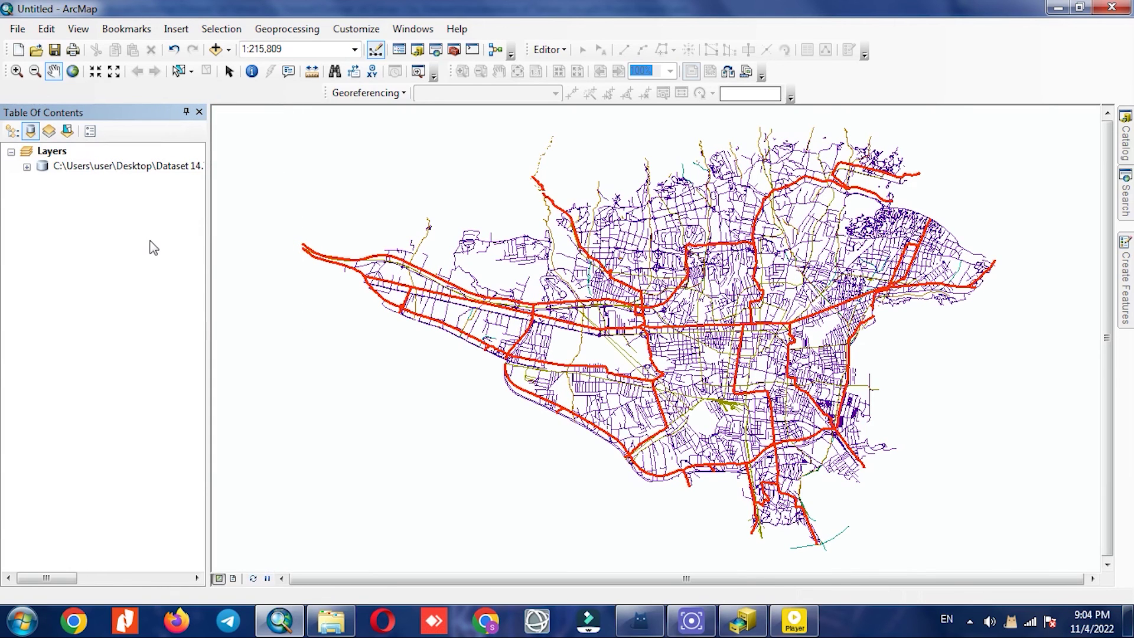
click(27, 166)
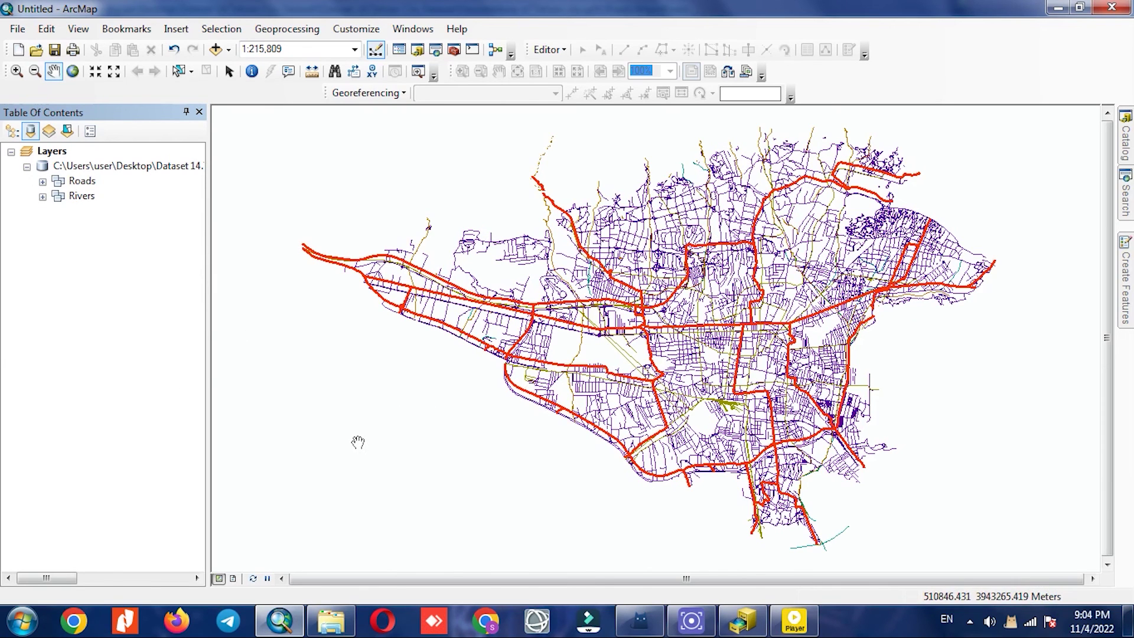
click(1059, 7)
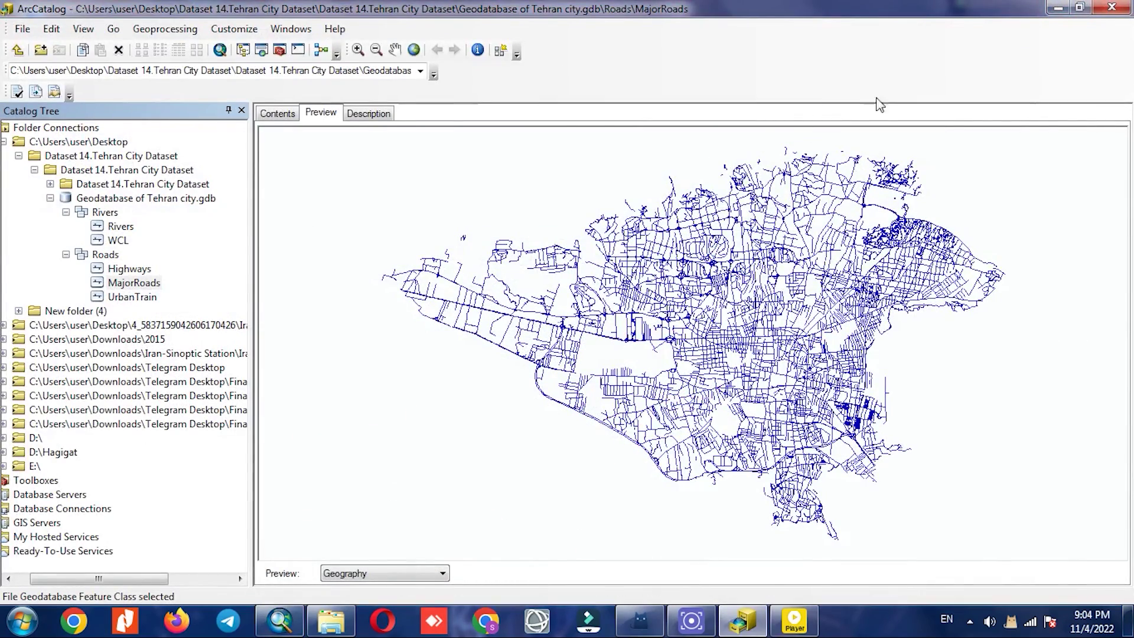
- Open the Dataset 14.Tehran City Dataset folder in Windows Explorer and check the .gdb extension of the Geodatabase of Tehran city folder
click(1055, 9)
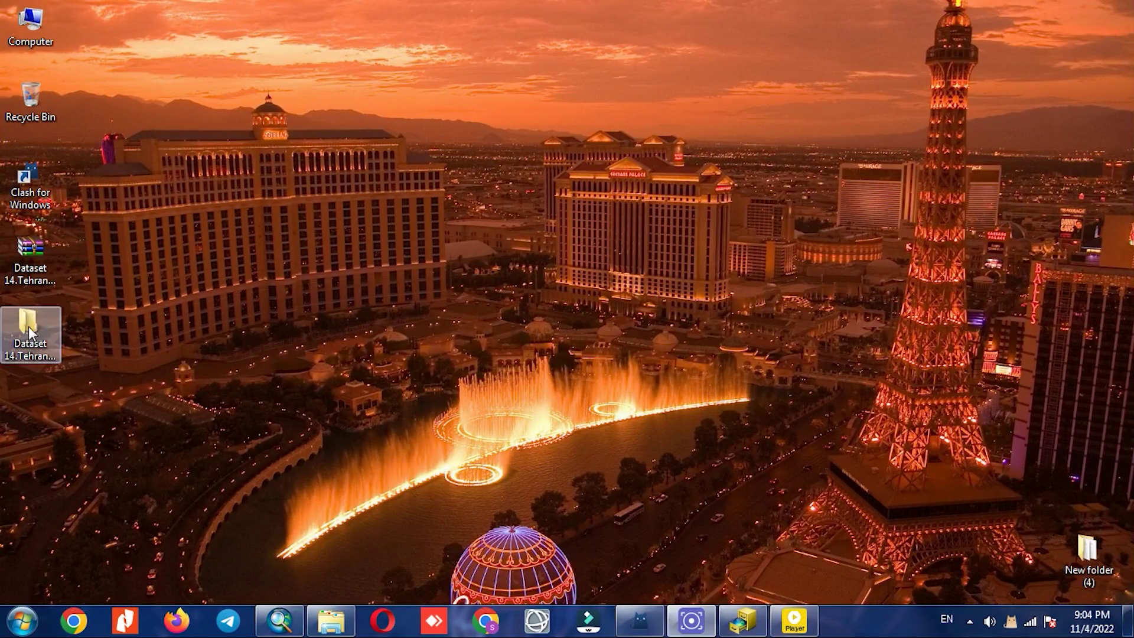
double_click(10, 341)
double_click(443, 265)
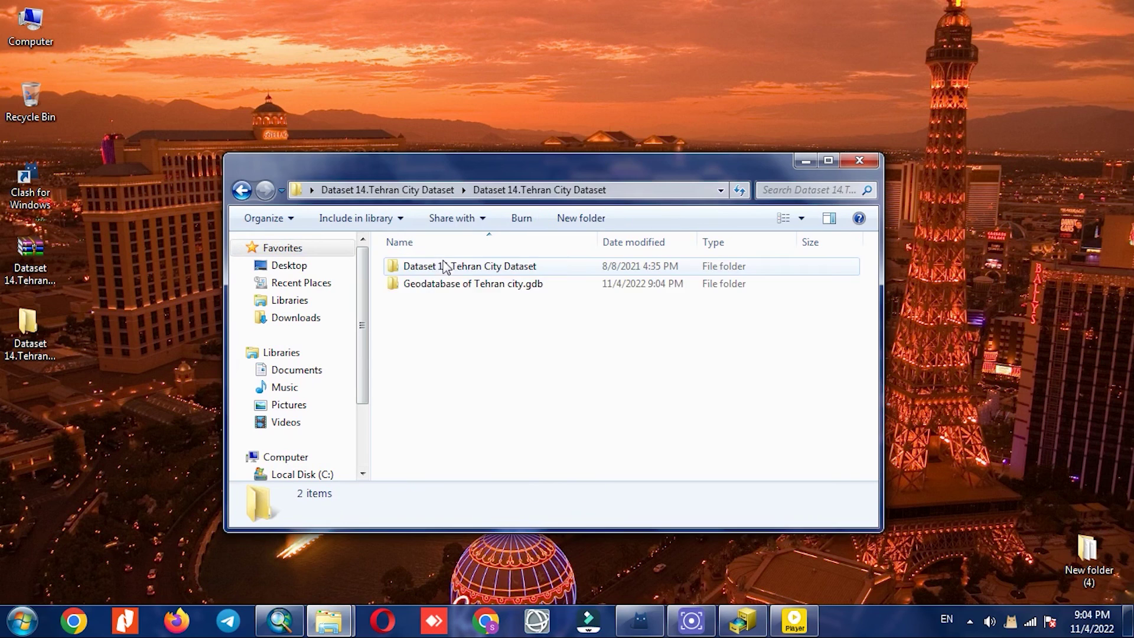
click(422, 286)
click(549, 285)
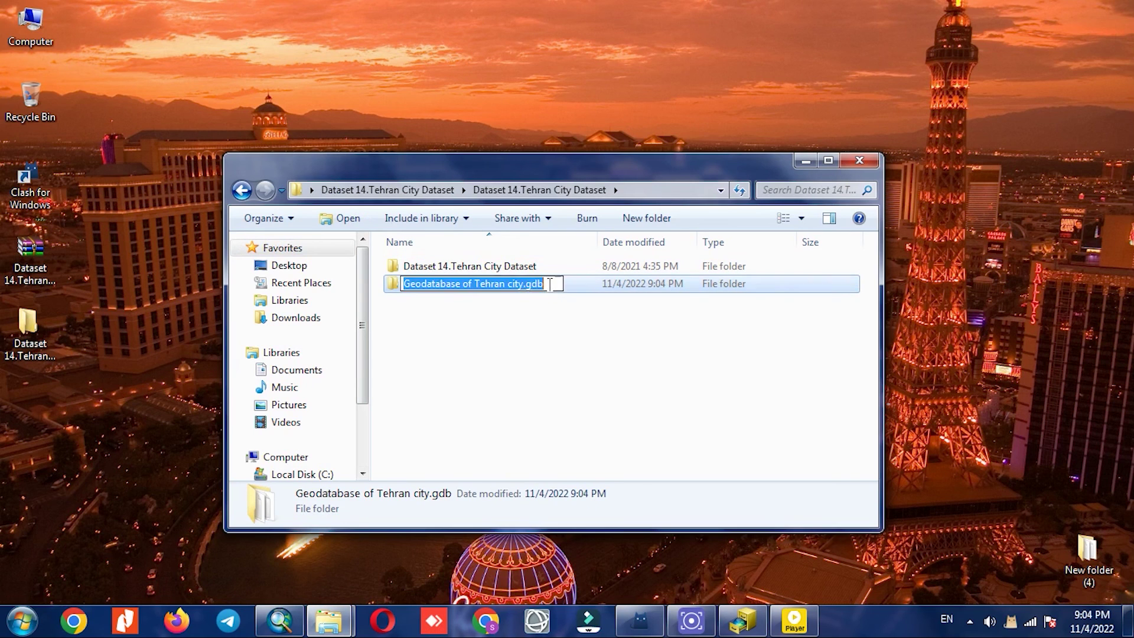
drag(544, 284, 535, 285)
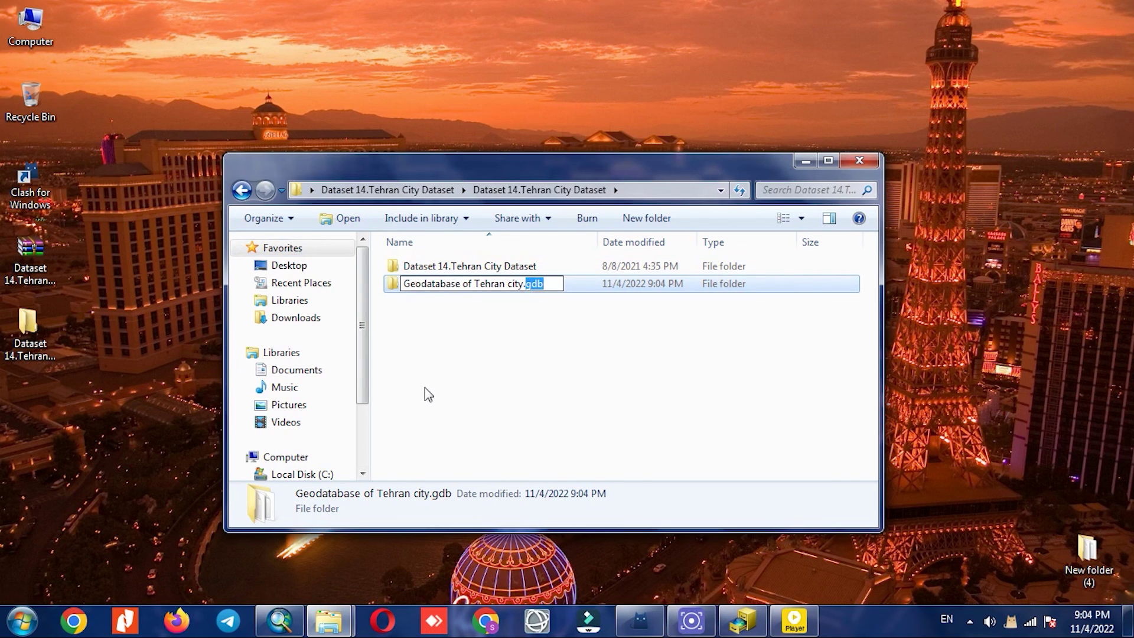
key(Return)
- Examine the files stored inside the Geodatabase of Tehran city.gdb folder, and close the folder window
double_click(426, 286)
scroll(478, 343, down, 1)
scroll(479, 342, down, 6)
scroll(480, 343, up, 8)
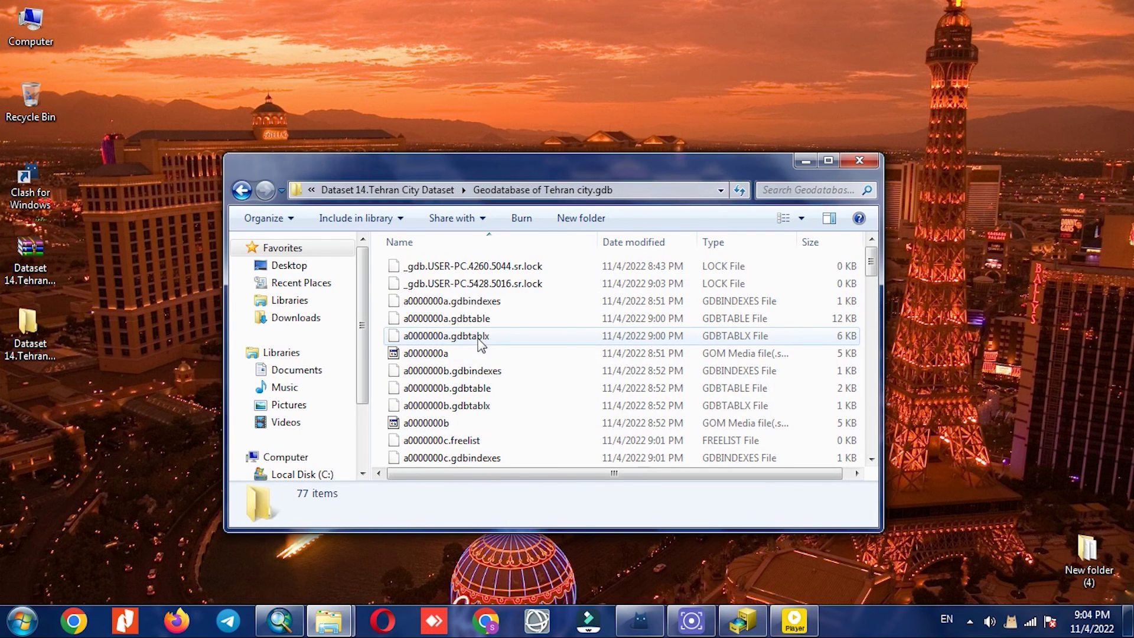
drag(652, 169, 663, 120)
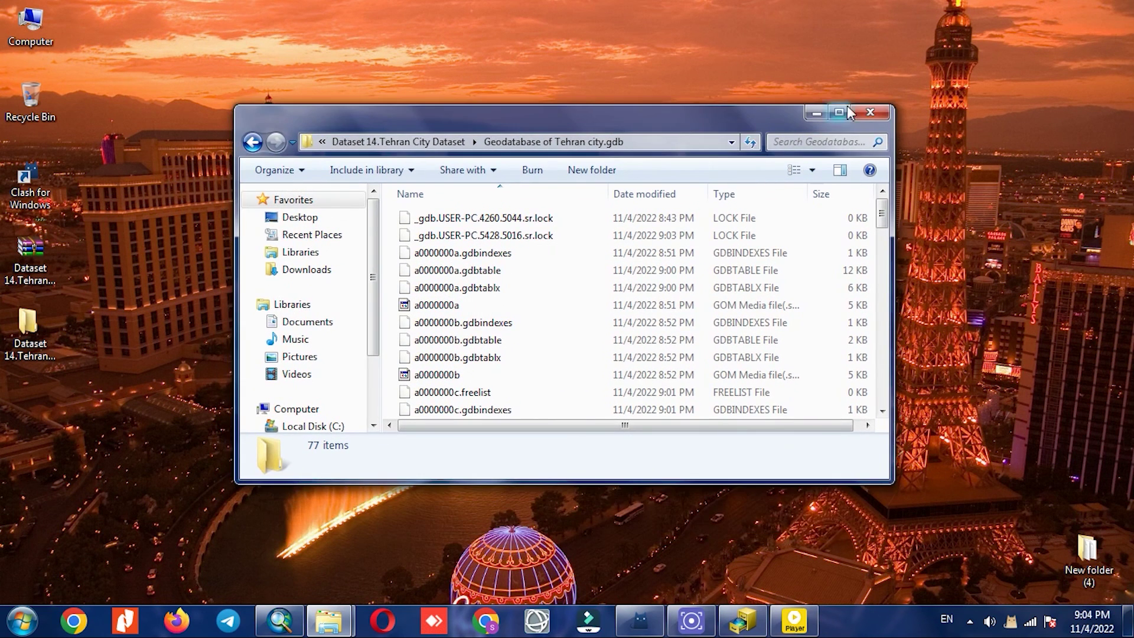
click(870, 113)
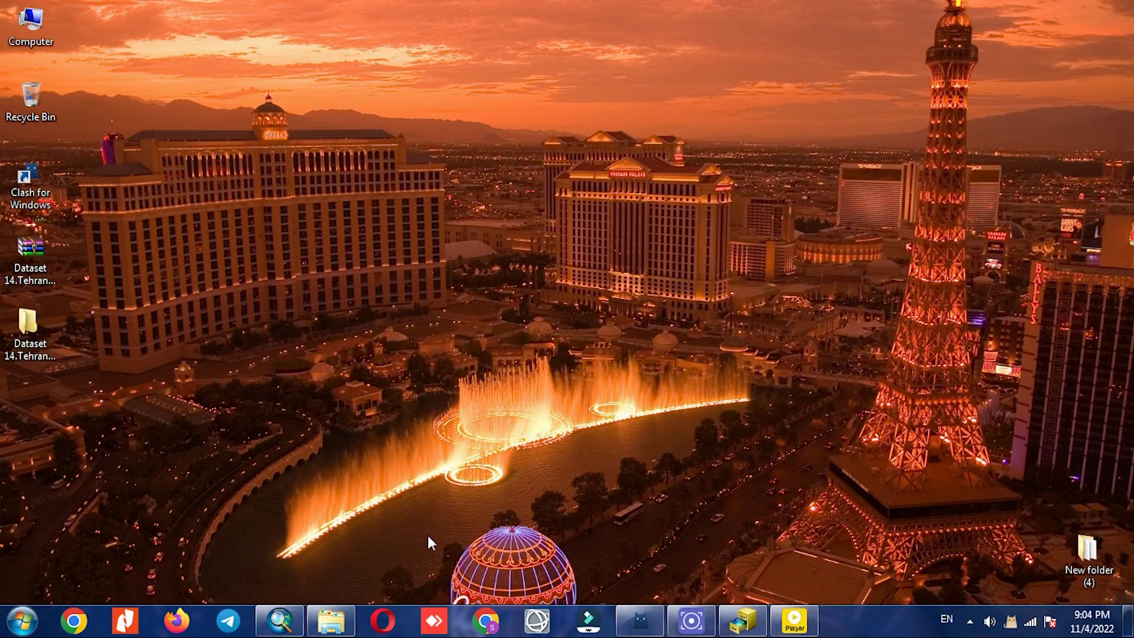
- Switch to ArcMap and expand the Rivers and Roads dataset groups in the table of contents
click(280, 620)
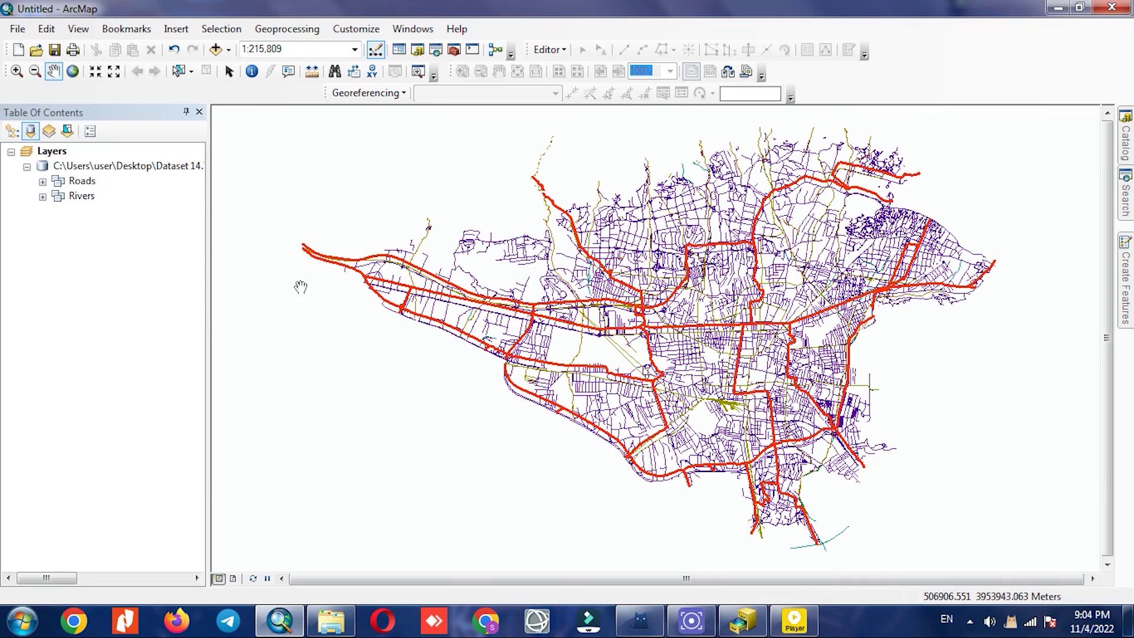
click(43, 196)
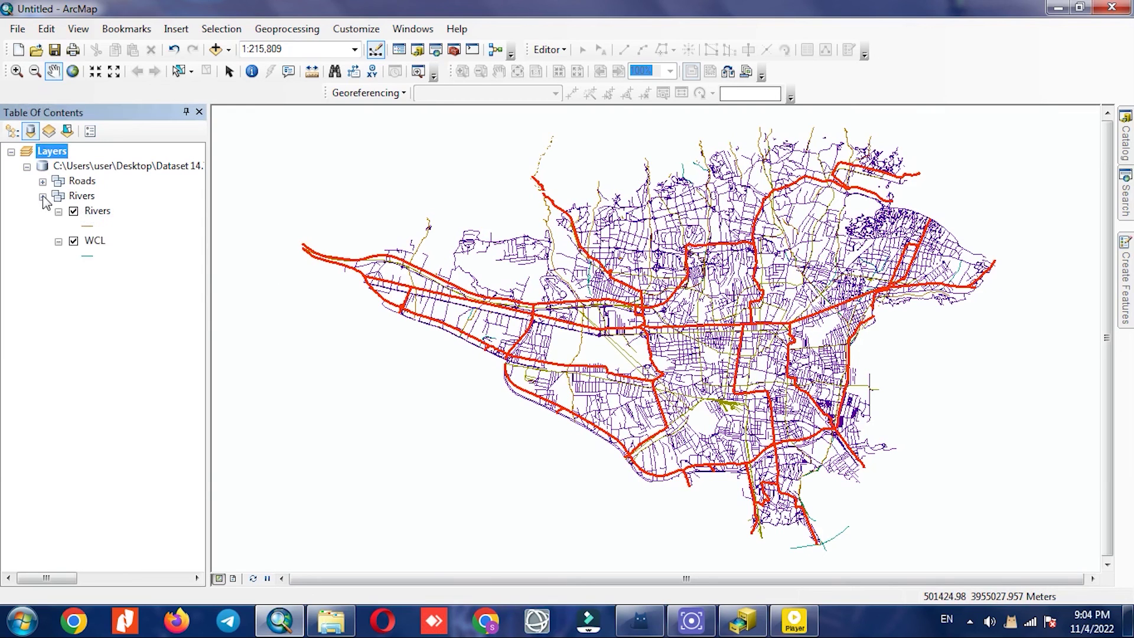
click(43, 182)
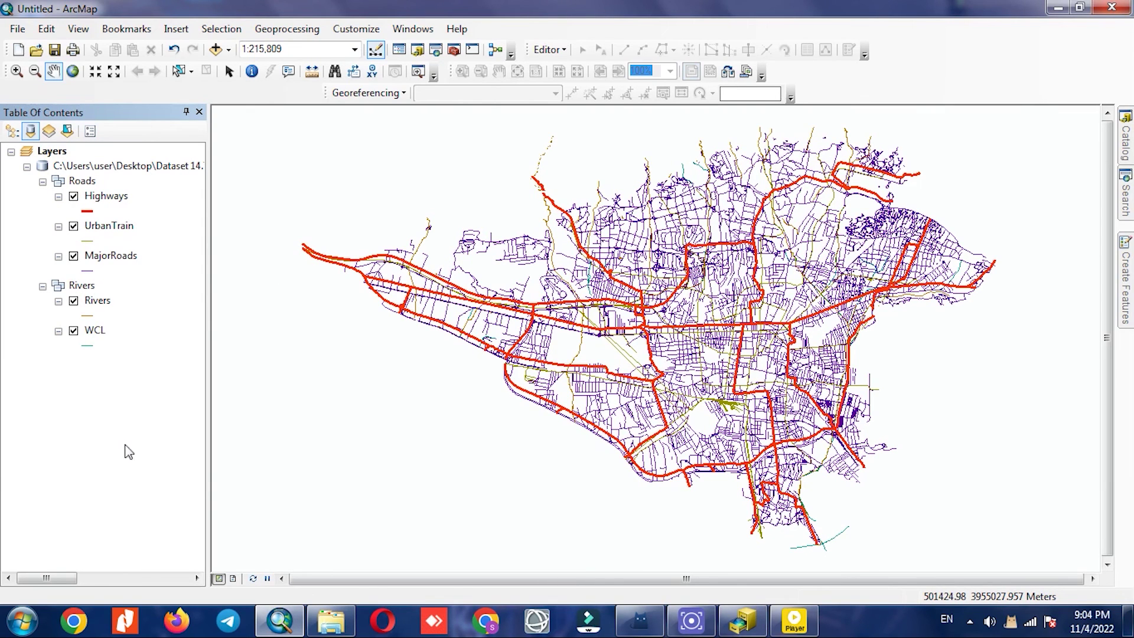